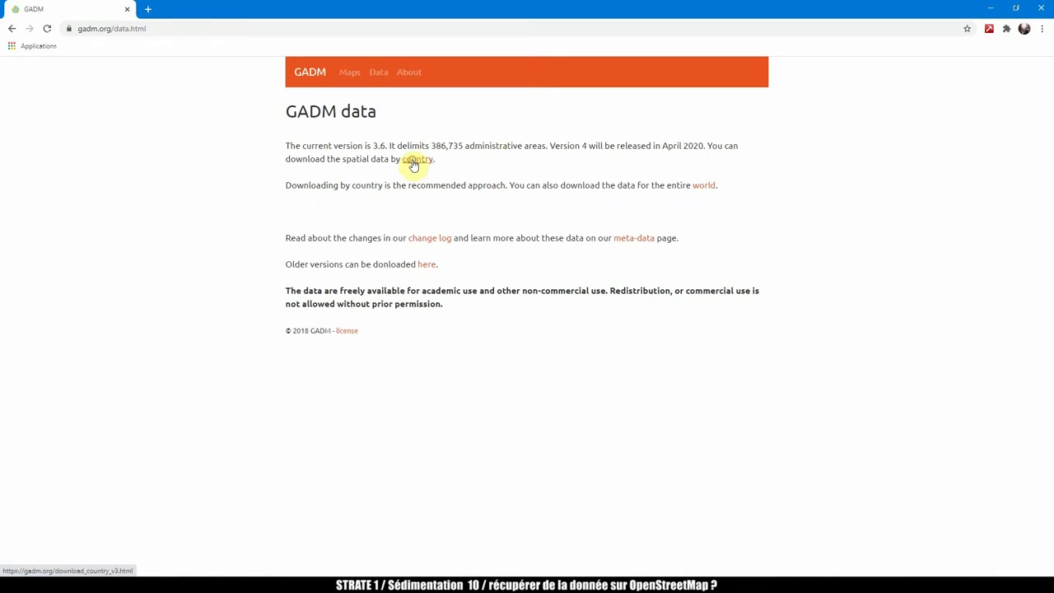
Choose Mauritius as the country on the GADM country download page and download its Geopackage file
click(326, 168)
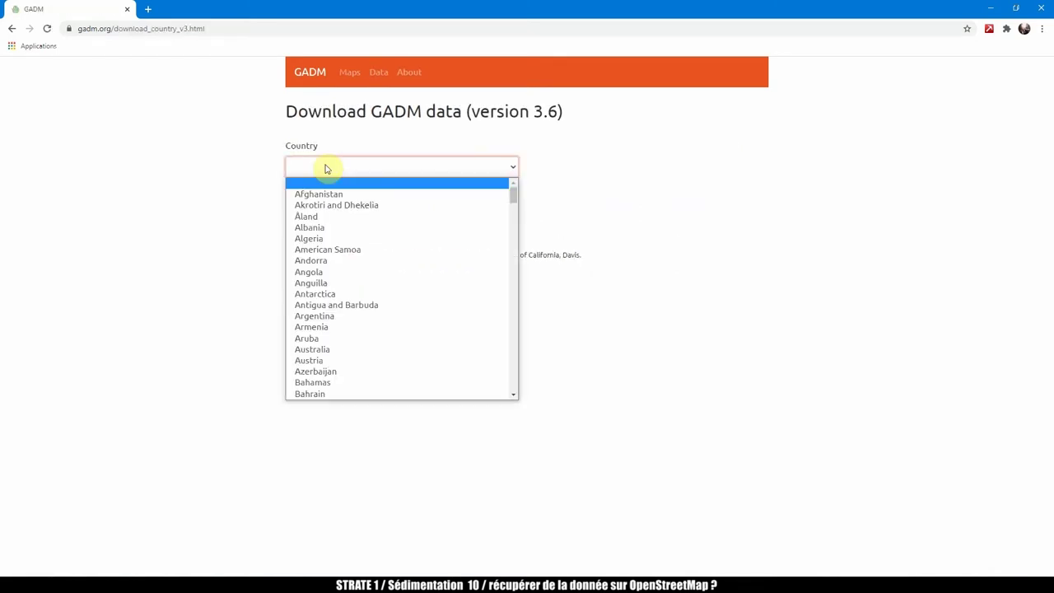
key(m)
key(Down)
key(Down)
key(Down)
key(Down)
key(Down)
key(Down)
key(Down)
key(Down)
key(Down)
key(Down)
key(Down)
key(Return)
click(313, 193)
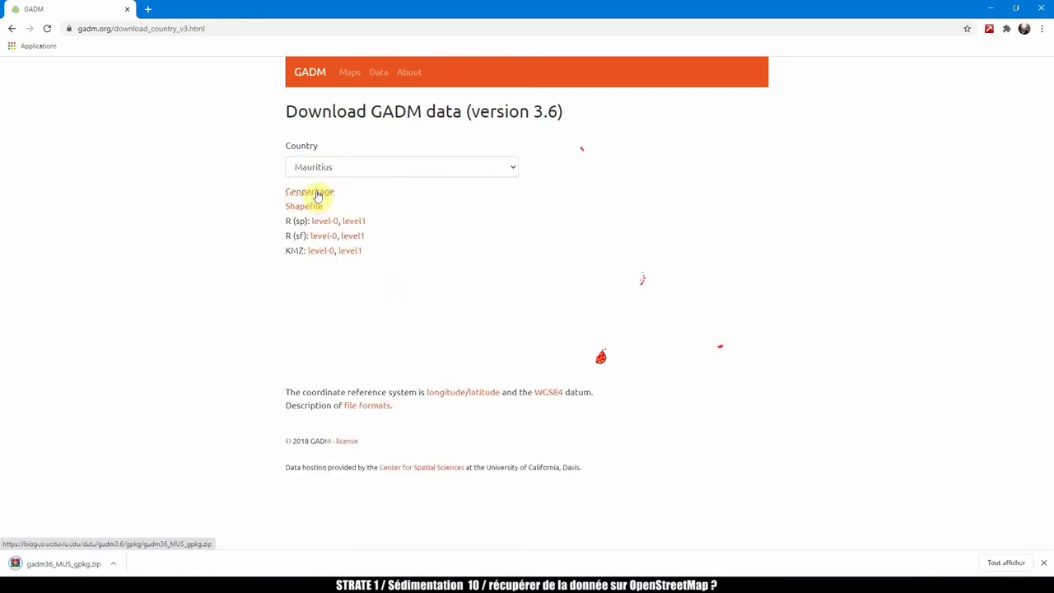
Switch to QGIS and add the OpenStreetMap XYZ tile layer to the empty project
click(991, 8)
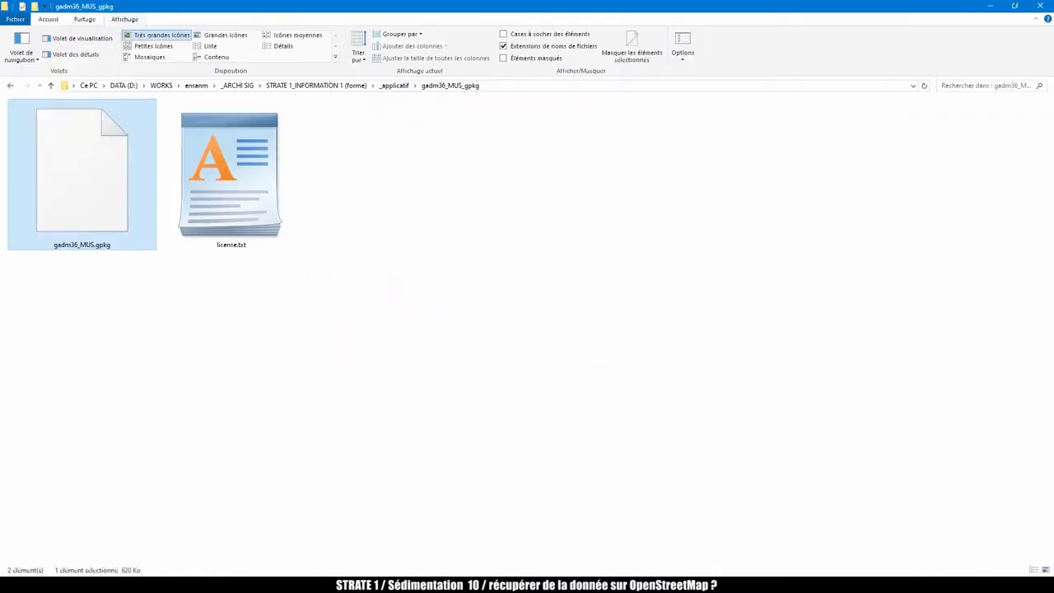
key(Return)
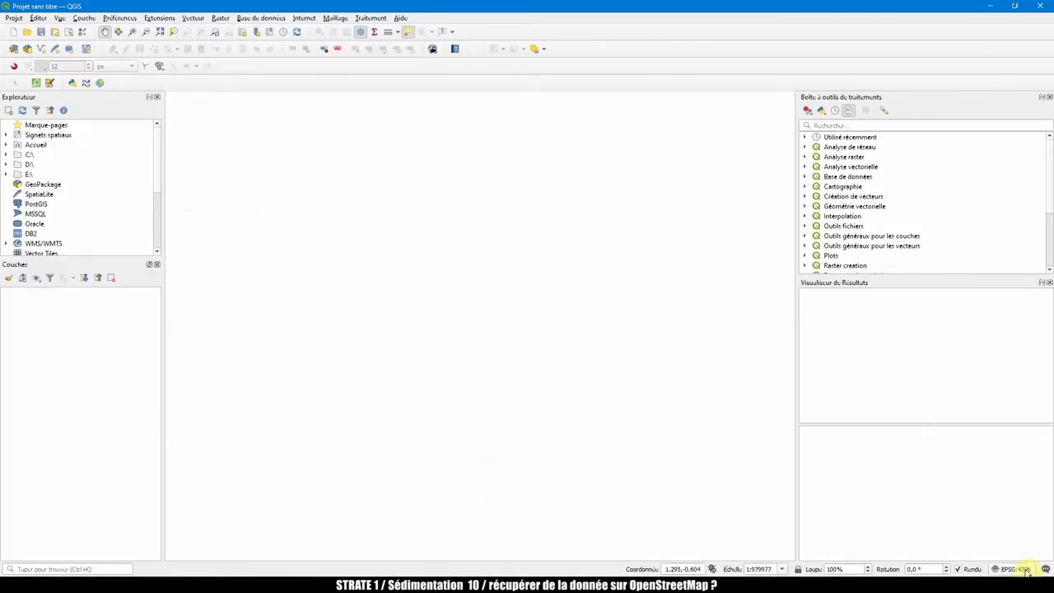
scroll(121, 206, down, 1)
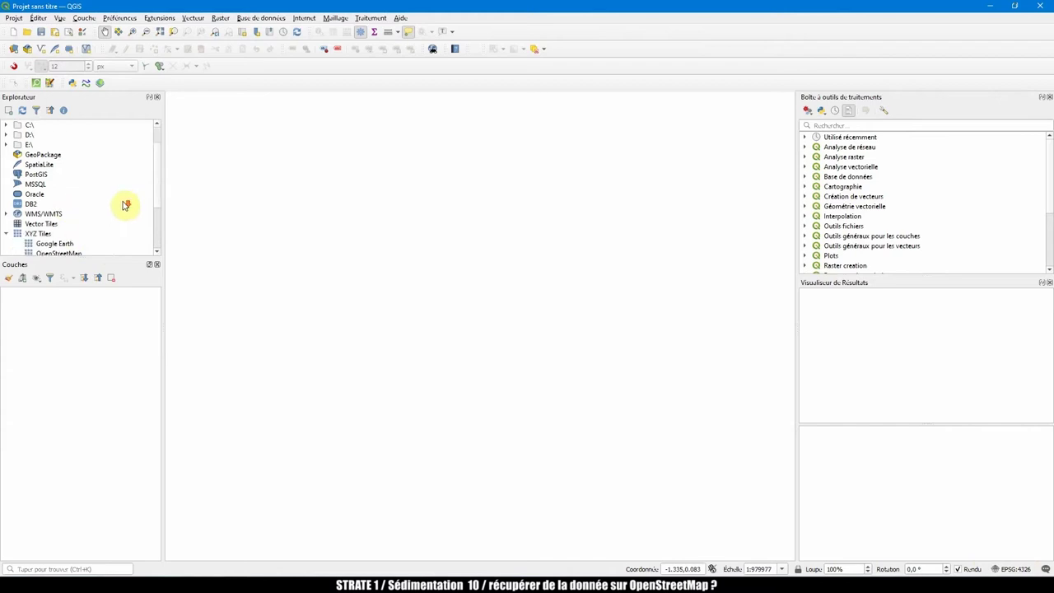
scroll(70, 233, down, 1)
double_click(60, 225)
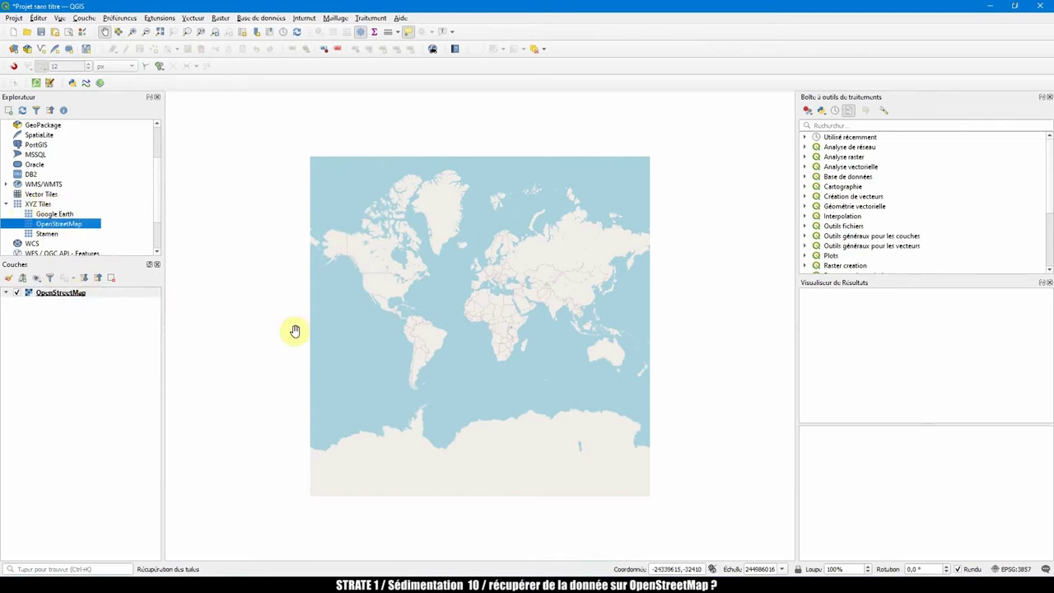
click(70, 344)
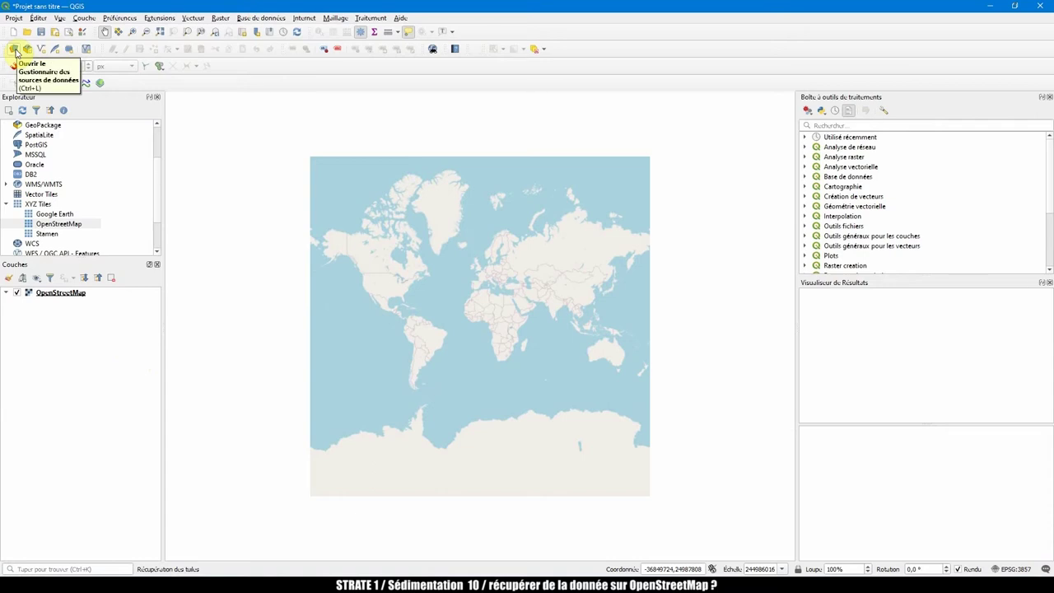
Add only the gadm36_MUS_1 vector layer from gadm36_MUS.gpkg to the project through the data source manager
click(16, 50)
drag(348, 99, 348, 43)
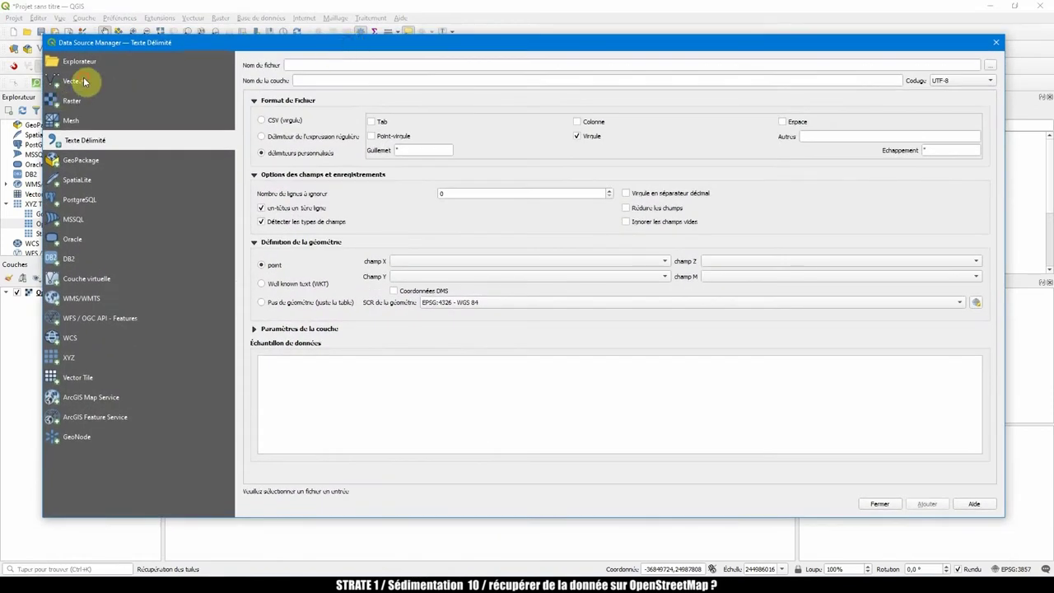
click(76, 78)
click(291, 88)
click(264, 90)
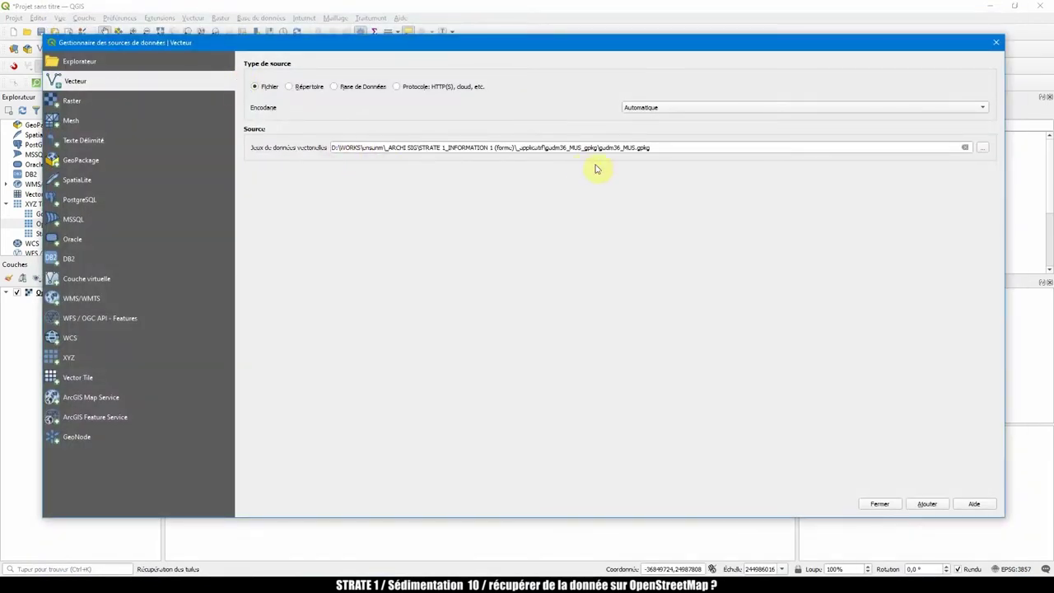
click(928, 505)
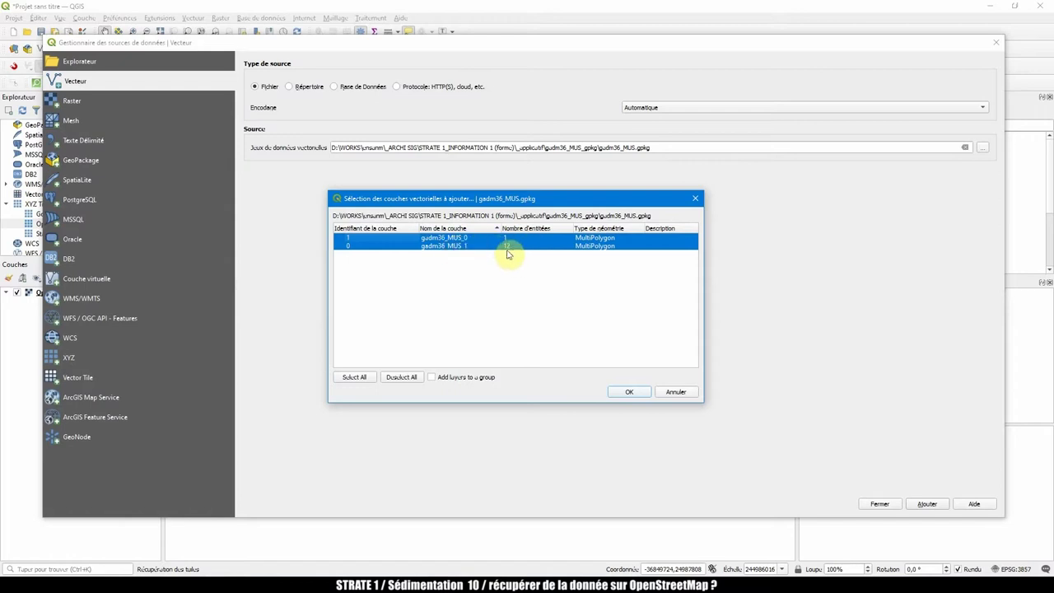
click(466, 246)
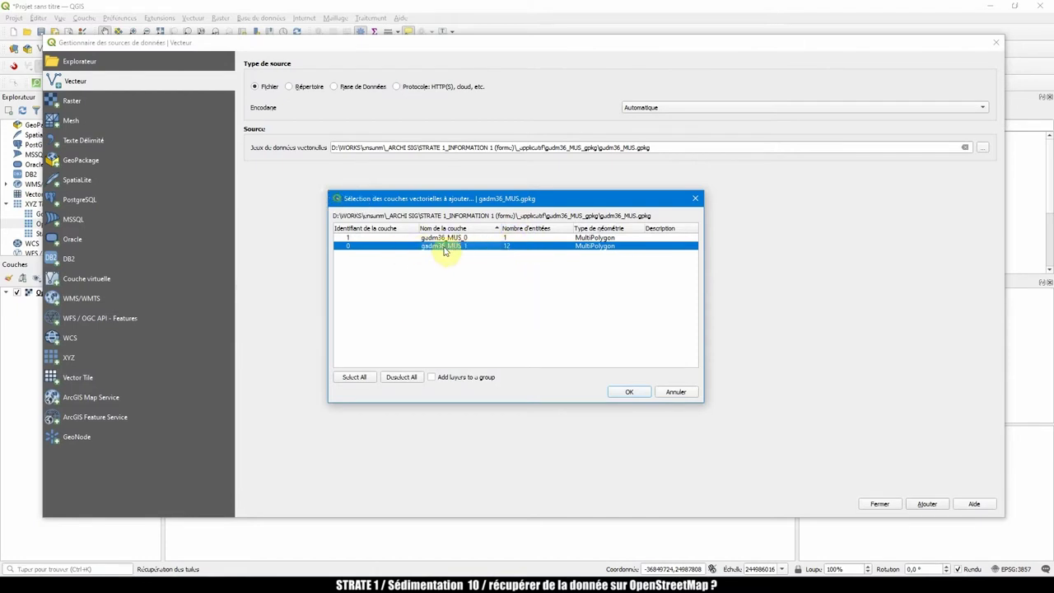
click(629, 392)
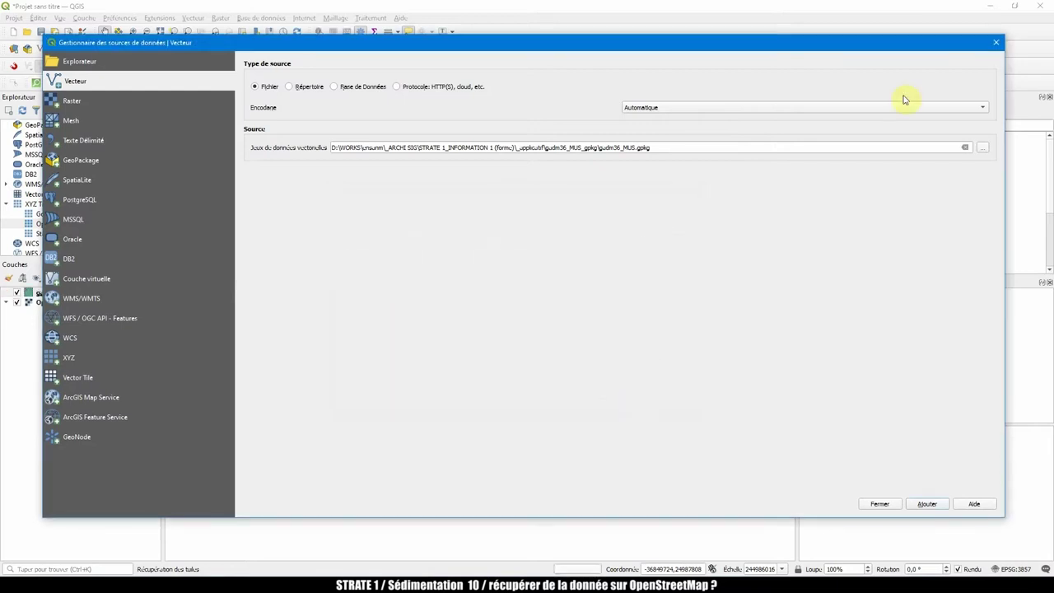
click(996, 45)
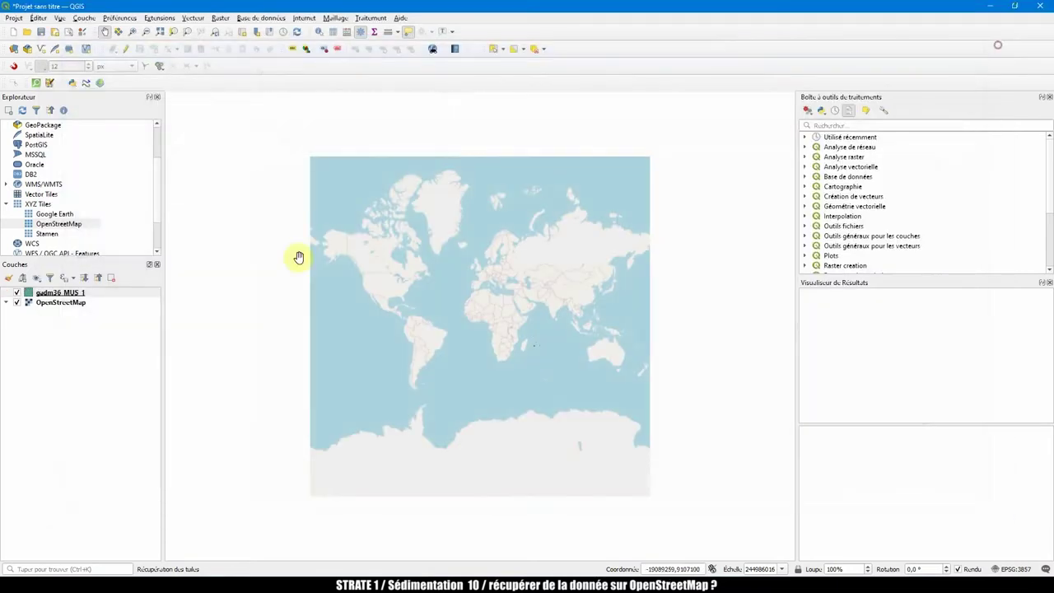
Zoom to the gadm36_MUS_1 layer and examine its islands, ending on the main island of Mauritius
click(71, 297)
right_click(71, 296)
click(148, 309)
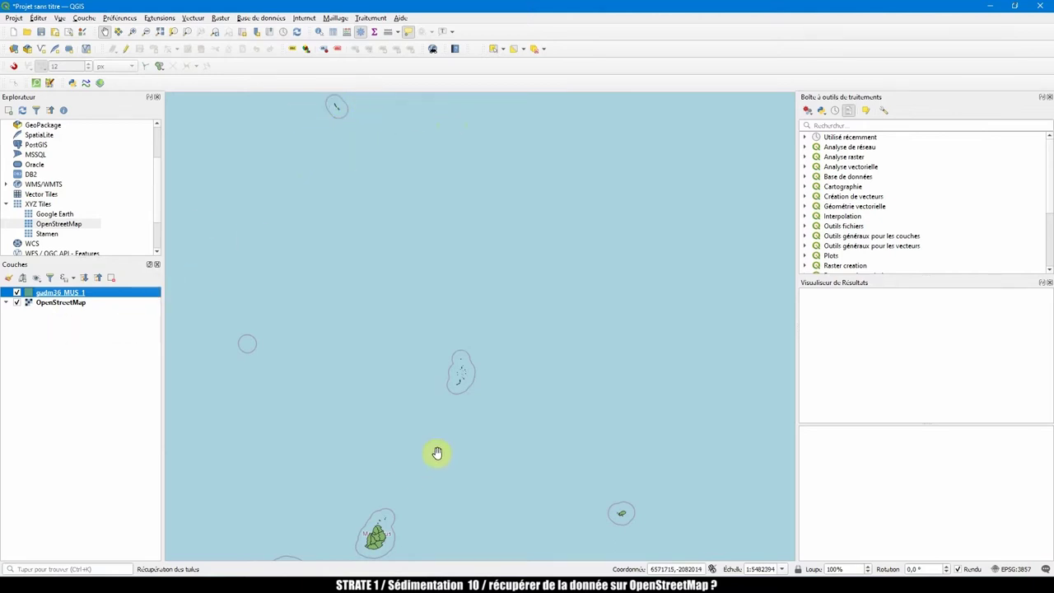
drag(442, 495, 479, 460)
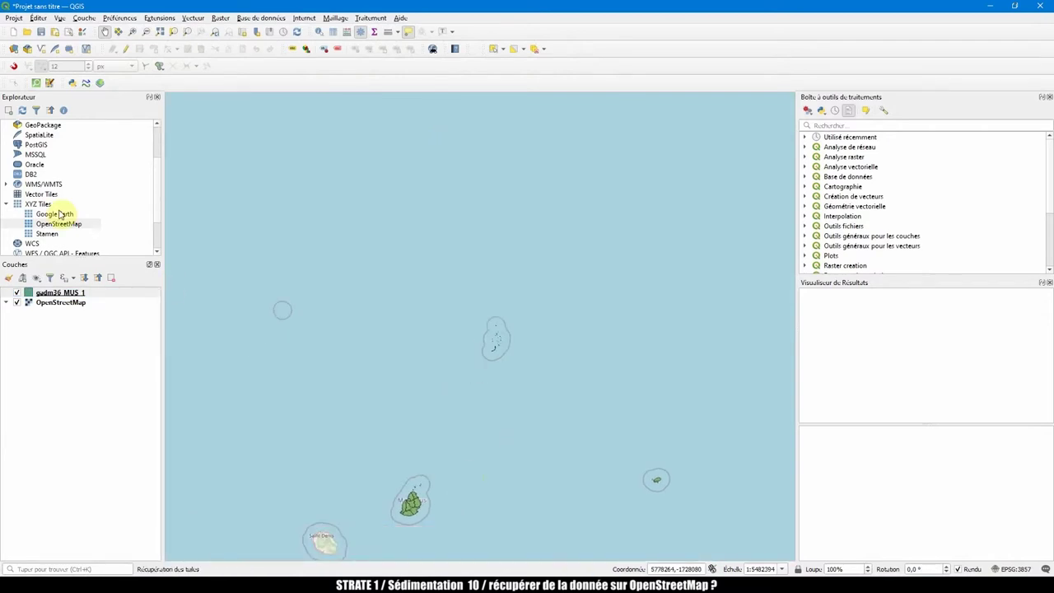
click(59, 295)
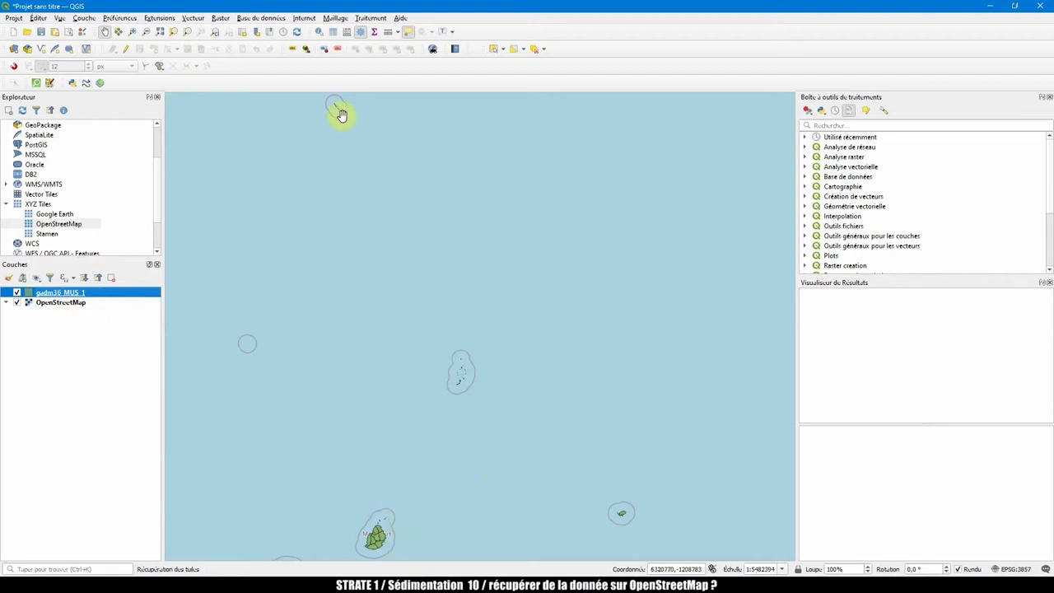
drag(444, 470, 530, 337)
drag(482, 382, 527, 364)
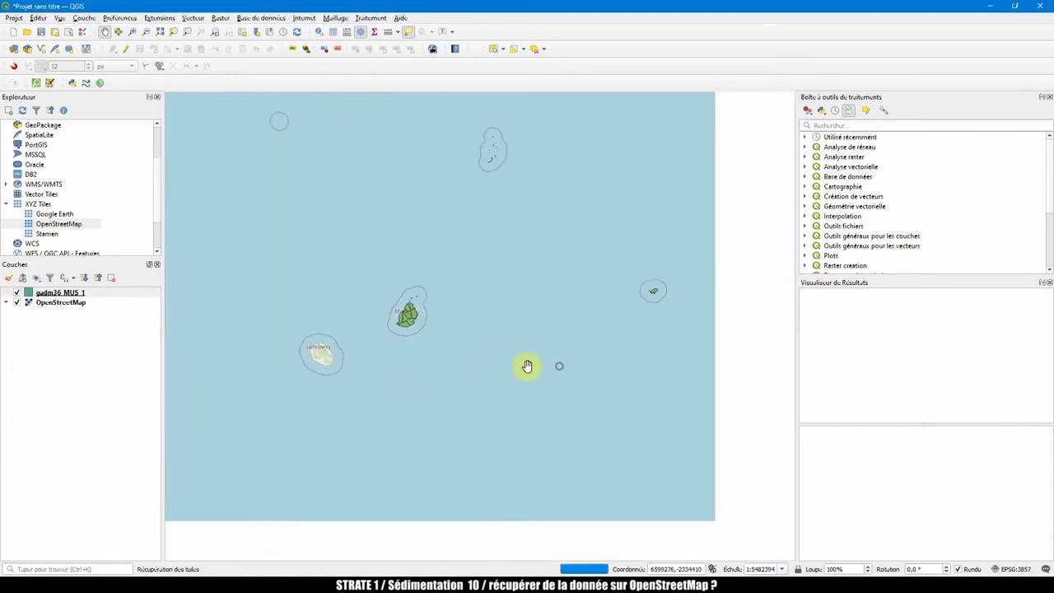
drag(452, 349, 503, 371)
scroll(478, 341, up, 2)
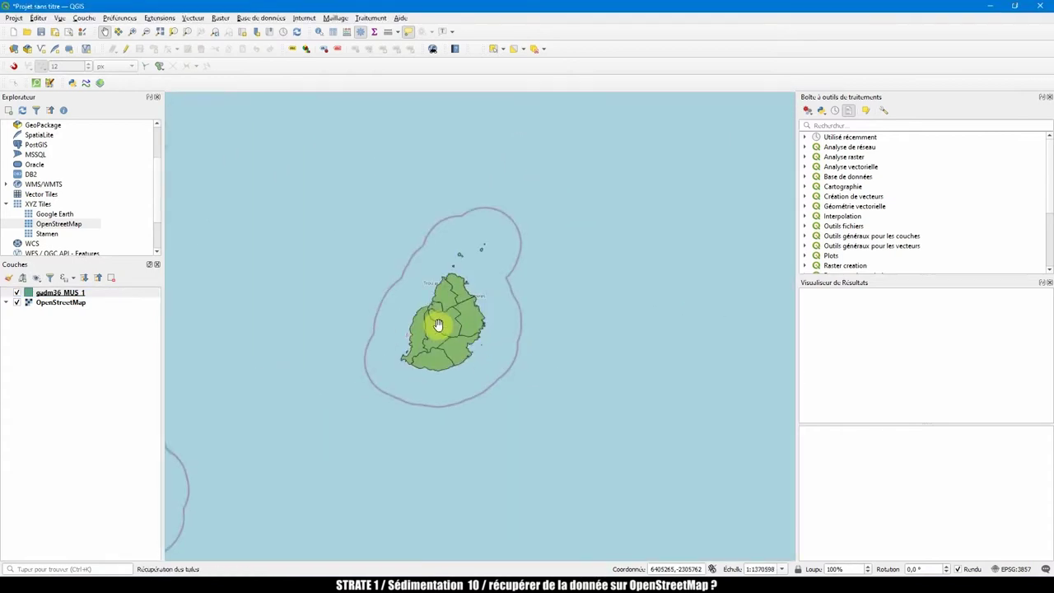
scroll(440, 313, up, 1)
drag(439, 311, 461, 348)
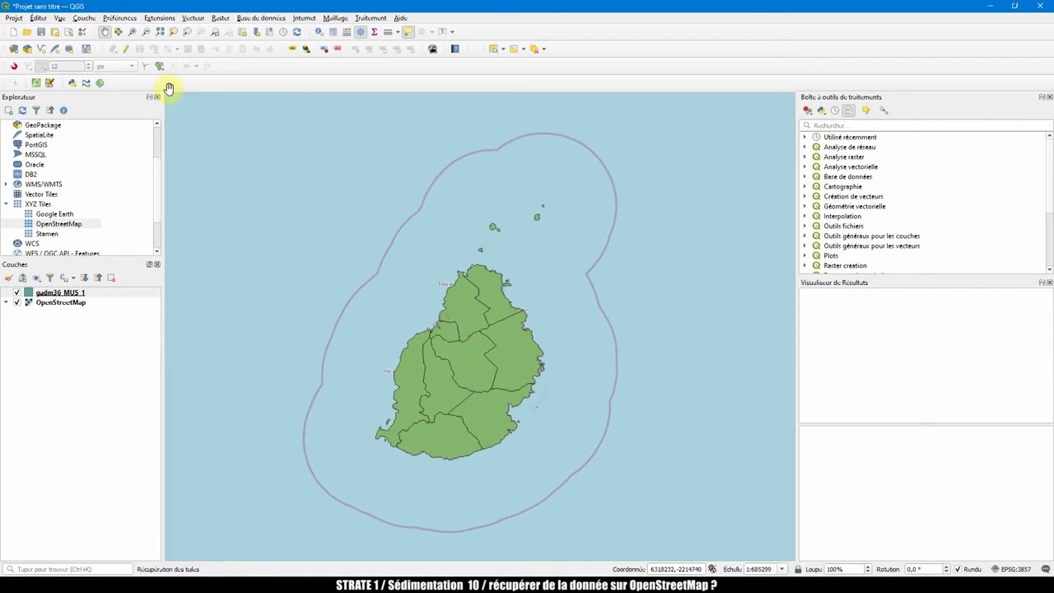
Turn on editing for the gadm36_MUS_1 layer and select all polygons of the main island with a rectangle
click(125, 49)
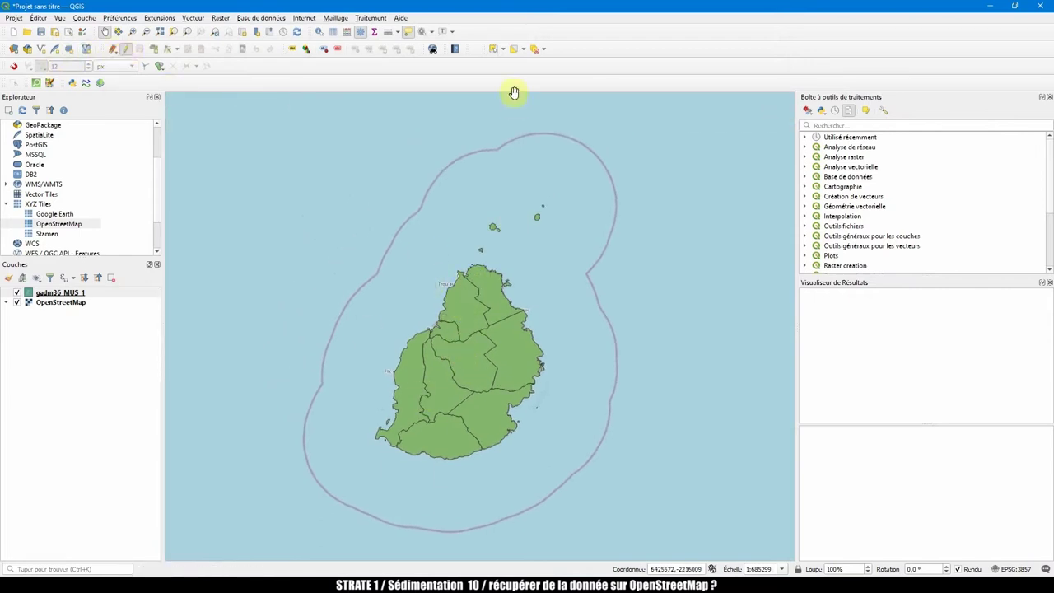
click(495, 51)
drag(637, 167, 306, 492)
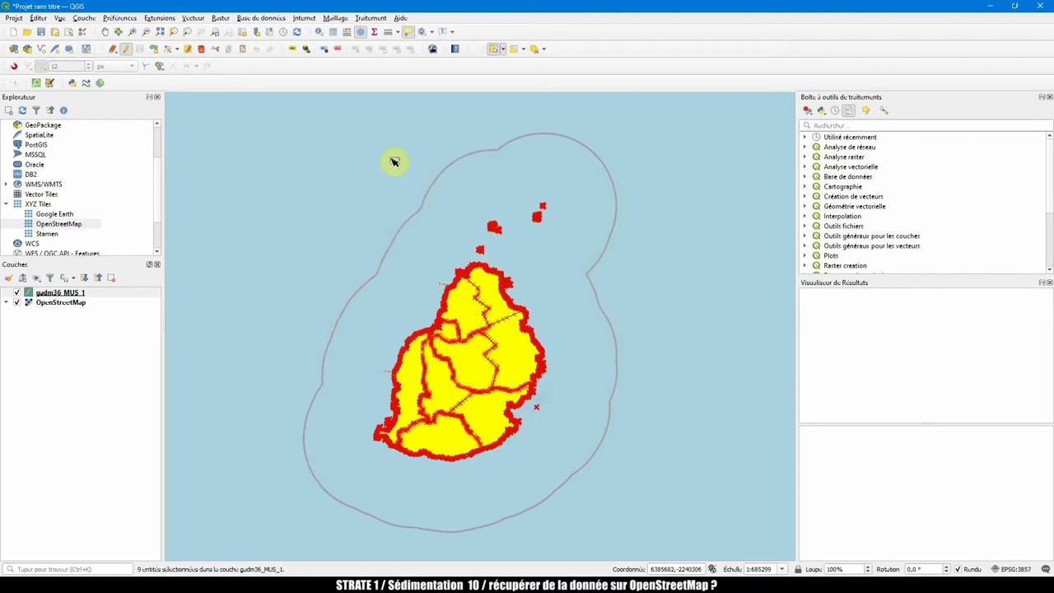
Invert the selection to the outlying islands and look up the command for deleting selected features without running it
click(514, 51)
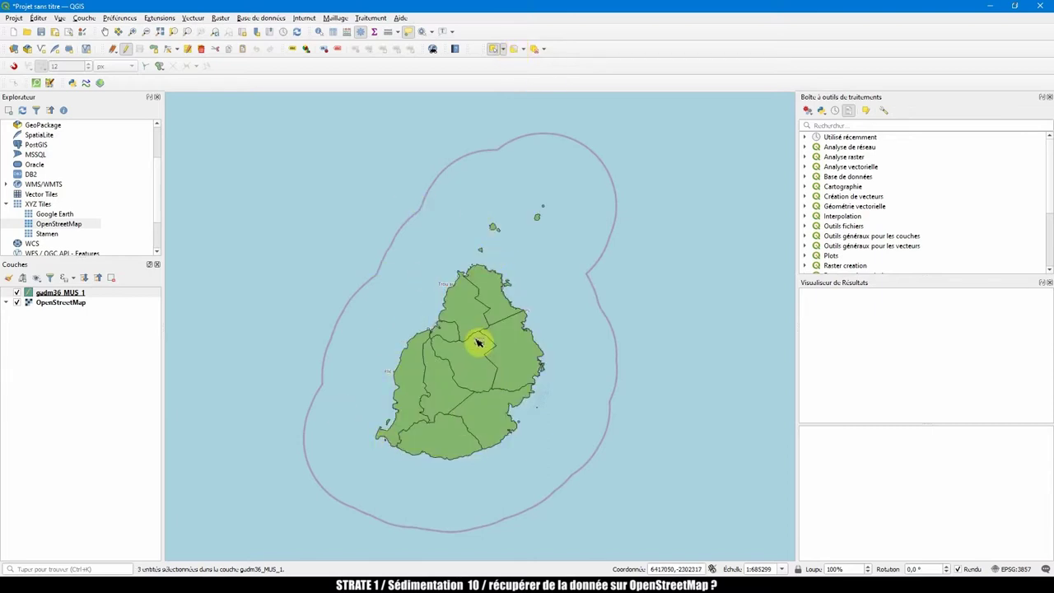
scroll(479, 344, down, 4)
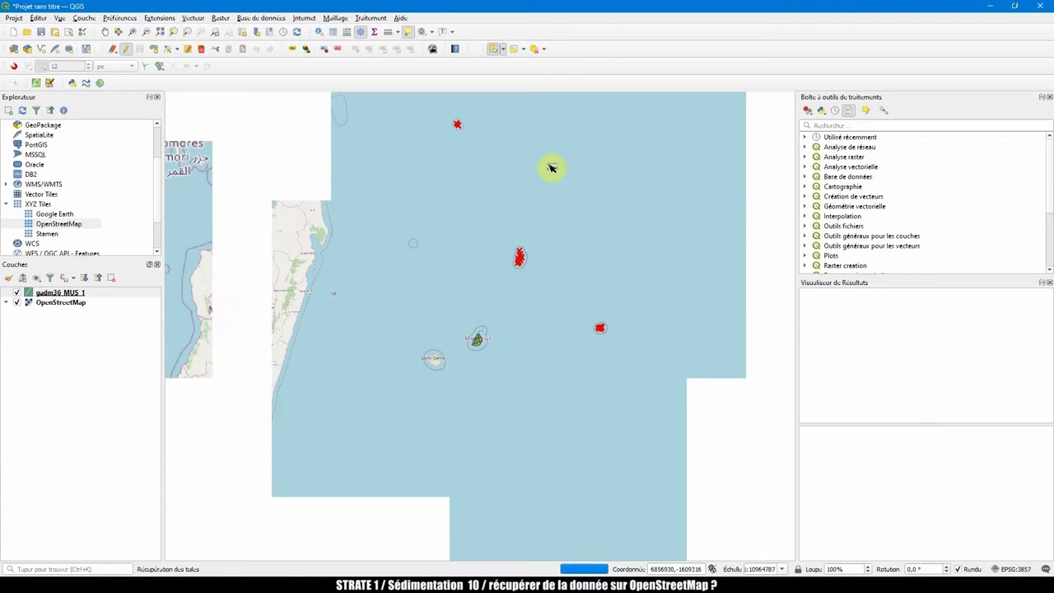
scroll(479, 349, up, 2)
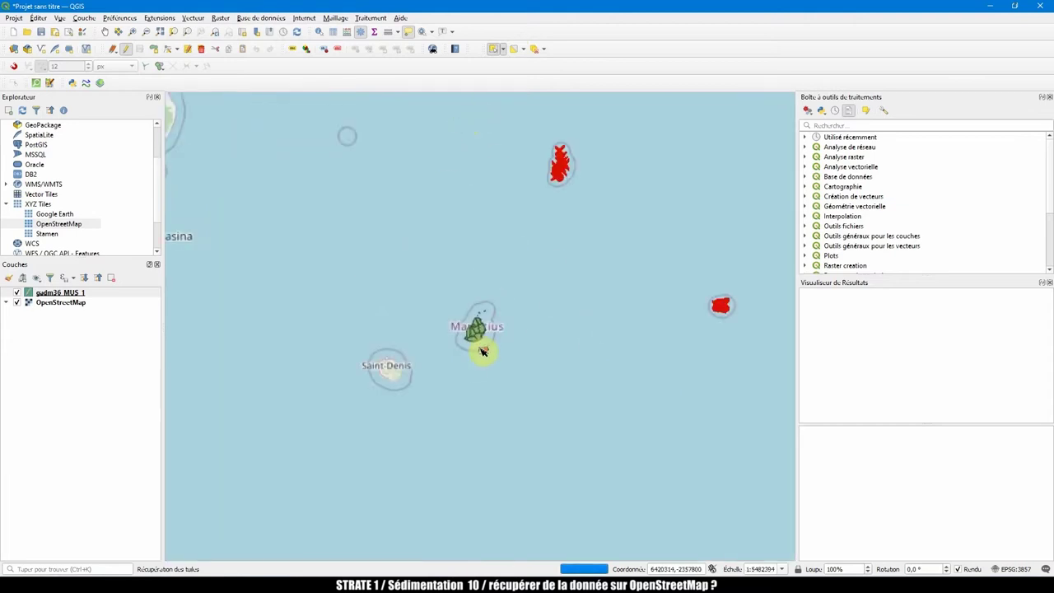
scroll(481, 314, down, 1)
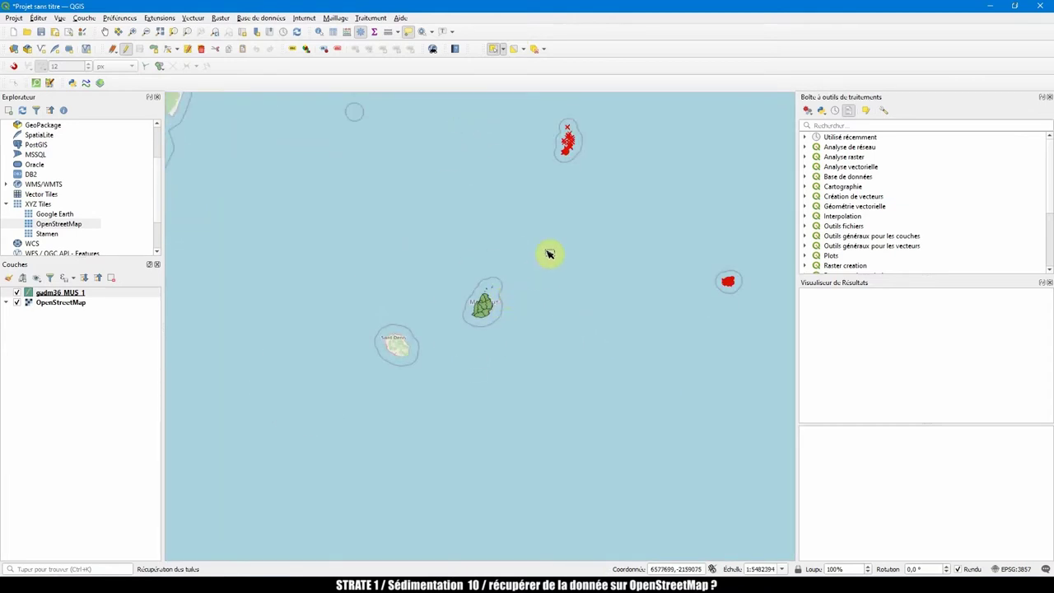
drag(549, 252, 543, 350)
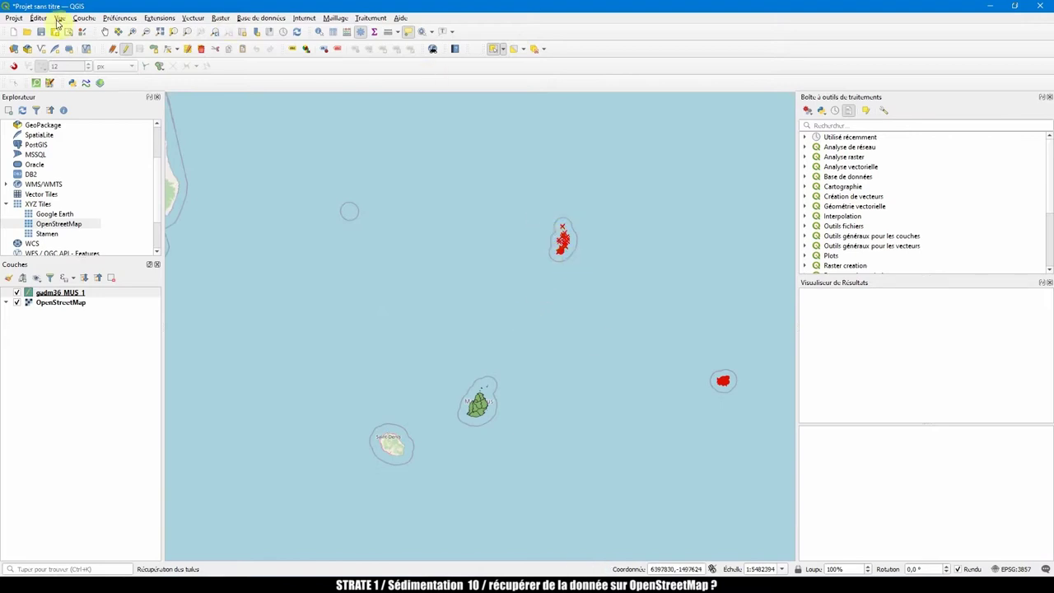
click(38, 19)
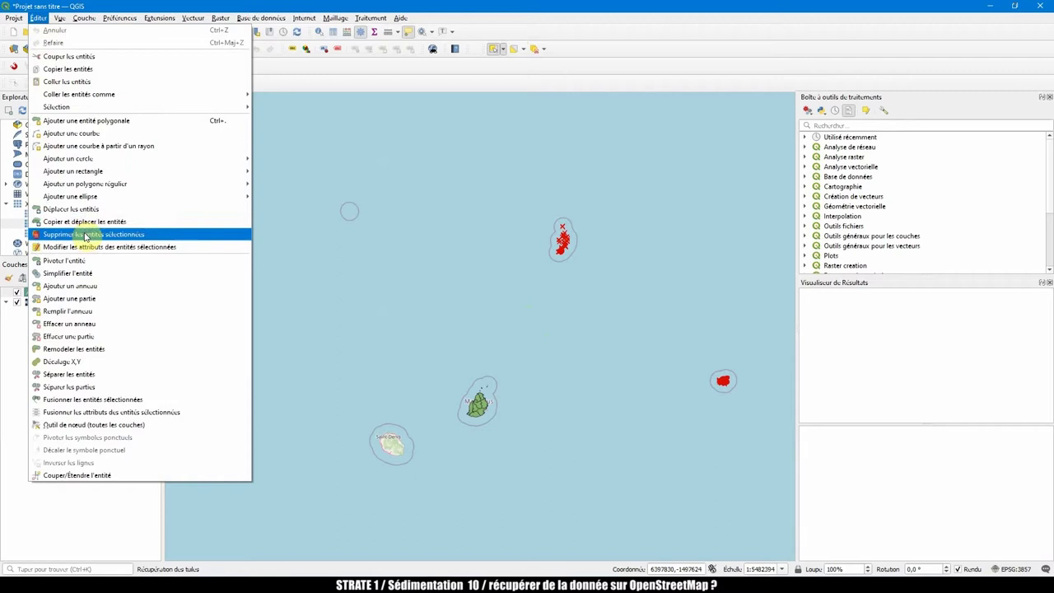
mouse_move(335, 19)
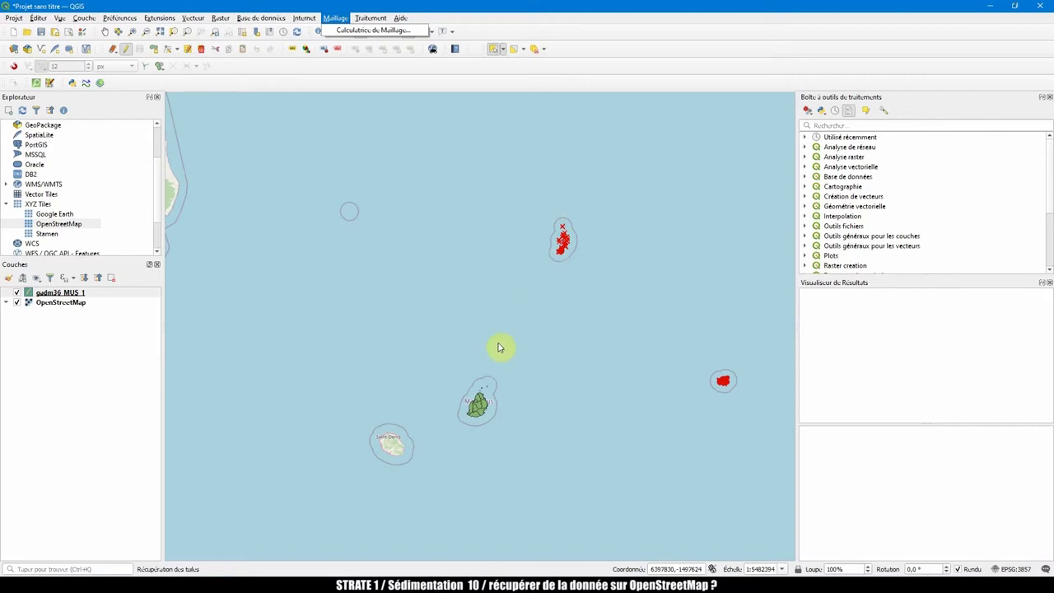
click(513, 64)
Reselect the main island's polygons and set up an export of gadm36_MUS_1 limited to the selected features
scroll(499, 350, up, 2)
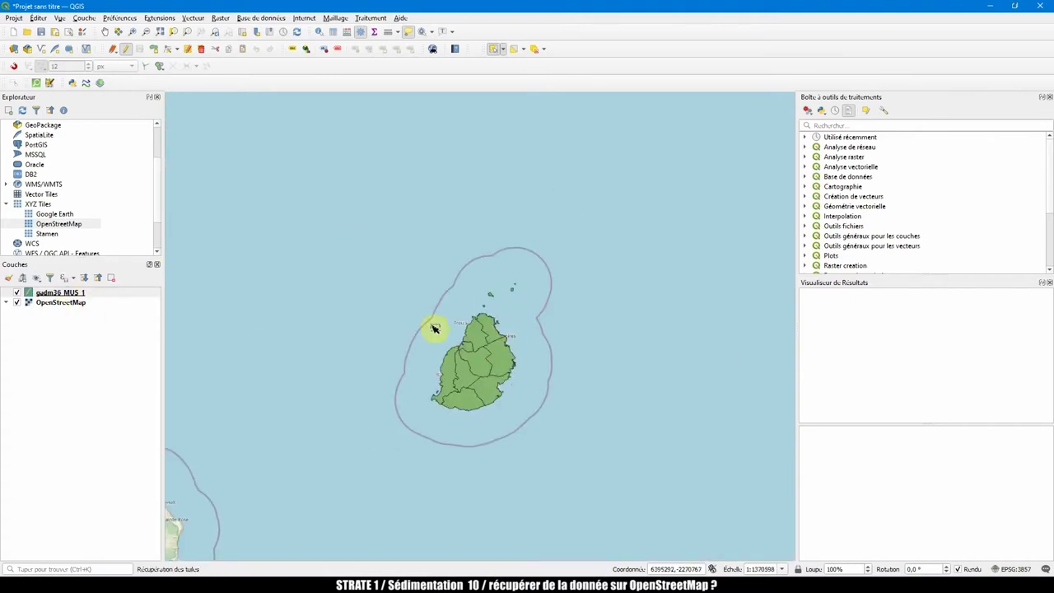
drag(570, 242, 373, 479)
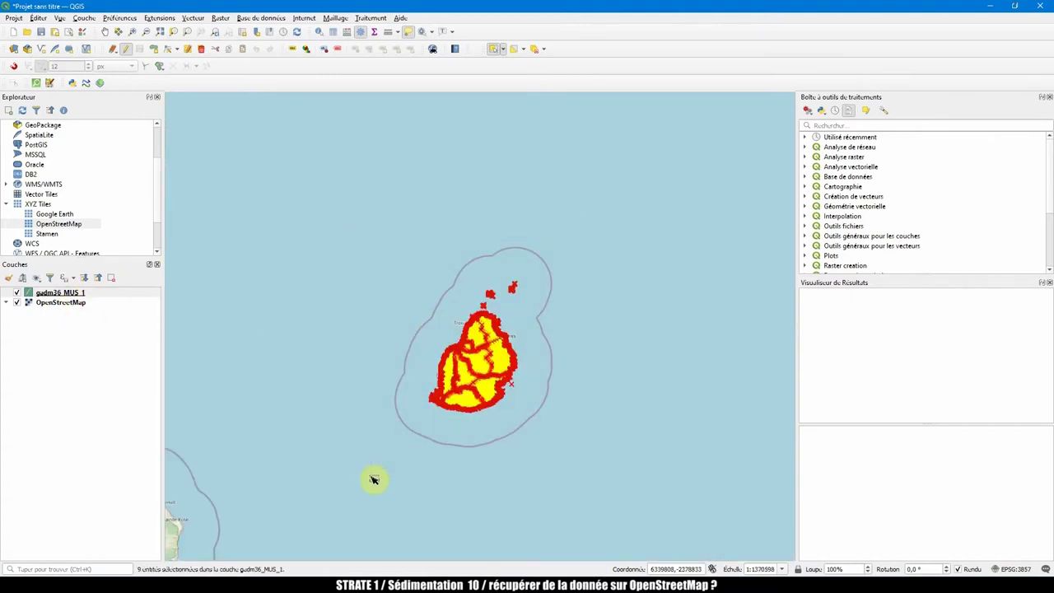
right_click(73, 294)
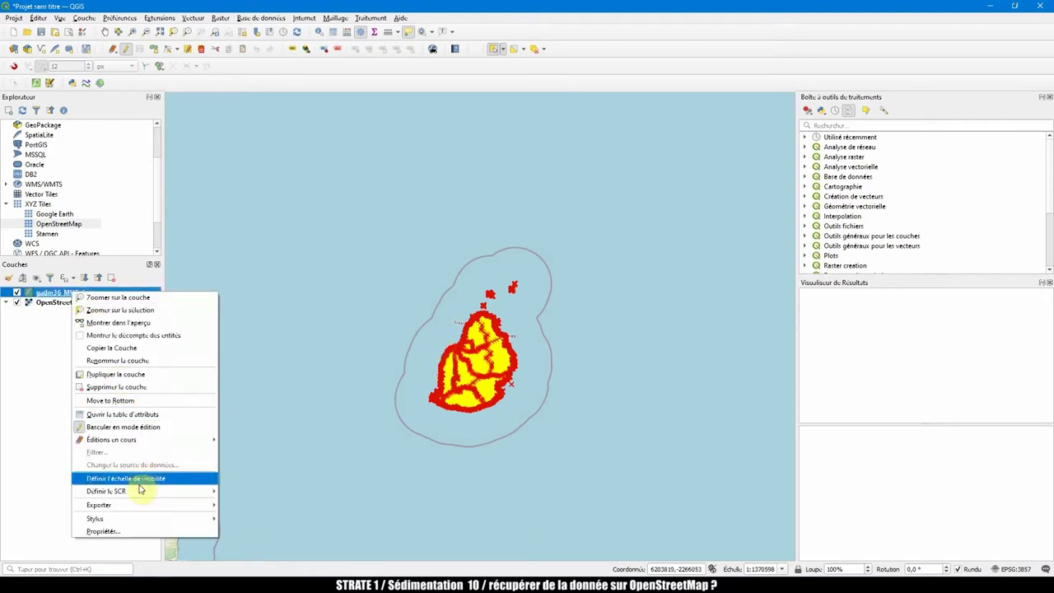
mouse_move(157, 505)
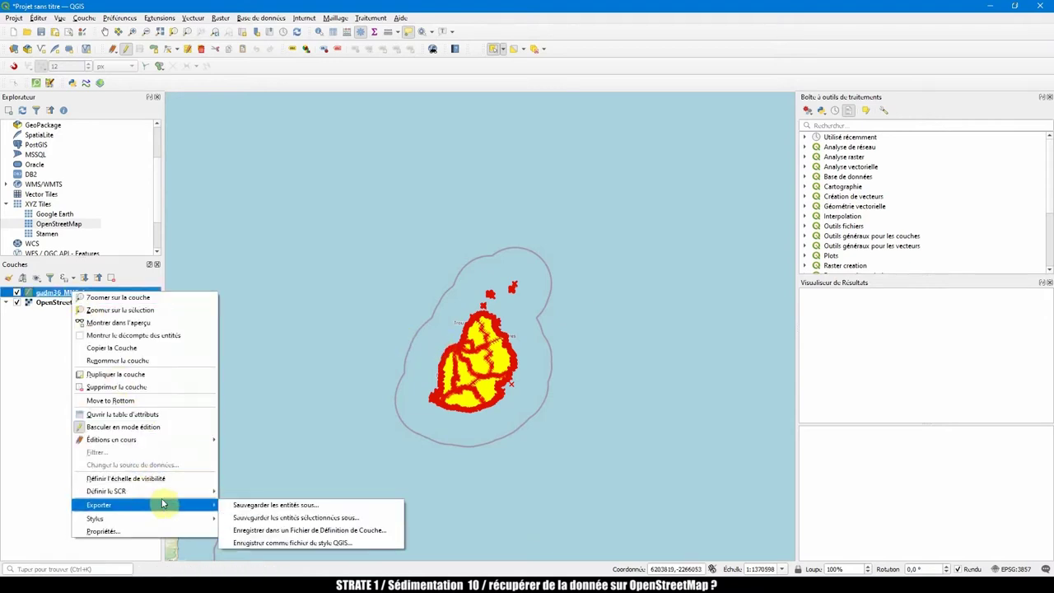
click(260, 506)
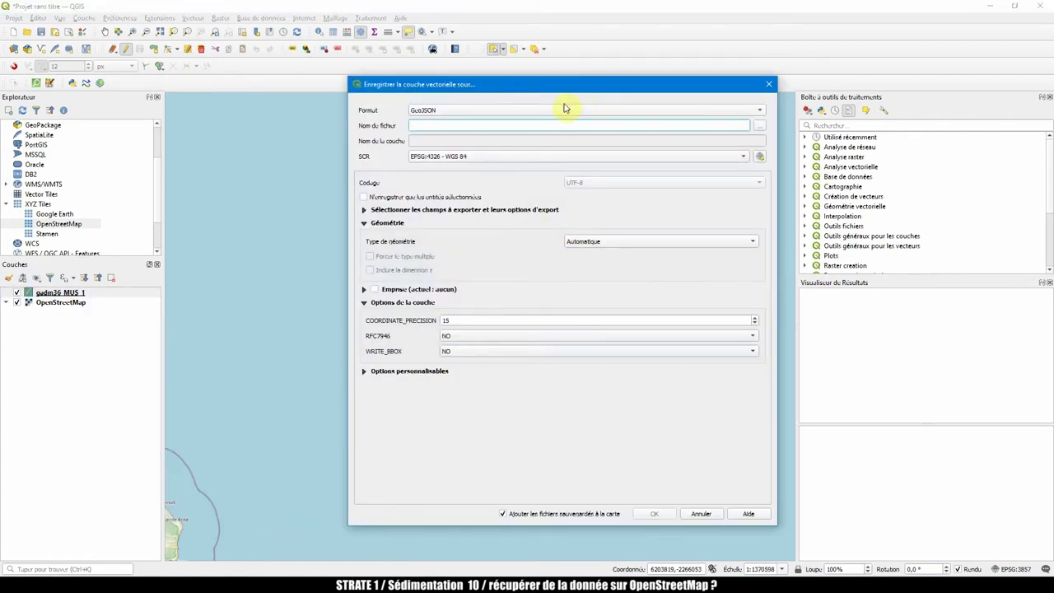
click(365, 199)
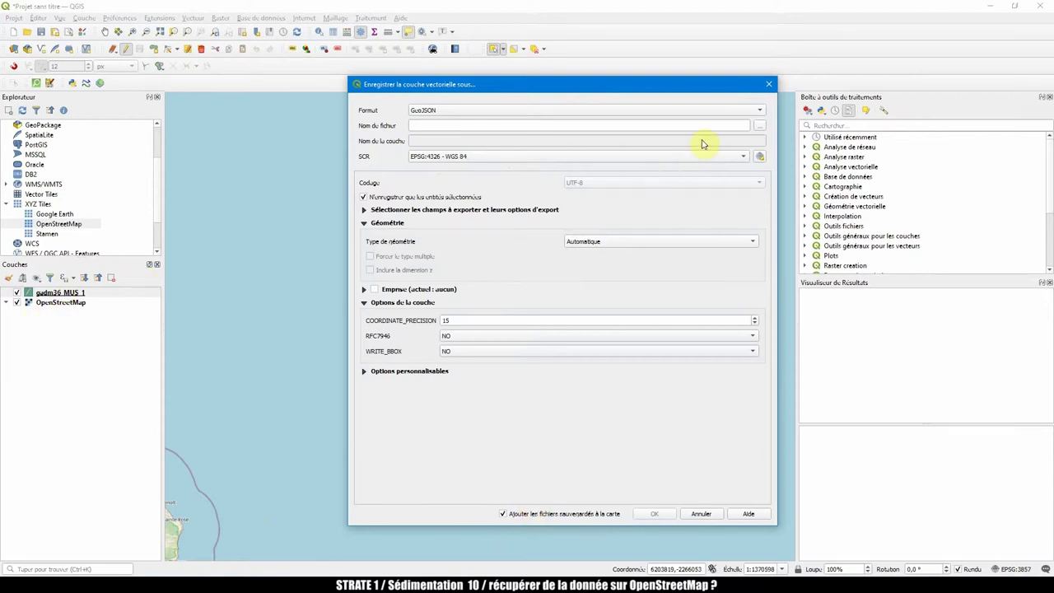
Set the export format to GeoPackage
click(464, 110)
click(463, 111)
click(465, 111)
click(465, 44)
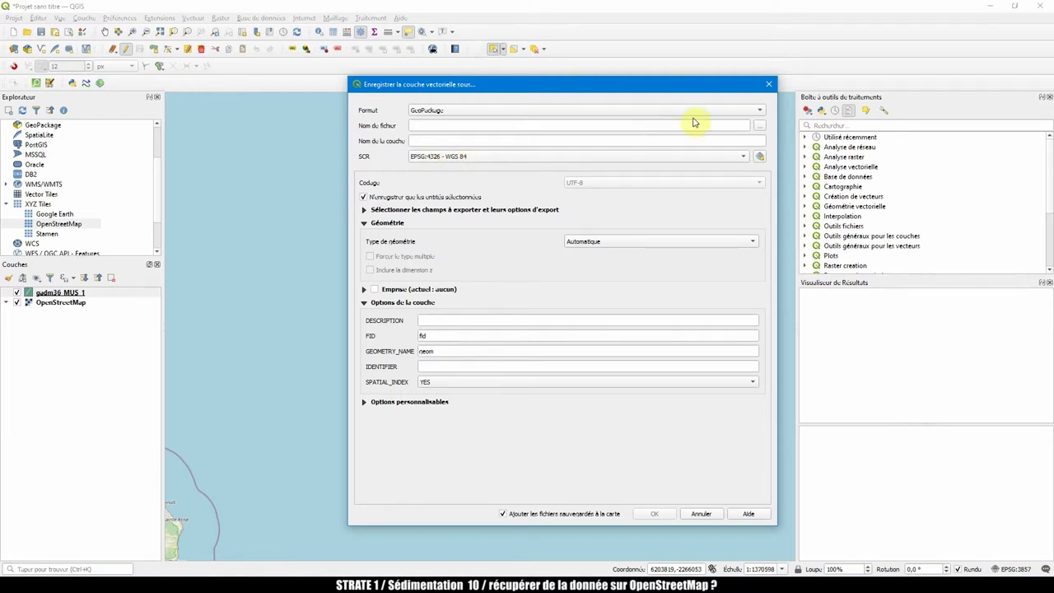
Export the selected features to a GeoPackage file named Maurice in the gadm36_MUS_gpkg folder and add it to the map
click(758, 127)
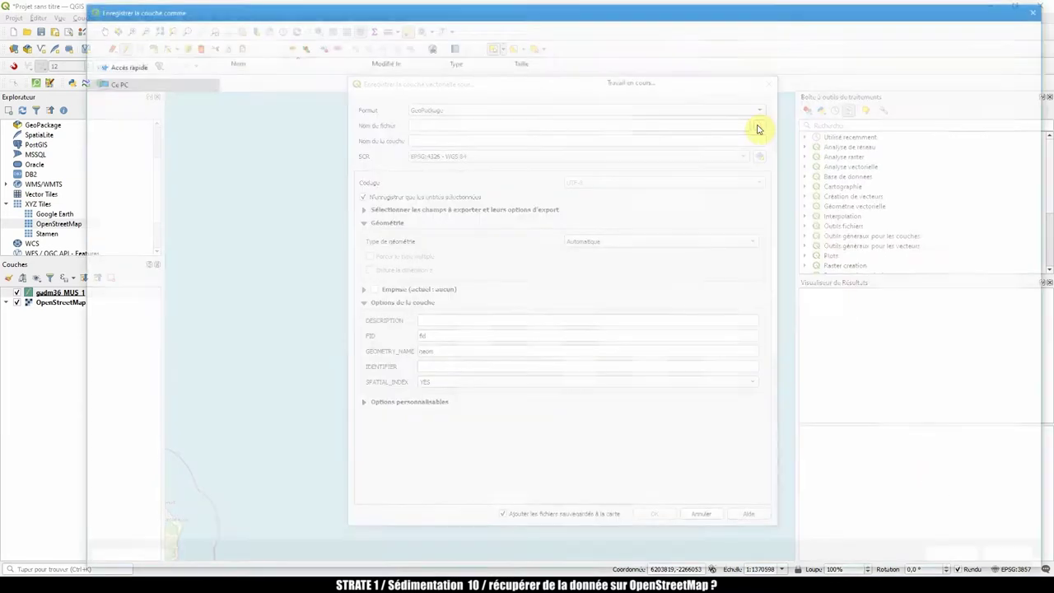
text(Maurice)
key(Return)
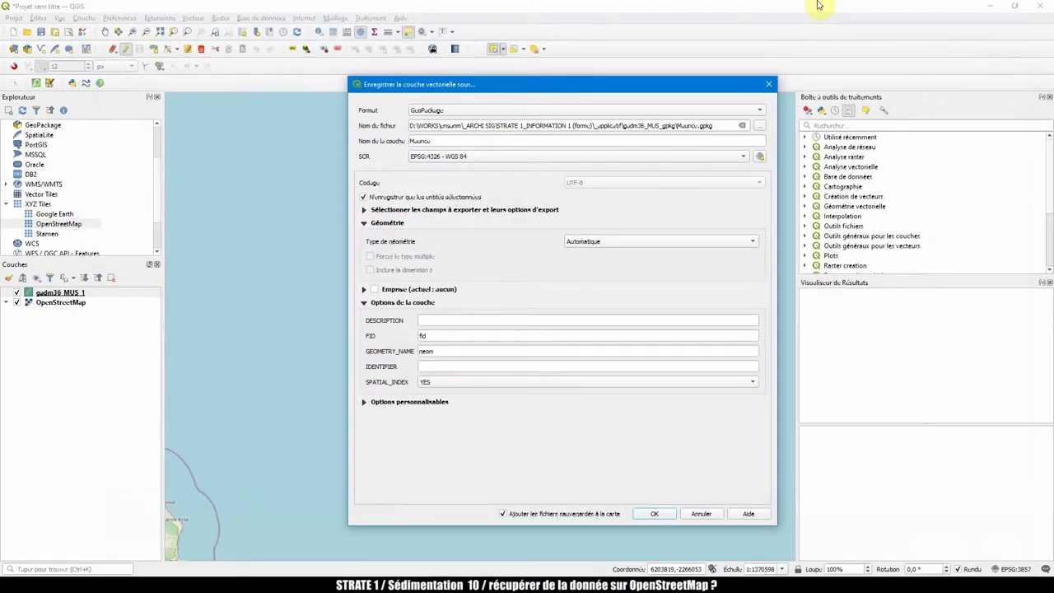
click(650, 513)
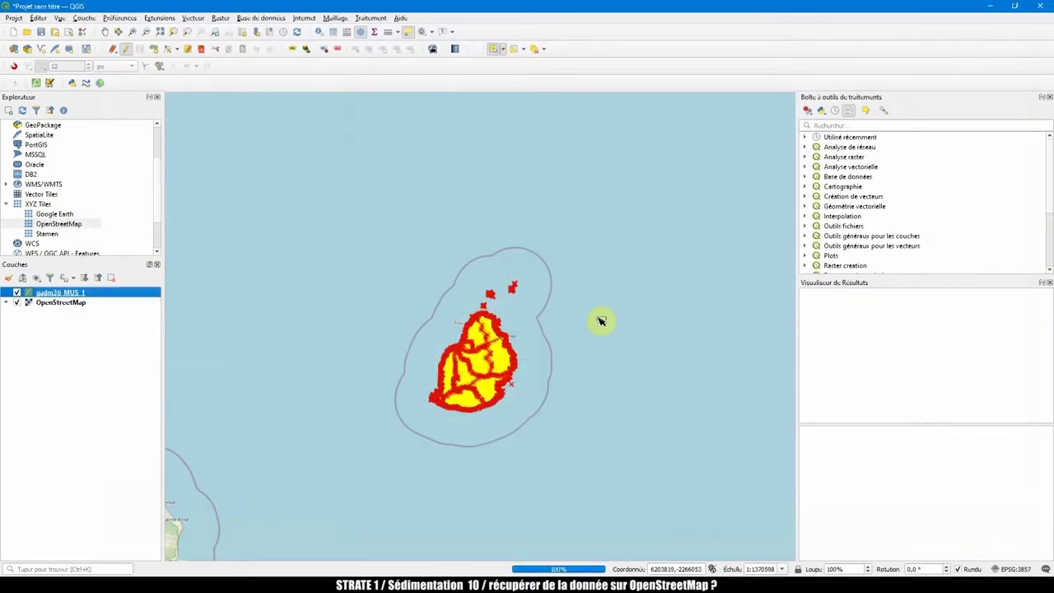
Clear the selection on gadm36_MUS_1, hide that layer and make the Maurice layer active
click(79, 304)
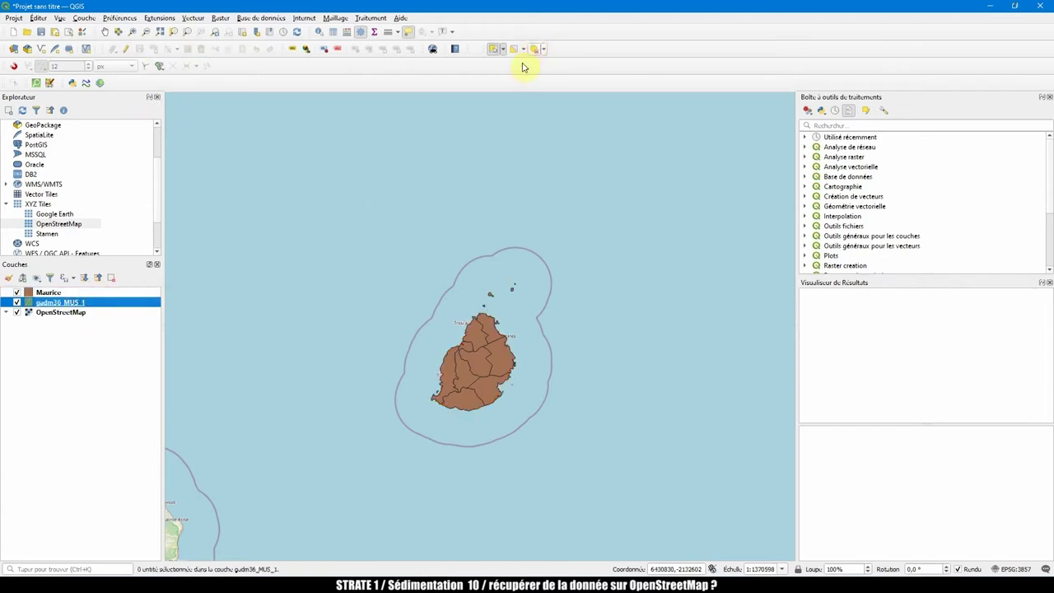
drag(494, 360, 507, 343)
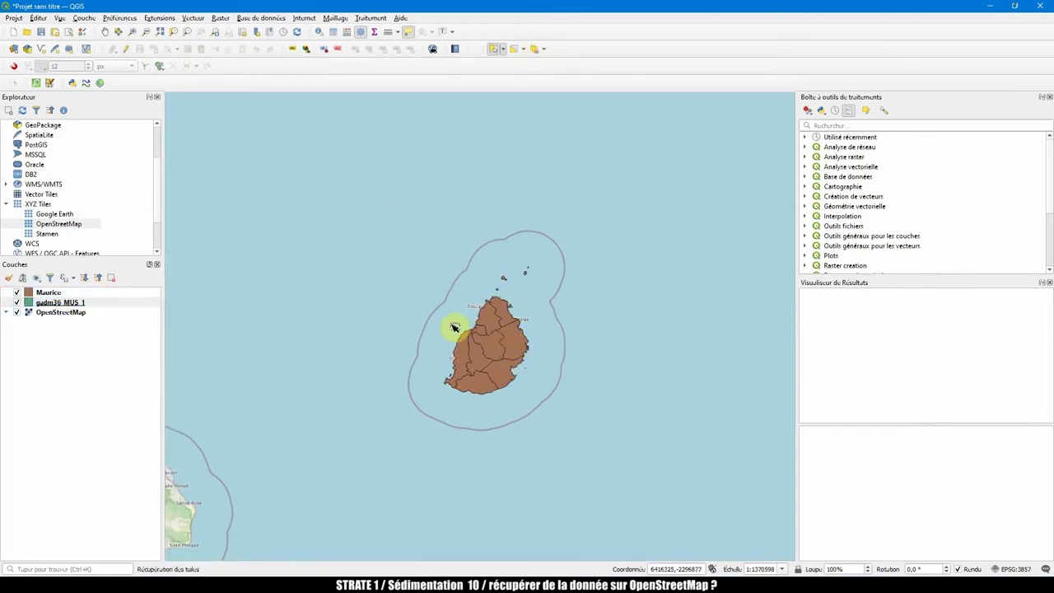
click(61, 303)
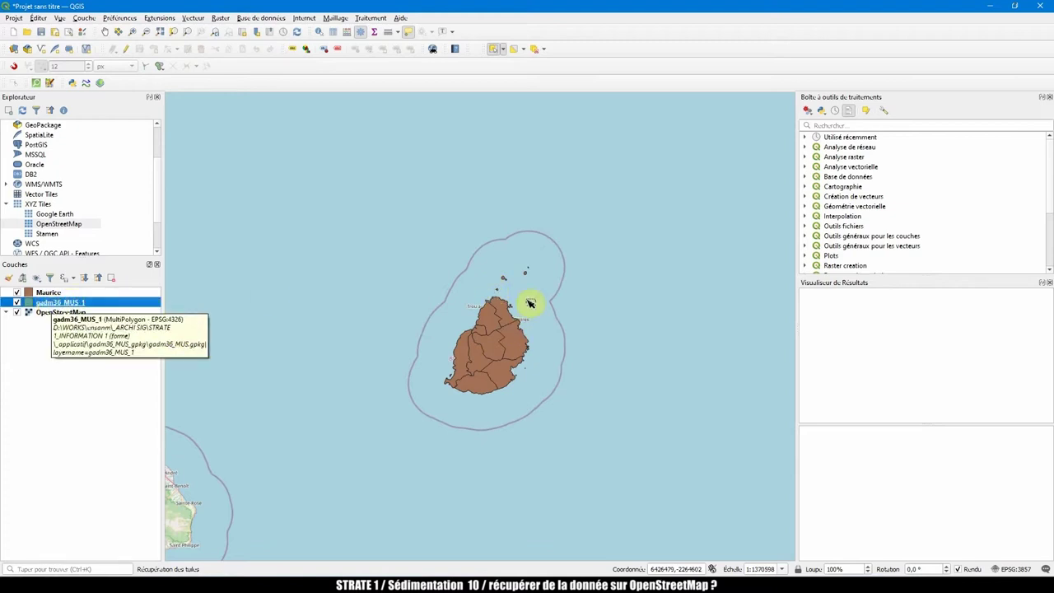
click(25, 292)
click(17, 303)
Check the polygons in the Maurice layer by selecting them all with a rectangle, and clear the selection
drag(465, 267, 394, 385)
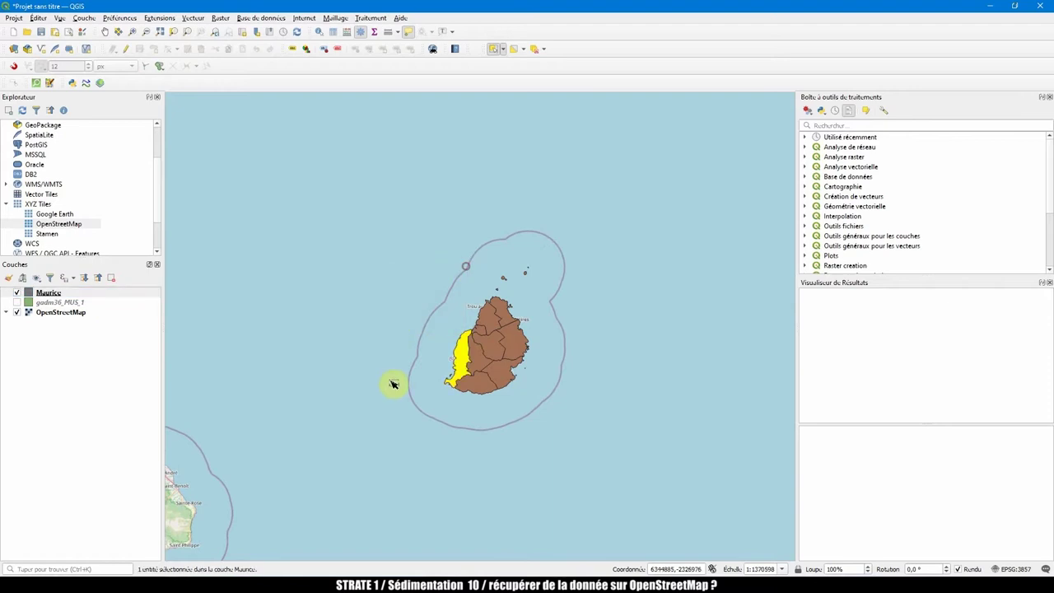
drag(575, 256, 366, 453)
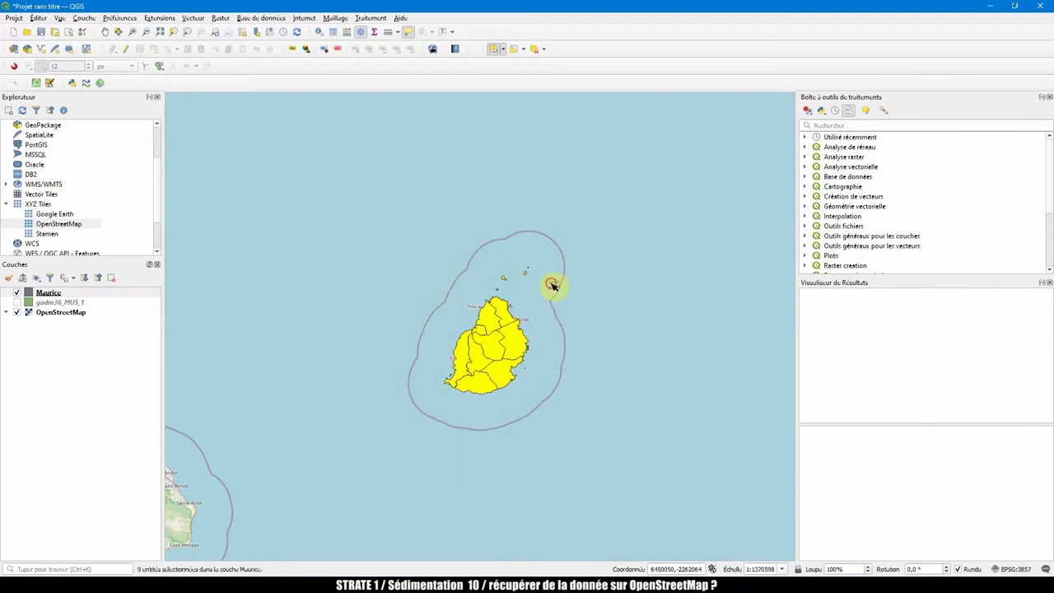
click(552, 286)
Compare the Maurice coastline with the OpenStreetMap shoreline near Poudre d'Or by hiding and reshowing the Maurice layer
scroll(496, 358, up, 1)
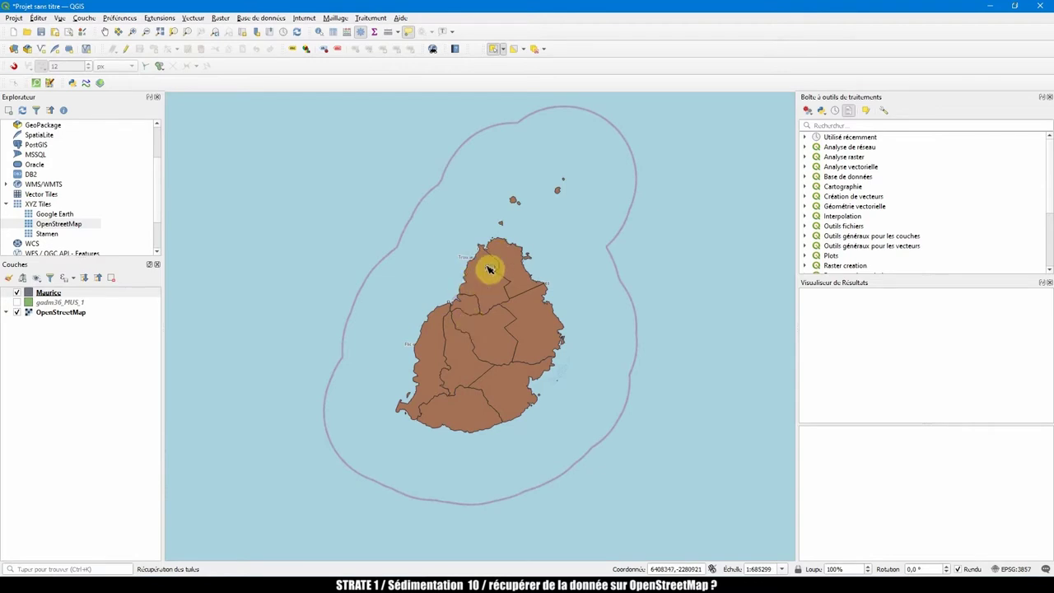
scroll(533, 270, up, 5)
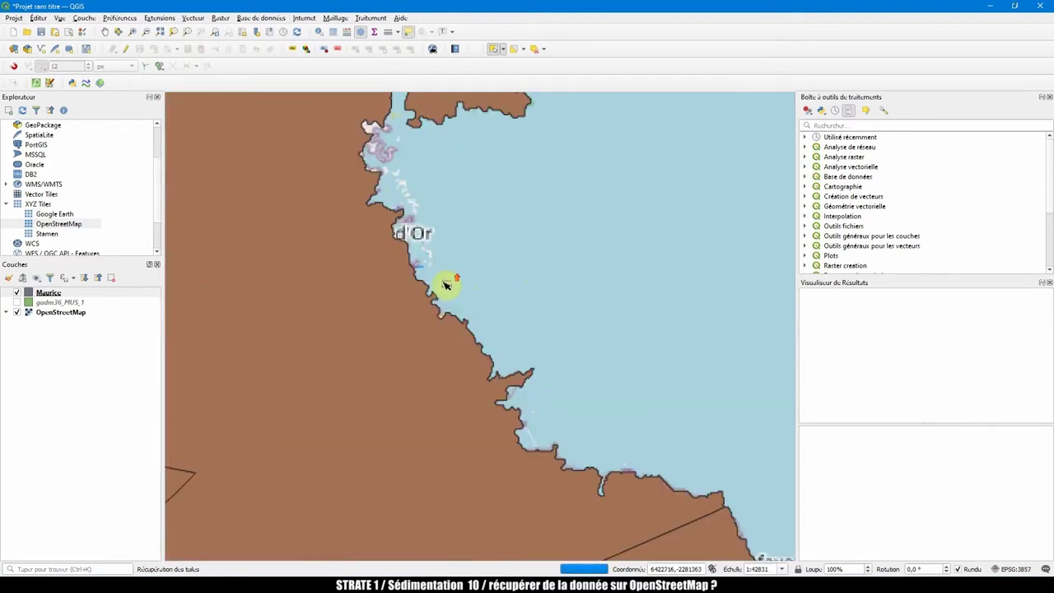
drag(431, 308, 487, 308)
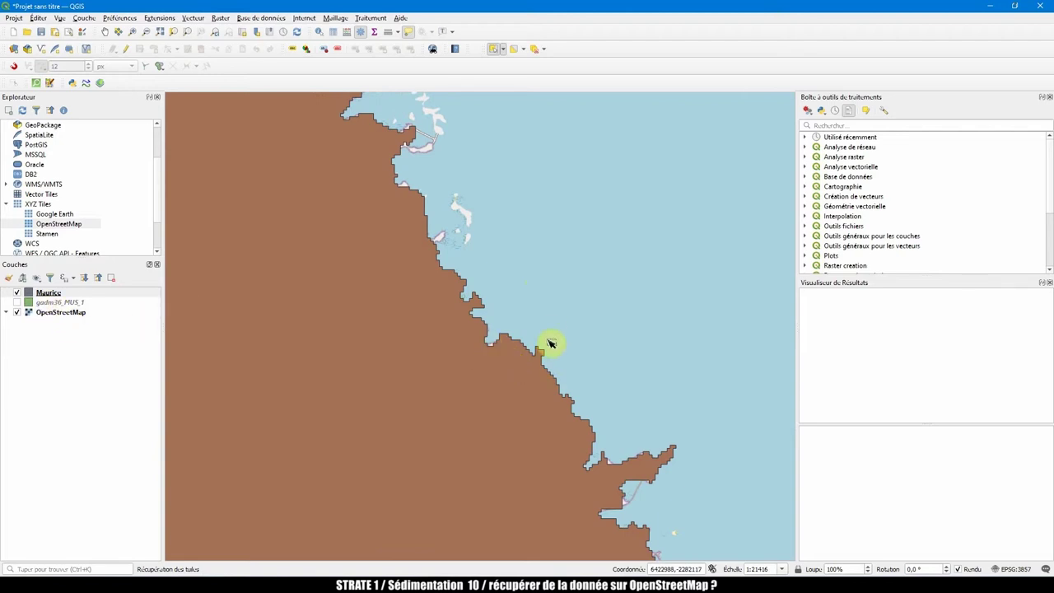
click(17, 293)
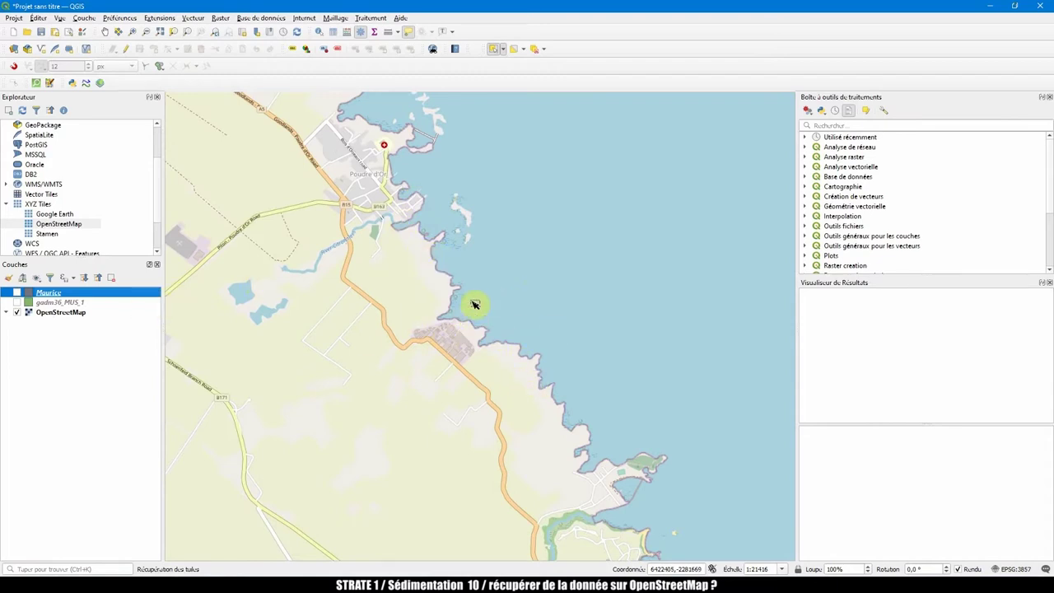
click(17, 292)
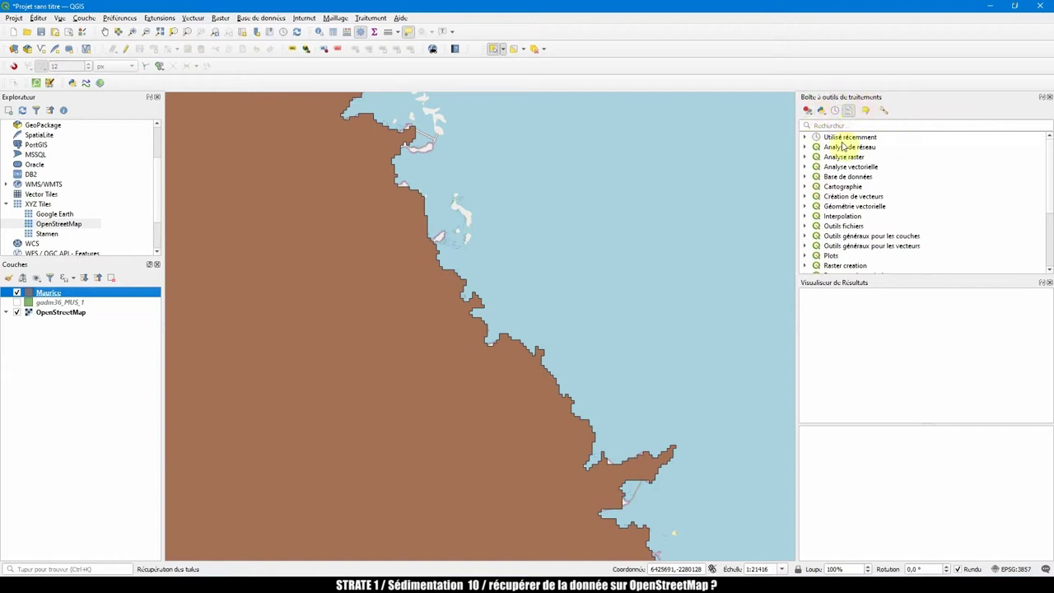
Close and reopen the processing toolbox and enlarge it to reveal its full list of tool groups
click(371, 18)
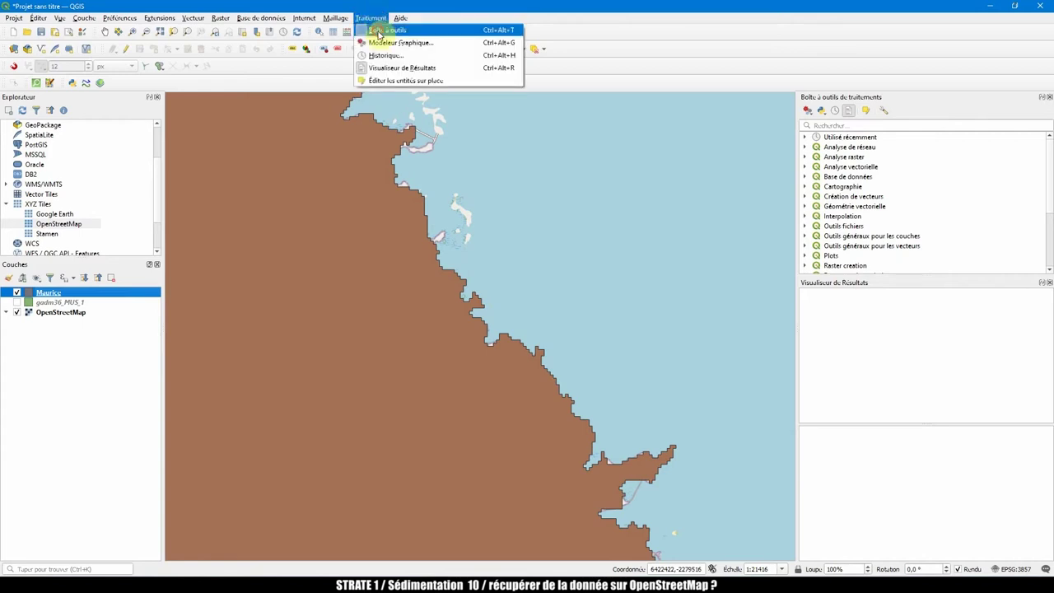
click(378, 30)
click(371, 18)
click(379, 30)
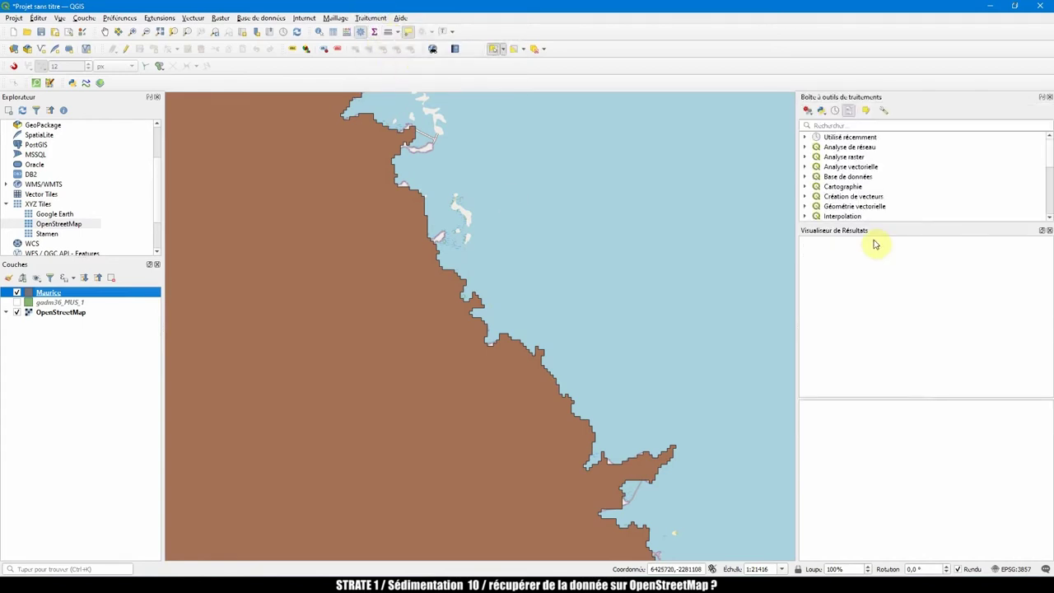
drag(890, 222, 880, 404)
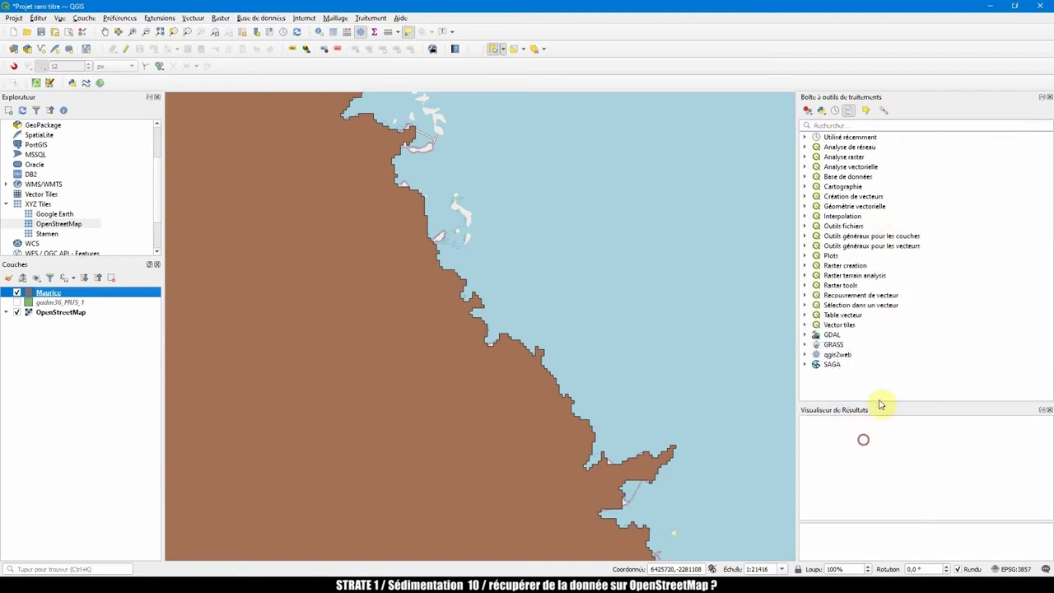
Search the processing tools for "liss" and open the Lisser tool, moving its dialog aside to uncover the map
click(830, 125)
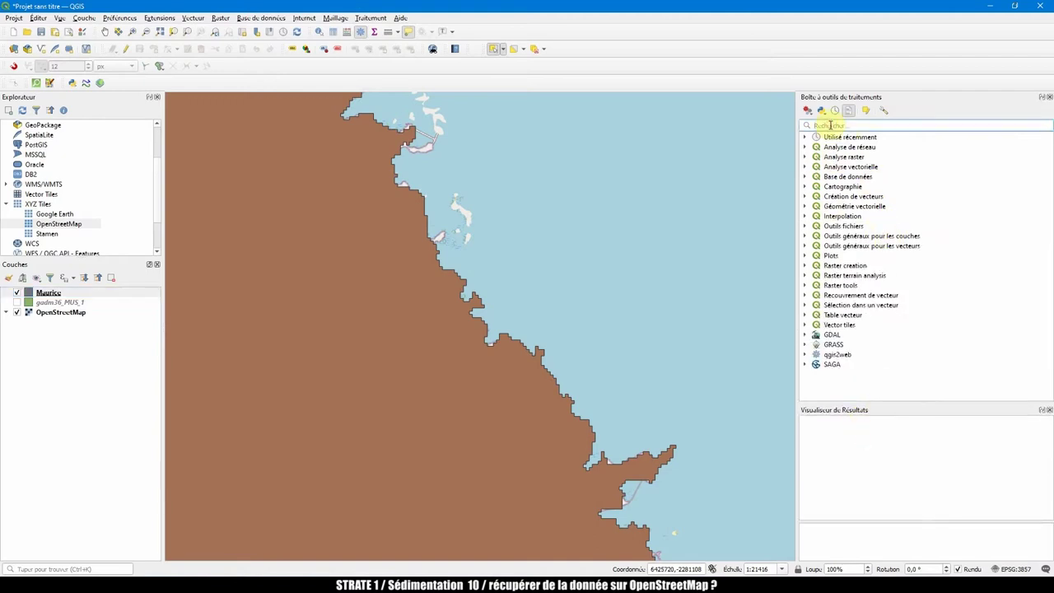
text(liss)
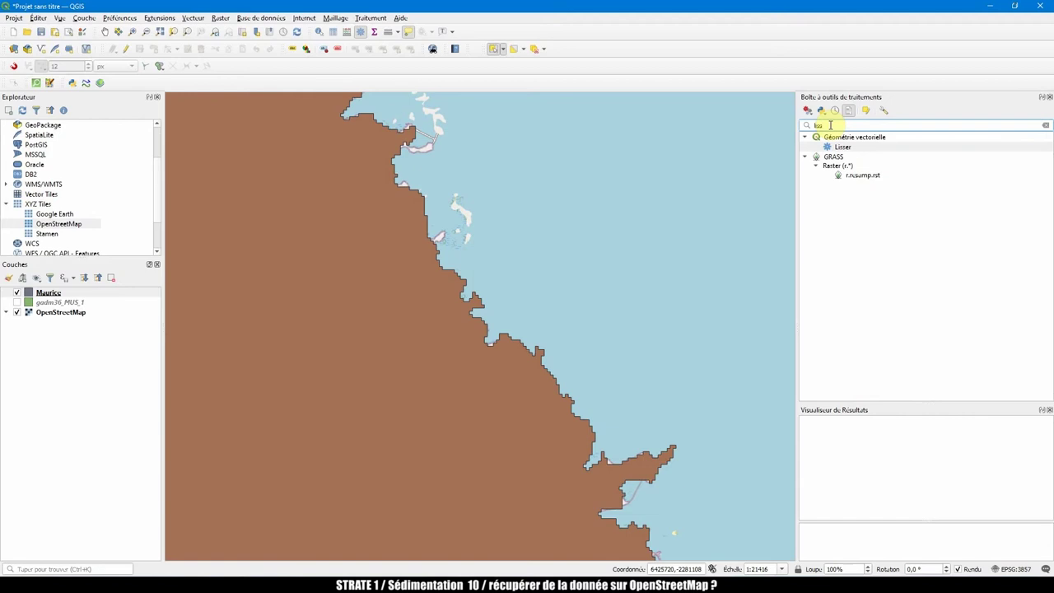
click(850, 148)
double_click(843, 148)
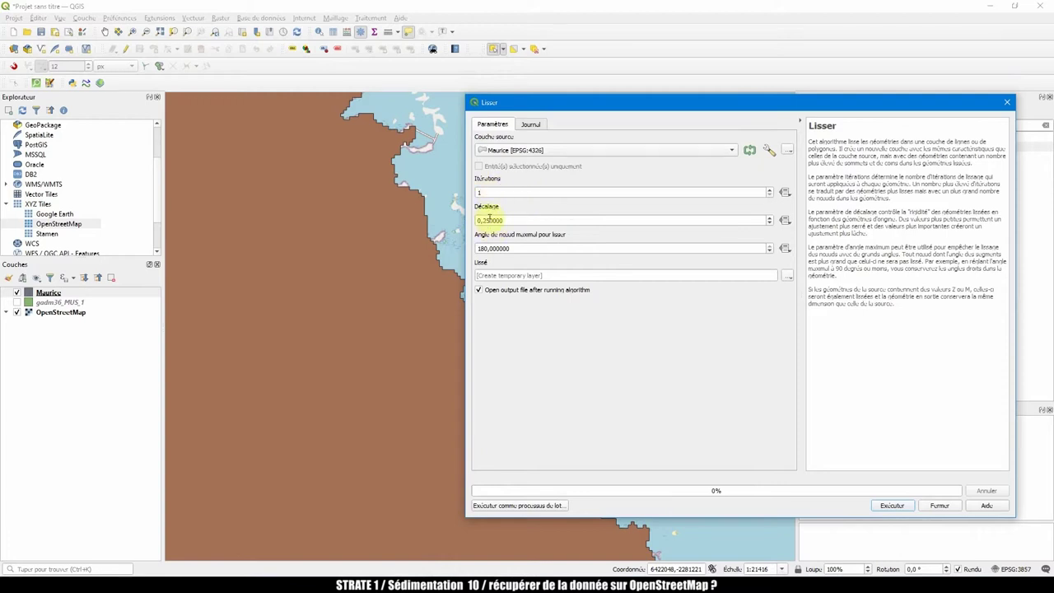
drag(555, 101, 626, 102)
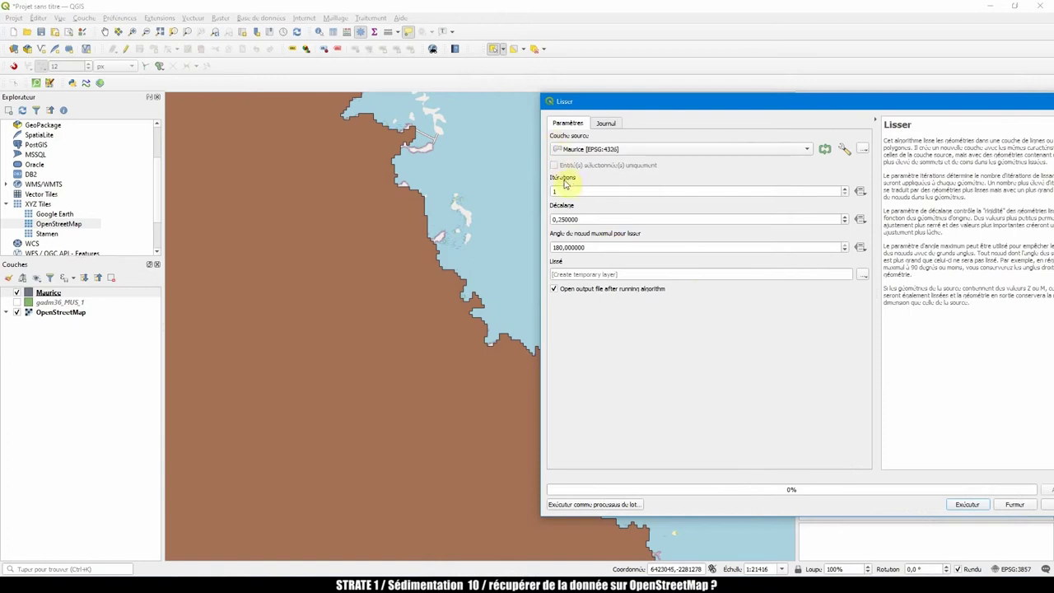
Run Lisser on Maurice with 1 iteration into a temporary layer and examine the smoothed coastline with the original hidden
click(970, 506)
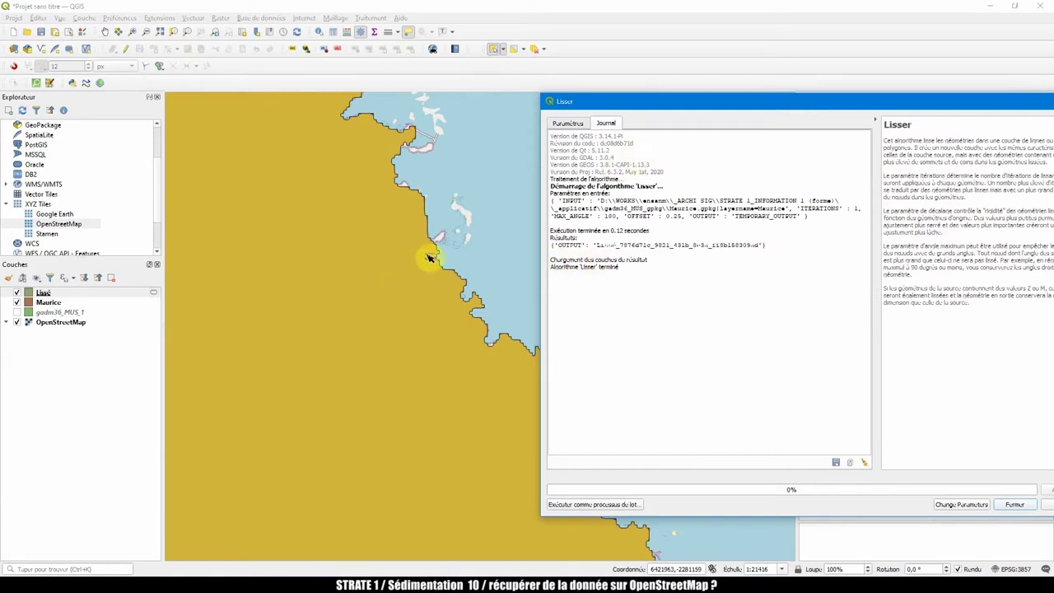
scroll(458, 275, up, 2)
scroll(459, 273, up, 1)
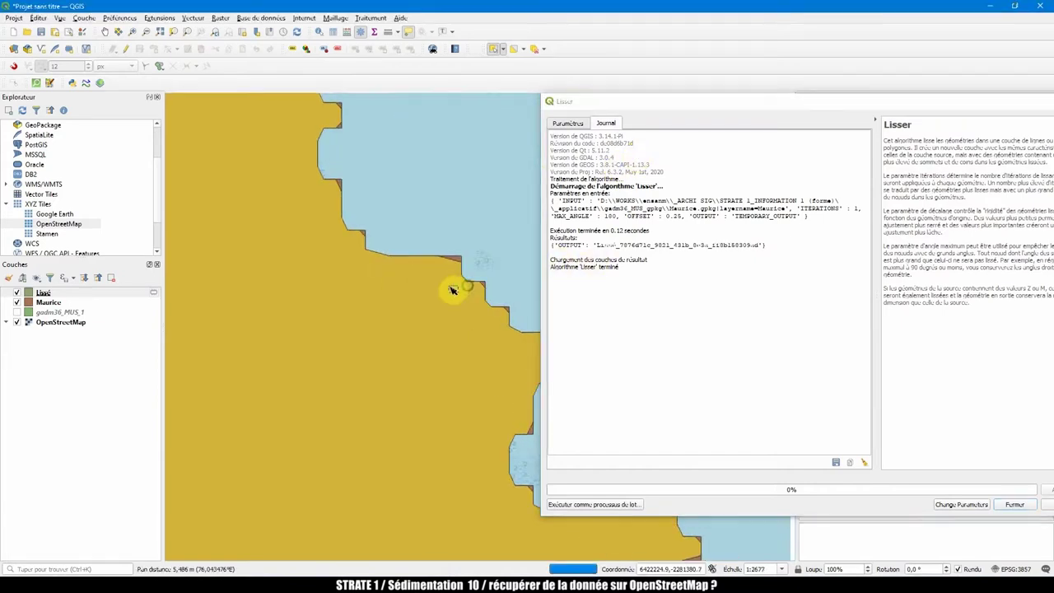
drag(454, 288, 365, 275)
click(39, 293)
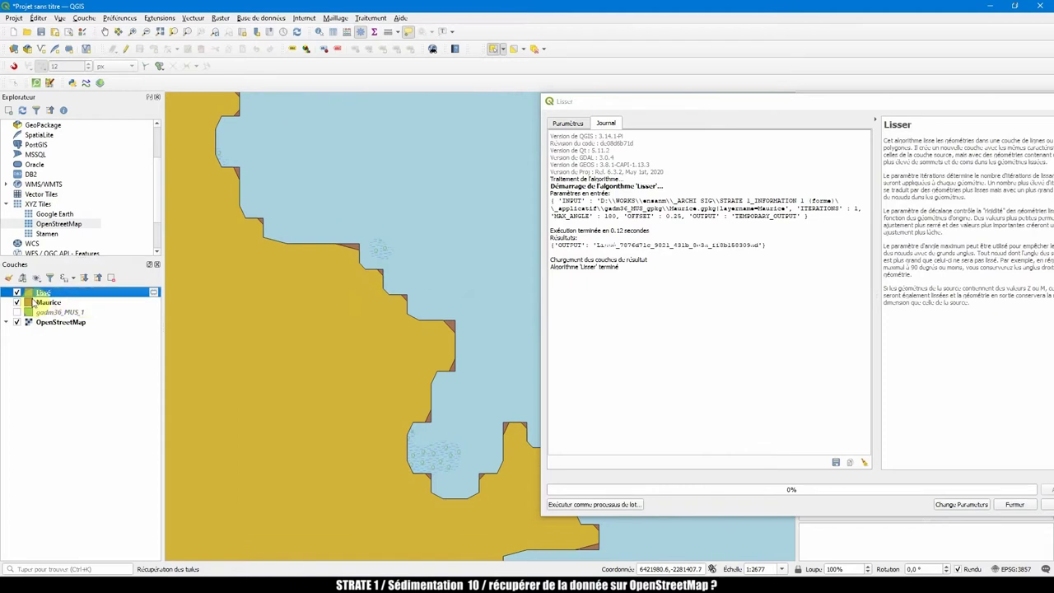
click(17, 303)
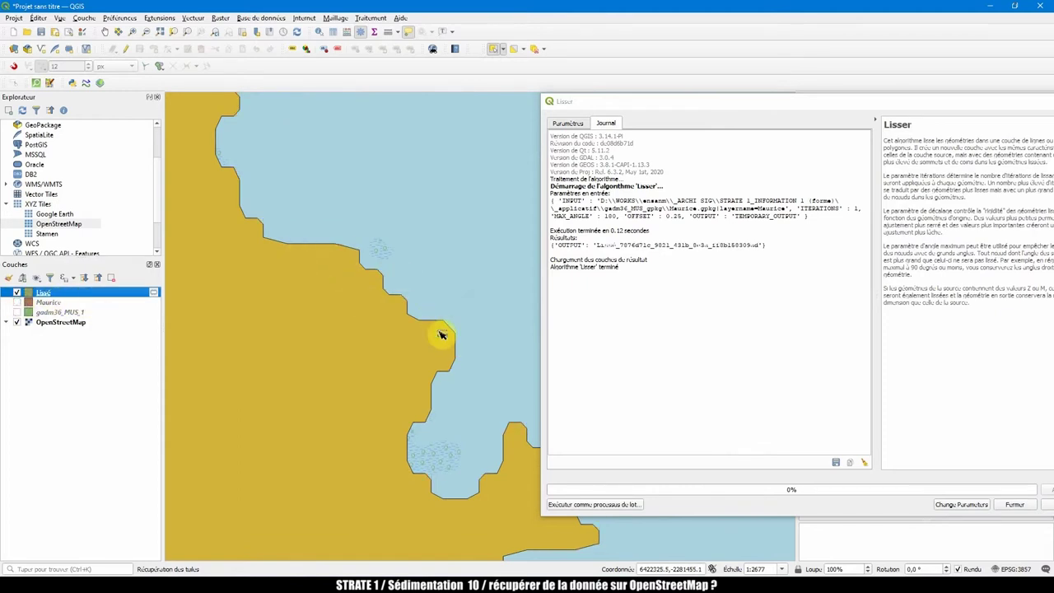
scroll(435, 332, down, 1)
scroll(387, 286, up, 1)
drag(436, 365, 360, 207)
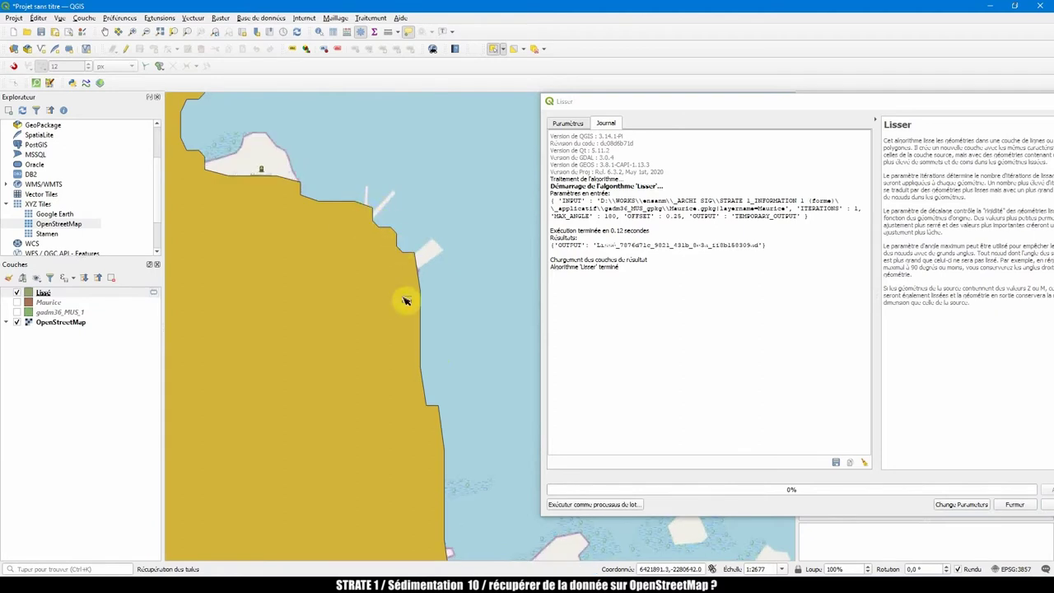
scroll(414, 262, down, 3)
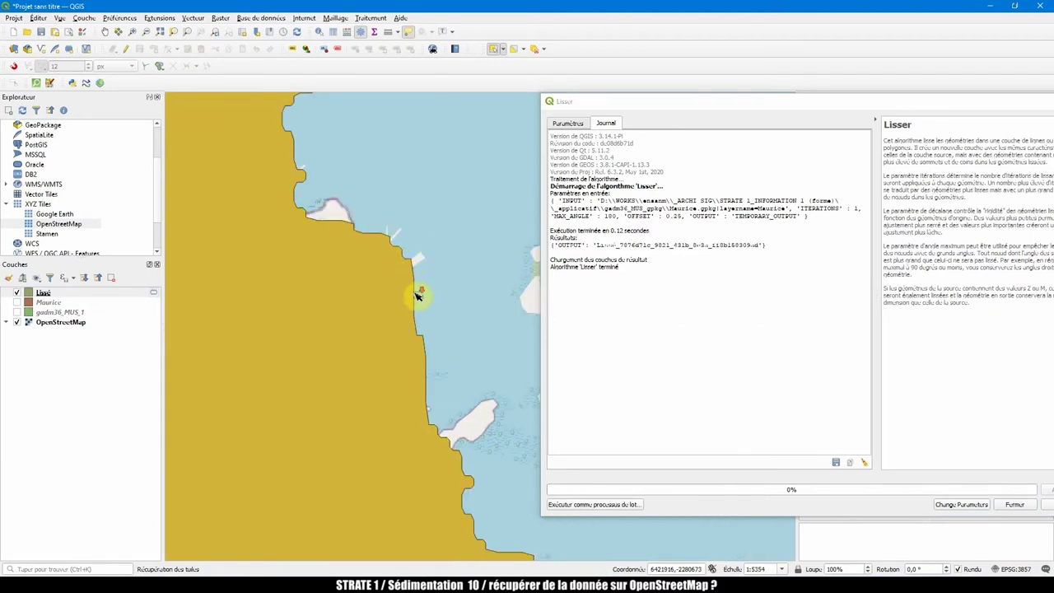
Remove the temporary Lissé layer from the project and show the Maurice layer again
right_click(45, 294)
click(37, 294)
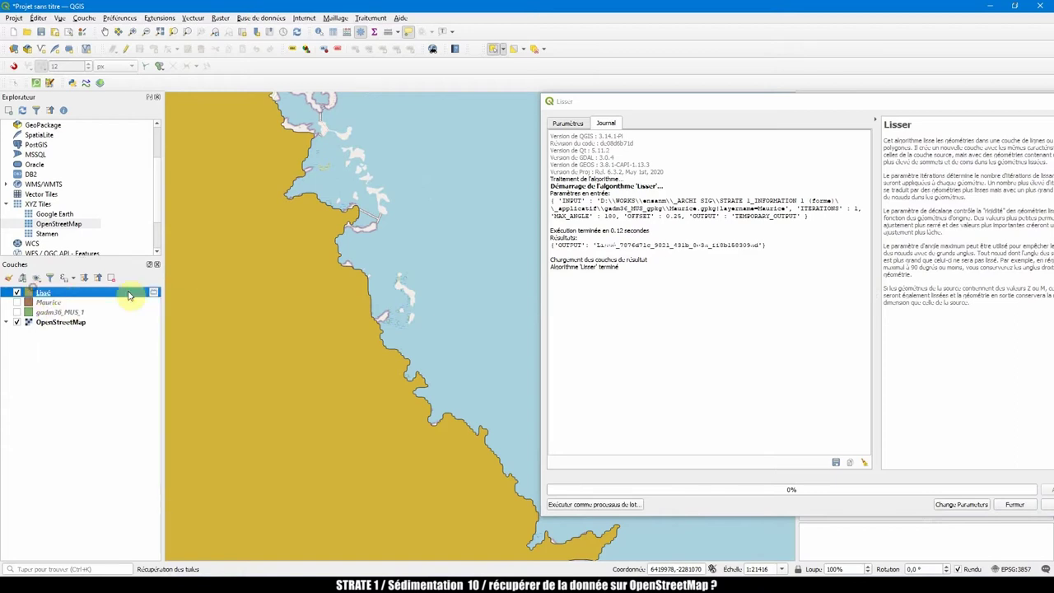
right_click(47, 294)
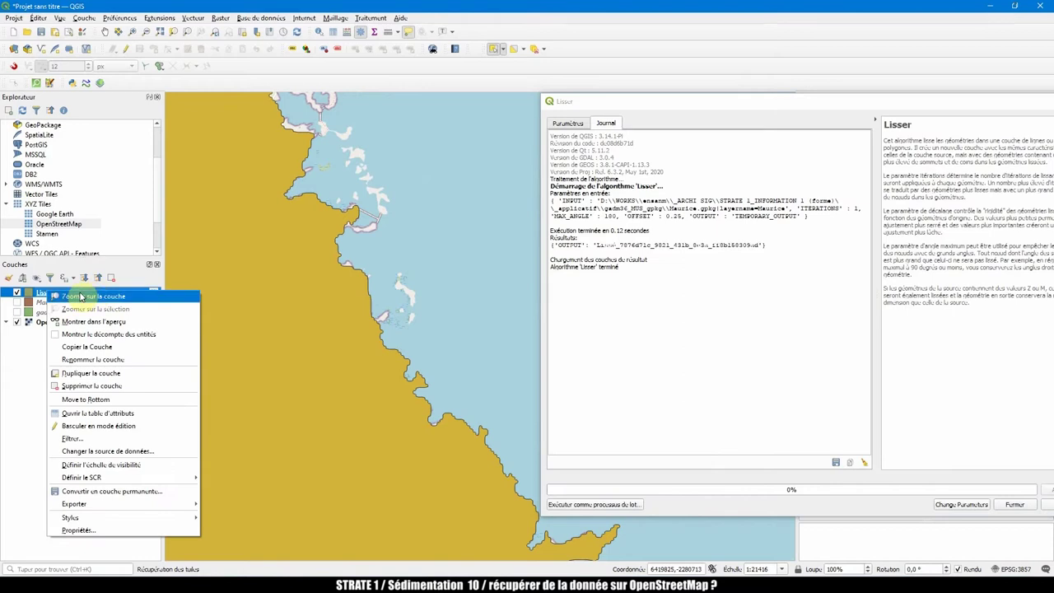
click(116, 386)
click(518, 305)
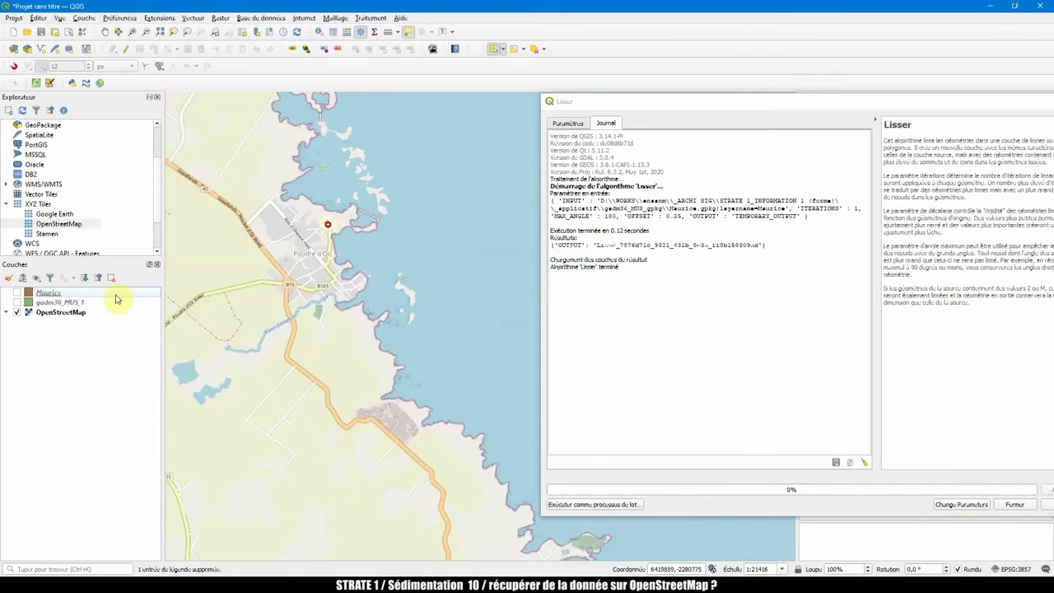
click(66, 294)
click(16, 293)
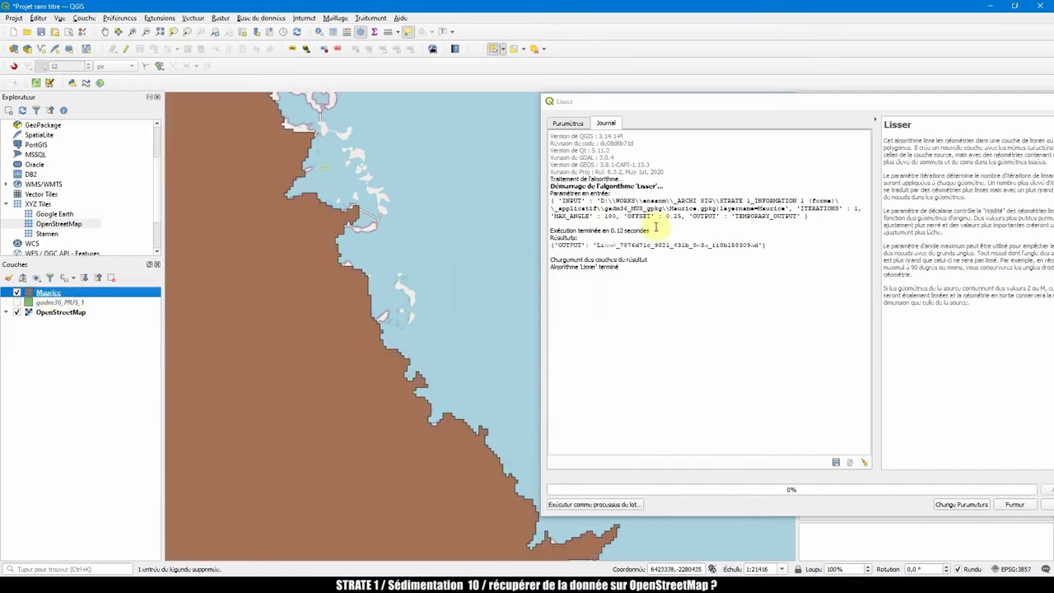
Rerun Lisser on the Maurice layer with 5 iterations into a temporary layer and inspect the resulting coastline
click(567, 123)
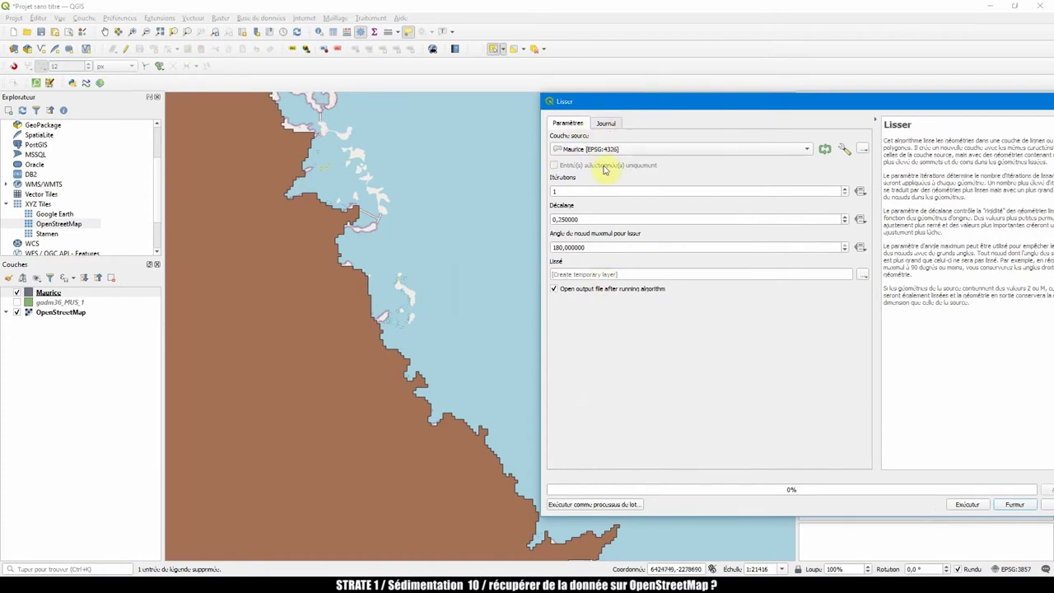
click(577, 190)
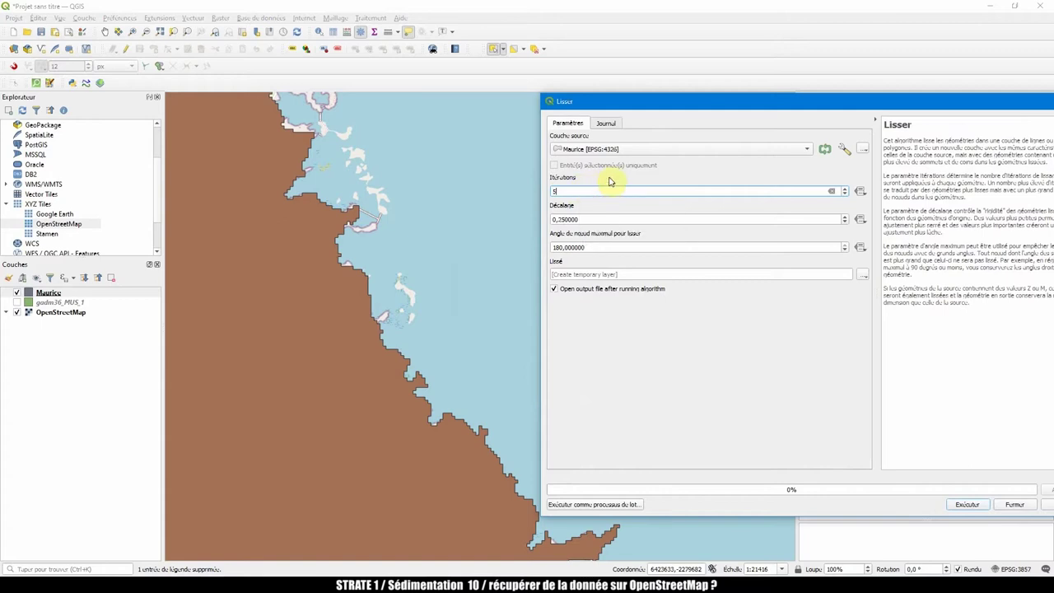
click(584, 216)
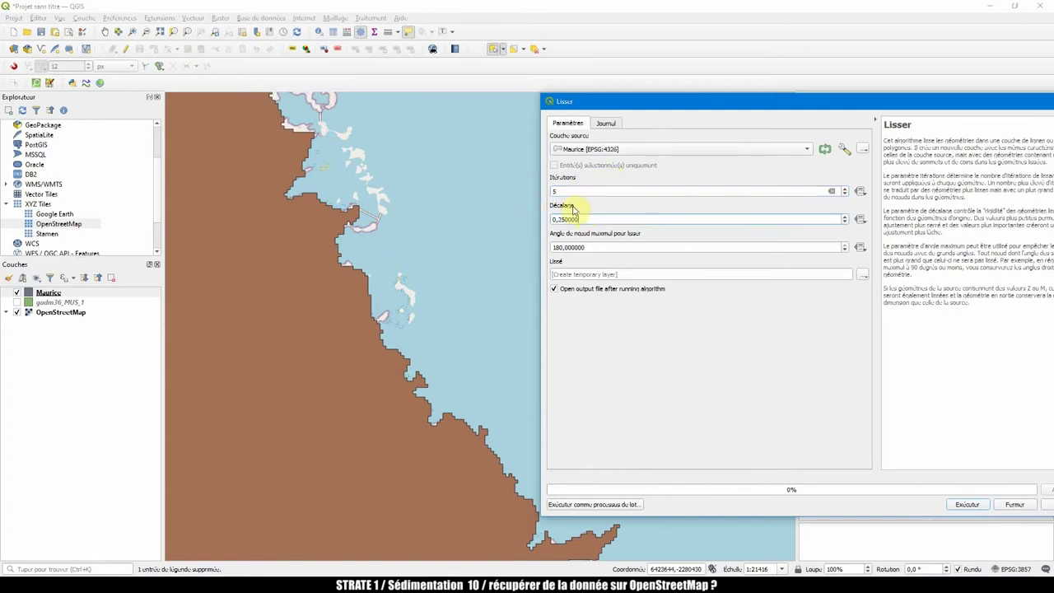
click(969, 505)
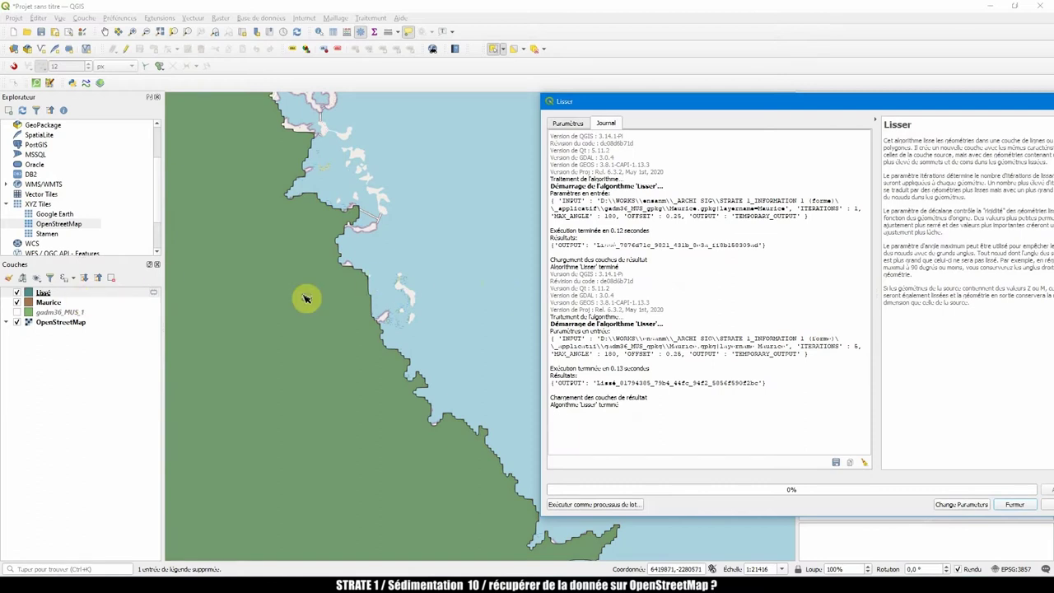
scroll(305, 298, up, 2)
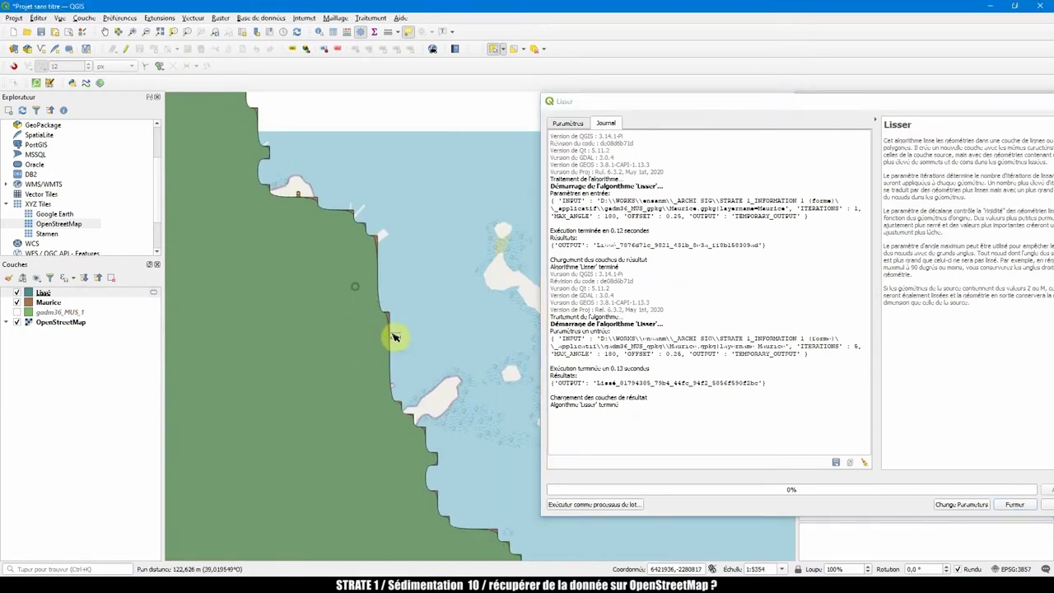
Hide the Maurice layer and compare the smoothed coastline with the OpenStreetMap background by switching the Lissé layer off and on
click(17, 302)
click(37, 293)
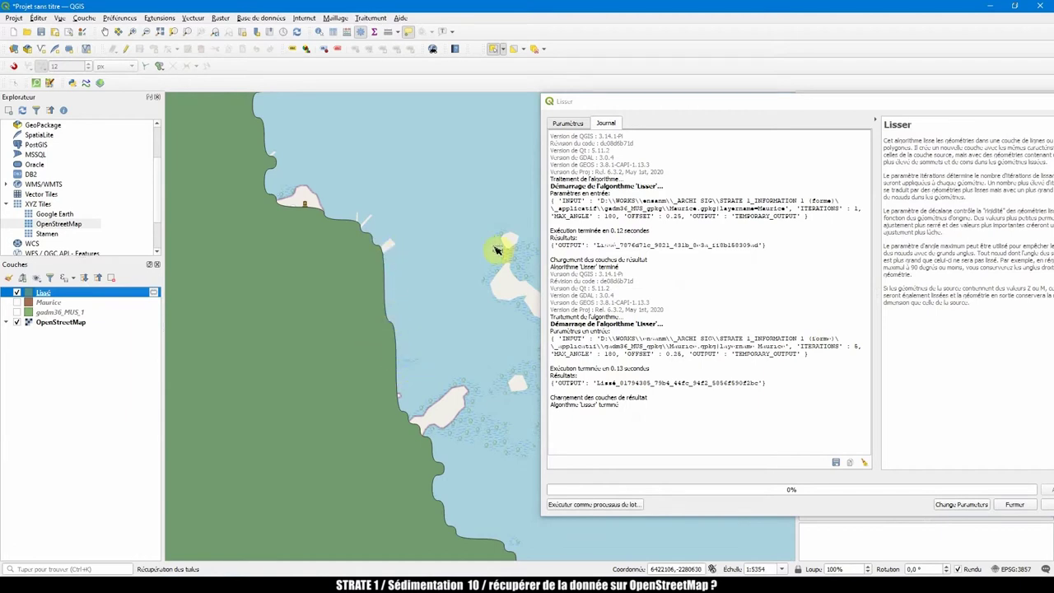
click(568, 123)
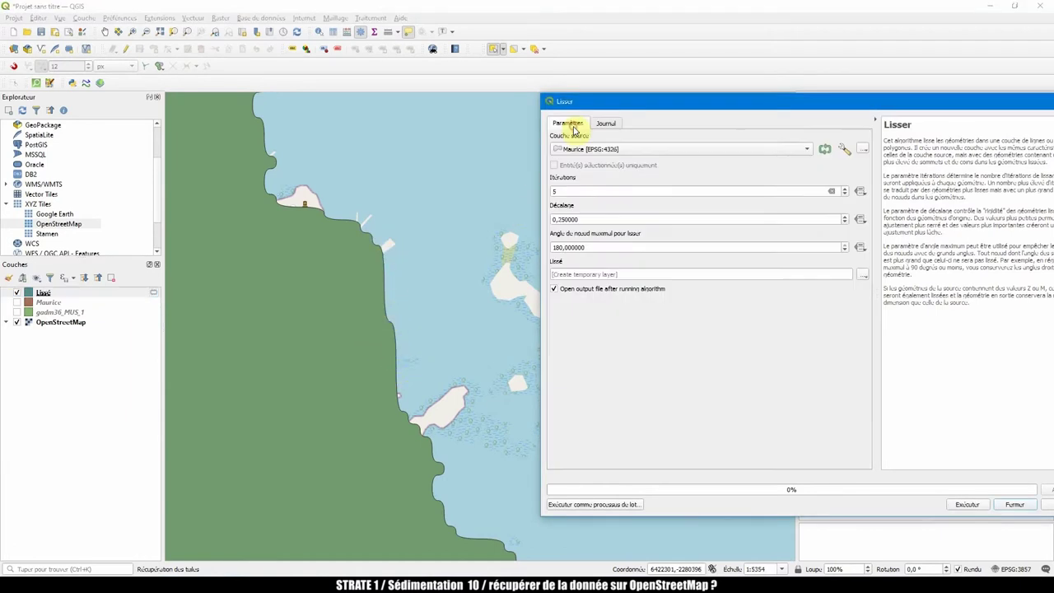
click(17, 293)
click(23, 303)
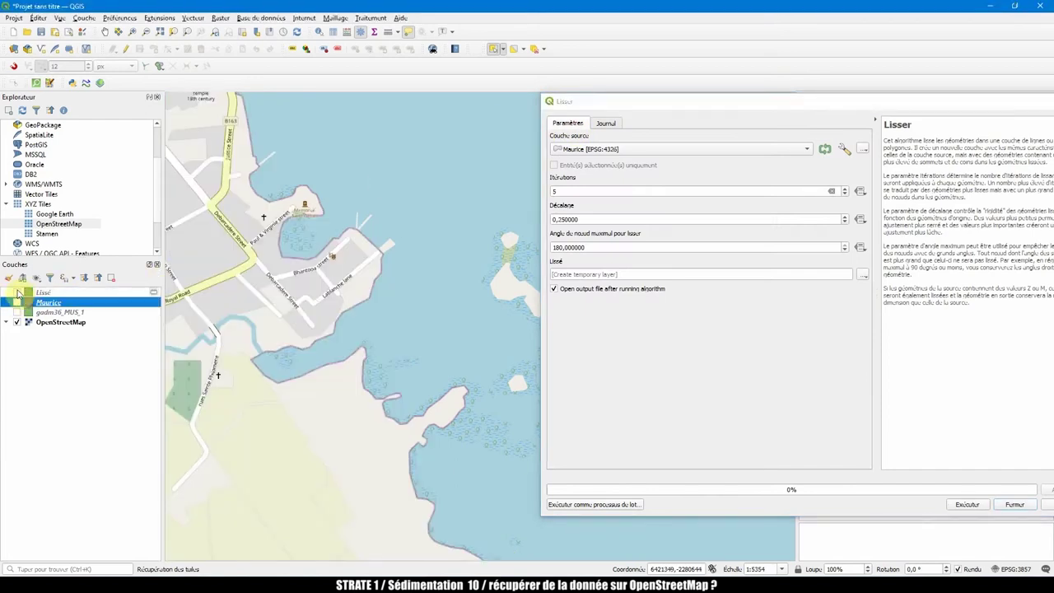
click(17, 294)
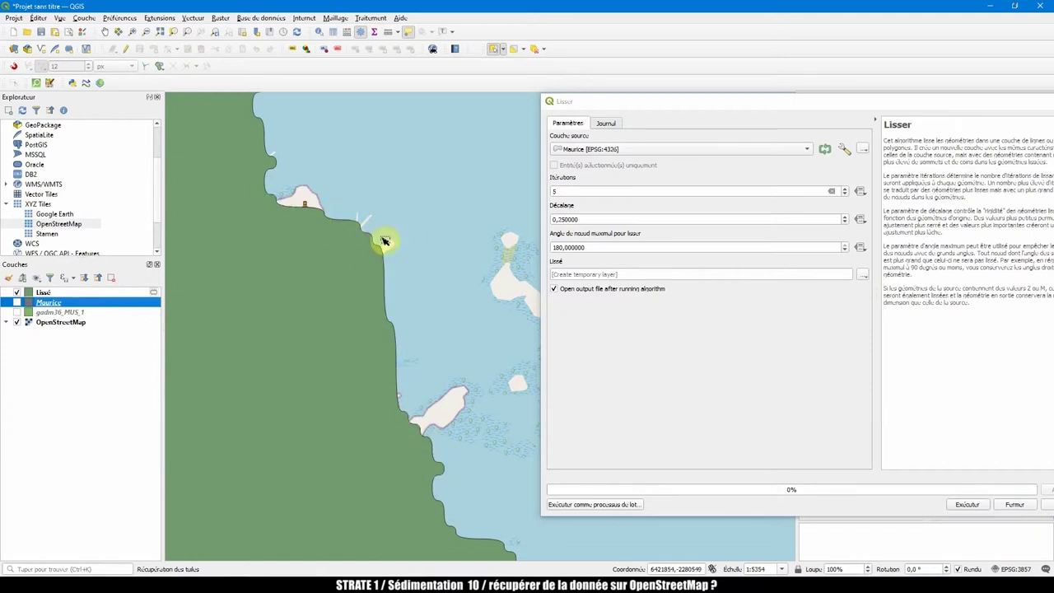
Show Maurice in place of the Lissé layer and rerun Lisser with 5 iterations and an offset of 0.5 into a temporary layer
click(17, 292)
click(17, 302)
click(584, 218)
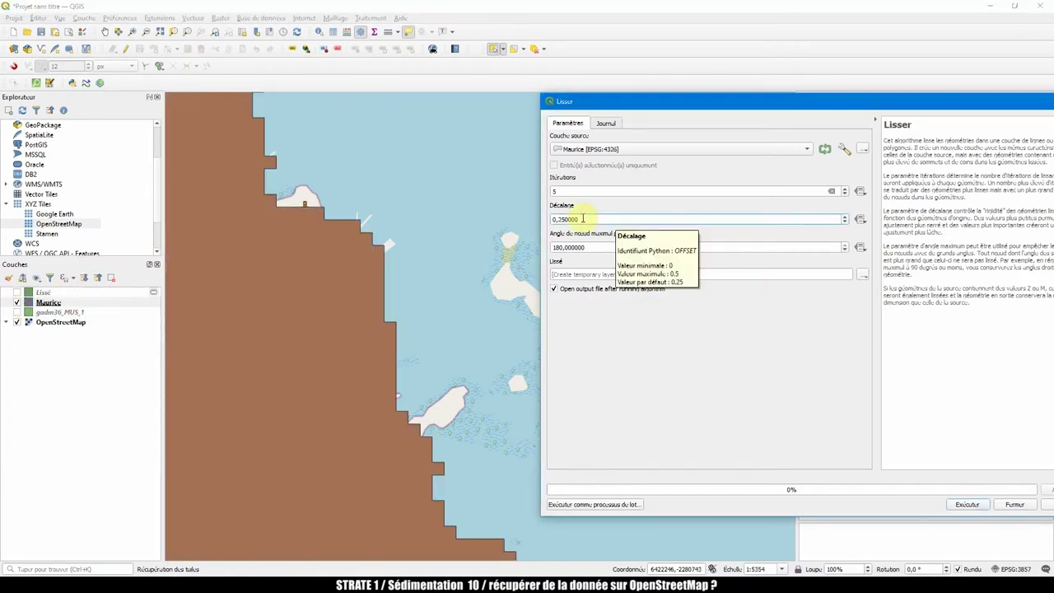
click(593, 217)
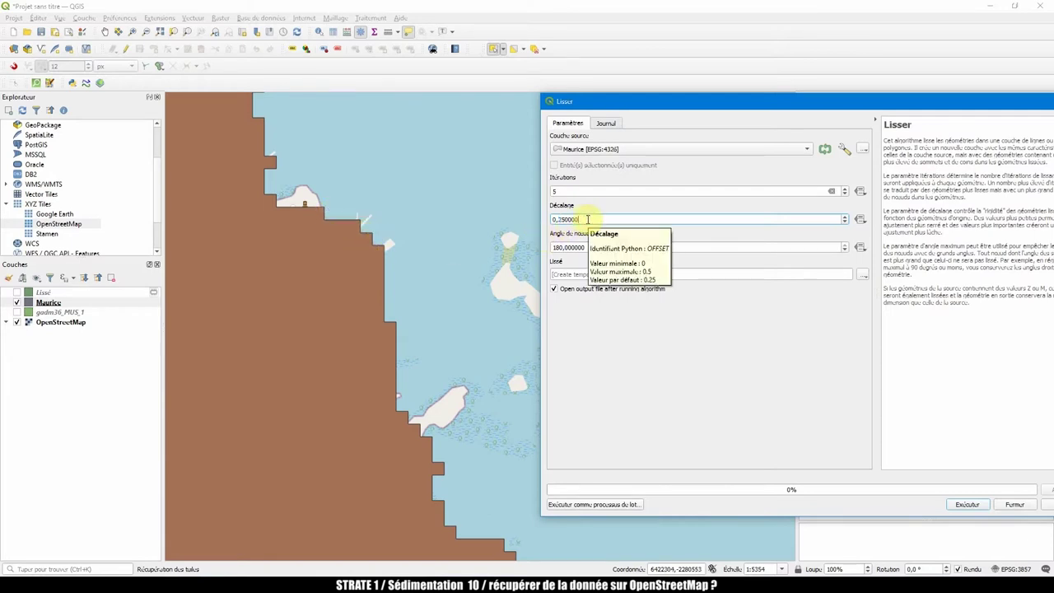
double_click(557, 220)
text(0,3)
click(576, 247)
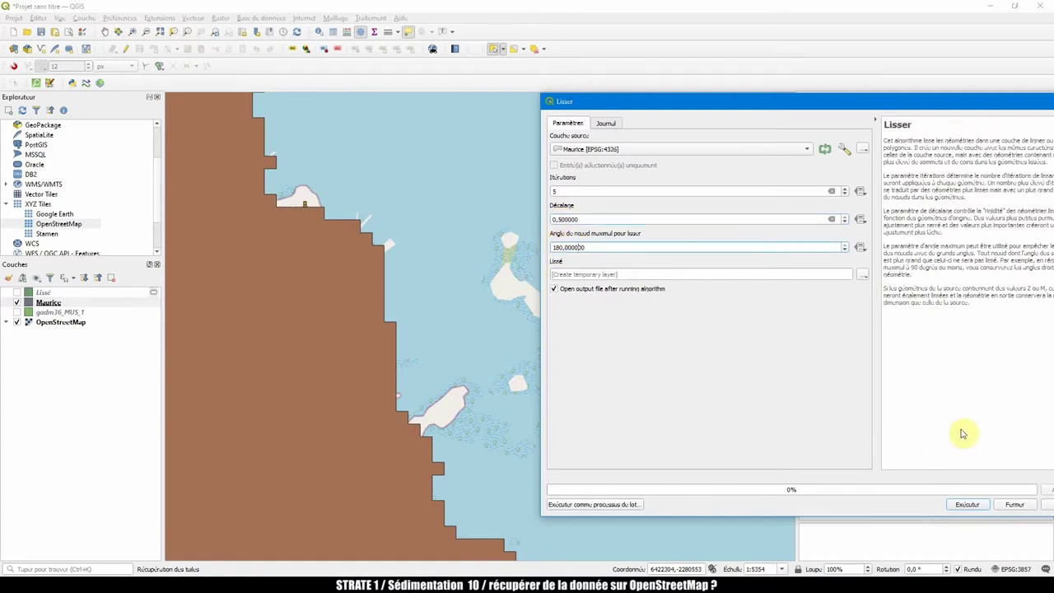
click(969, 506)
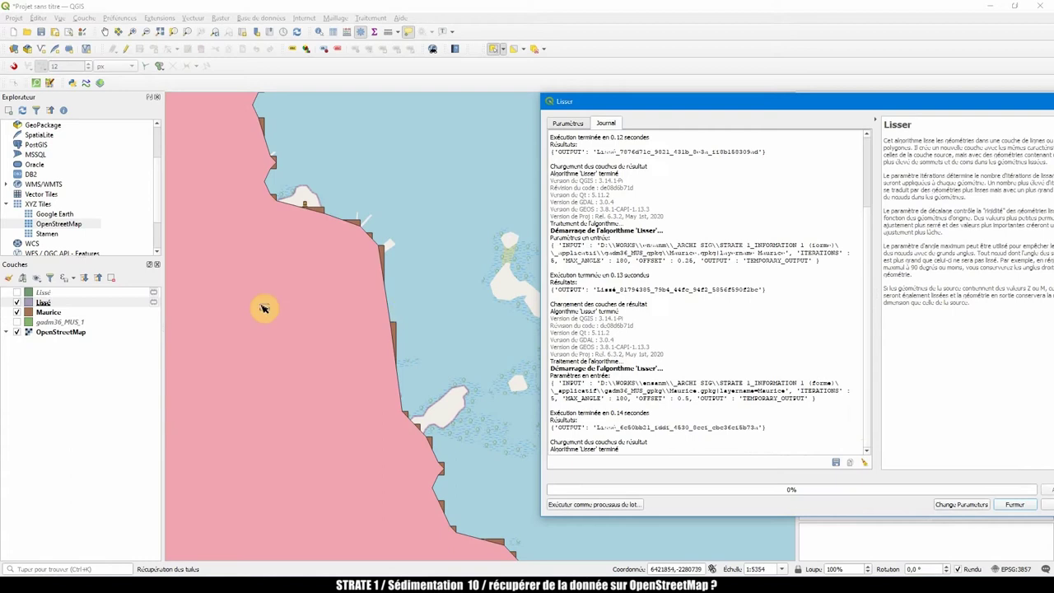
Hide the Maurice layer and examine the new smoothed coastline around the island and the junctions where inner district boundaries meet
click(17, 313)
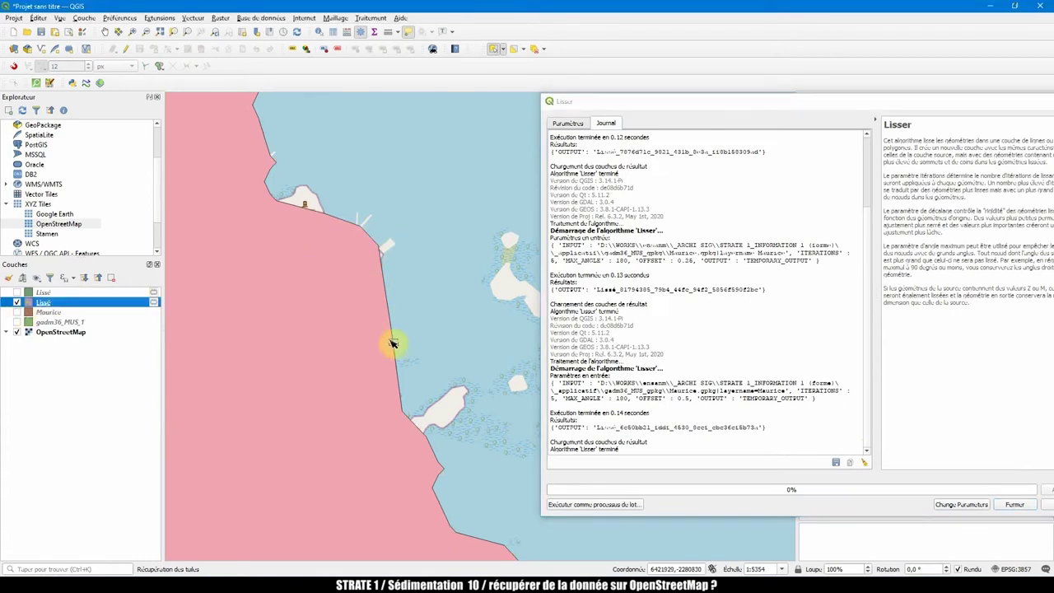
scroll(393, 344, down, 2)
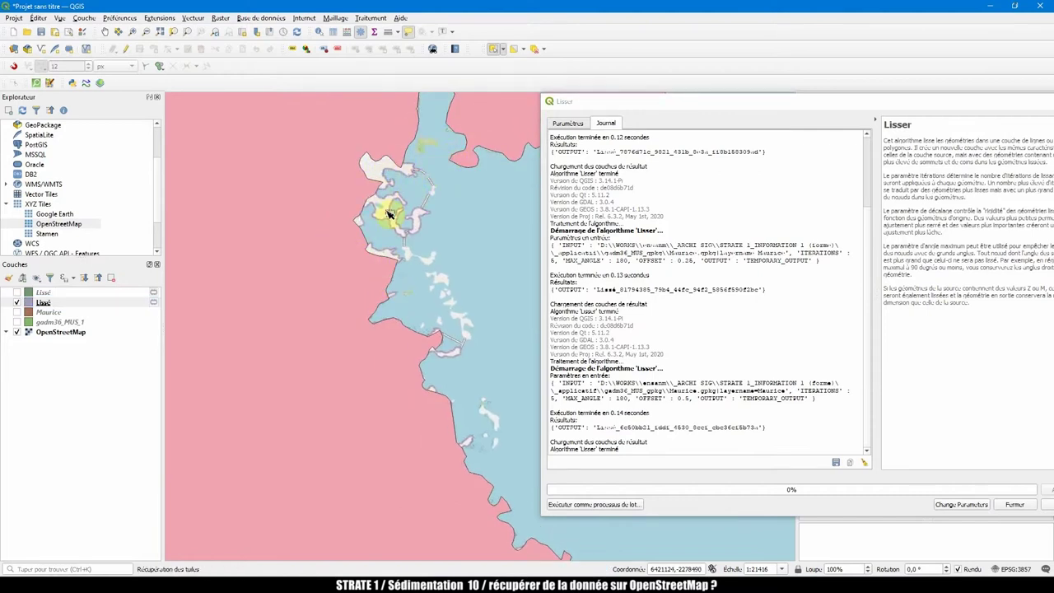
scroll(405, 210, down, 3)
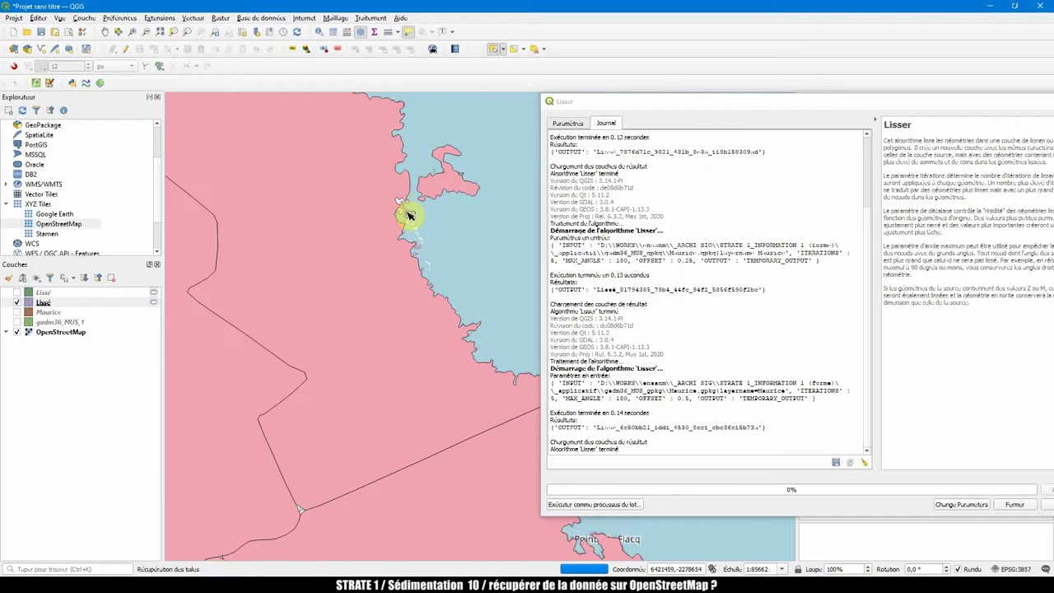
drag(313, 252, 430, 146)
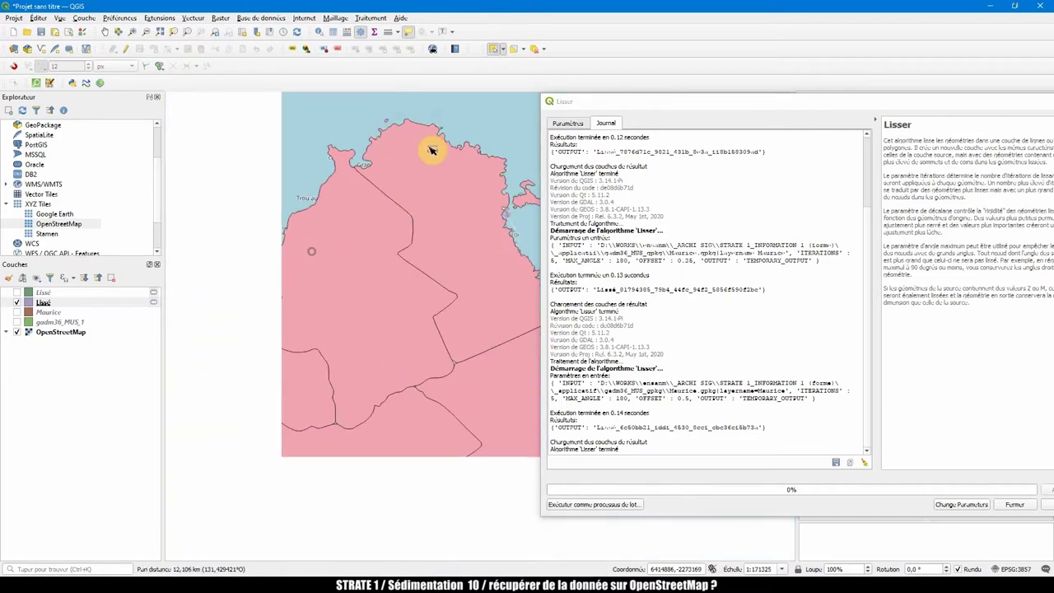
scroll(380, 308, up, 4)
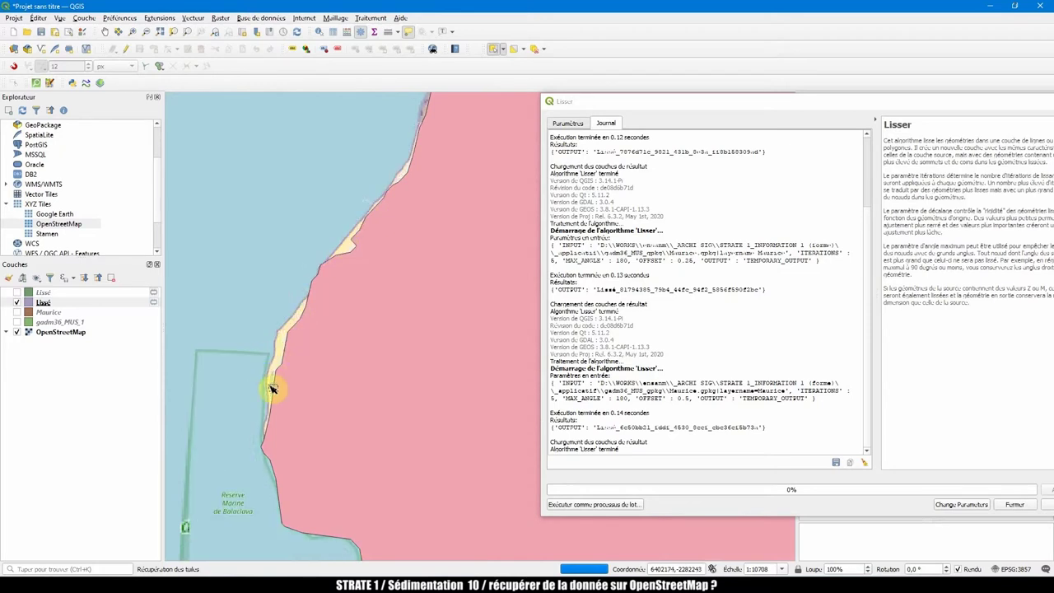
scroll(289, 334, down, 3)
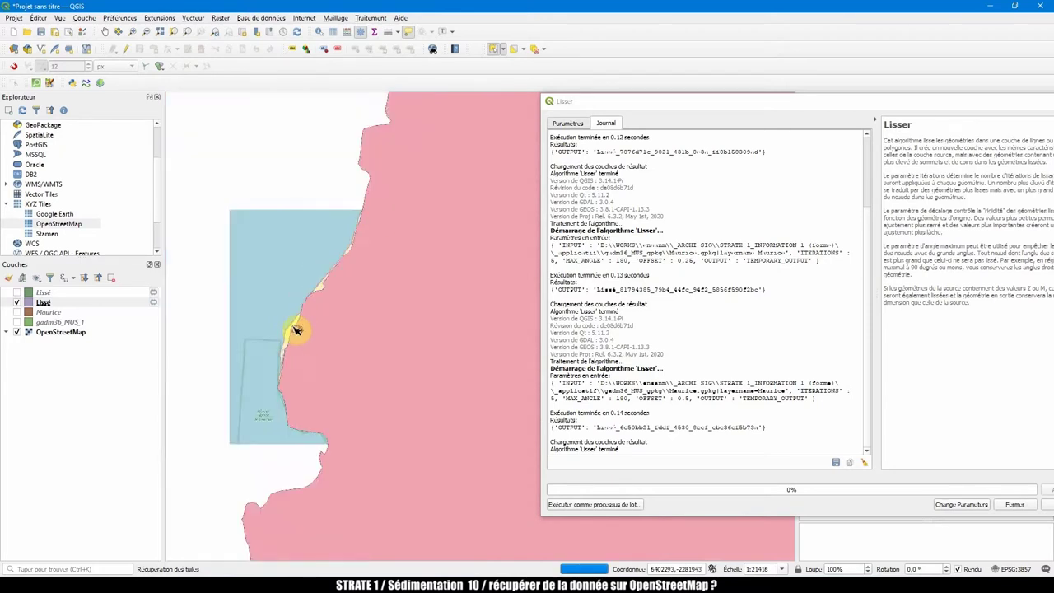
drag(435, 343, 302, 188)
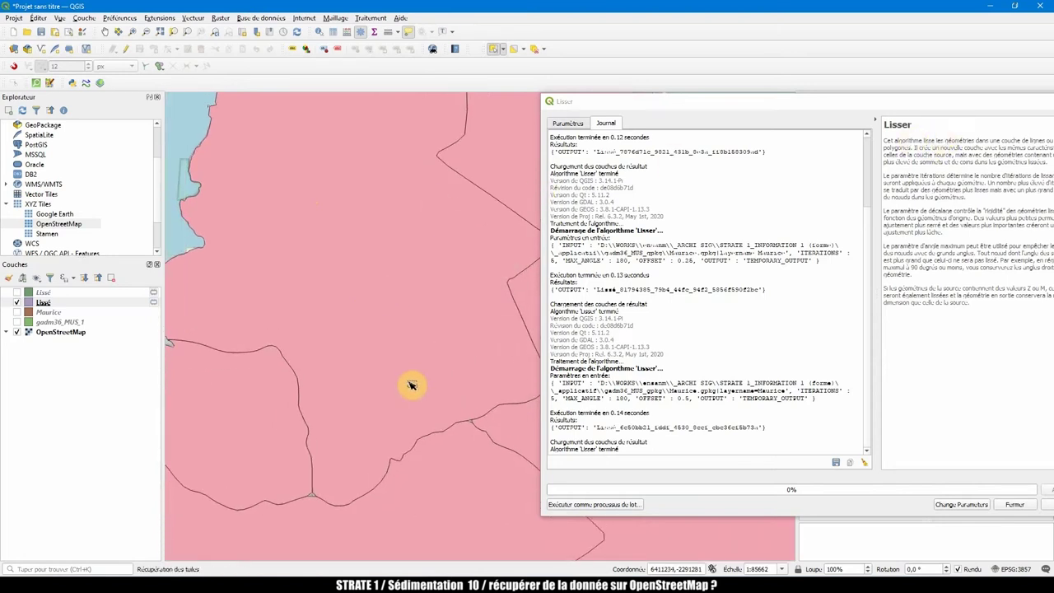
drag(409, 404, 474, 260)
scroll(375, 362, down, 3)
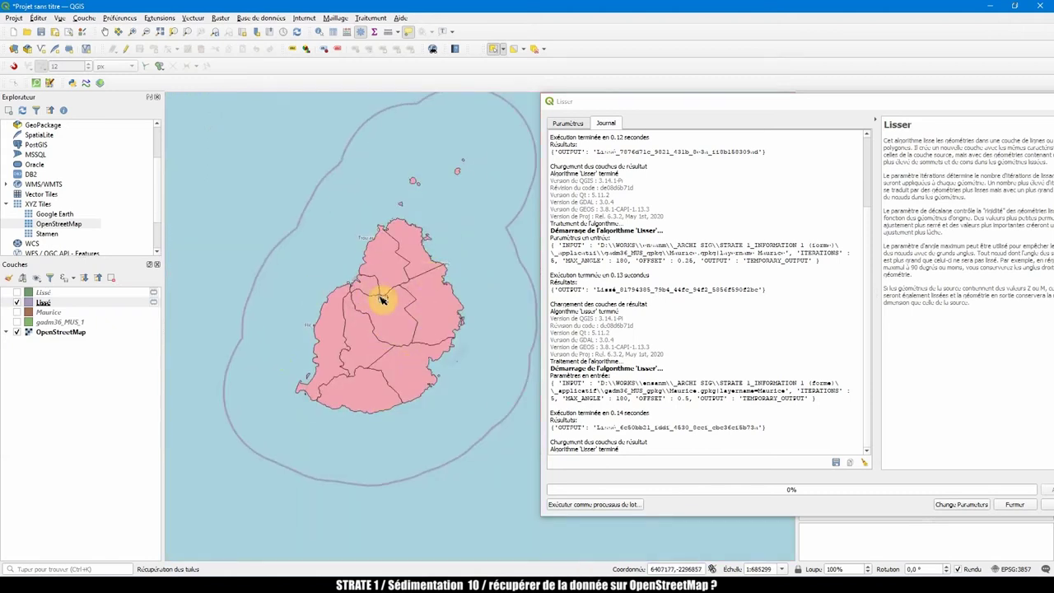
scroll(358, 272, up, 1)
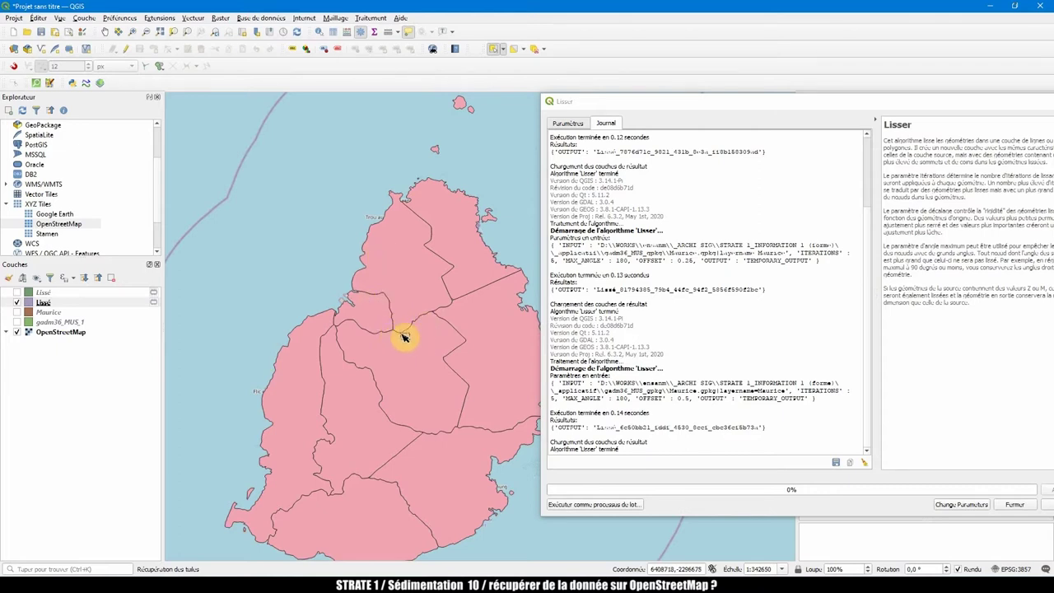
scroll(398, 335, up, 4)
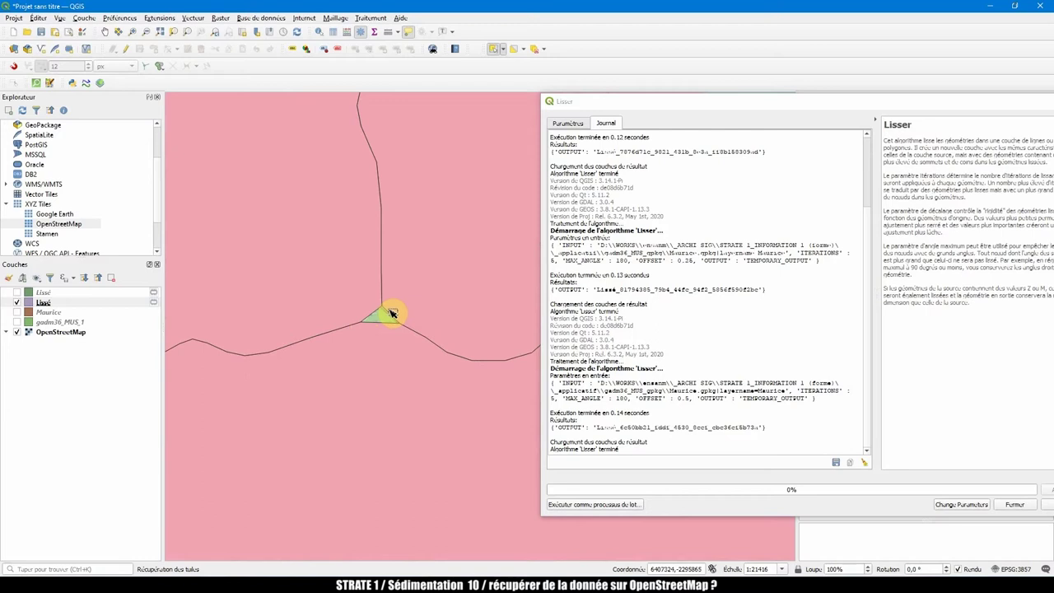
Select the three district polygons around the triangular gap and switch the new Lissé layer to edit mode
click(363, 304)
shift+click(388, 341)
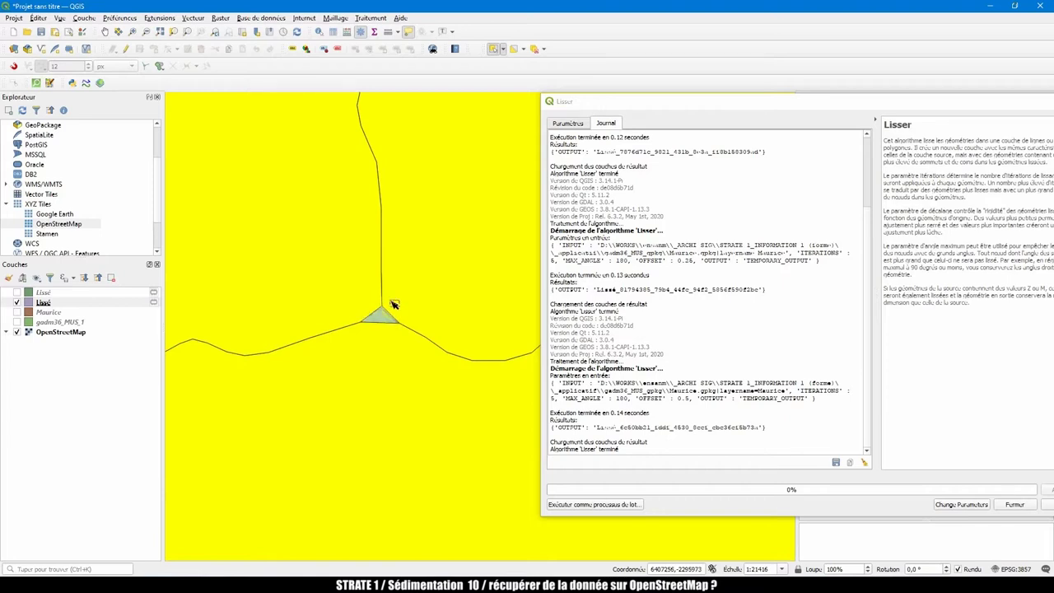
click(125, 49)
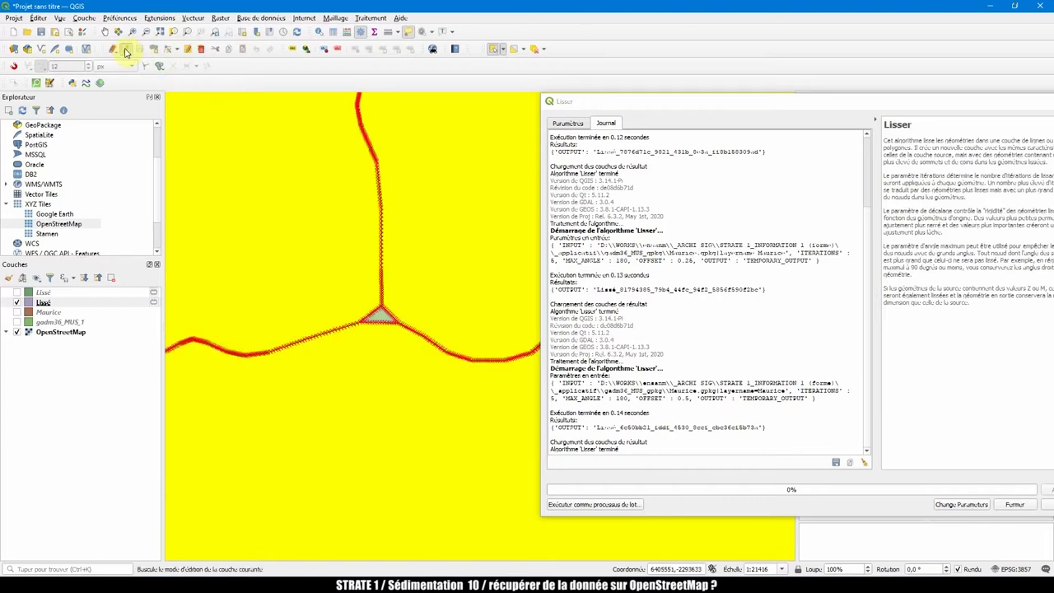
scroll(375, 293, up, 3)
scroll(278, 337, down, 1)
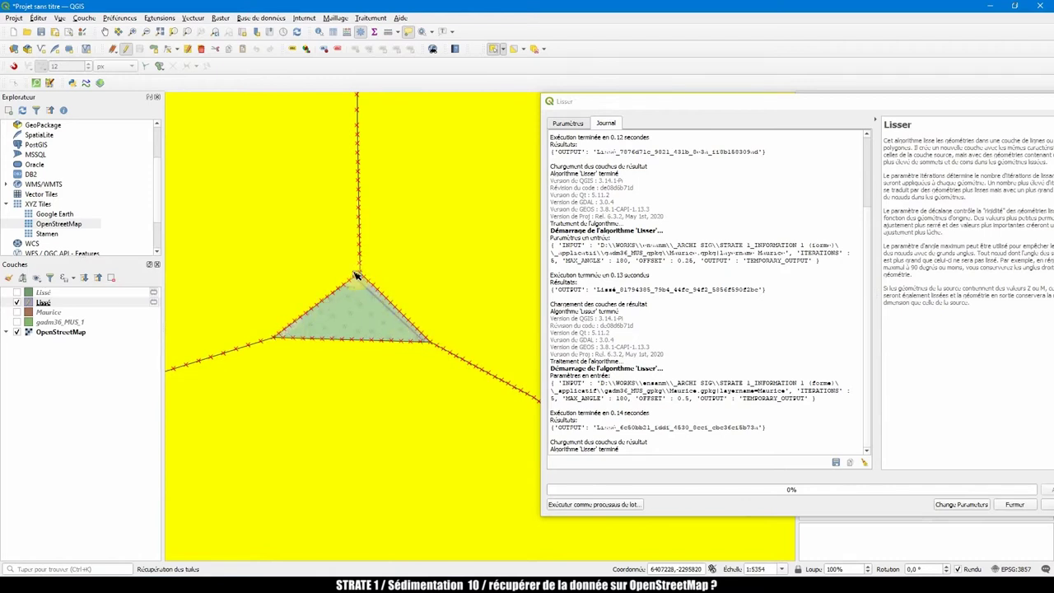
click(568, 122)
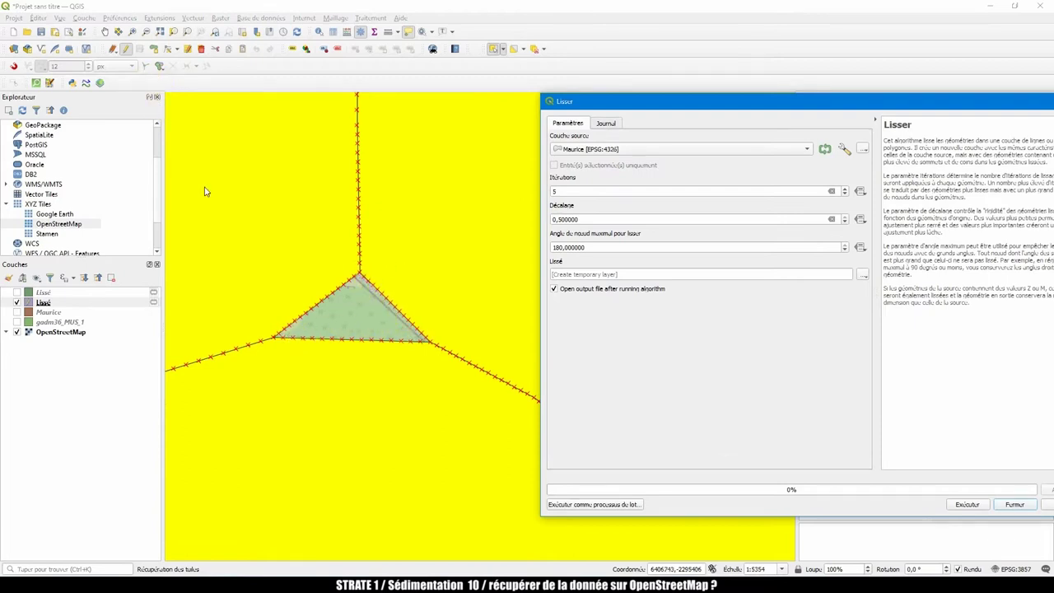
Delete the intermediate vertices along the three sides of the triangular gap with the vertex tool, keeping the corner vertices
click(165, 49)
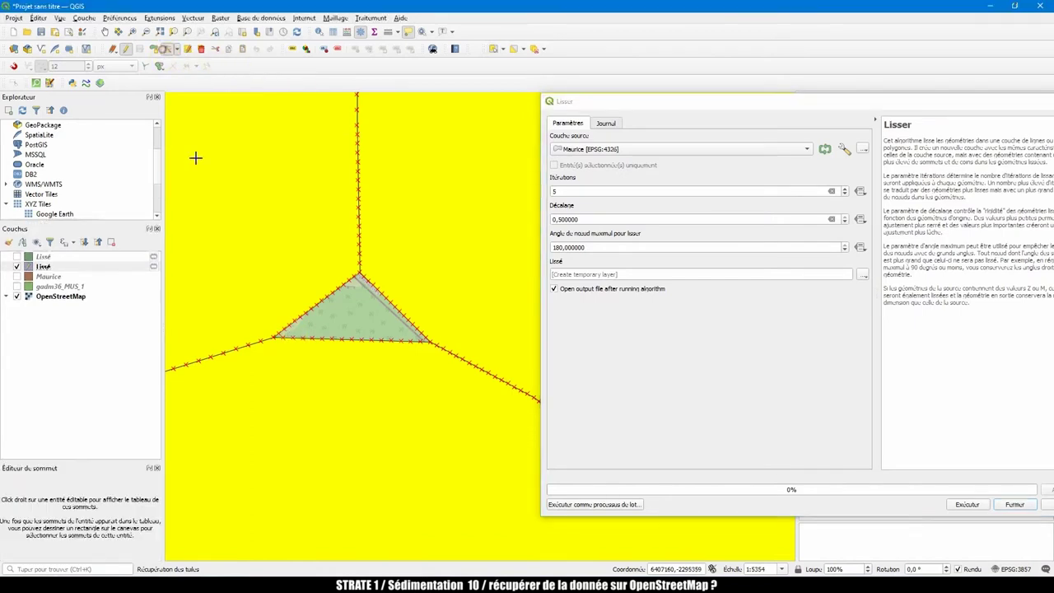
drag(313, 334, 424, 339)
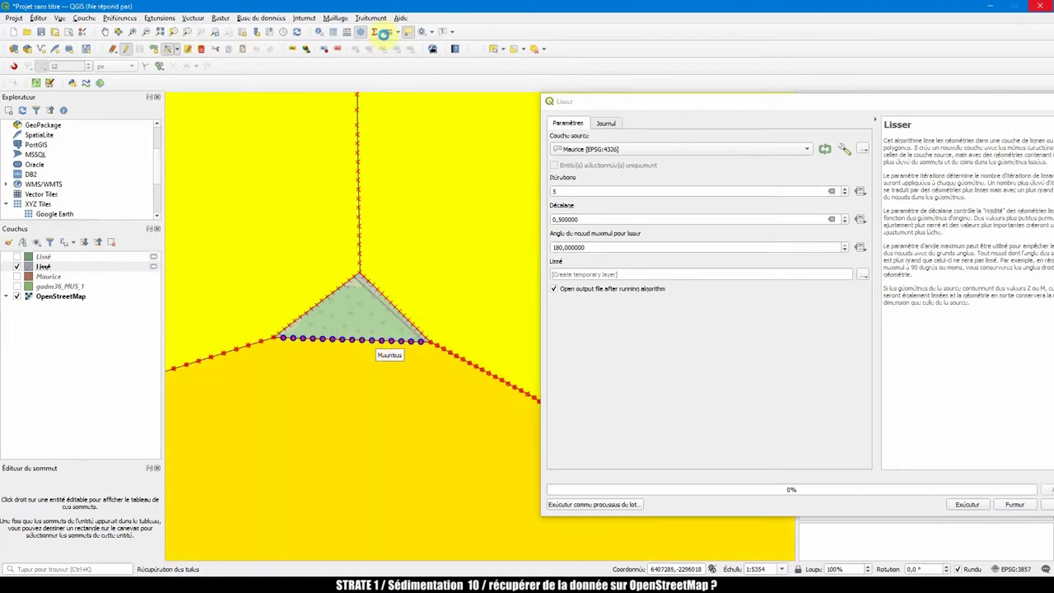
key(Delete)
scroll(279, 333, up, 1)
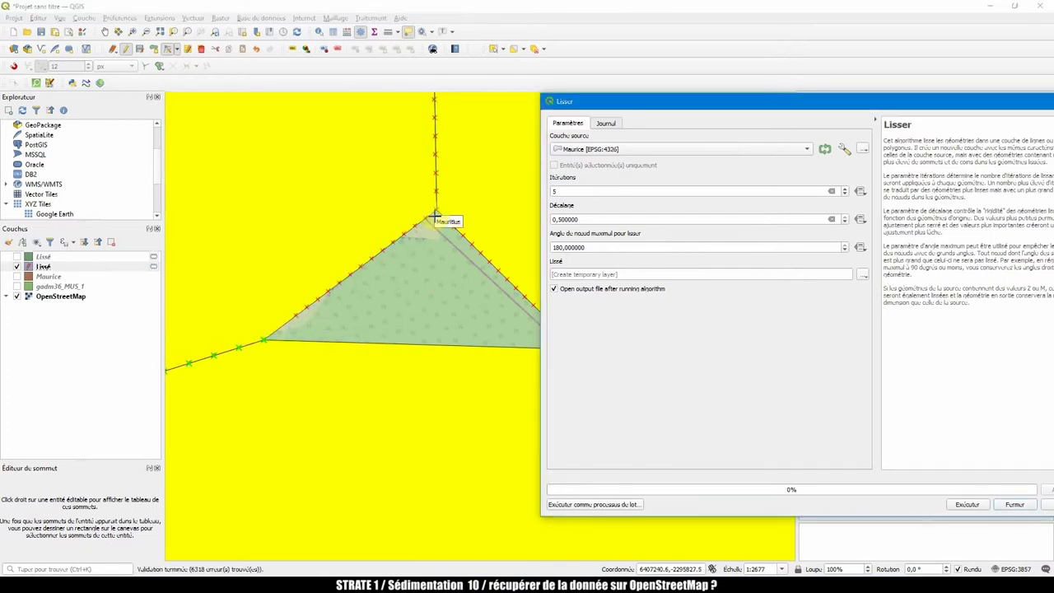
drag(434, 216, 331, 188)
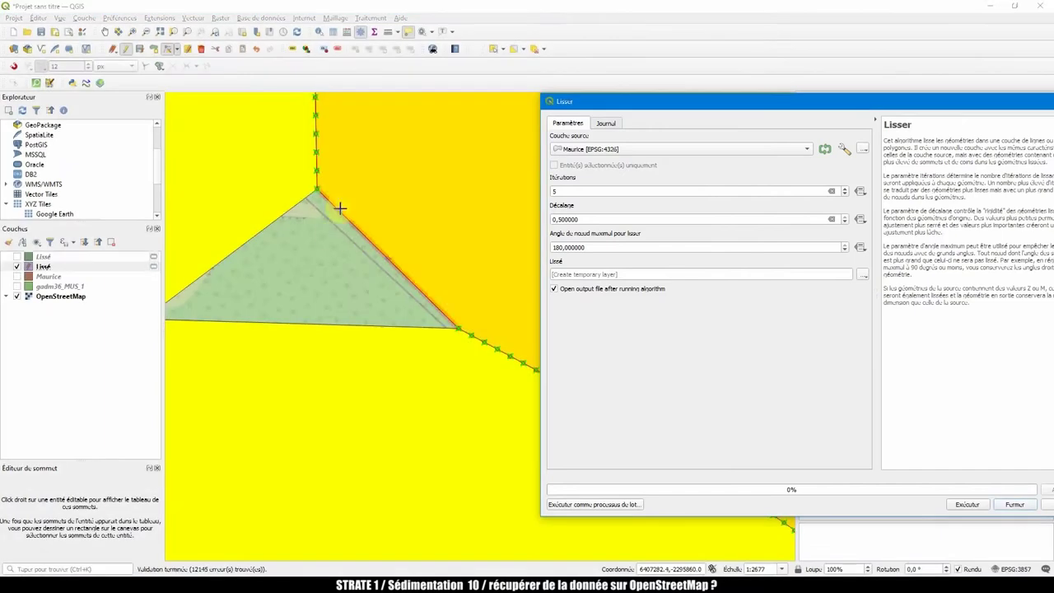
scroll(358, 262, down, 1)
drag(358, 262, 390, 263)
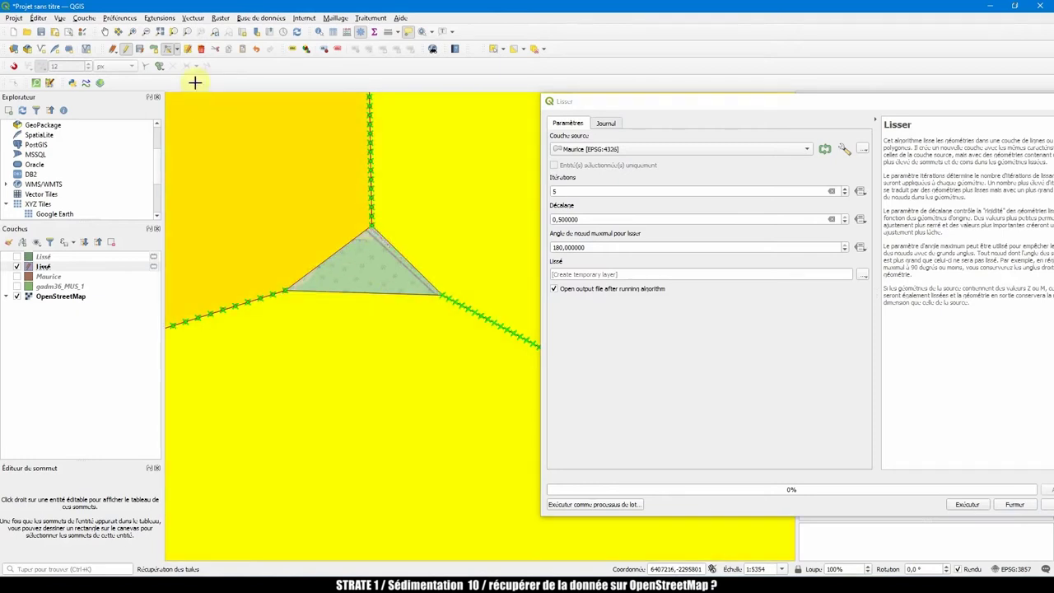
Add a vertex on each side of the gap and join all three at one common point inside it, with snapping enabled
click(167, 49)
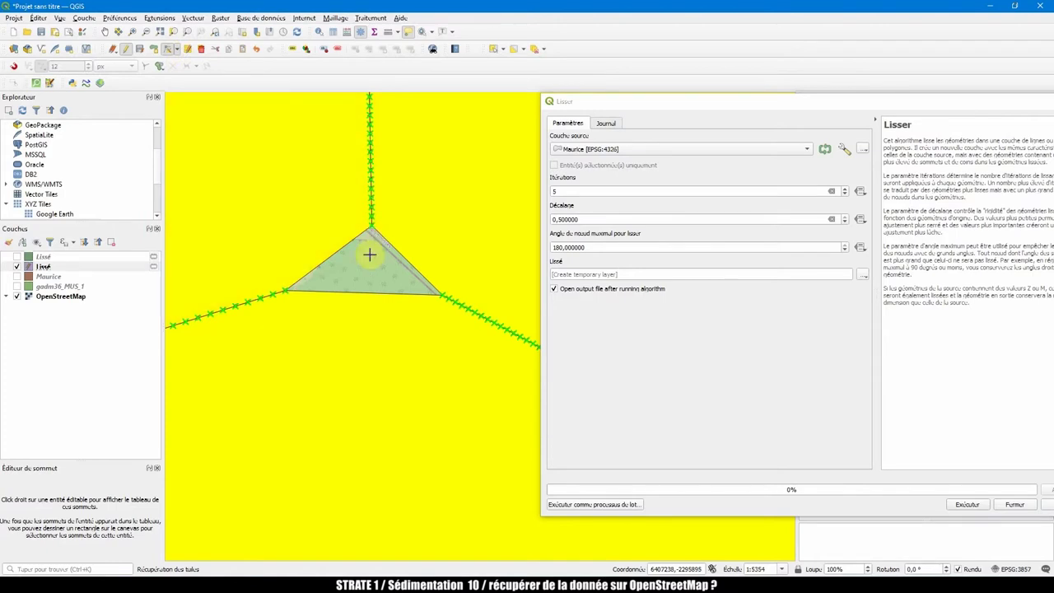
click(370, 256)
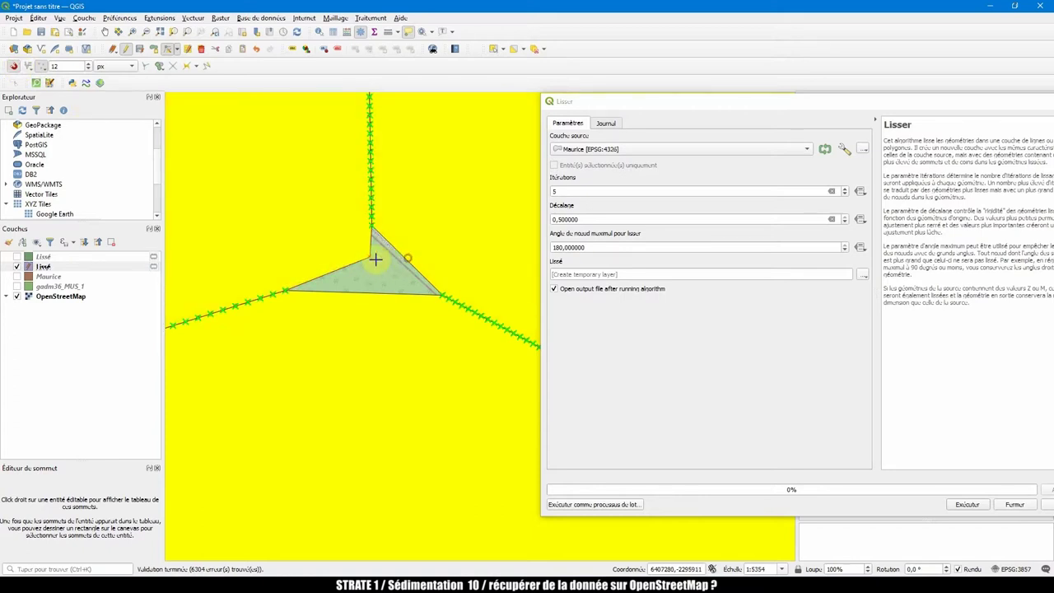
click(371, 258)
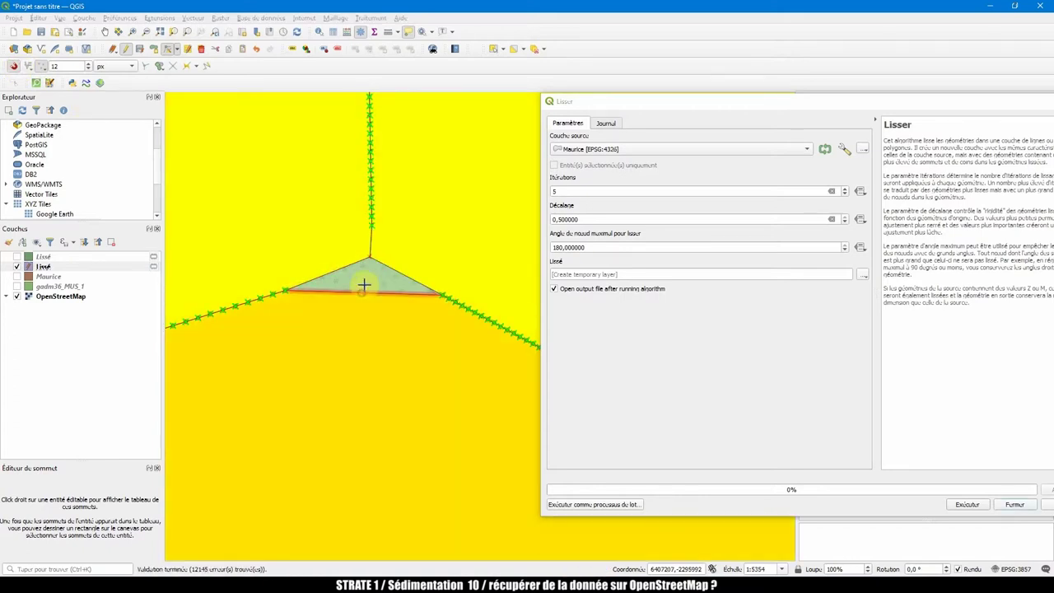
click(370, 261)
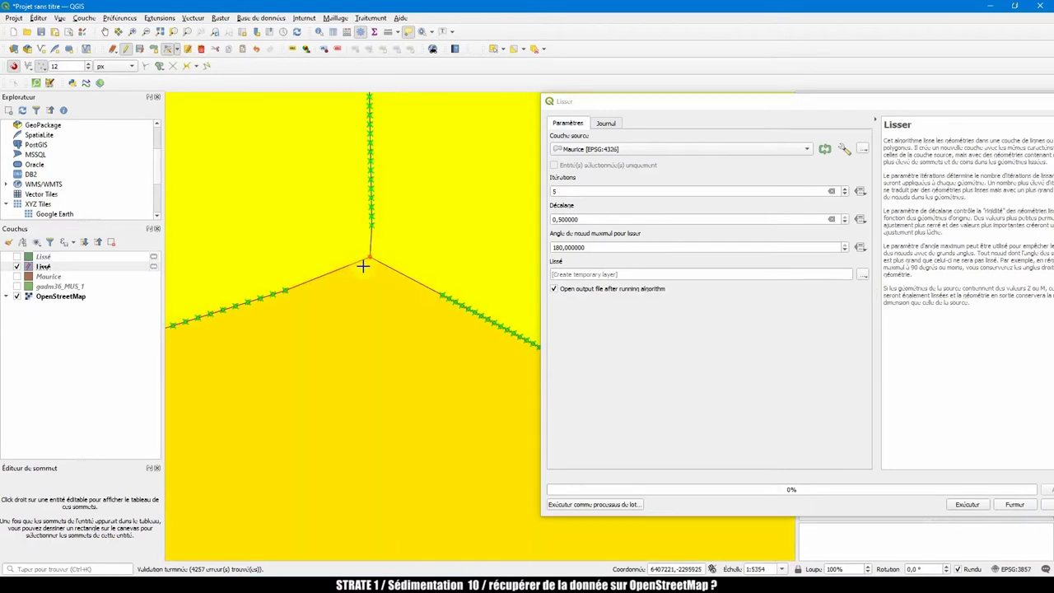
Stop editing the Lissé layer, save its modifications, and check the neighbouring district boundaries
scroll(368, 268, down, 4)
scroll(358, 157, down, 1)
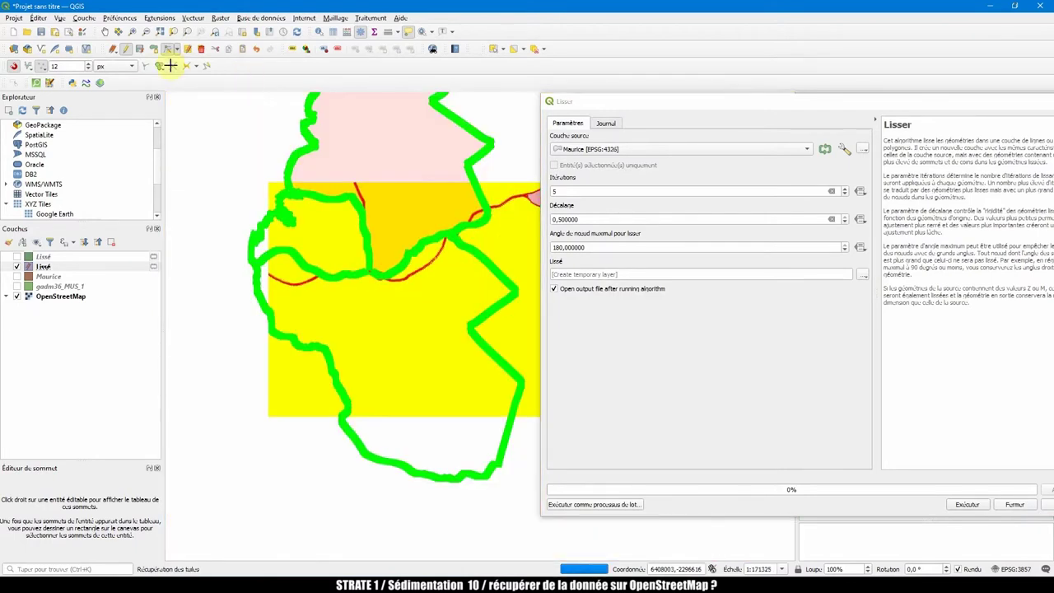
click(126, 49)
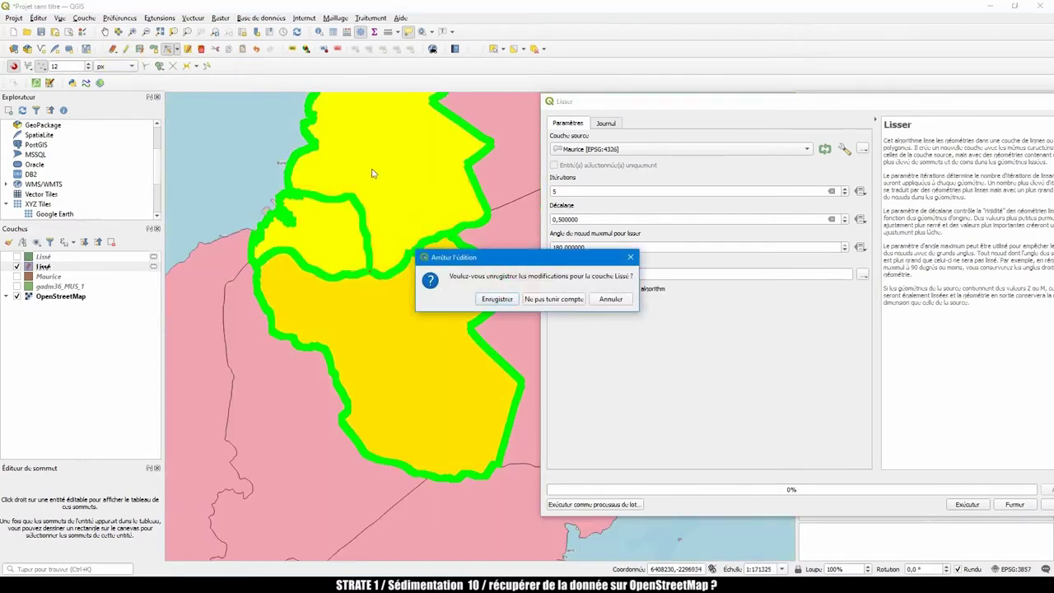
click(496, 301)
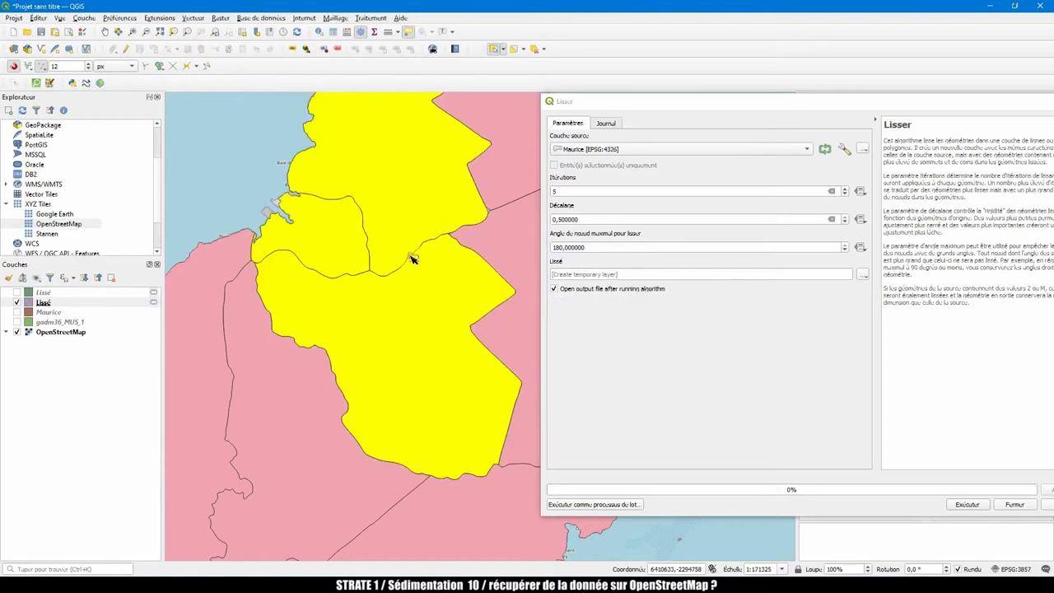
scroll(355, 262, down, 2)
scroll(369, 264, up, 3)
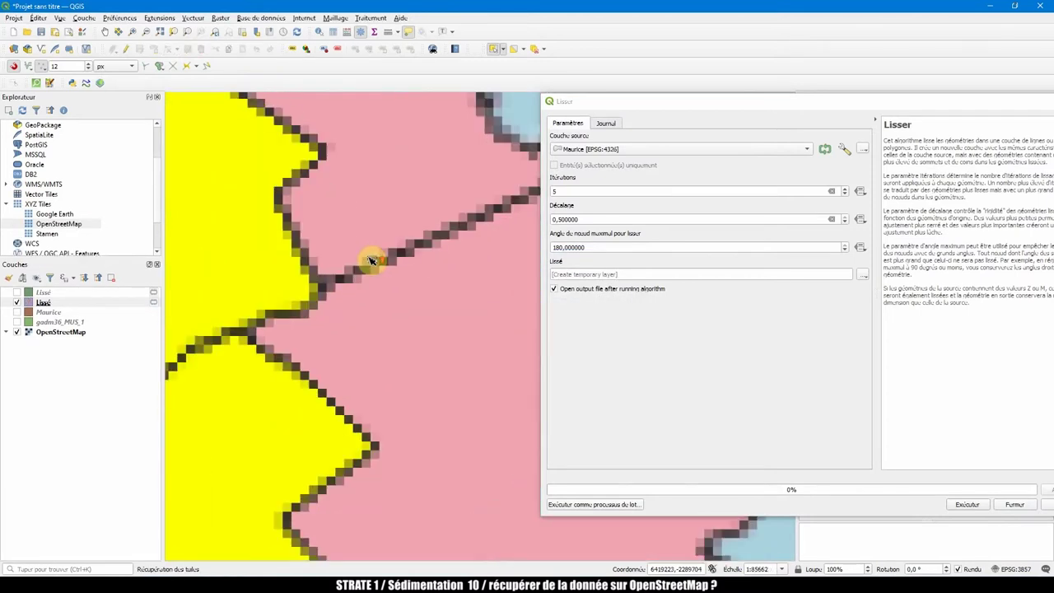
Close the Lisser dialog and remove both temporary Lissé layers from the project
scroll(330, 297, down, 3)
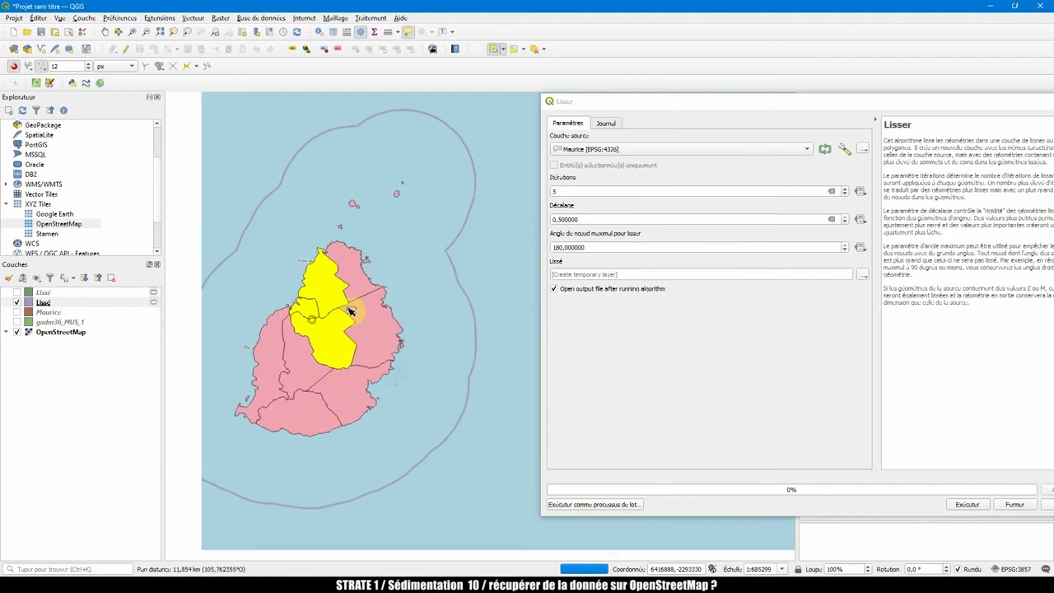
scroll(379, 319, up, 1)
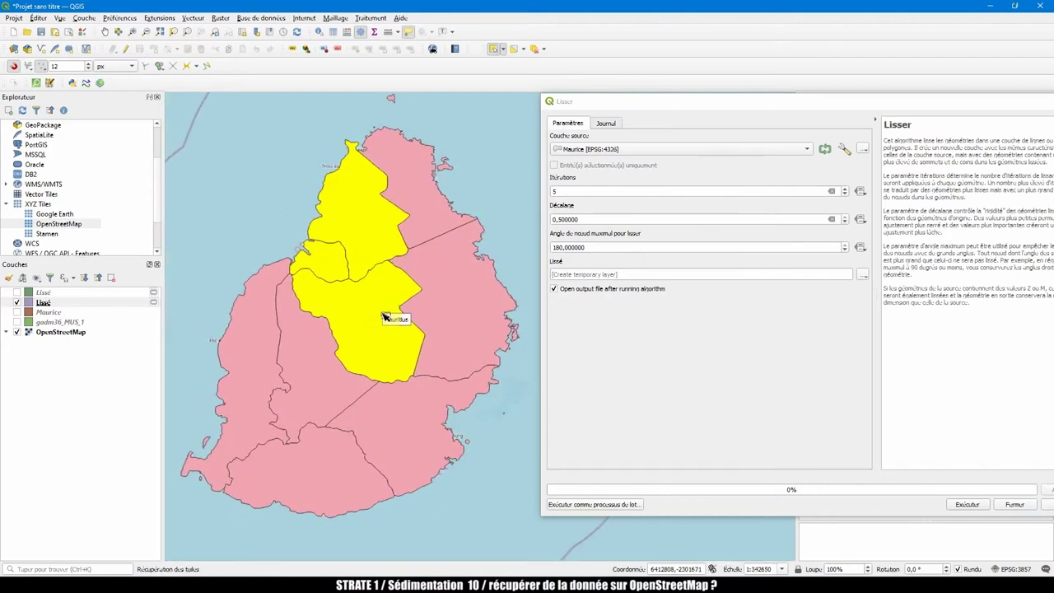
drag(705, 104, 647, 104)
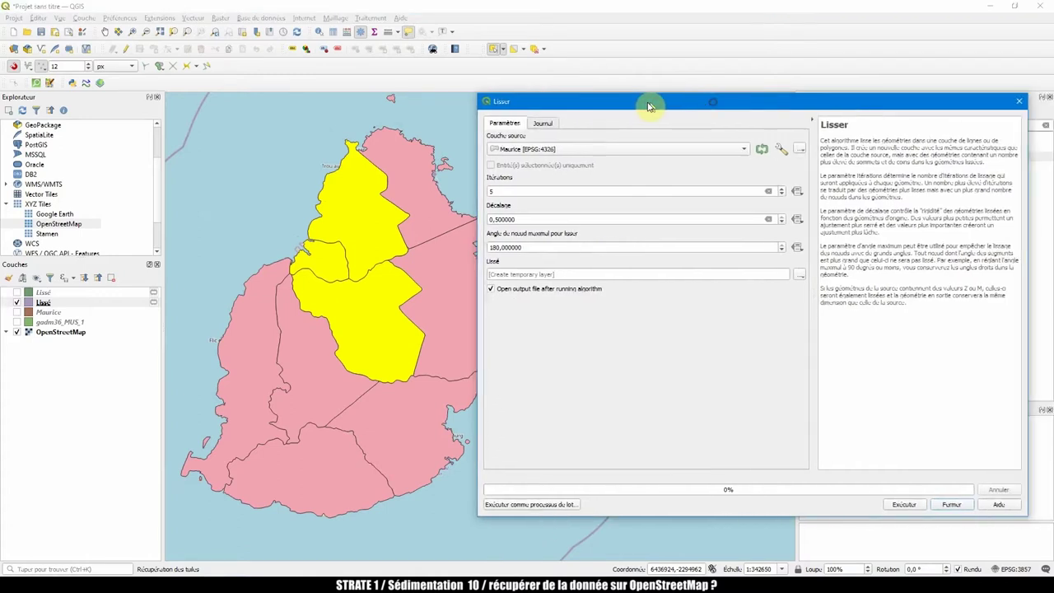
click(941, 95)
click(46, 302)
ctrl+click(42, 293)
right_click(43, 294)
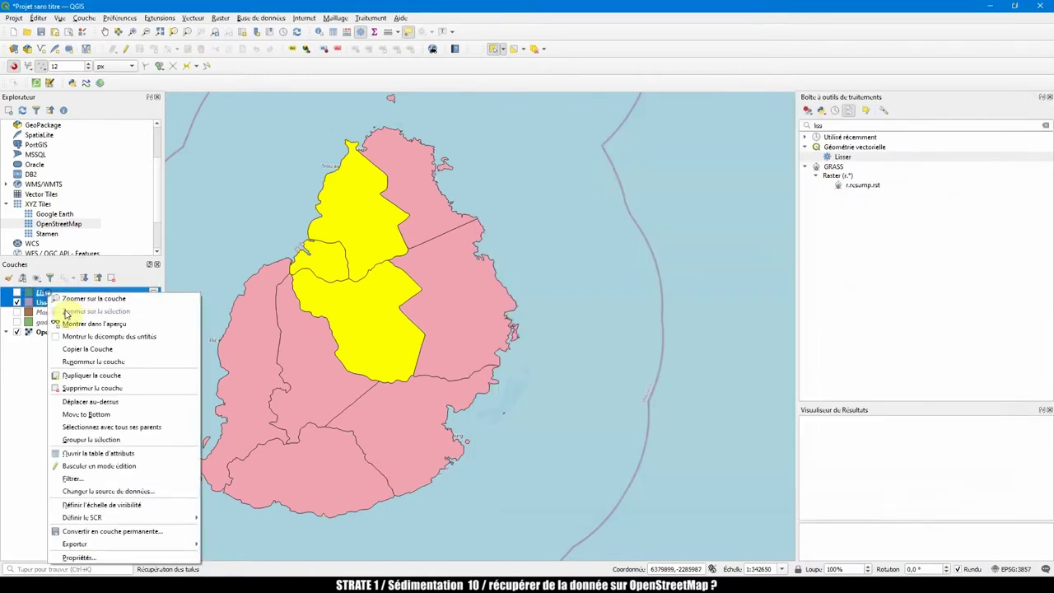
click(83, 388)
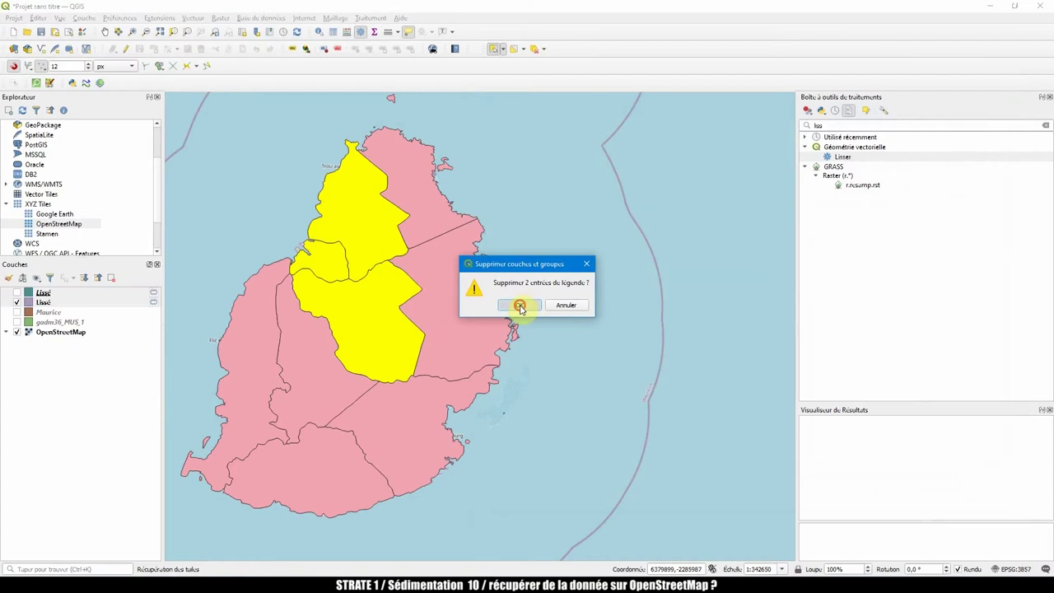
click(520, 305)
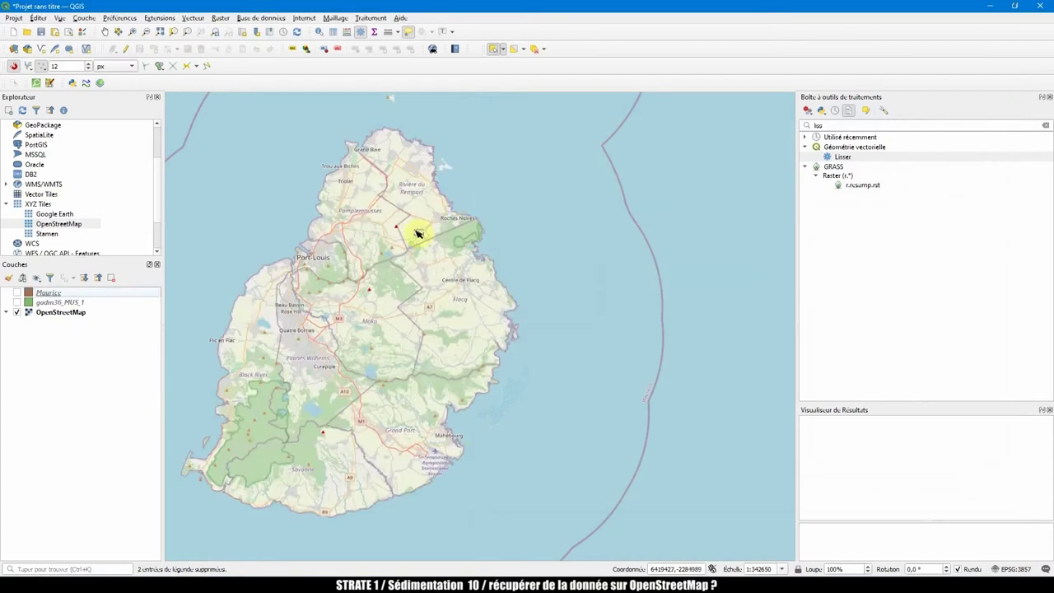
Make the Maurice layer visible, search the processing toolbox for "simpl" and open the Simplifier algorithm
click(17, 292)
click(842, 126)
double_click(820, 125)
text(simpl)
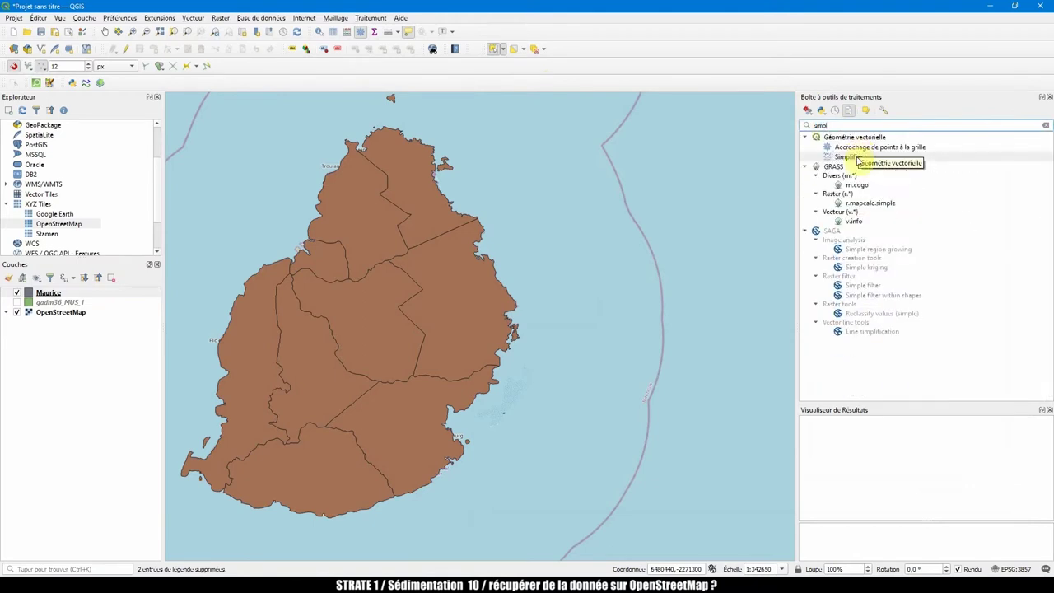
click(855, 157)
double_click(849, 159)
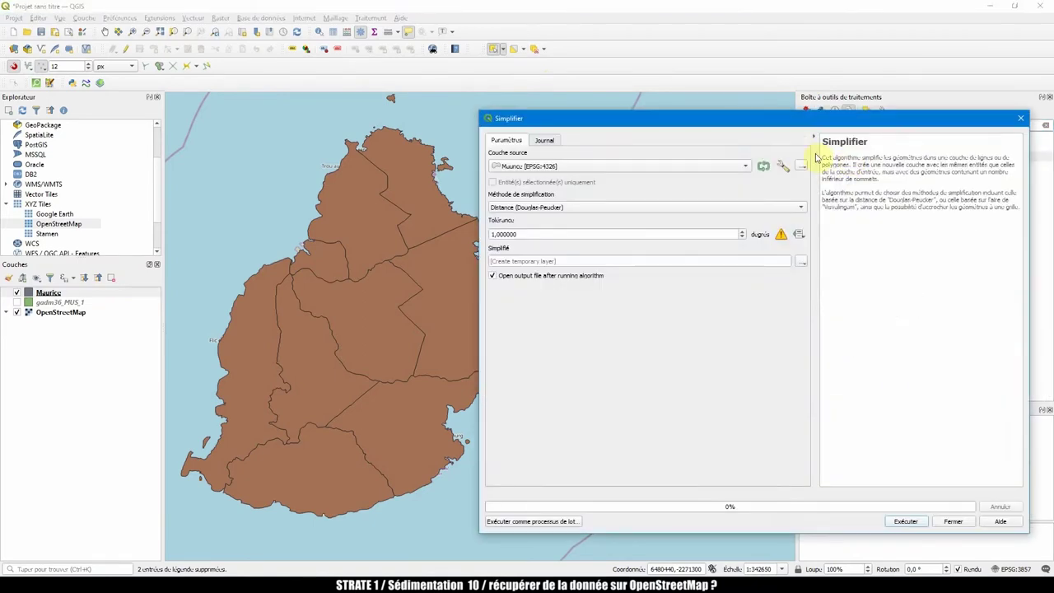
Try simplifying Maurice with the Distance (Douglas-Peucker) method at a tolerance of 1 degree, and remove the resulting layer
drag(713, 119, 734, 110)
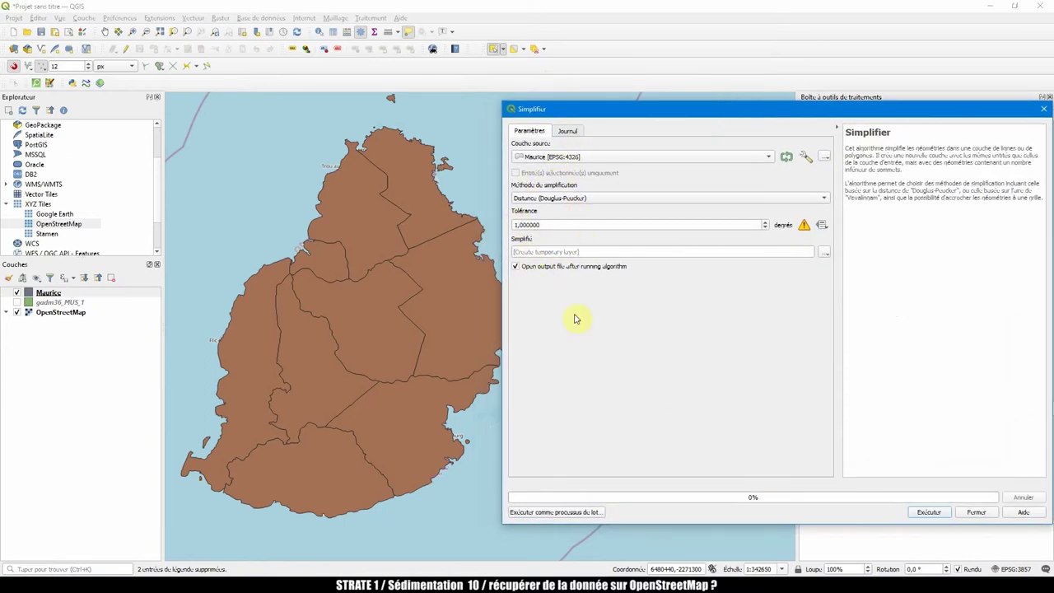
click(929, 512)
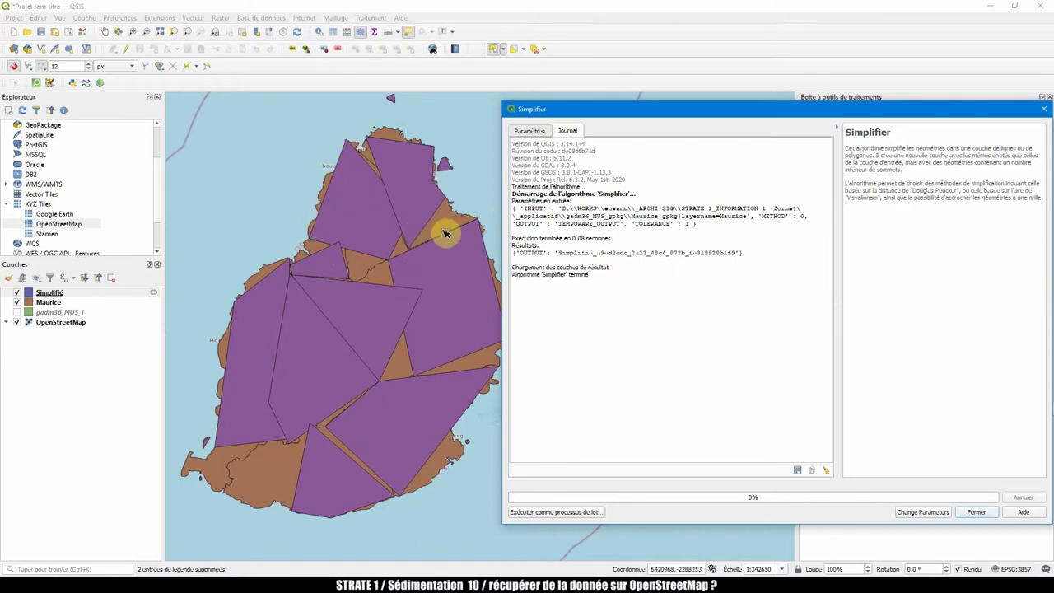
right_click(59, 293)
click(111, 384)
click(524, 309)
Run the Douglas-Peucker simplification of Maurice with a tolerance of 0,1 degrees and again with 0,01 degrees
drag(567, 223, 478, 228)
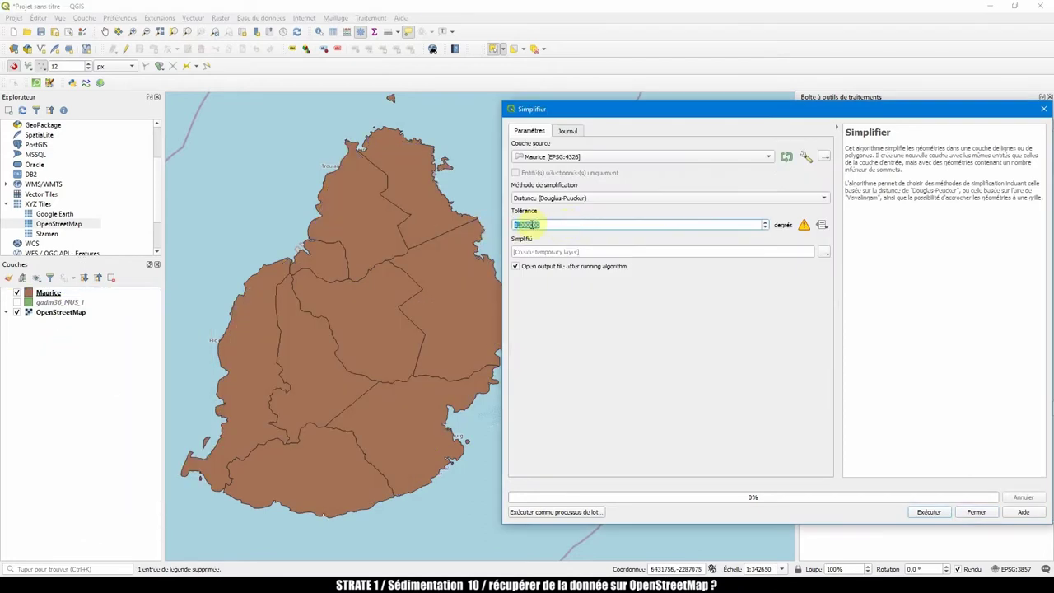
text(0,1)
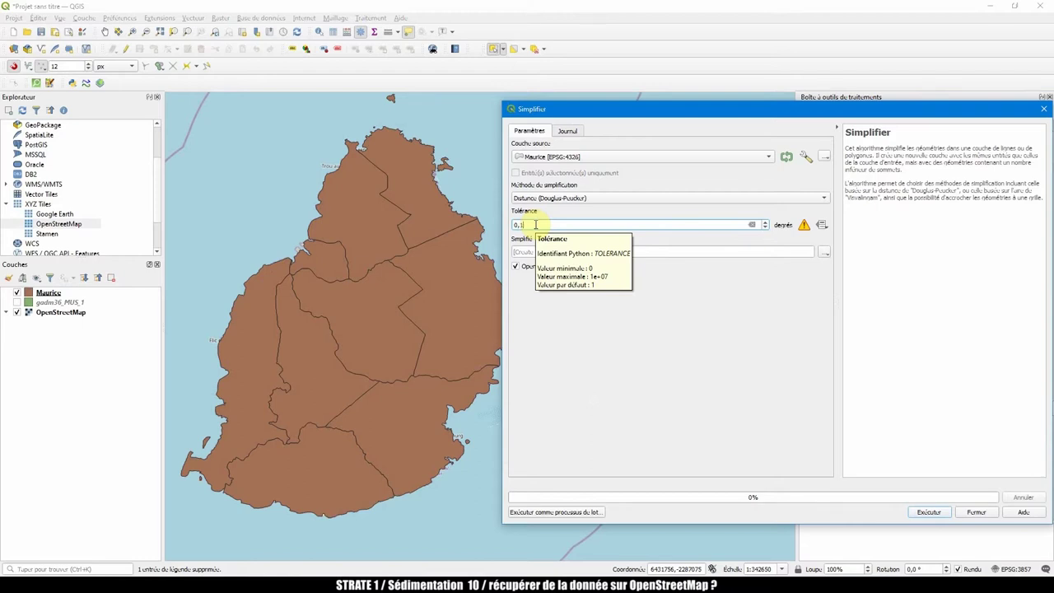
click(931, 512)
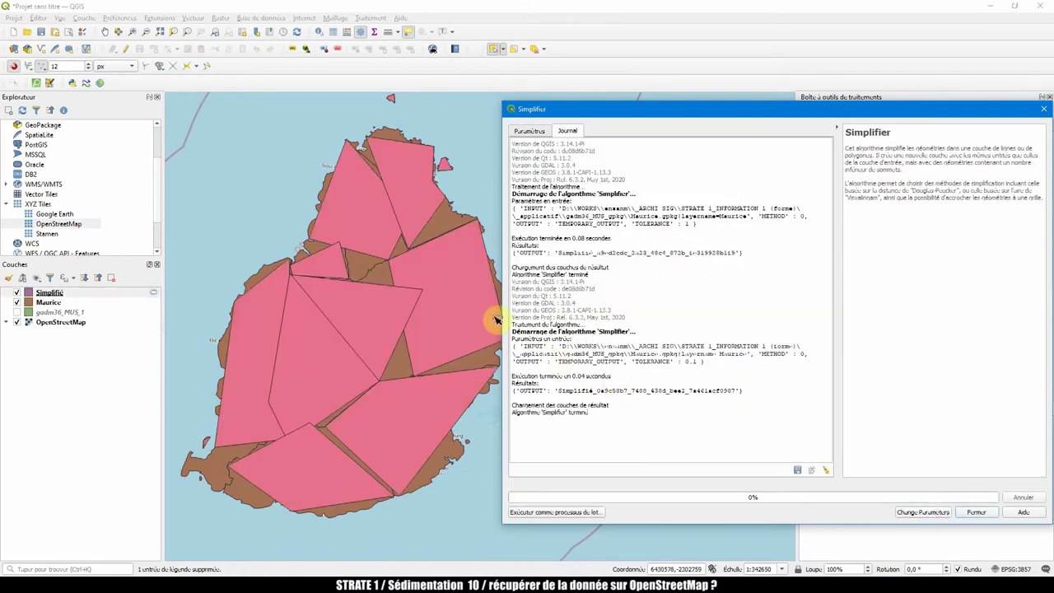
click(531, 133)
click(541, 224)
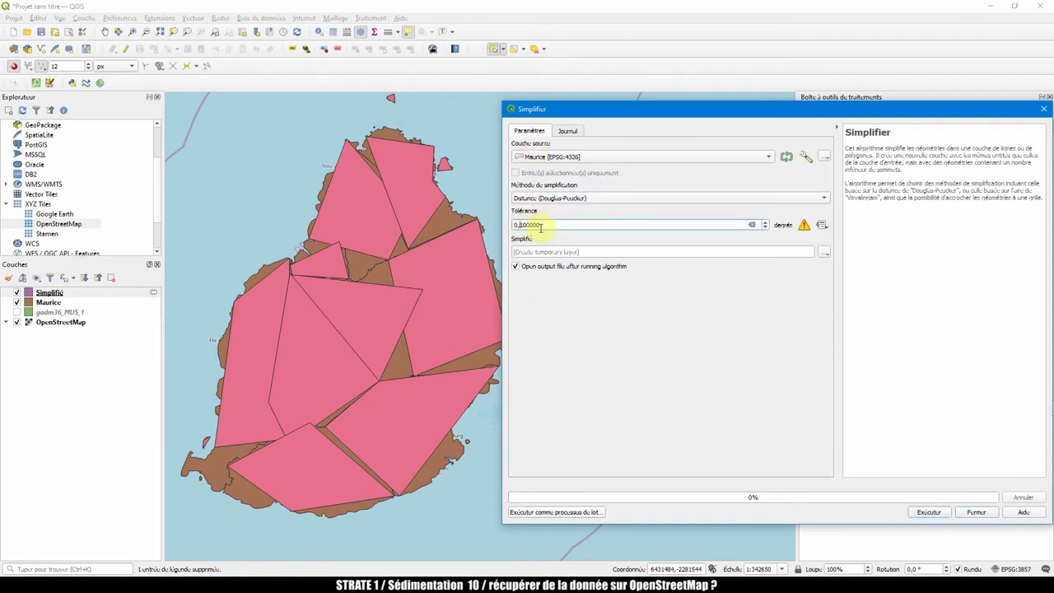
click(926, 512)
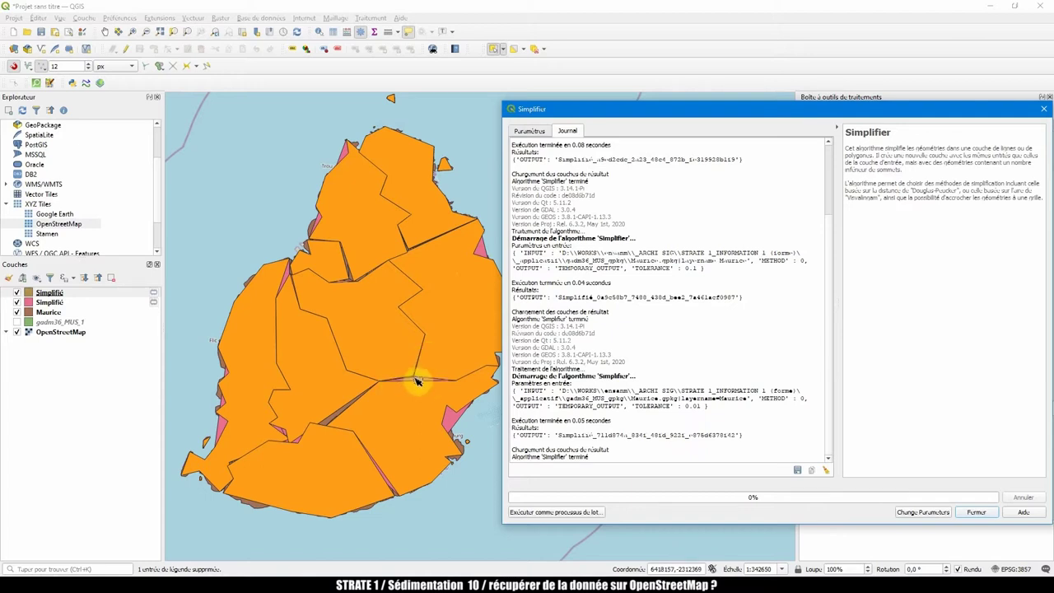
Change the simplification method to Aire (Visvalingam) and run it on Maurice with a tolerance of 0,01 degrees
click(531, 131)
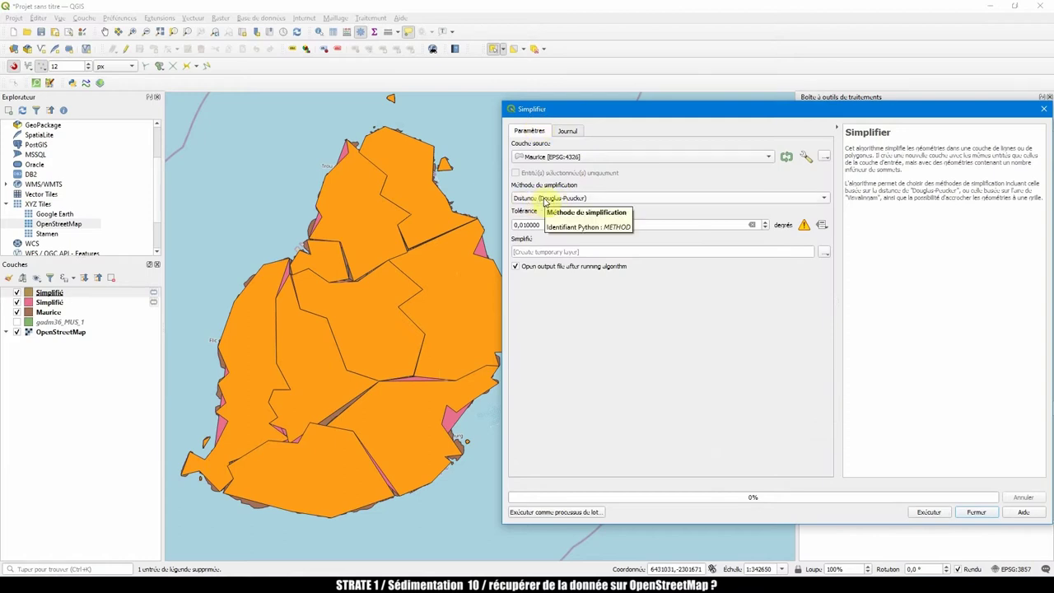
click(542, 200)
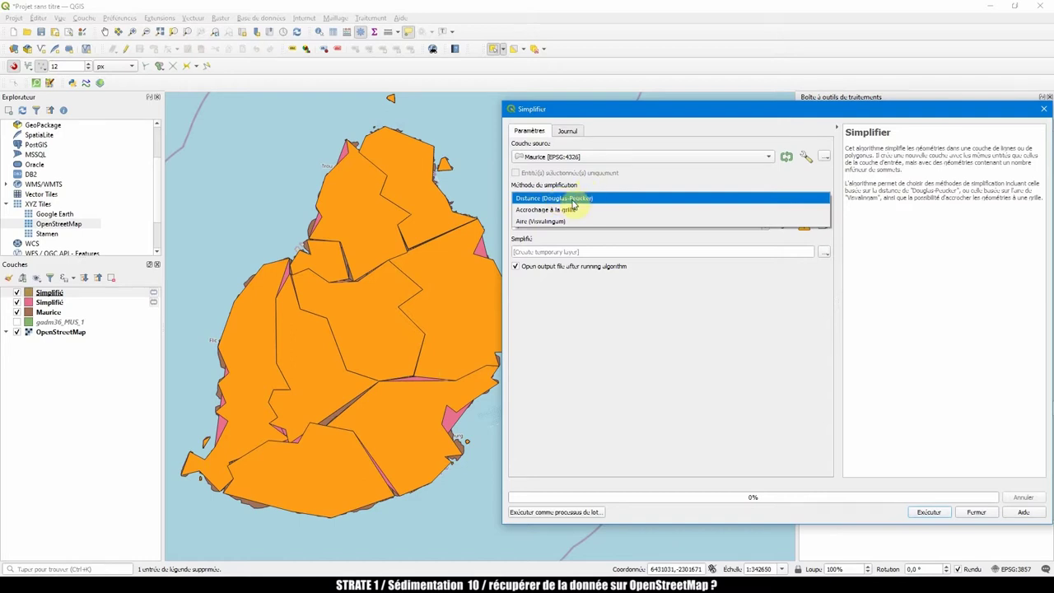
click(538, 221)
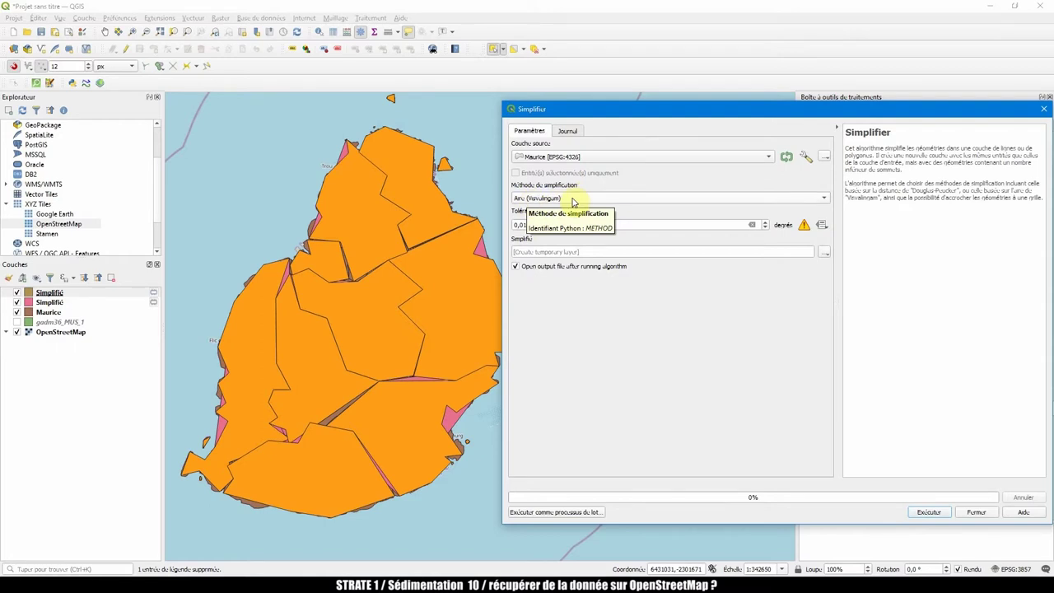
click(927, 513)
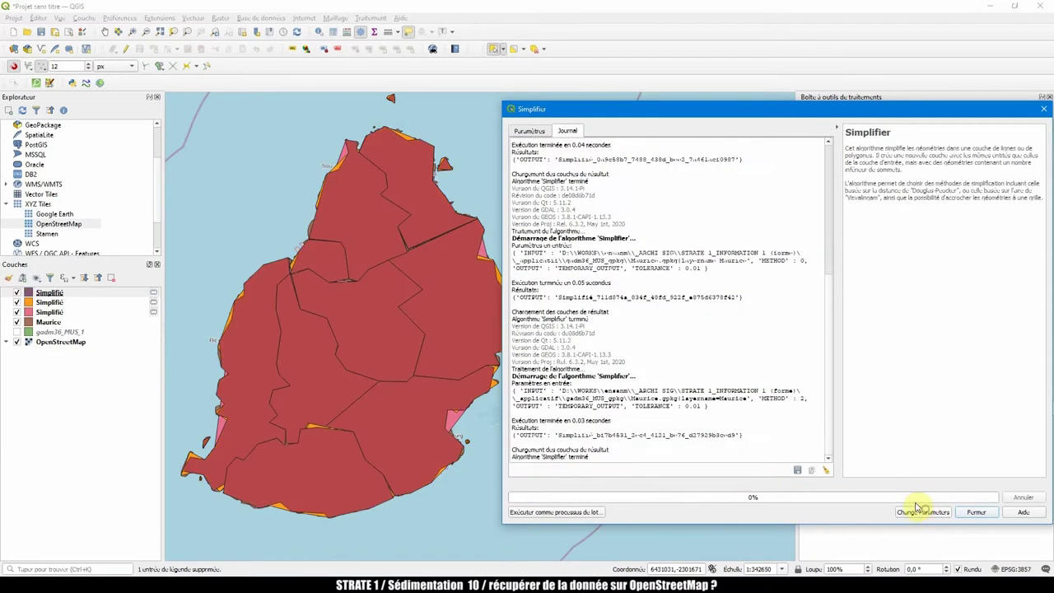
Set the tolerance to 1 degree and rerun the Visvalingam simplification of Maurice
click(530, 131)
click(550, 224)
double_click(532, 223)
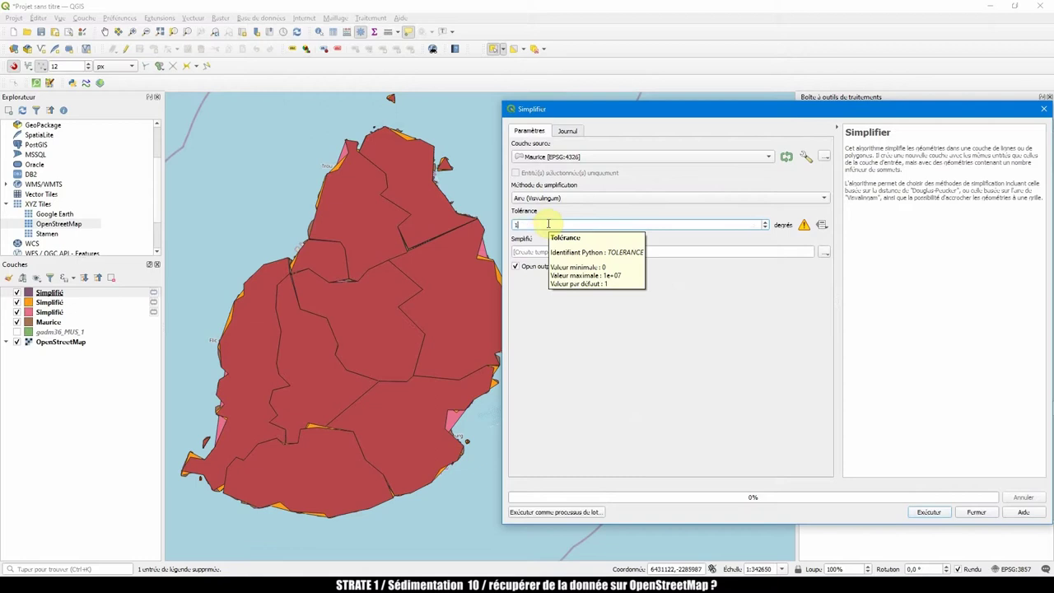
click(925, 511)
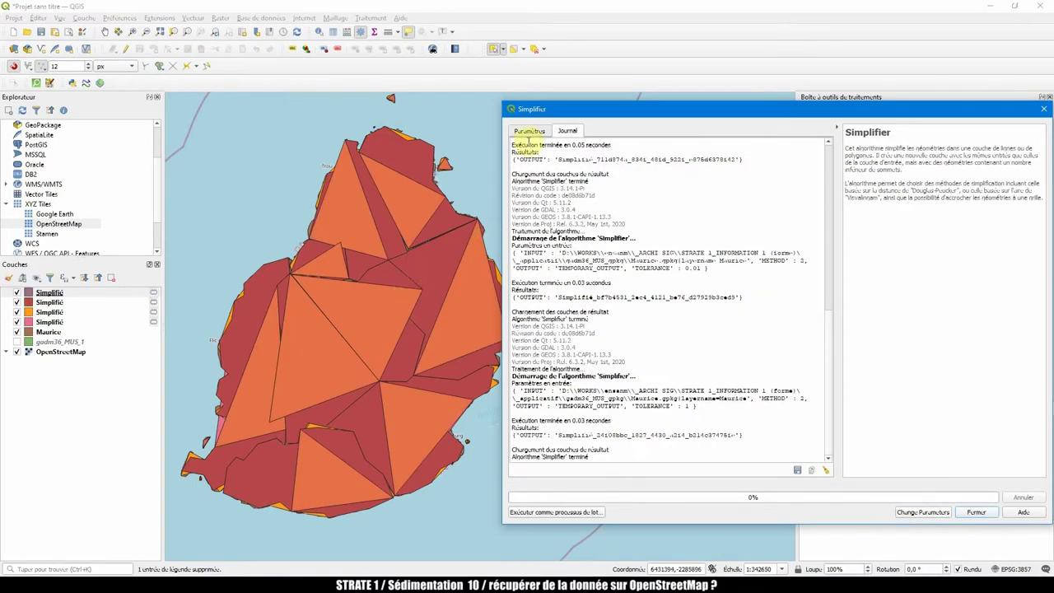
Run the simplification of Maurice with the Accrochage à la grille method at a tolerance of 1 degree
click(529, 130)
click(562, 200)
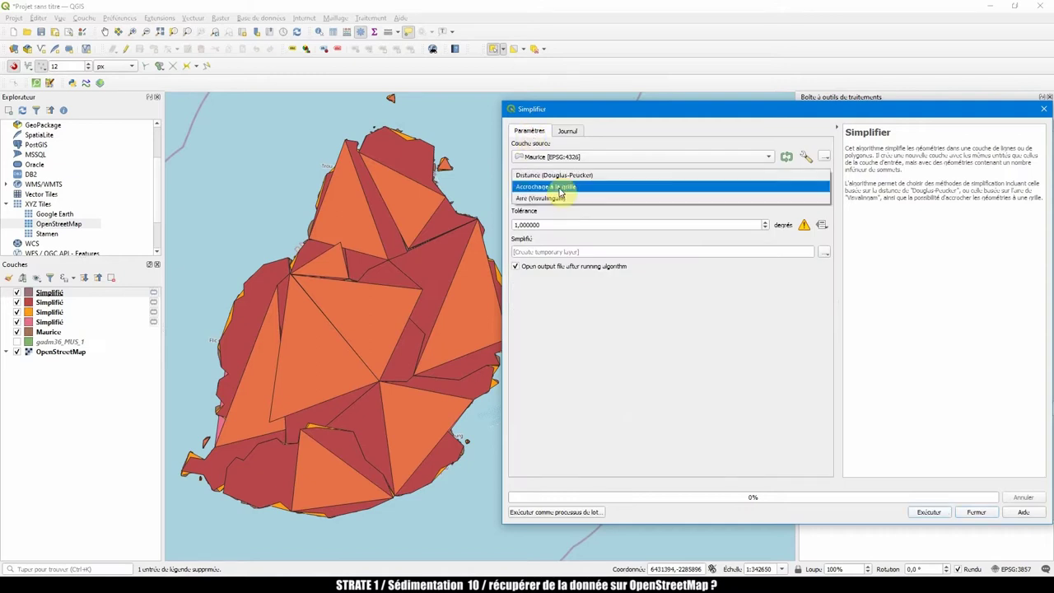
click(560, 190)
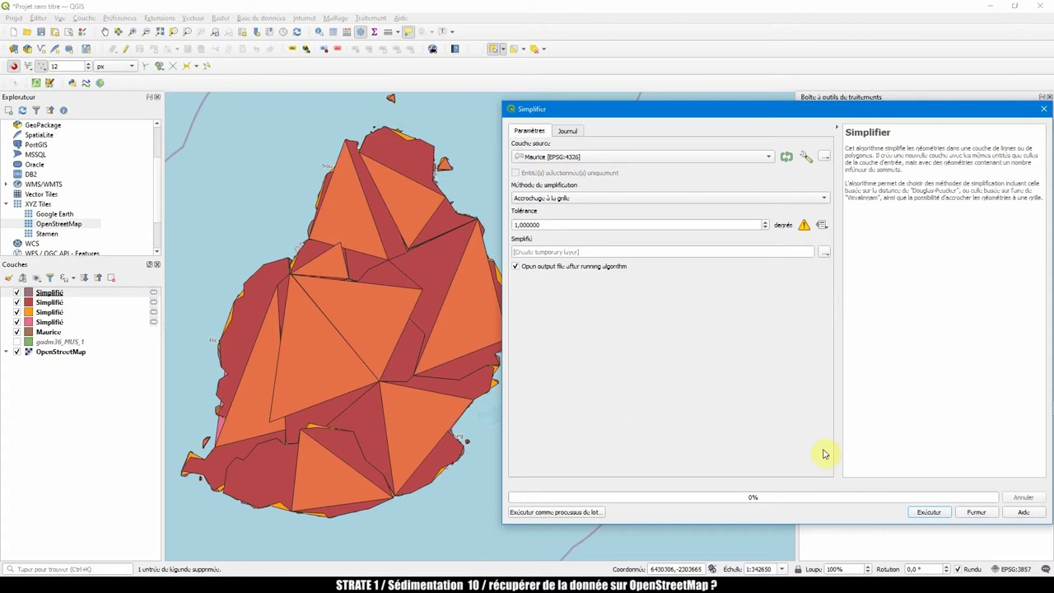
click(928, 511)
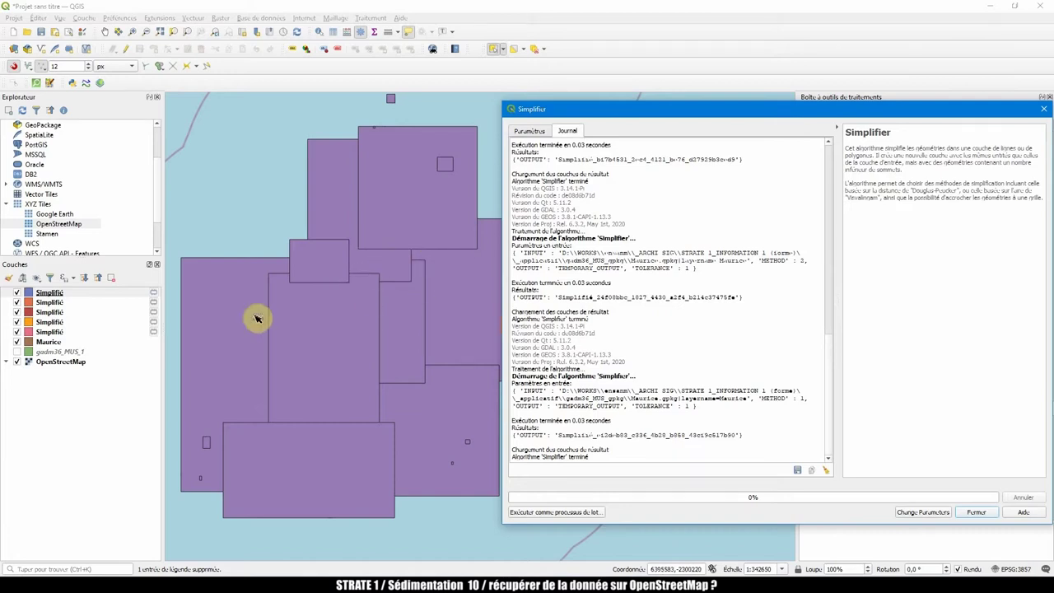
click(532, 132)
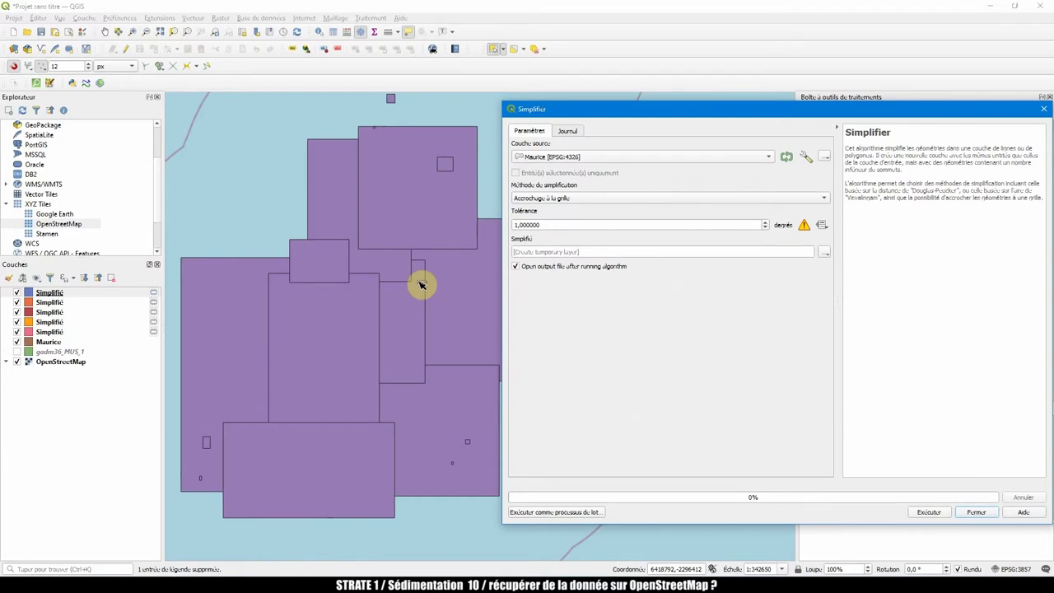
Remove all the temporary Simplifié layers from the project and close the Simplifier dialog
click(59, 333)
shift+click(58, 294)
right_click(60, 294)
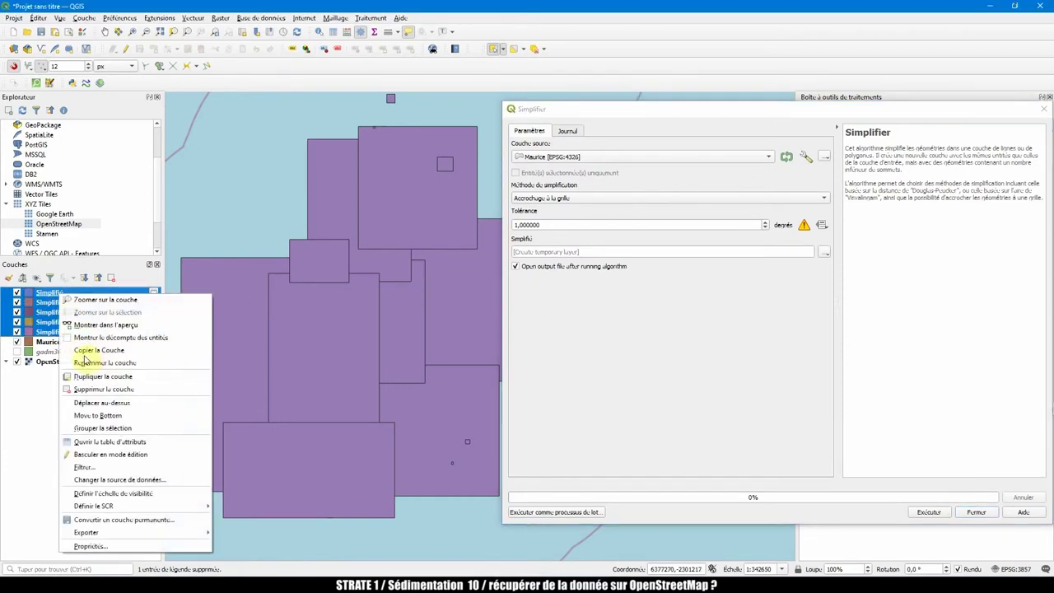
click(88, 391)
click(519, 306)
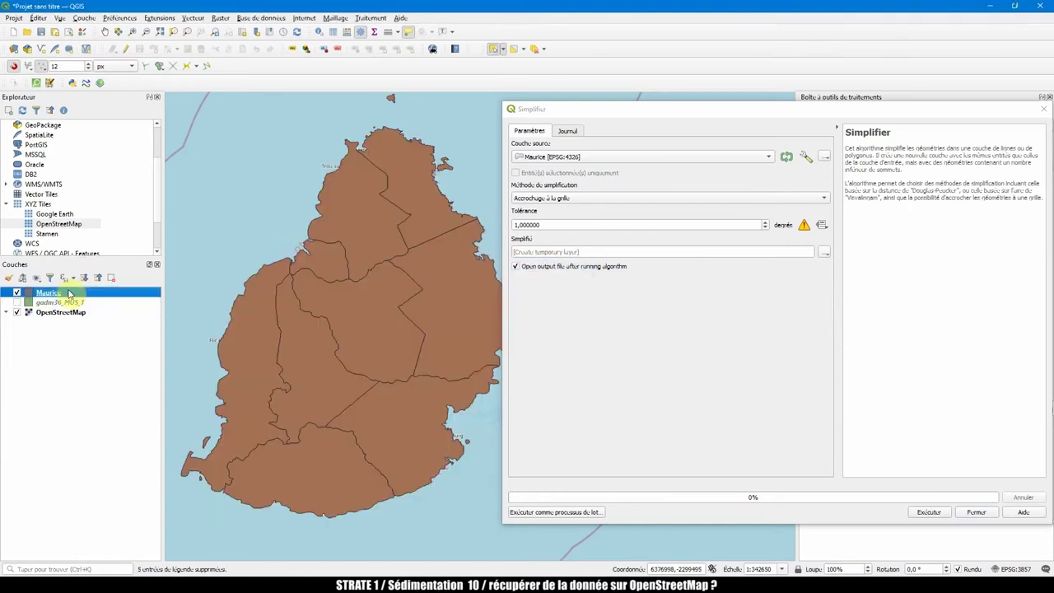
click(1044, 108)
Switch the Maurice layer to edit mode and select all of its districts
drag(461, 275, 556, 283)
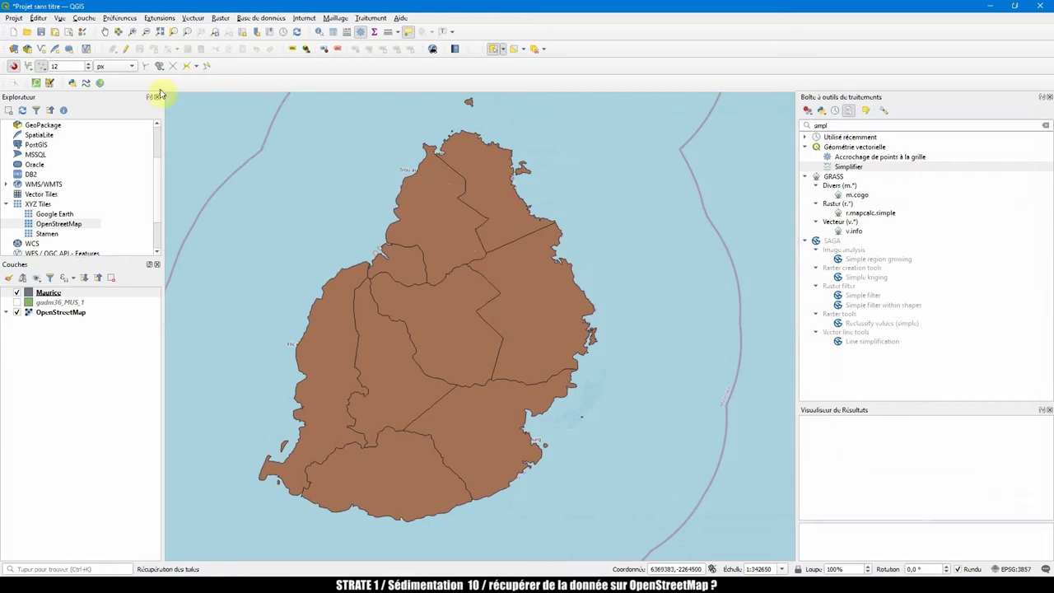
click(50, 293)
click(128, 49)
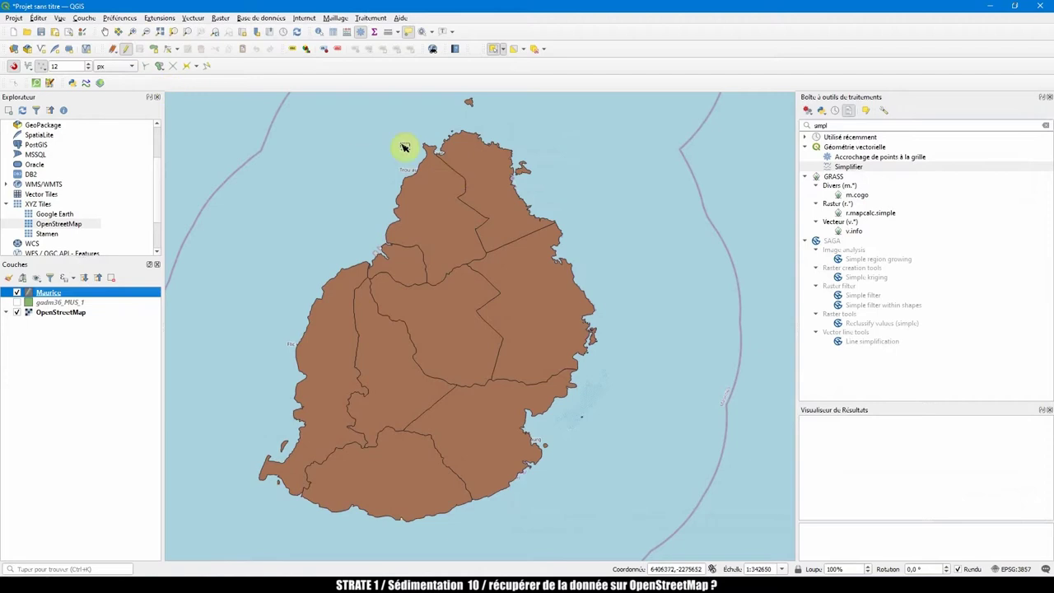
click(436, 235)
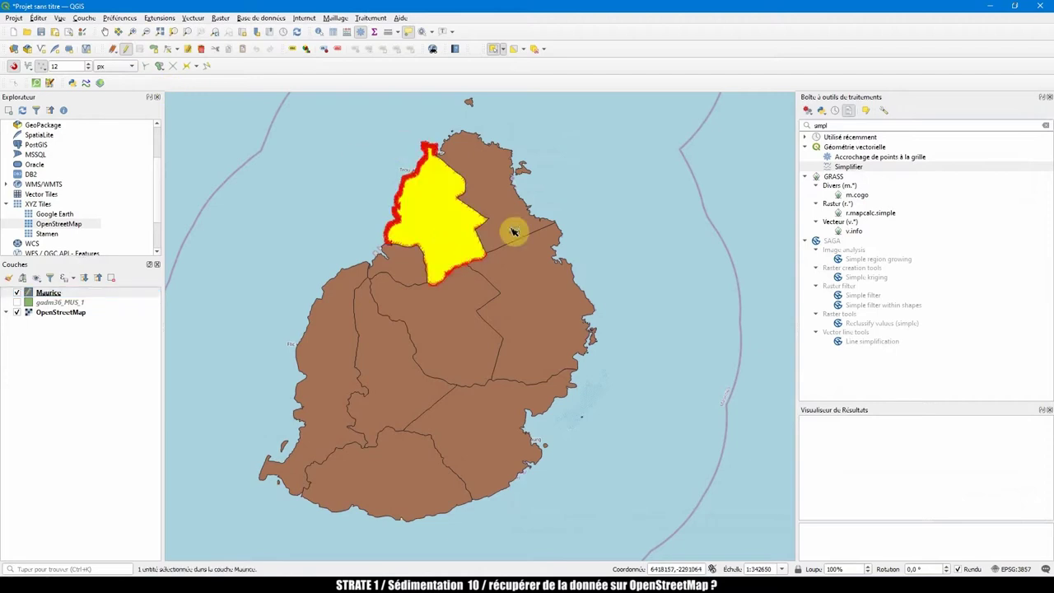
shift+click(490, 206)
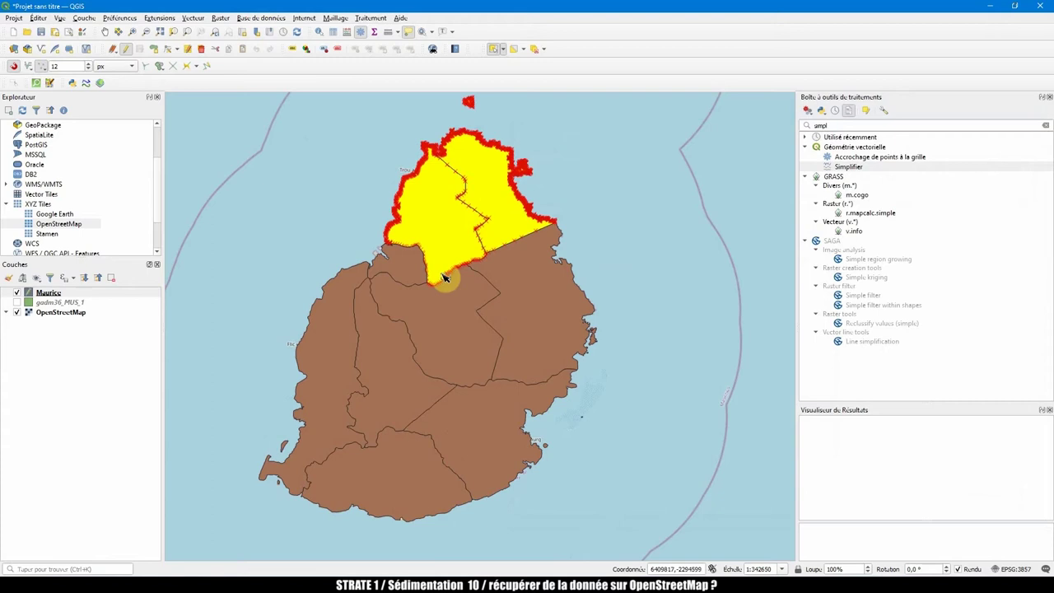
key(ctrl+a)
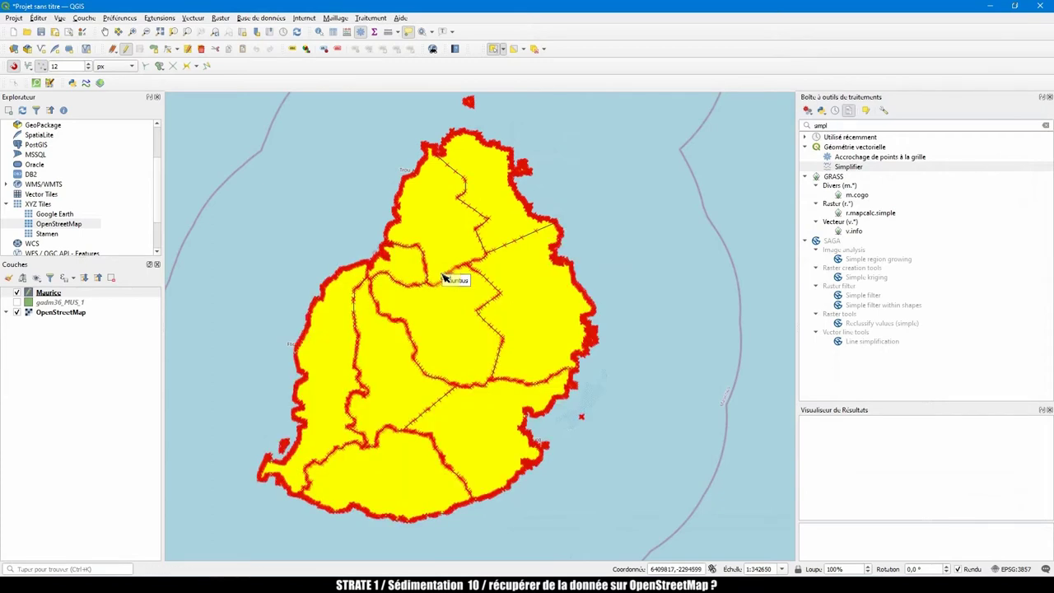
Start the Simplify Feature tool on all Maurice districts and preview the smoothing method (Lisser) over the whole island
click(38, 18)
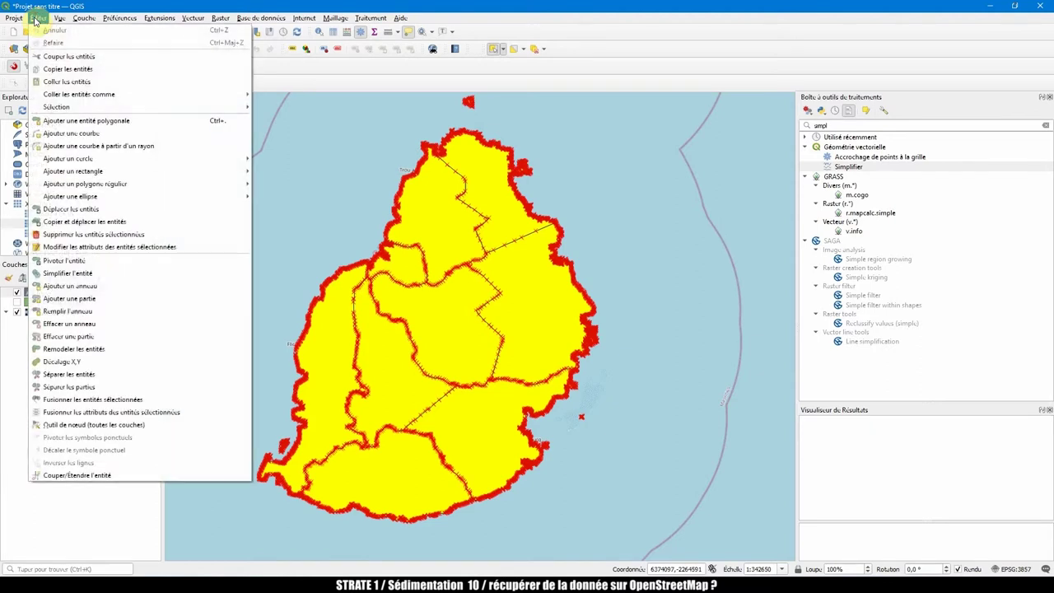
click(95, 276)
drag(216, 102, 659, 530)
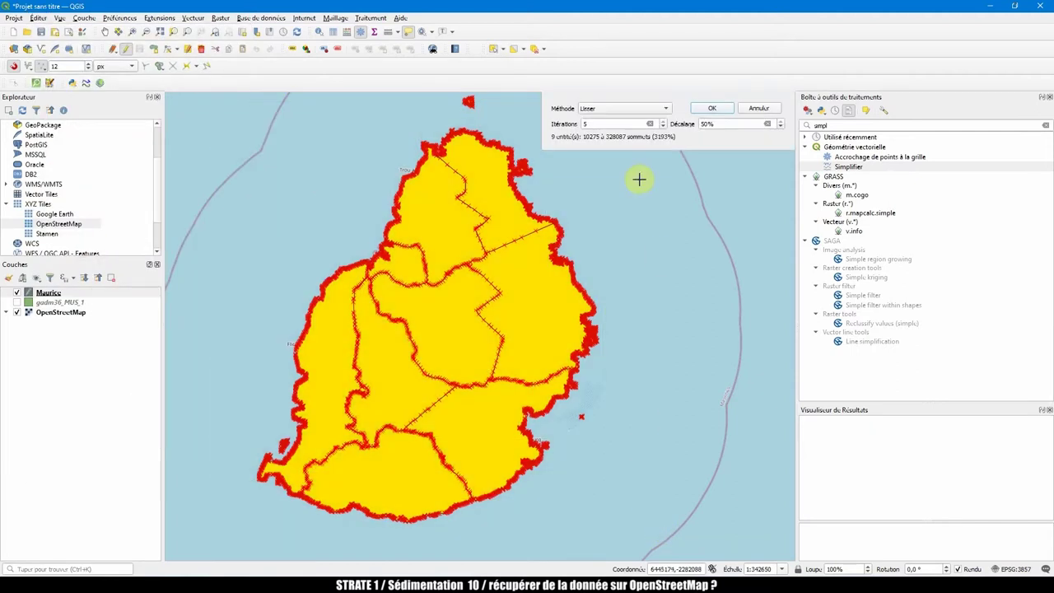
click(605, 109)
click(606, 110)
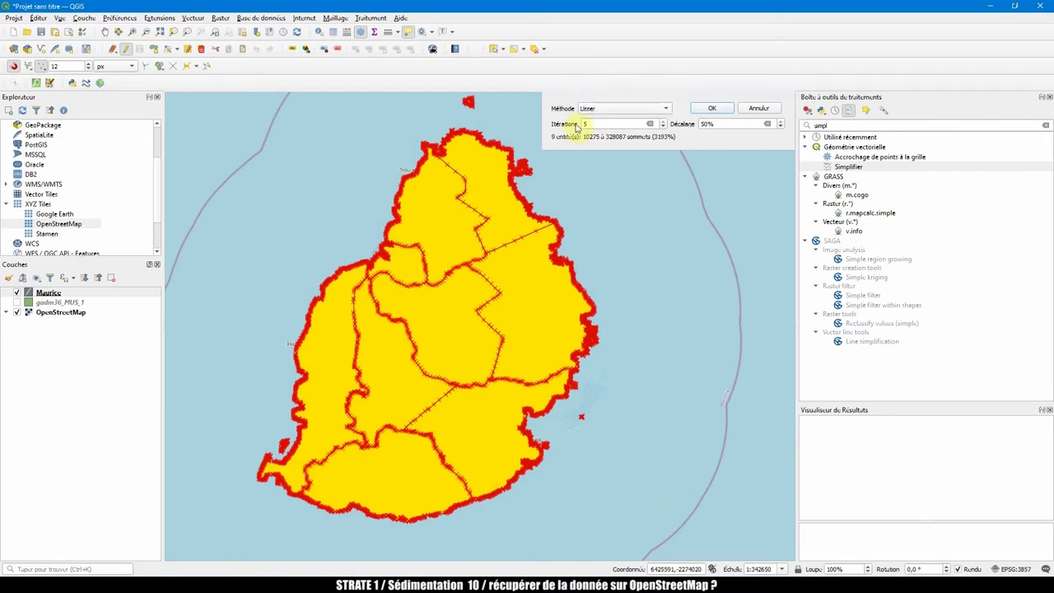
click(609, 113)
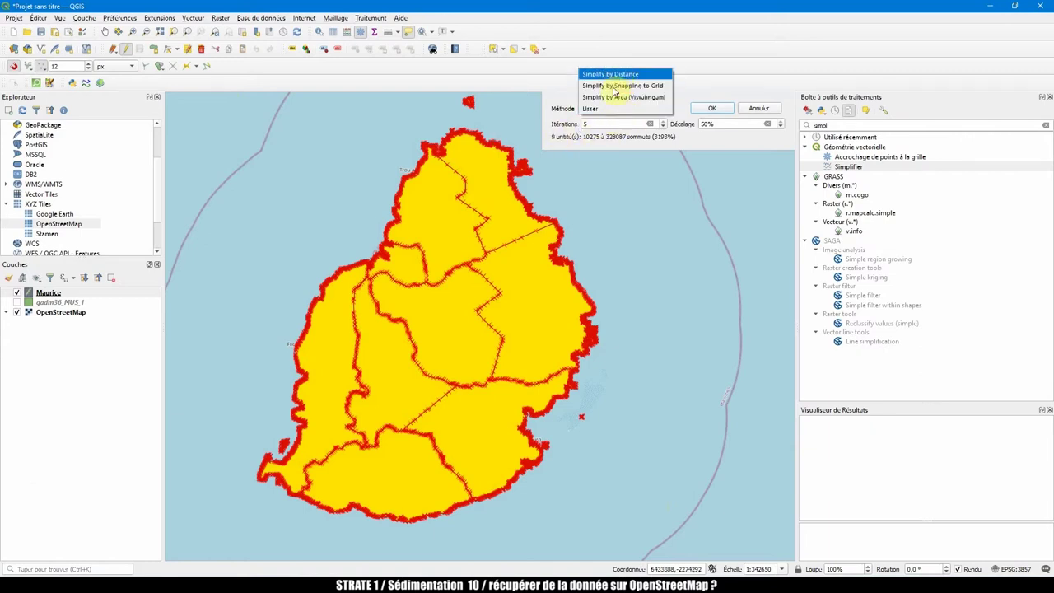
click(607, 109)
double_click(593, 124)
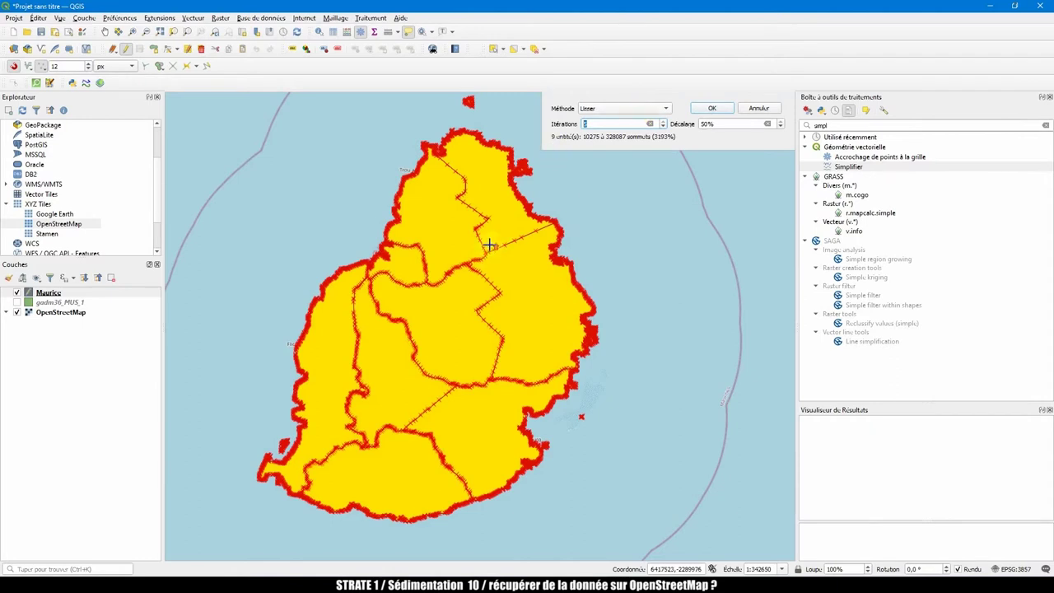
scroll(489, 244, up, 1)
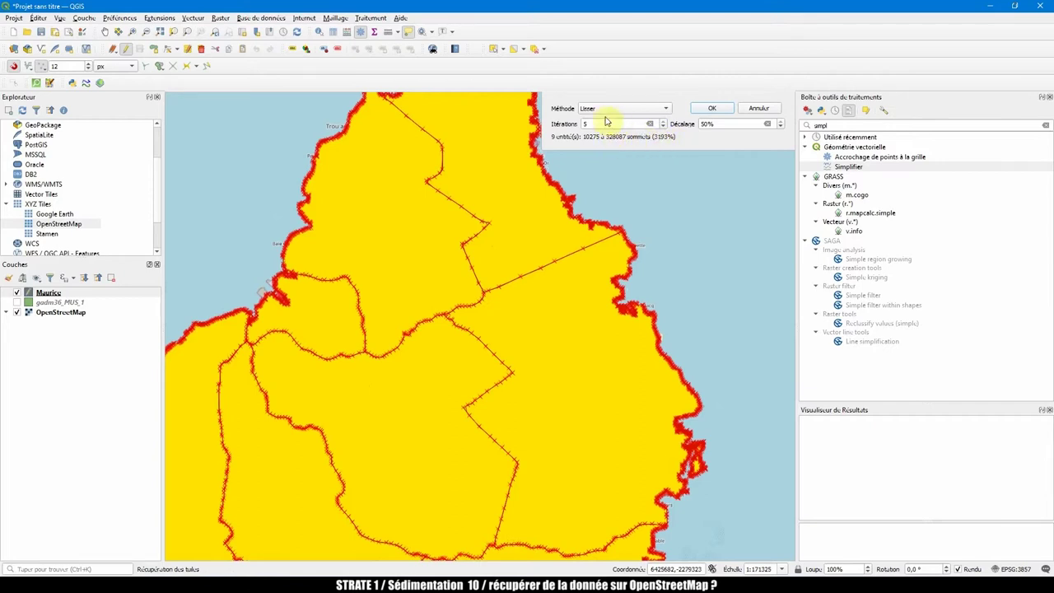
key(Tab)
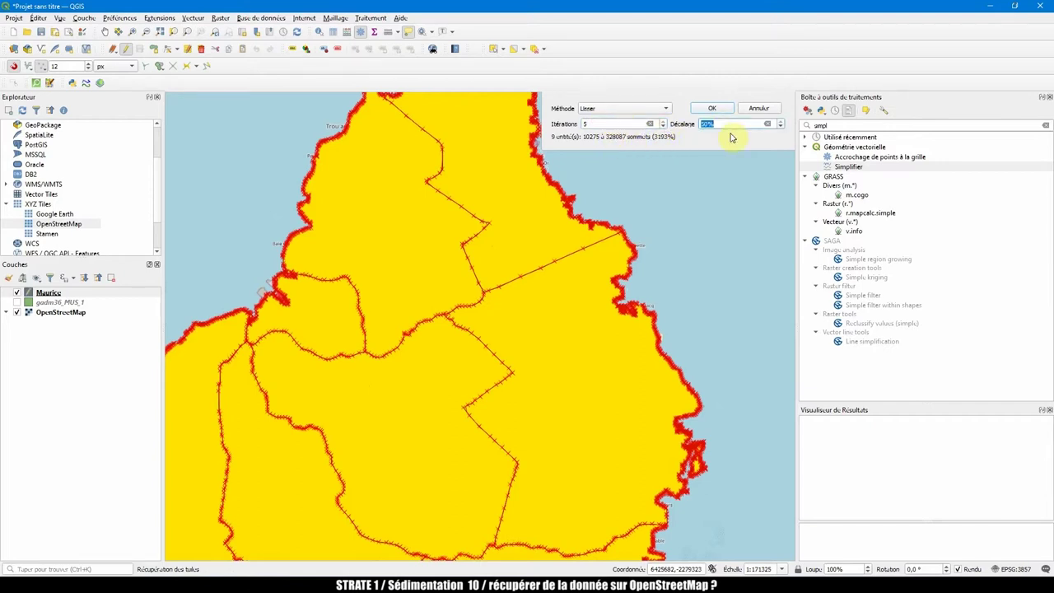
Try the Simplify by Distance method on the selected districts in place of smoothing
click(611, 113)
click(610, 73)
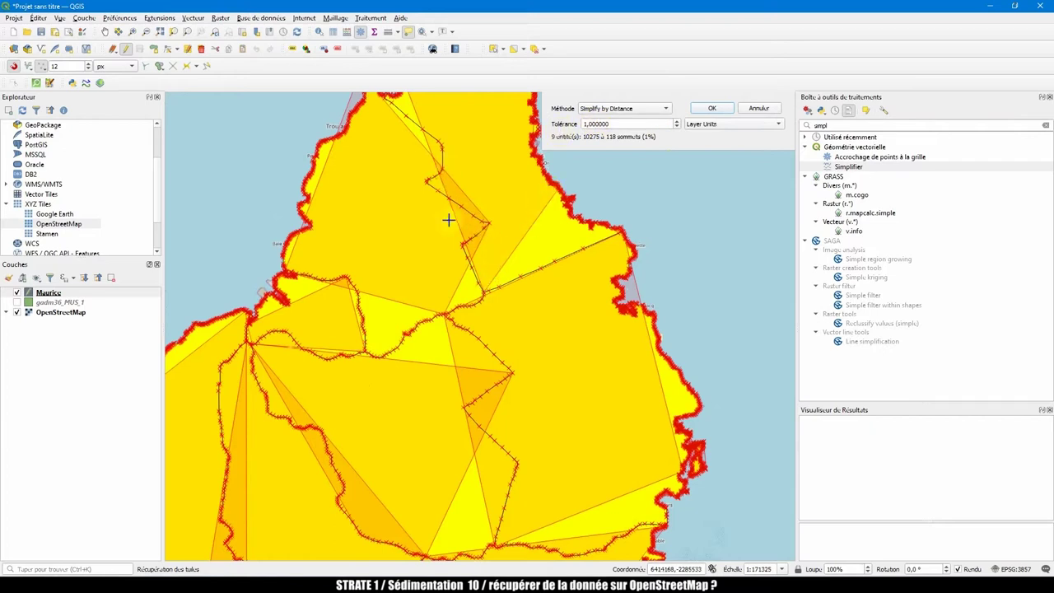
drag(646, 124, 577, 124)
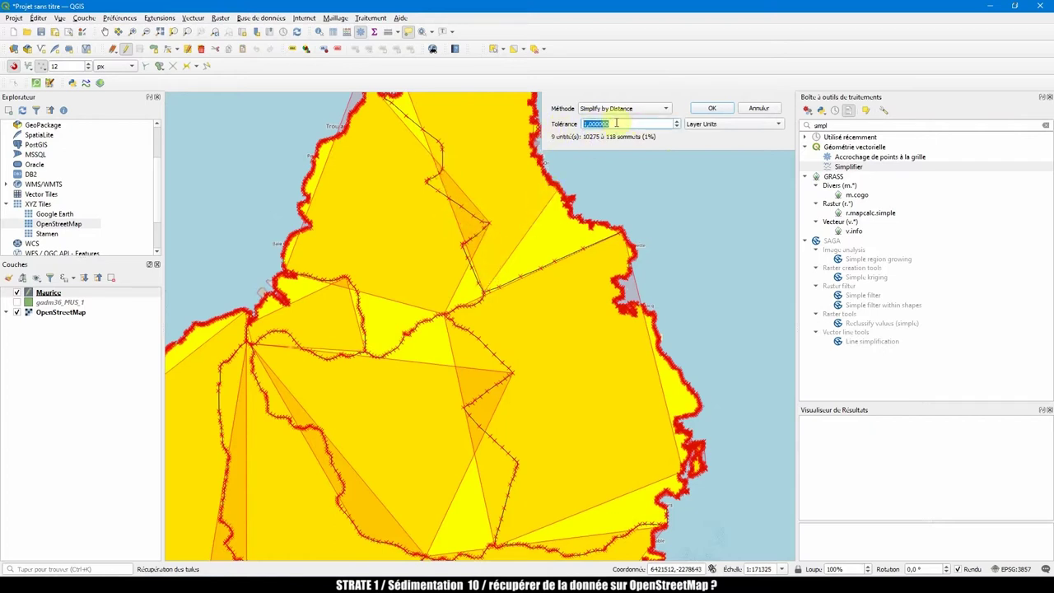
click(593, 186)
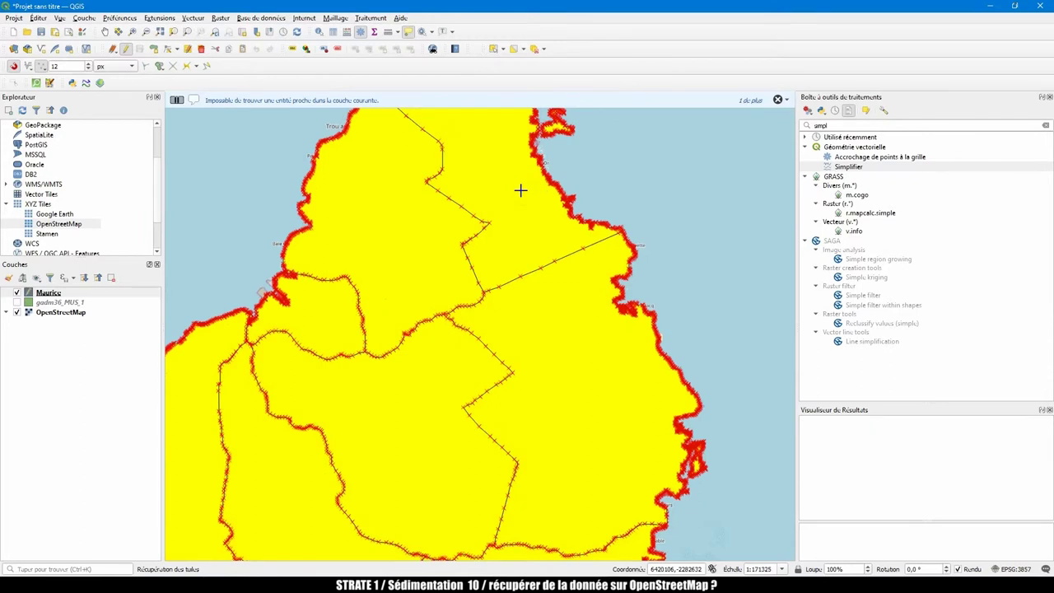
Restart Simplify Feature on all districts, preview Simplify by Distance with a tolerance of 0.01 layer units, and cancel it
scroll(521, 190, down, 1)
click(38, 17)
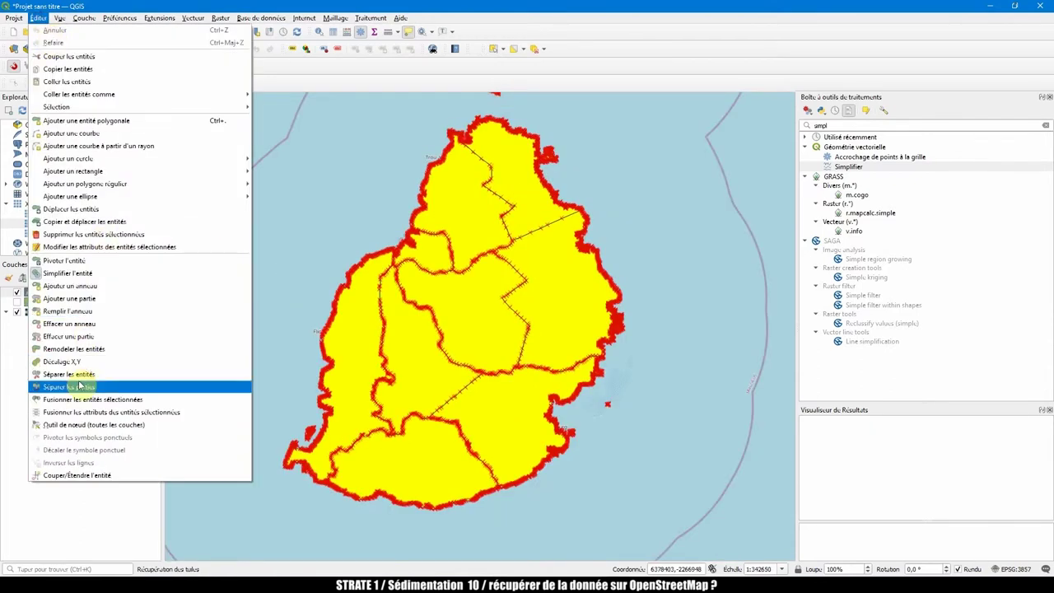
click(74, 272)
click(683, 469)
drag(655, 122, 604, 123)
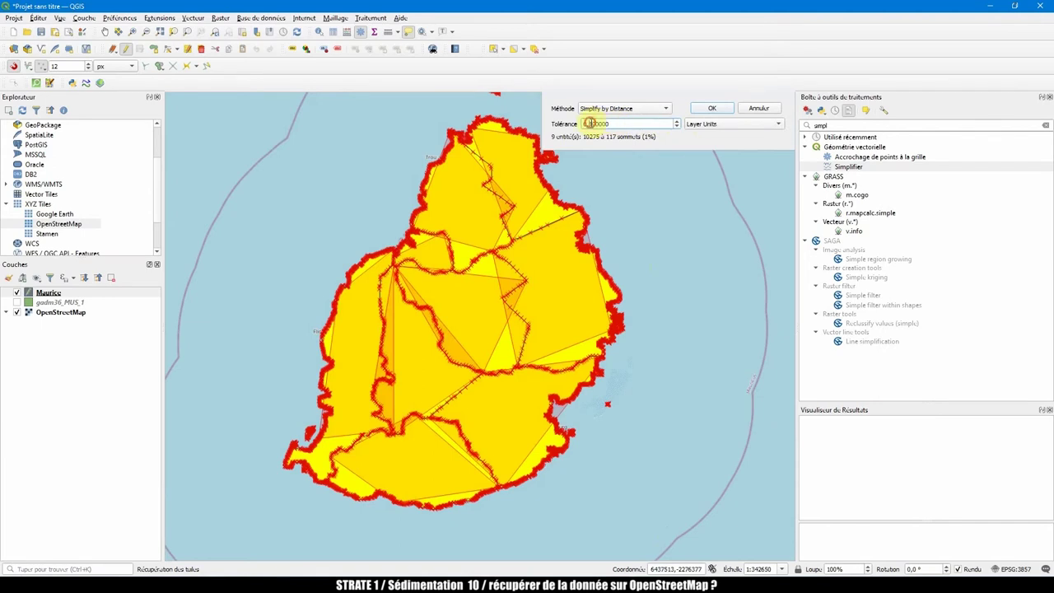
text(0)
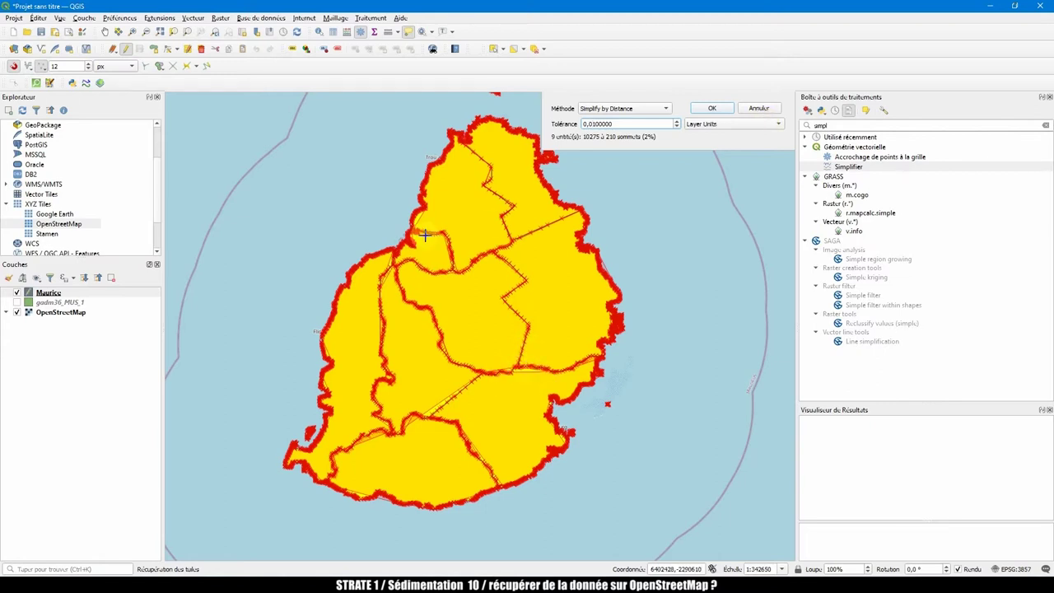
click(760, 110)
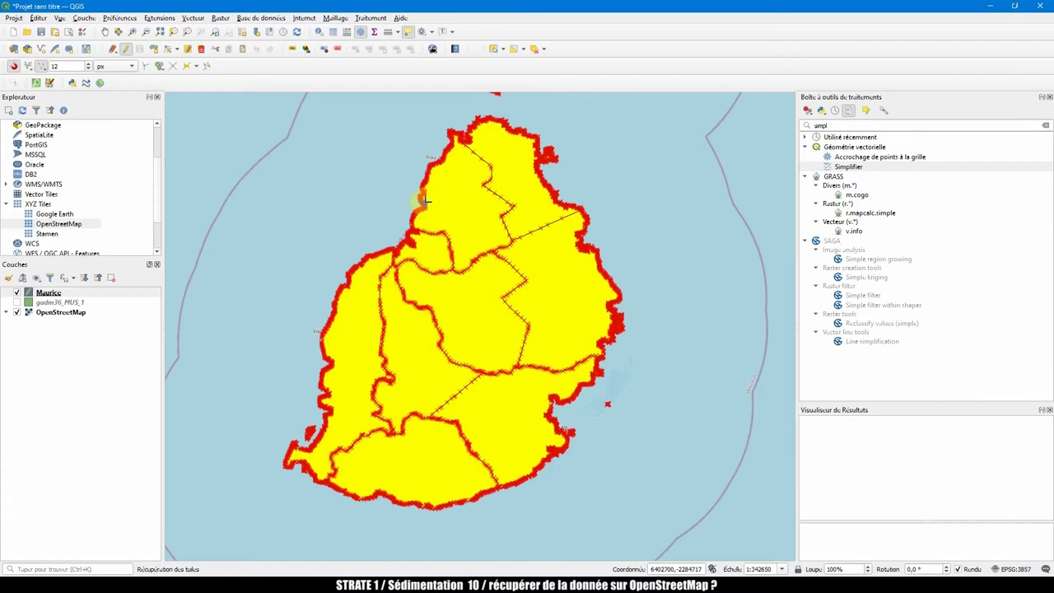
Reshape the coastline at Baie du Tombeau with the Reshape Features tool, cutting an irregular strip inland out of the district
scroll(423, 200, up, 2)
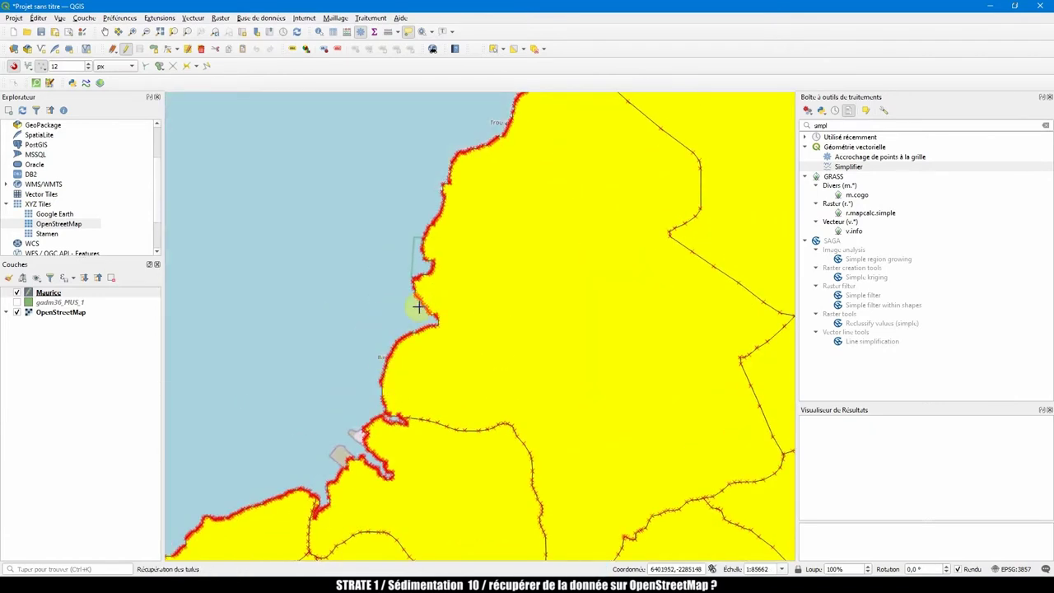
scroll(418, 308, up, 2)
scroll(395, 337, down, 1)
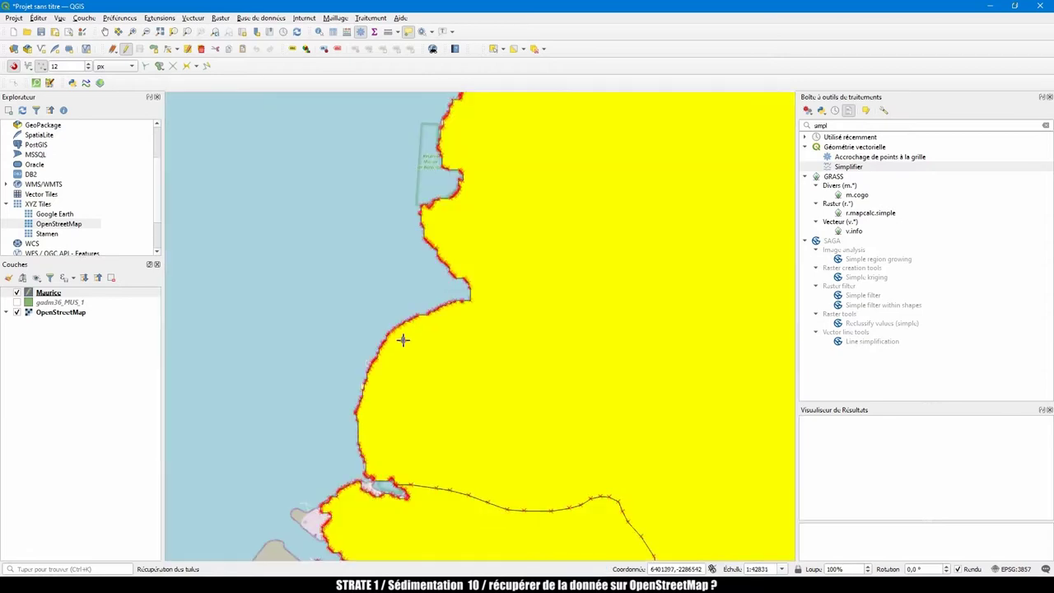
drag(413, 341, 355, 298)
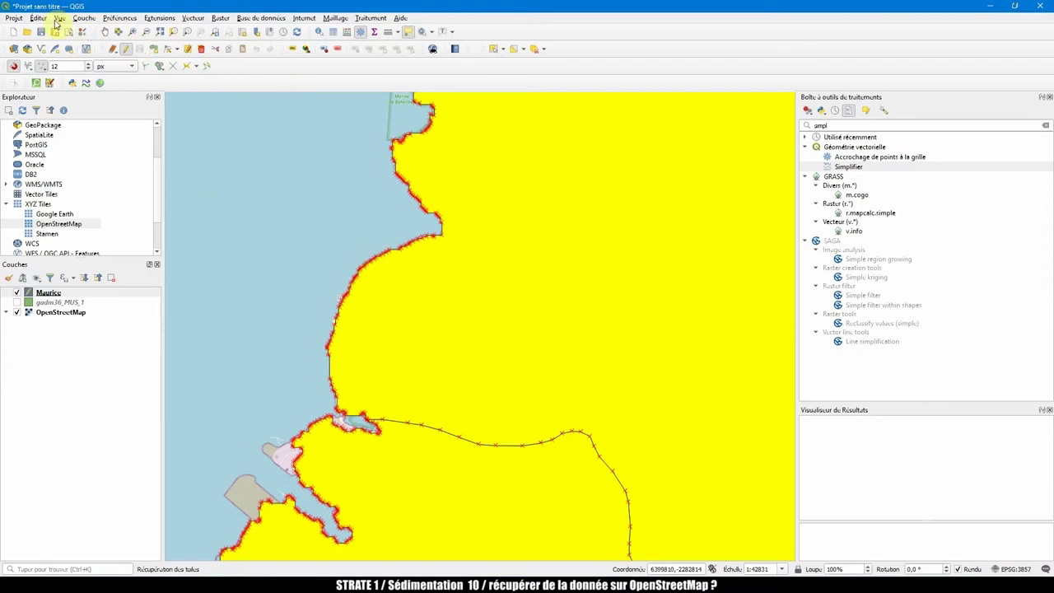
click(40, 18)
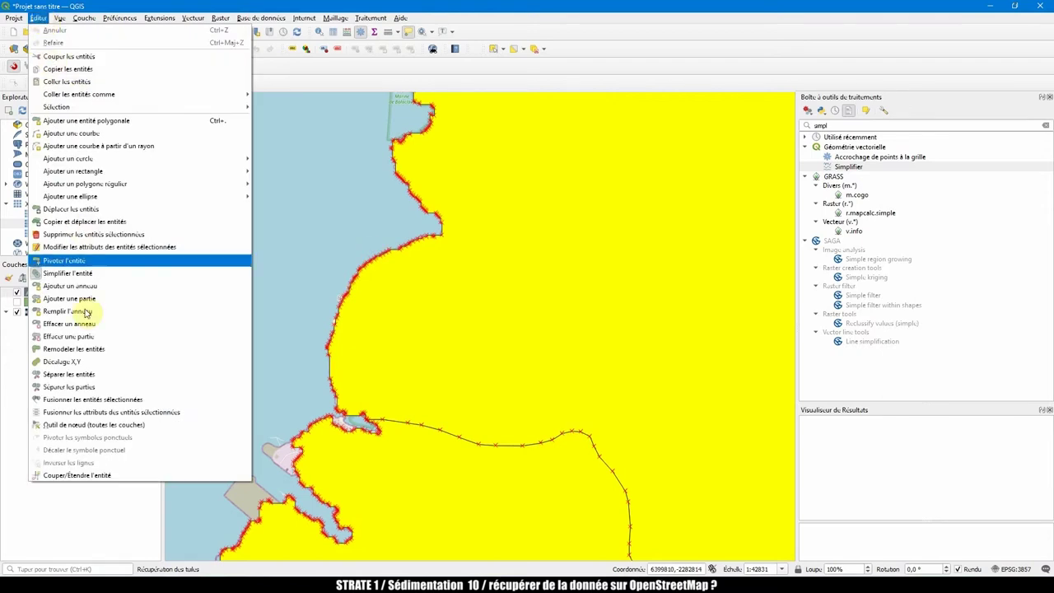
click(70, 349)
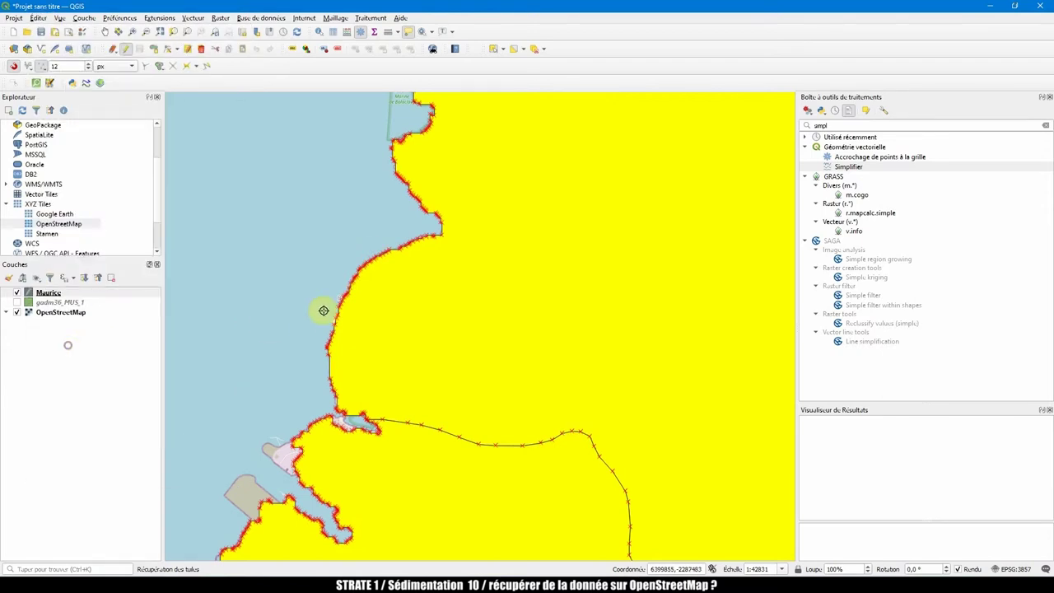
scroll(328, 370, up, 1)
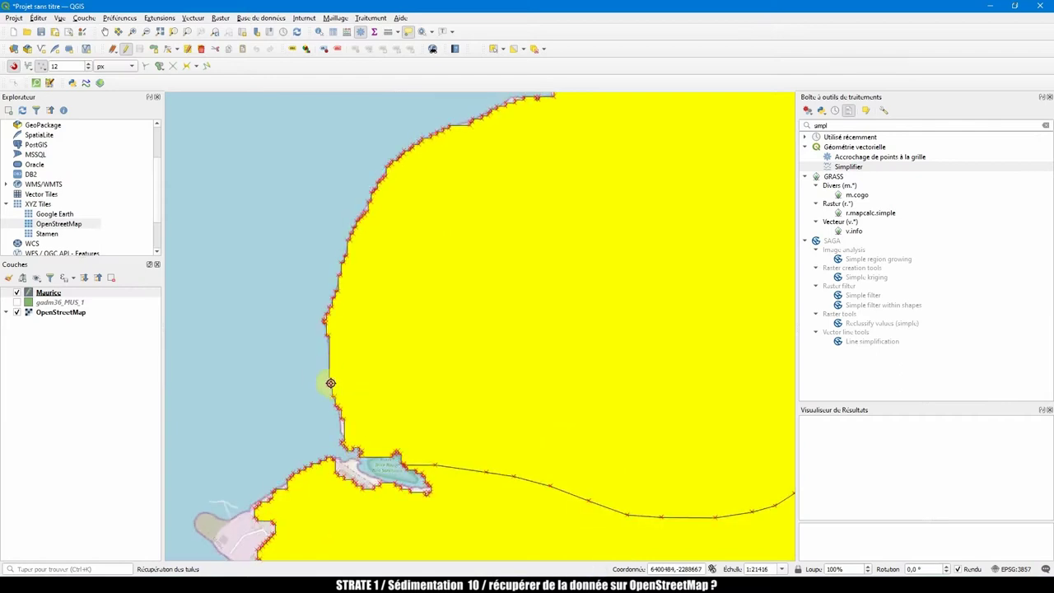
click(334, 404)
click(338, 338)
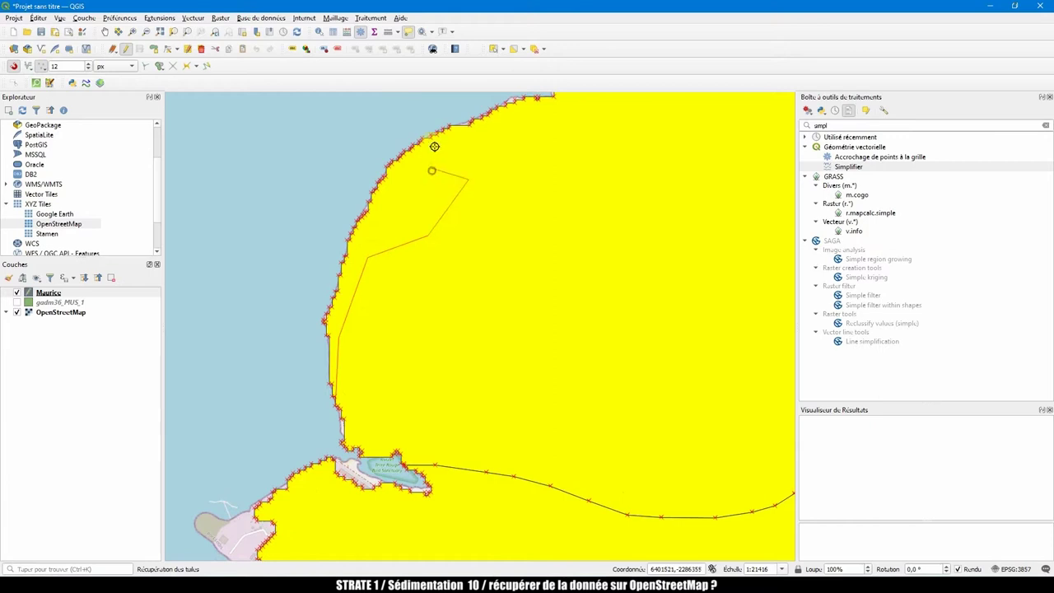
click(461, 118)
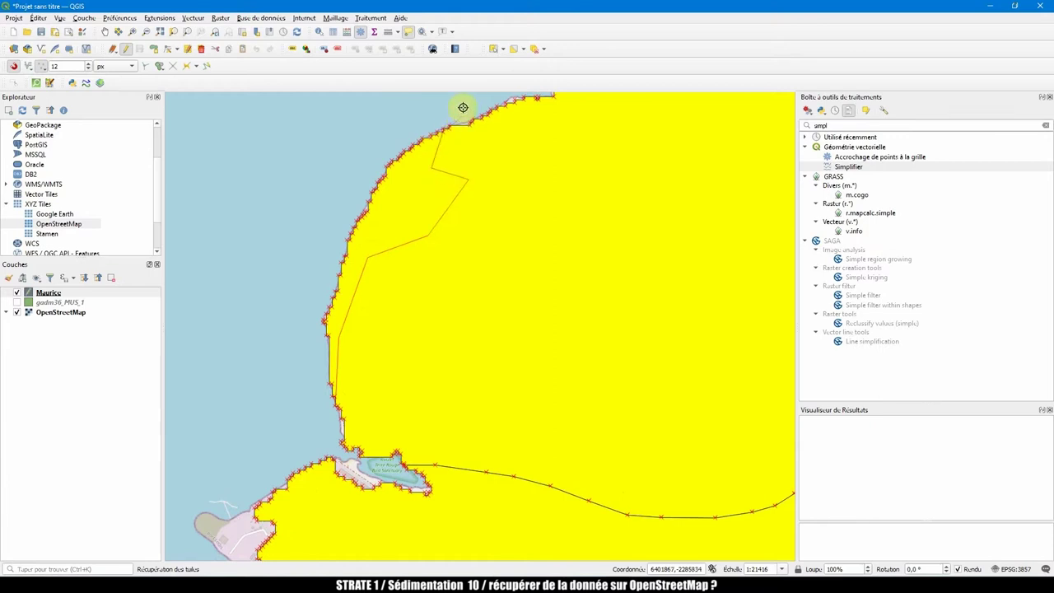
right_click(463, 107)
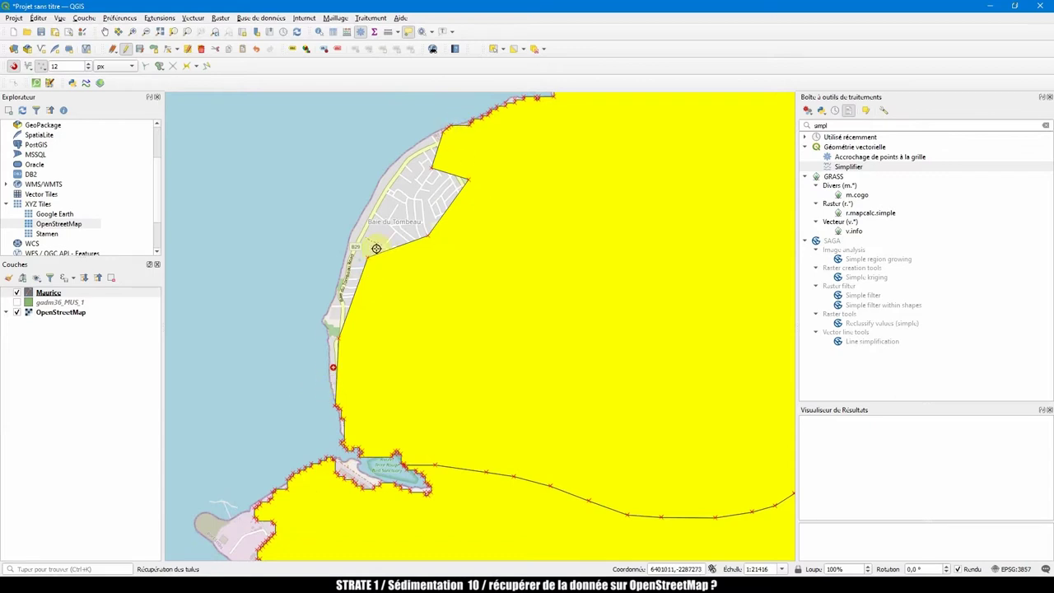
Reshape the coast just north of the Baie du Tombeau cut with a short line bulging out into the sea
click(439, 141)
click(429, 101)
click(461, 105)
right_click(486, 151)
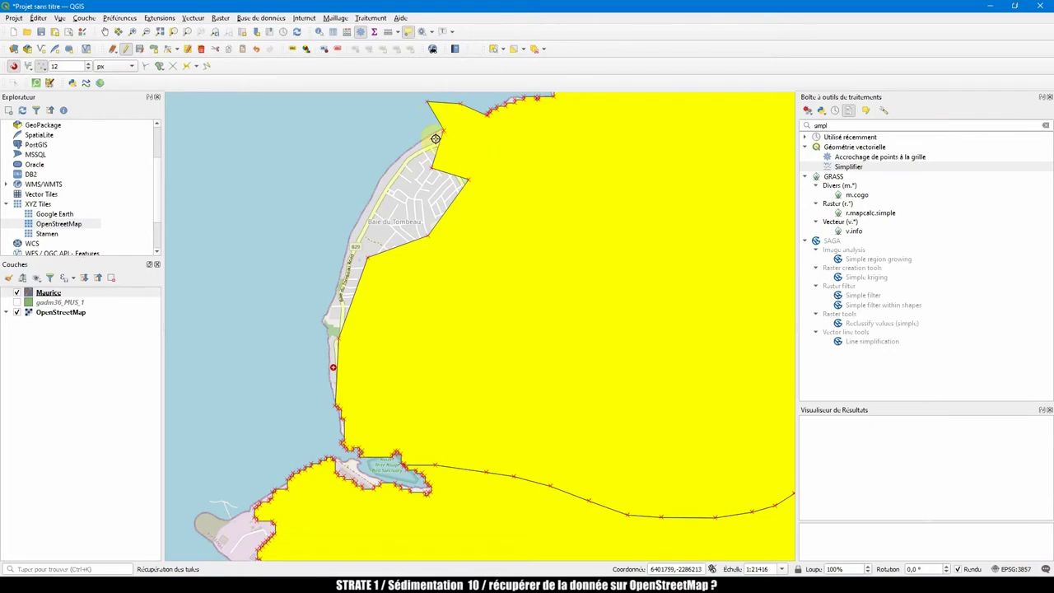
click(449, 172)
scroll(446, 196, down, 1)
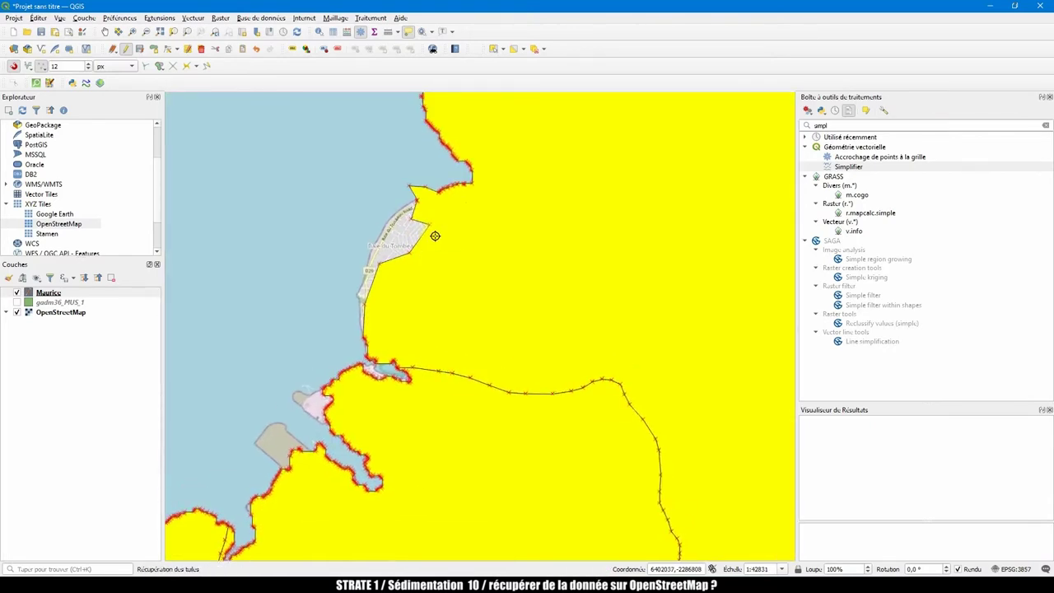
scroll(440, 218, down, 2)
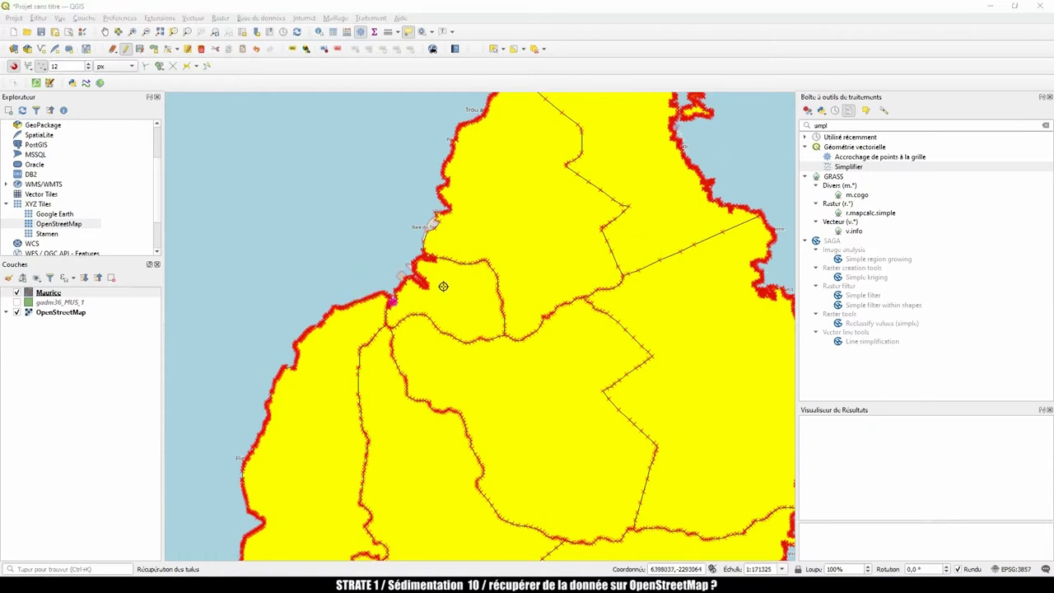
mouse_move(492, 301)
click(436, 222)
click(439, 221)
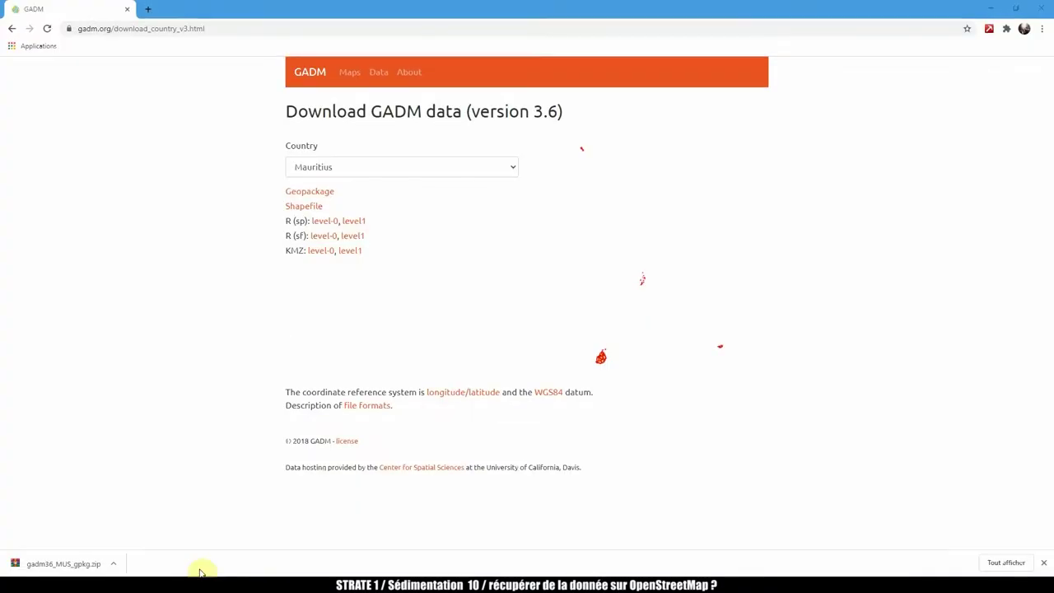
Switch to the web browser and open mapshaper.org in a new tab
click(144, 8)
text(mapshaper.org)
key(Return)
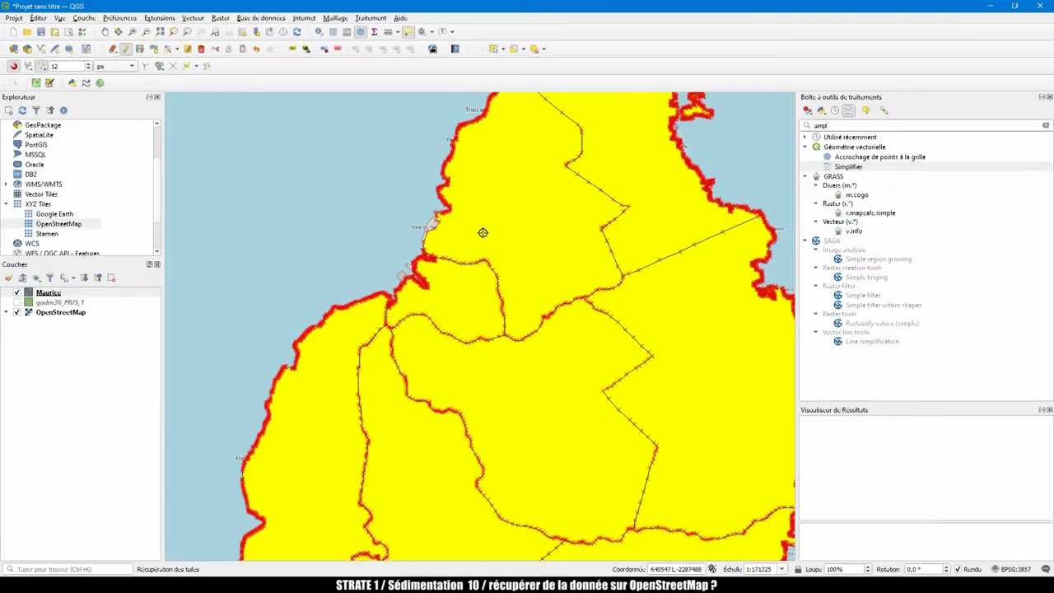
In QGIS, end editing of the Maurice layer without saving the changes and deselect all its districts
click(125, 49)
click(535, 298)
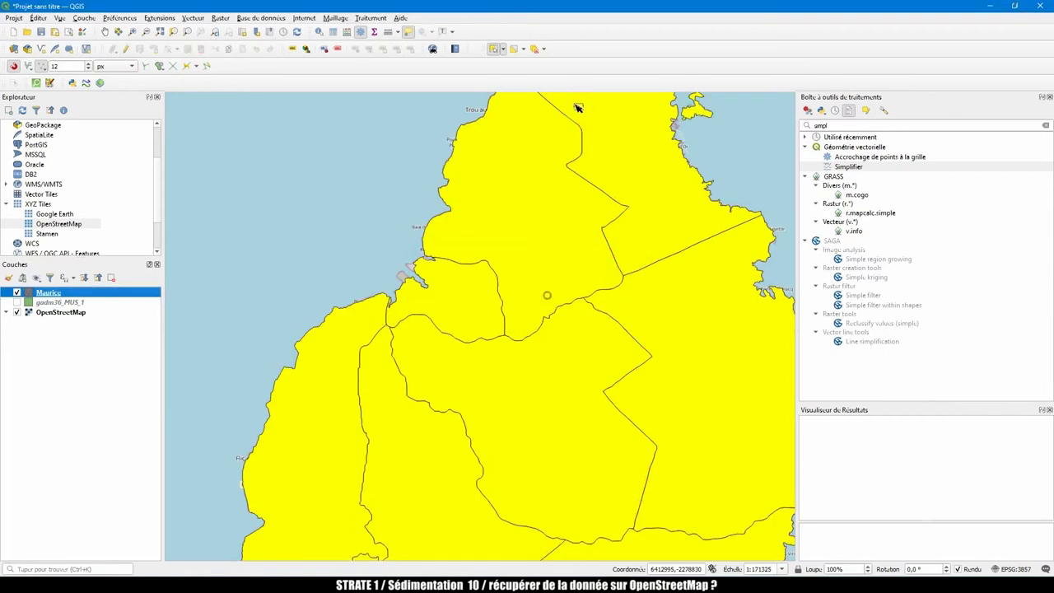
click(534, 48)
click(70, 295)
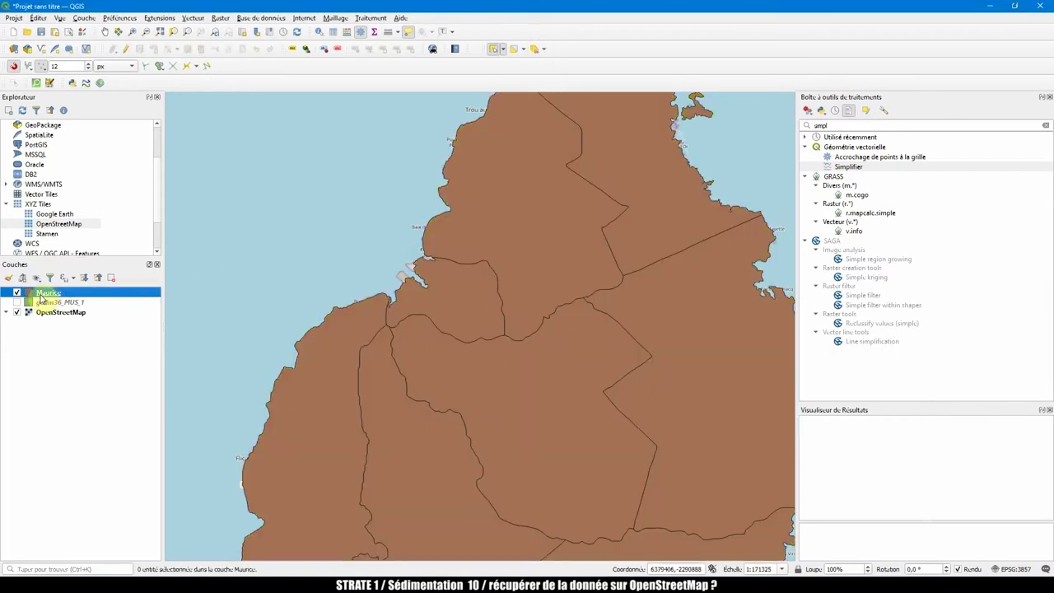
Export the Maurice layer as a GeoJSON file named Maurice, without adding the saved file to the map
right_click(56, 294)
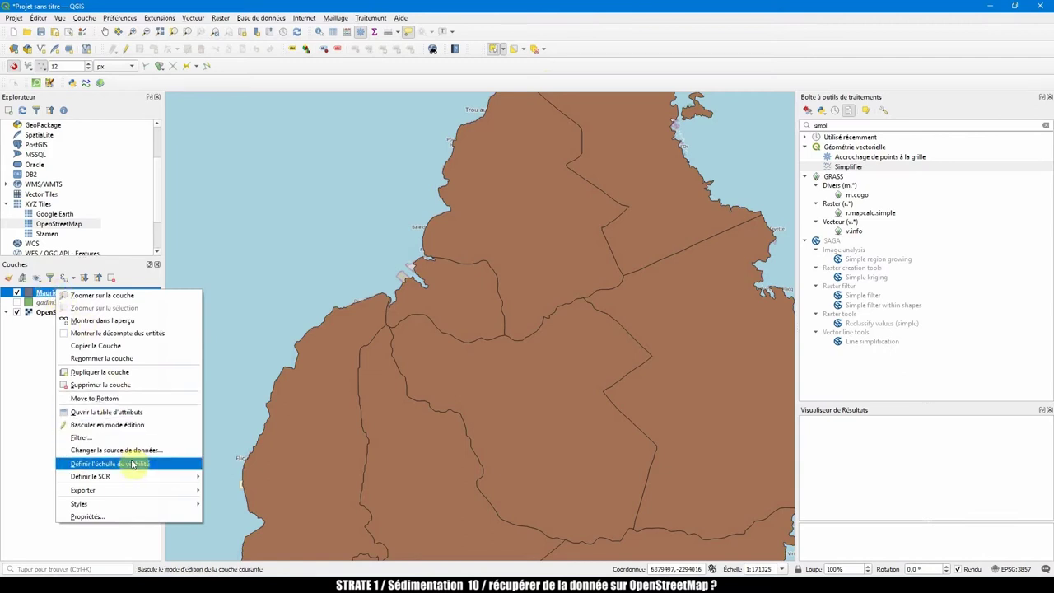
mouse_move(141, 490)
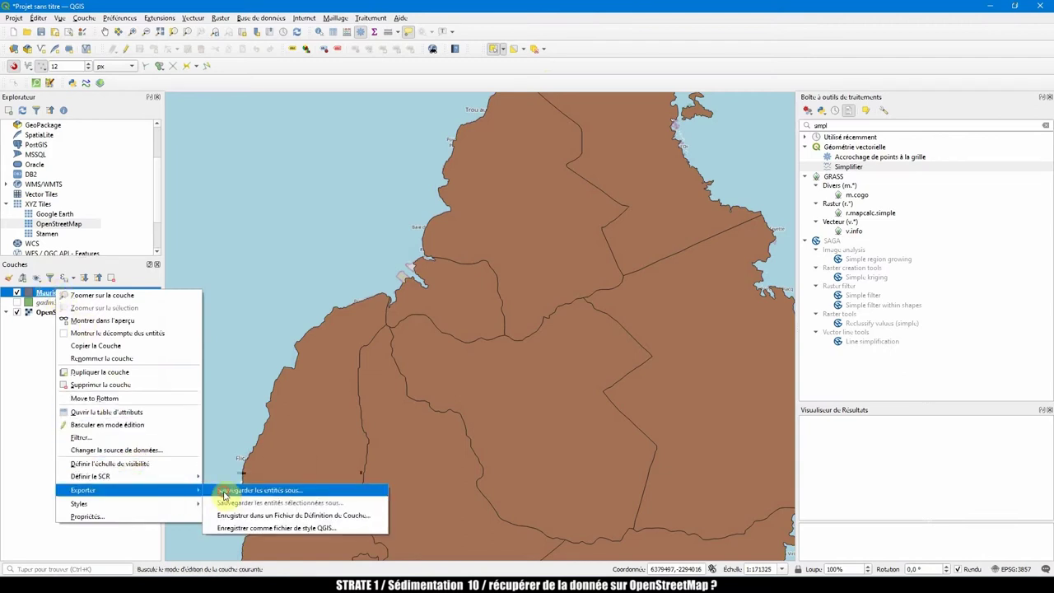
click(229, 493)
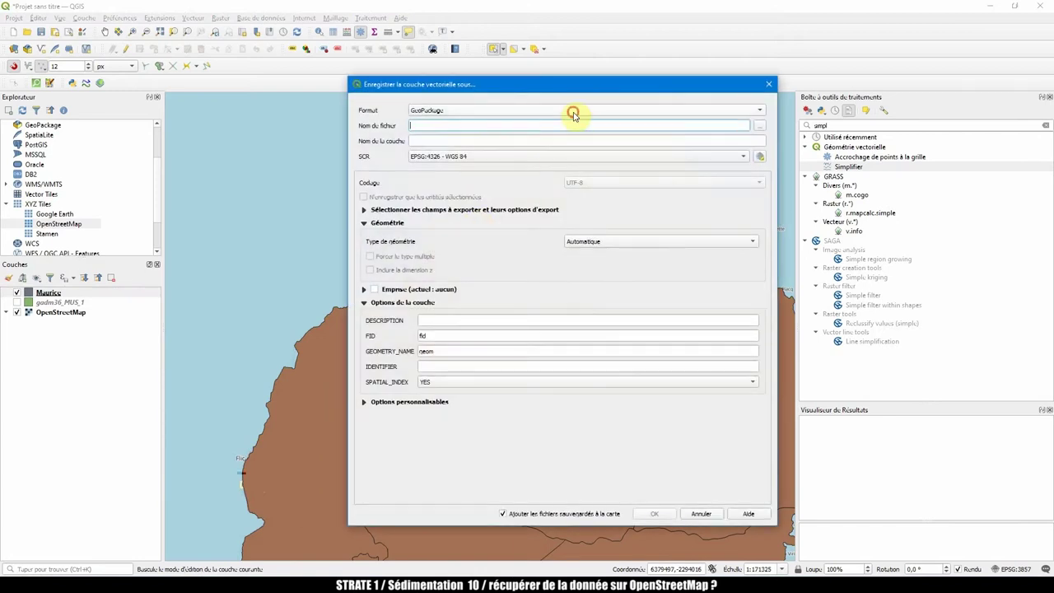
click(572, 112)
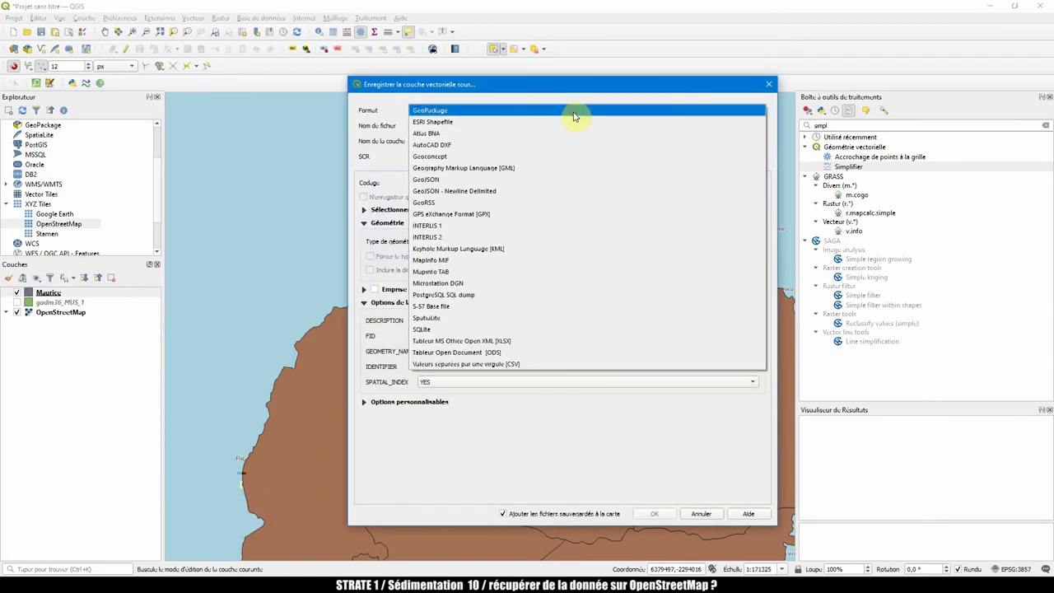
click(444, 180)
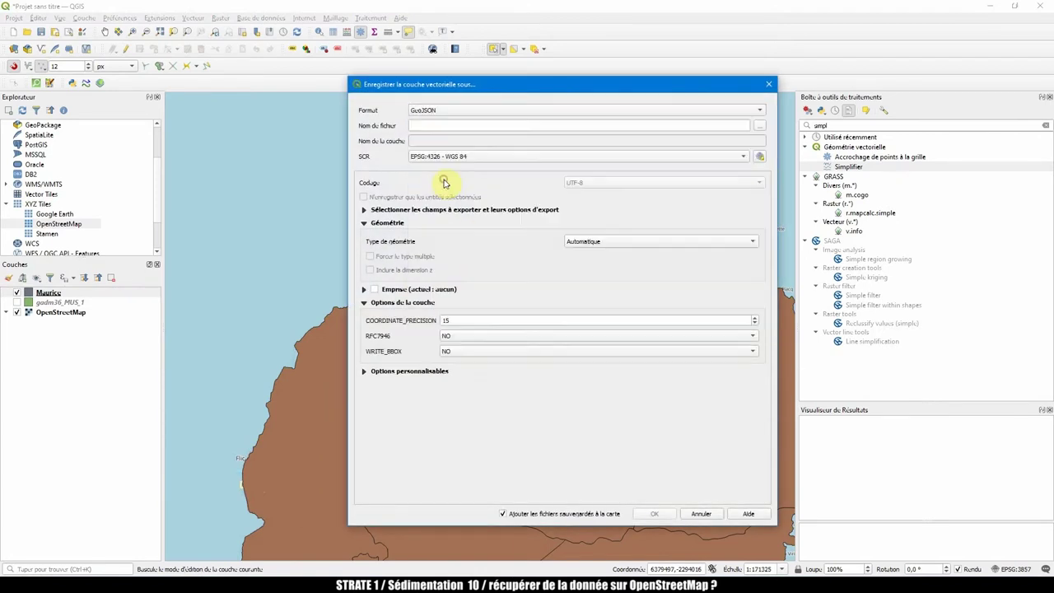
click(759, 124)
text(Maurice)
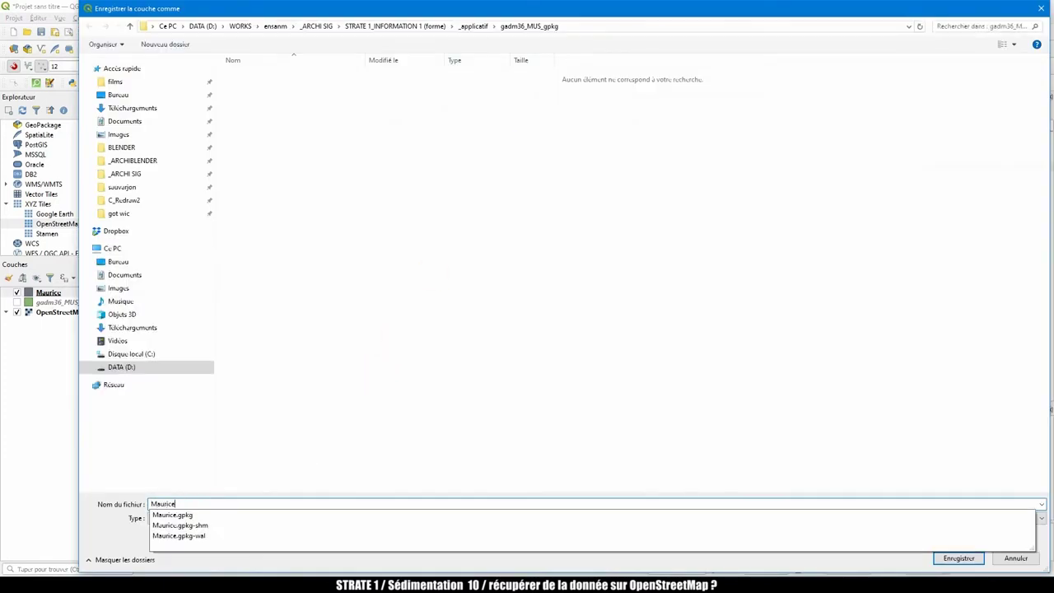
key(Return)
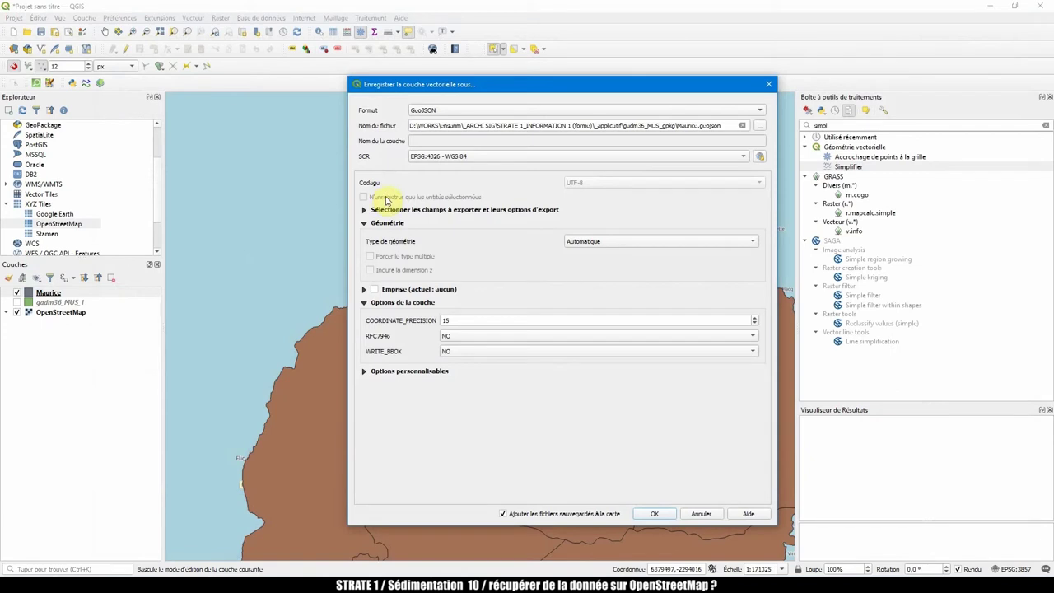
click(503, 514)
click(657, 513)
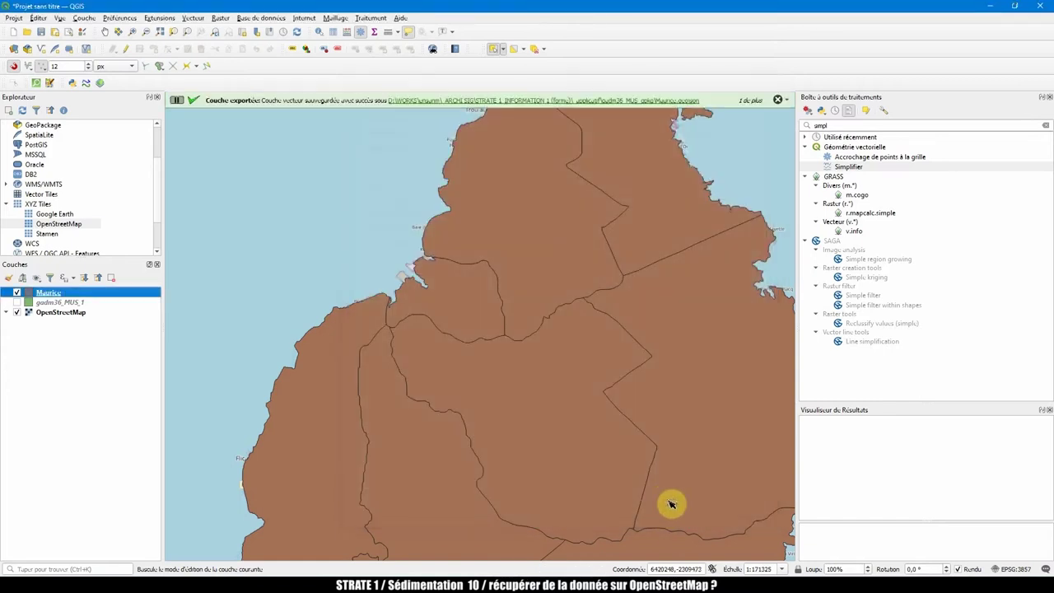
Switch to mapshaper in the browser and import Maurice.geojson with line intersection detection enabled
key(alt+Tab)
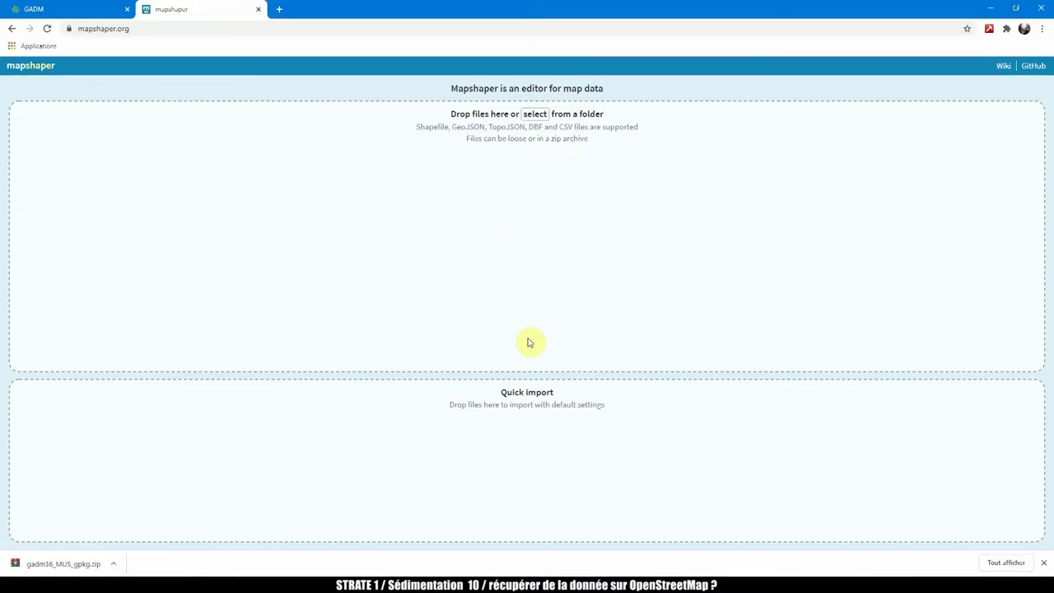
click(534, 116)
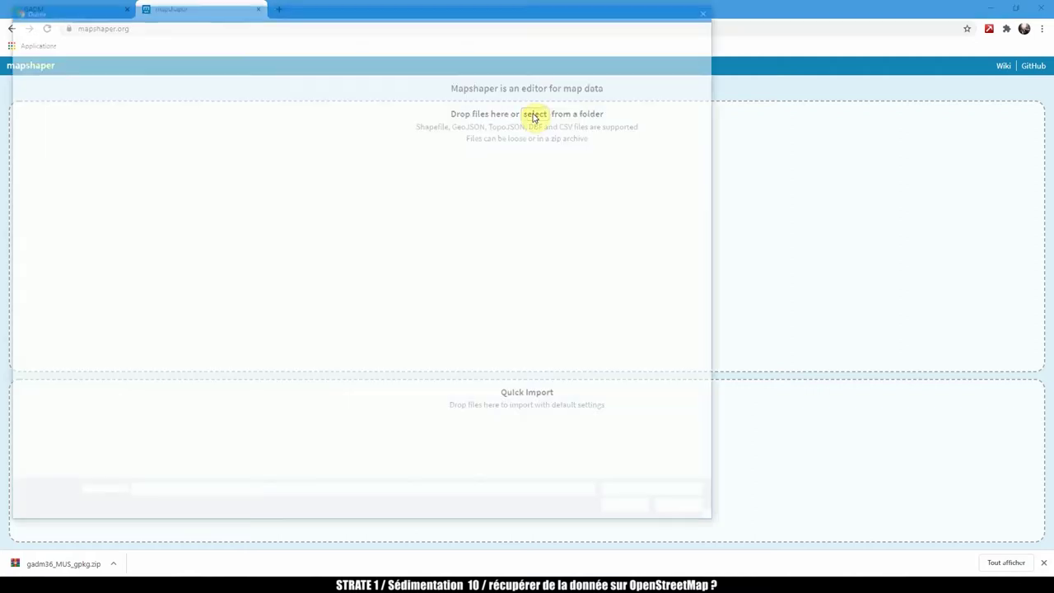
double_click(522, 190)
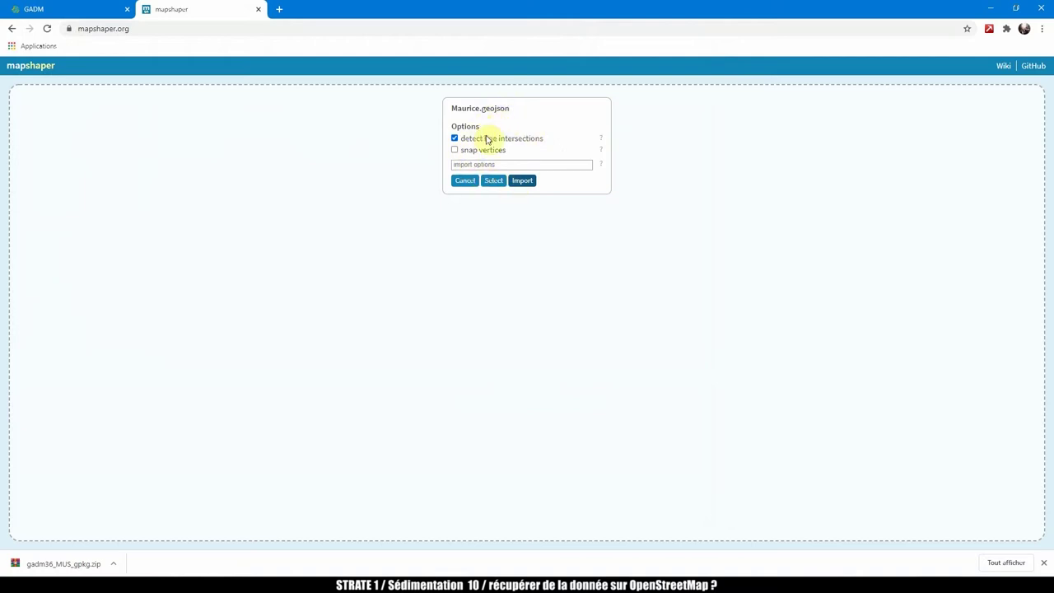
click(519, 181)
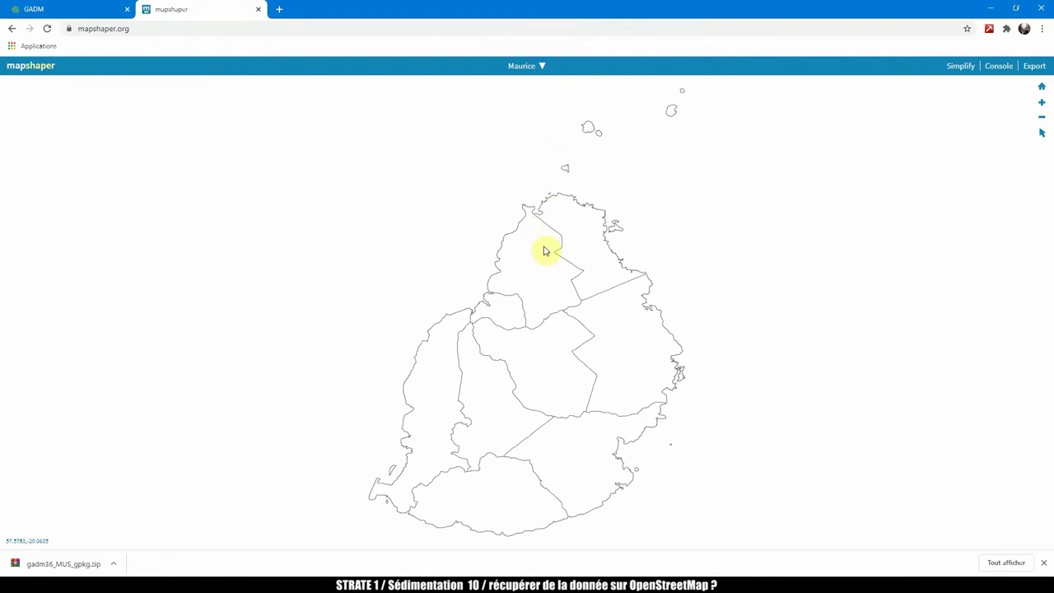
Start simplifying the Maurice layer with the Visvalingam / weighted area method
scroll(527, 254, up, 5)
scroll(494, 251, down, 5)
scroll(544, 257, down, 3)
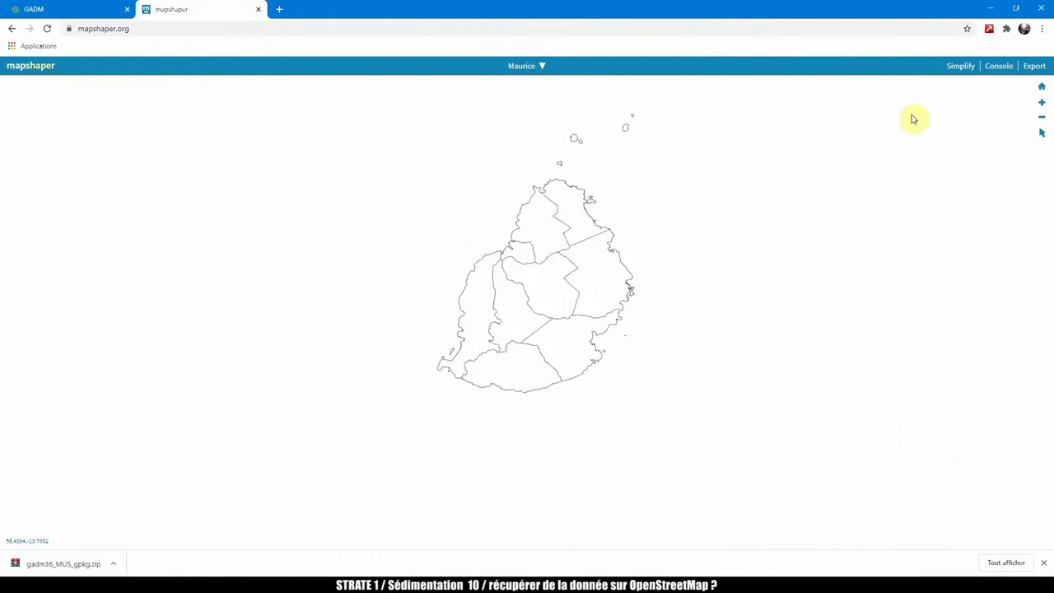
click(960, 68)
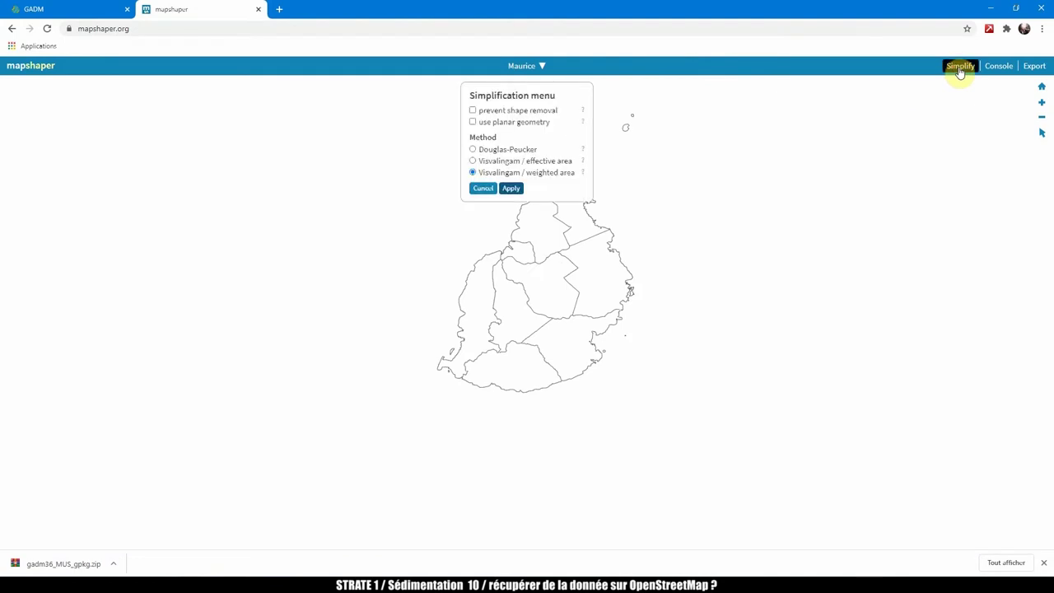
click(512, 192)
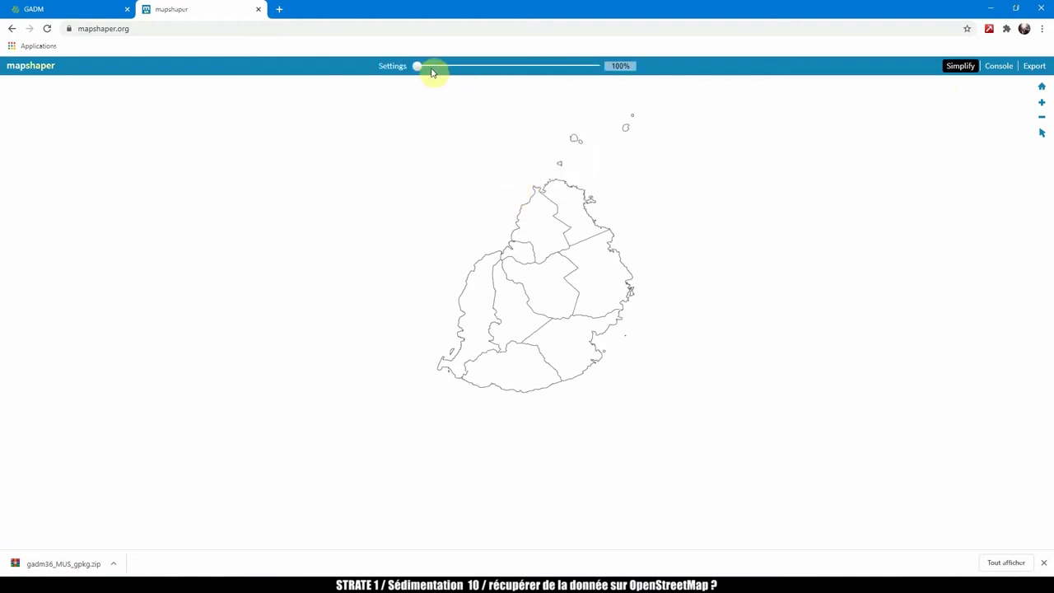
Try simplification levels of 0.74%, 0.02% and 66.1% on the district outlines
drag(420, 69, 584, 183)
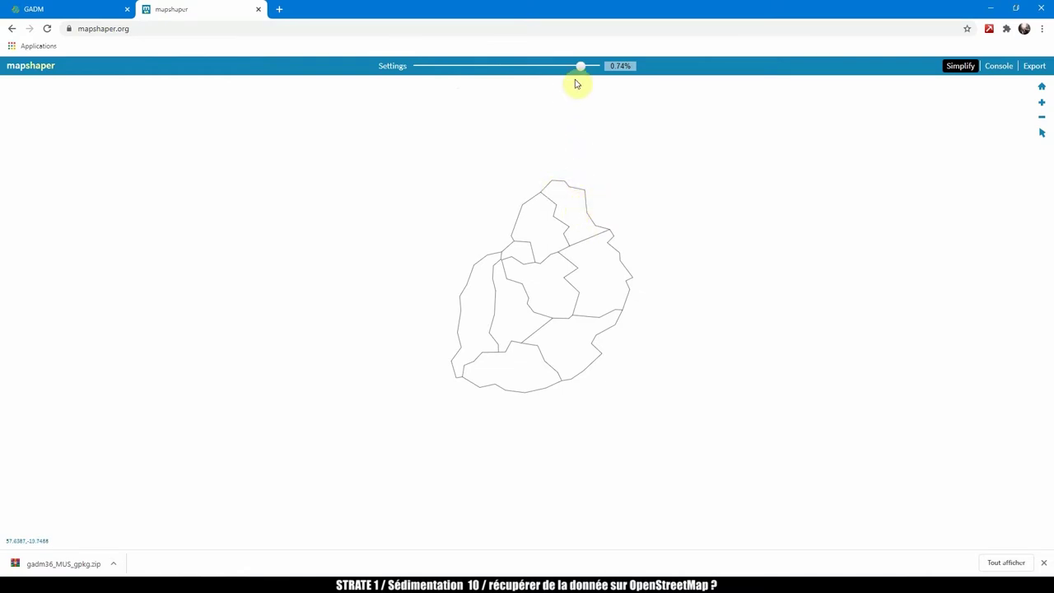
drag(581, 67, 594, 65)
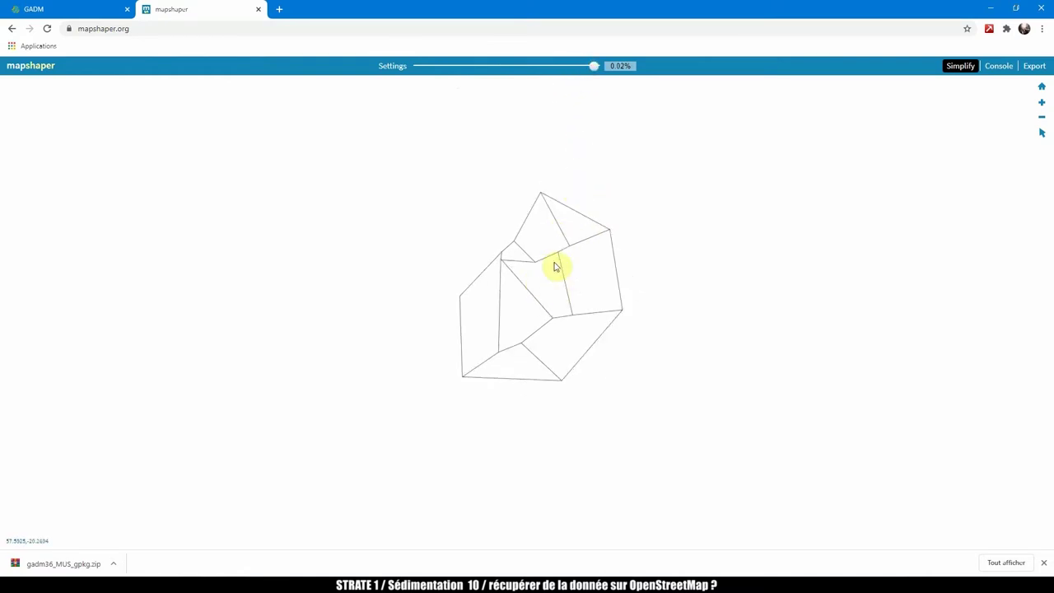
drag(595, 66, 561, 73)
scroll(559, 182, up, 3)
scroll(559, 177, up, 5)
drag(560, 66, 452, 70)
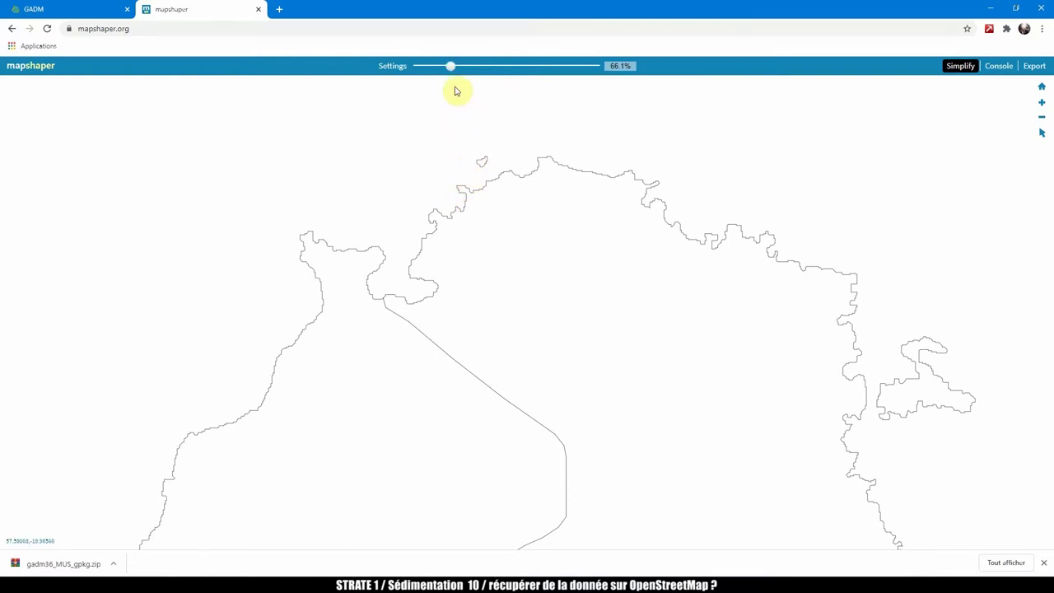
Set the simplification level to 31.5%, judging it on the detail of the island's northern coastline
drag(452, 66, 480, 67)
scroll(474, 202, up, 5)
scroll(477, 252, up, 2)
scroll(510, 243, down, 5)
scroll(527, 253, up, 3)
scroll(512, 252, up, 2)
drag(485, 68, 490, 70)
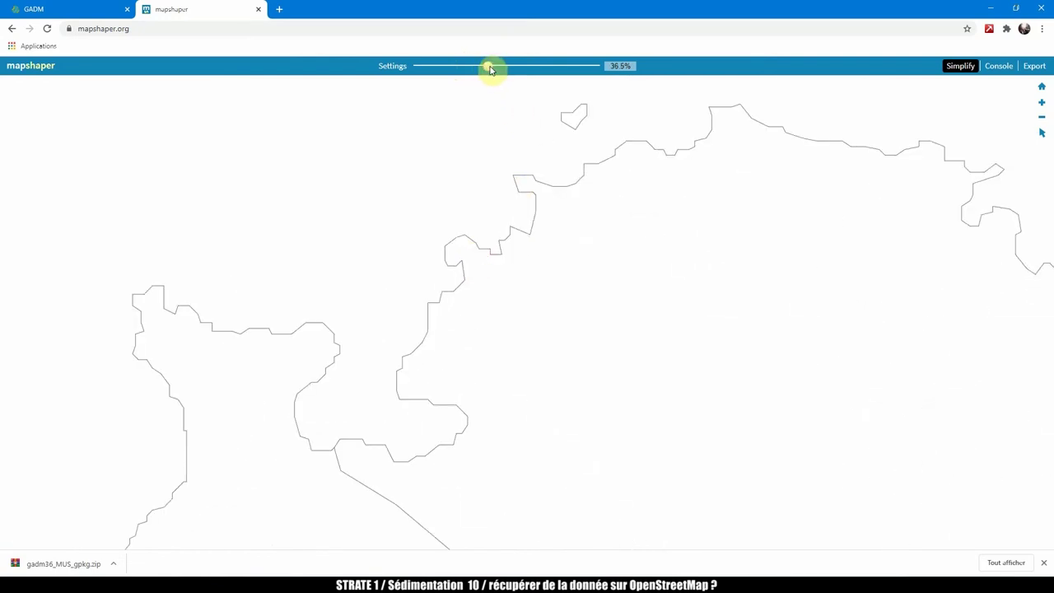
click(499, 69)
Export the simplified districts from mapshaper as GeoJSON and show the downloaded Maurice.json in its folder
scroll(588, 245, down, 5)
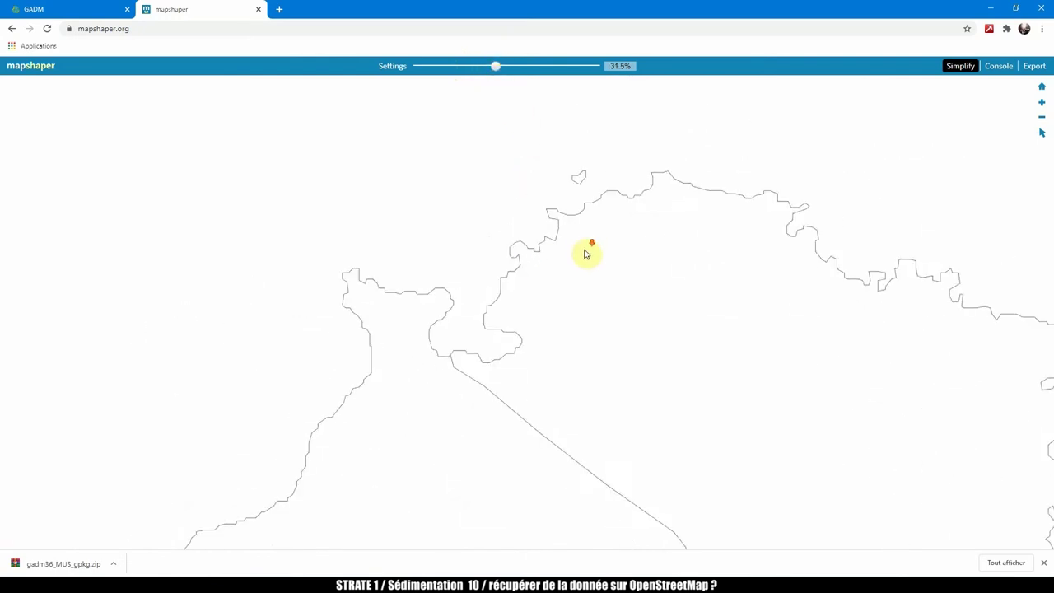
drag(604, 309, 536, 192)
scroll(568, 297, down, 3)
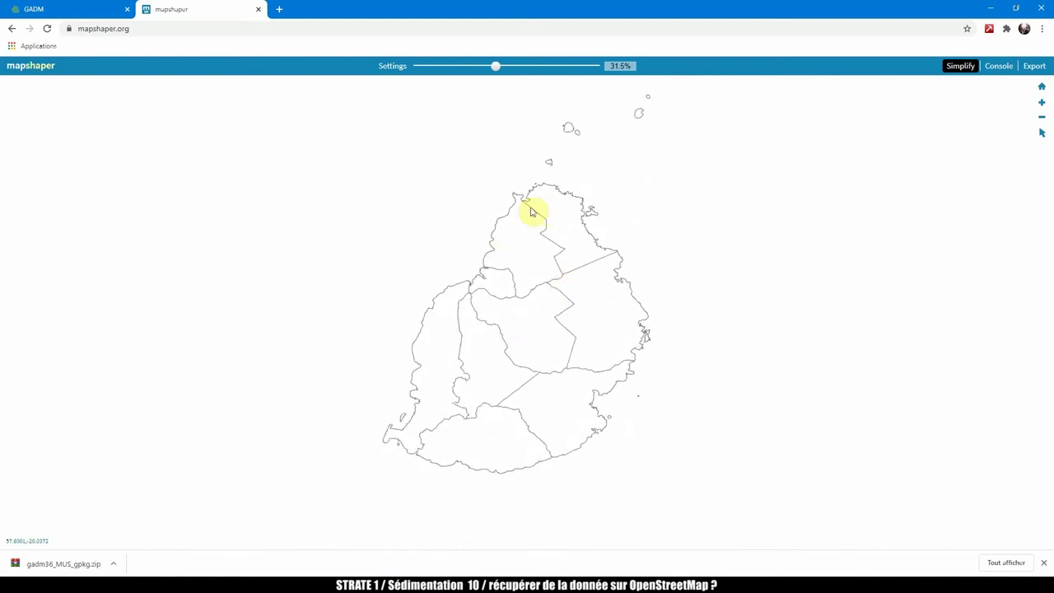
click(1033, 67)
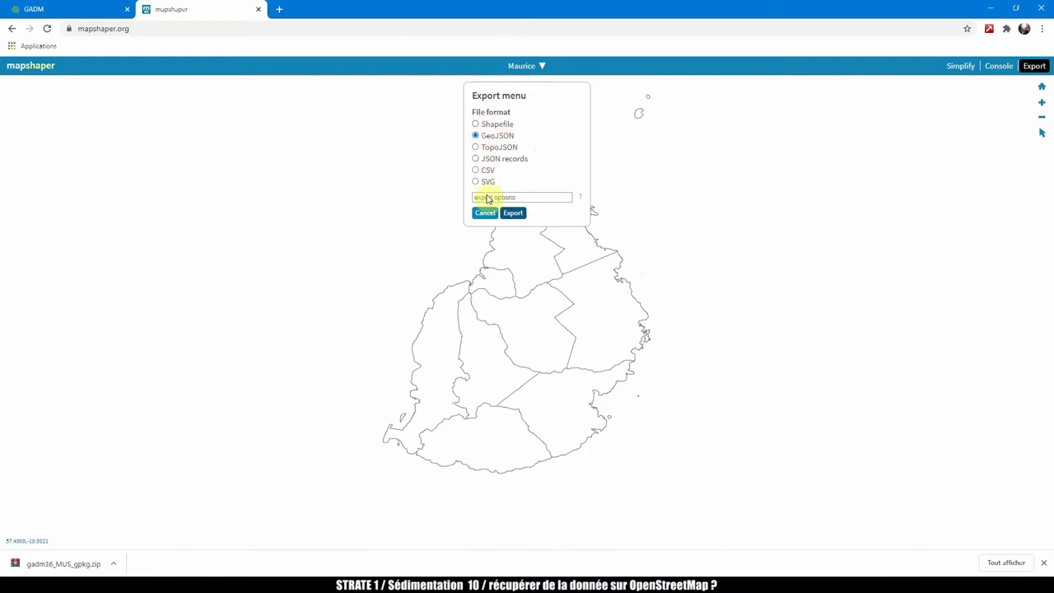
click(513, 213)
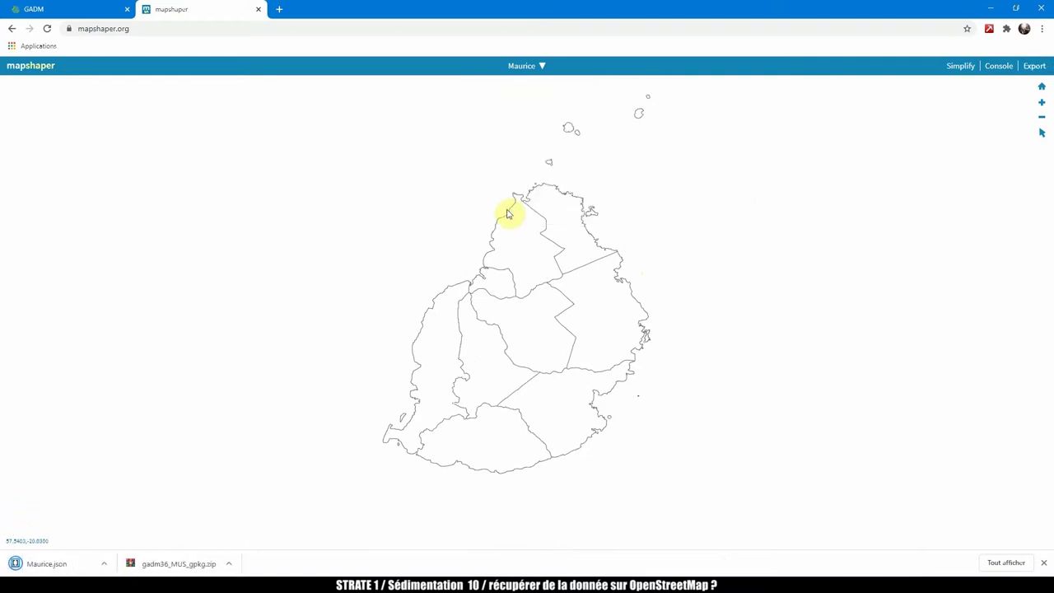
click(113, 564)
click(132, 526)
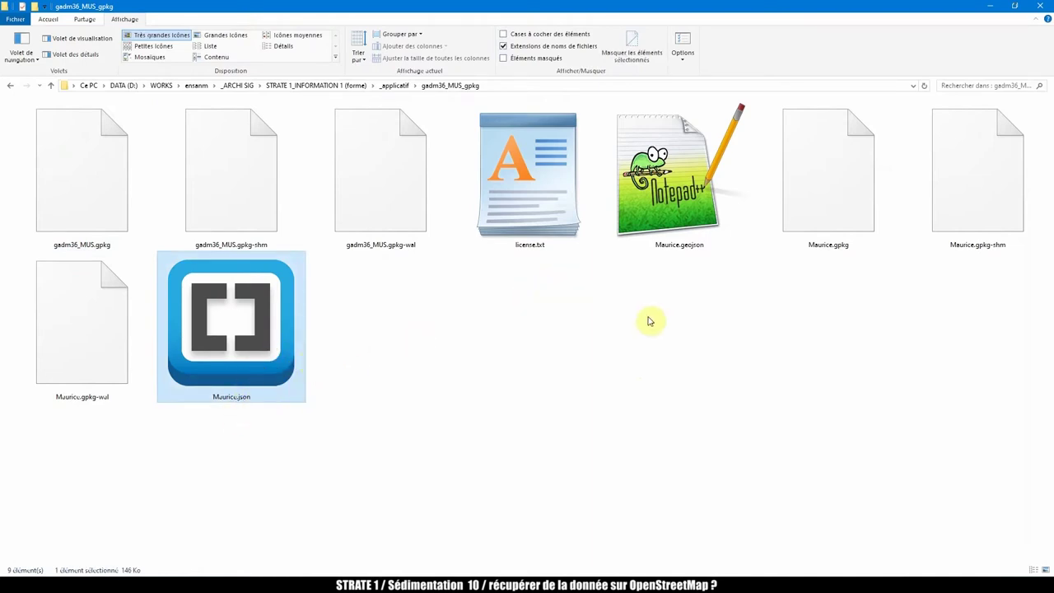
Delete the unsimplified Maurice.geojson file and load the simplified Maurice.json into QGIS as a layer
click(672, 219)
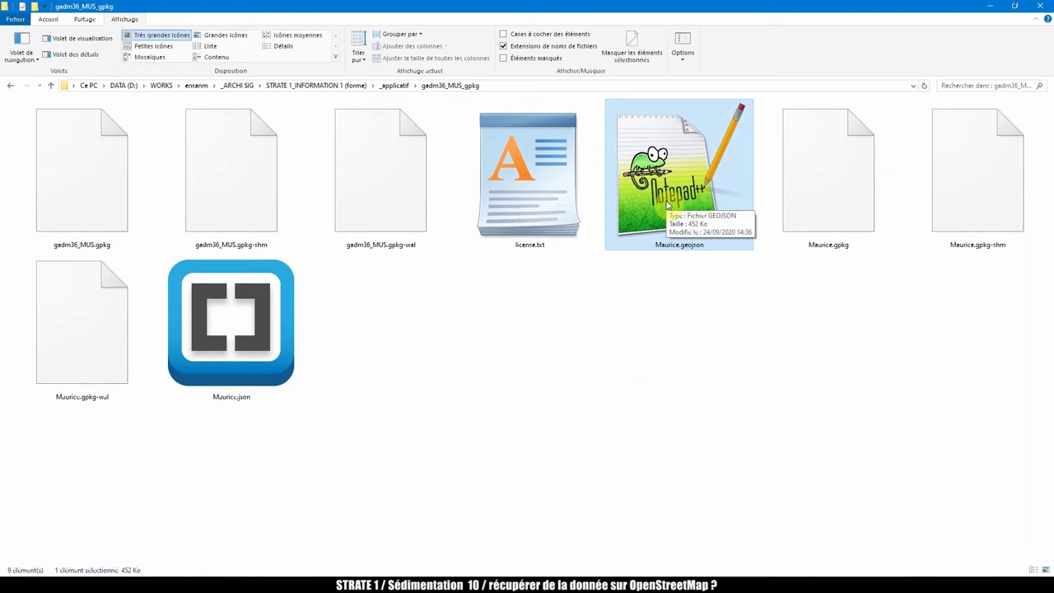
key(Delete)
drag(148, 336, 90, 358)
key(alt+Tab)
Hide the original Maurice layer and inspect the simplified layer's coastline and shared district borders
click(16, 302)
scroll(452, 196, up, 3)
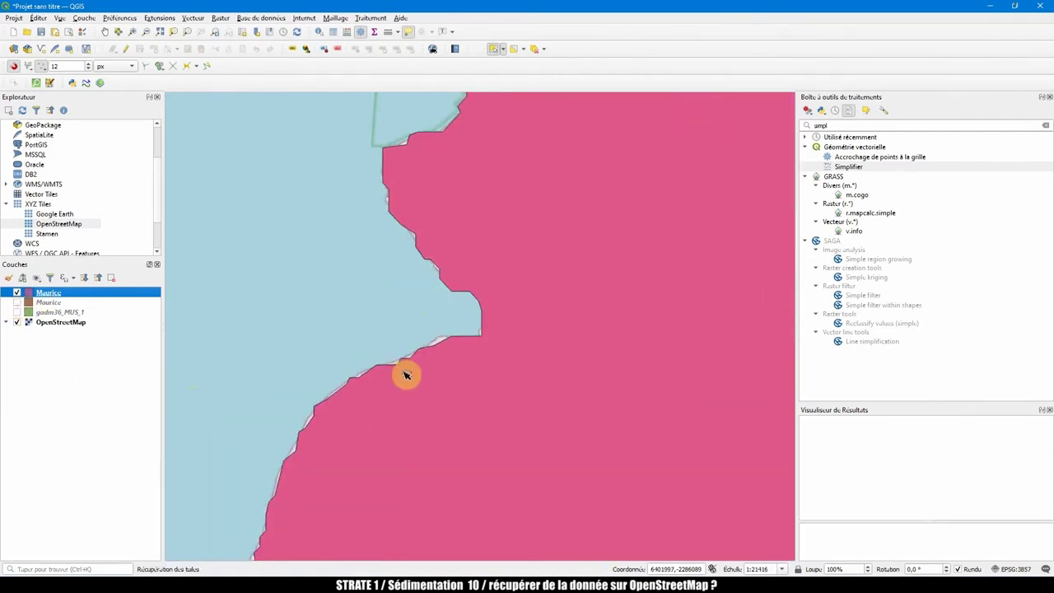
drag(421, 188, 369, 330)
scroll(488, 242, down, 4)
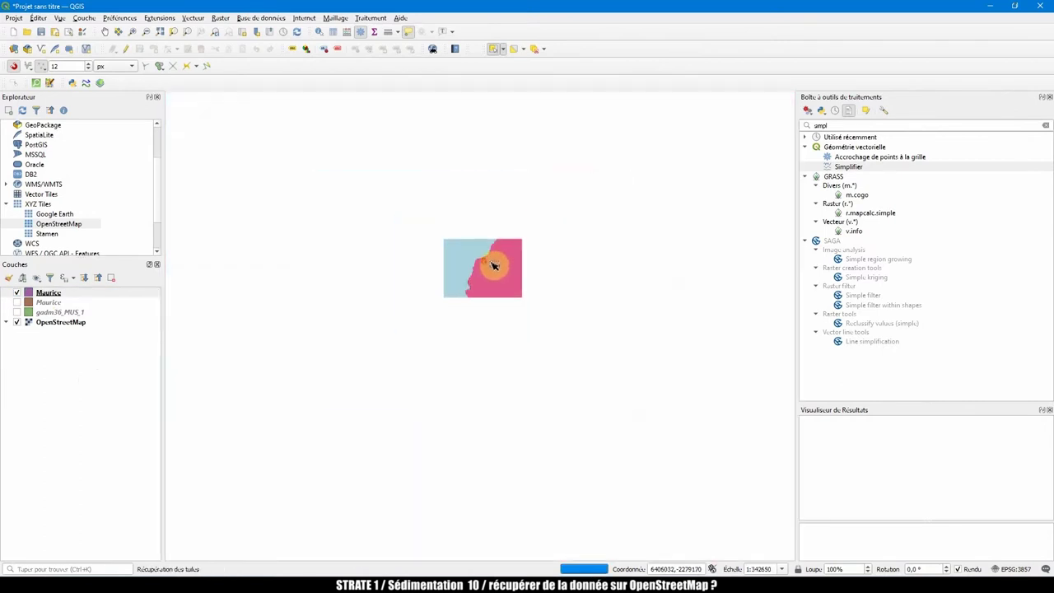
drag(525, 301, 536, 285)
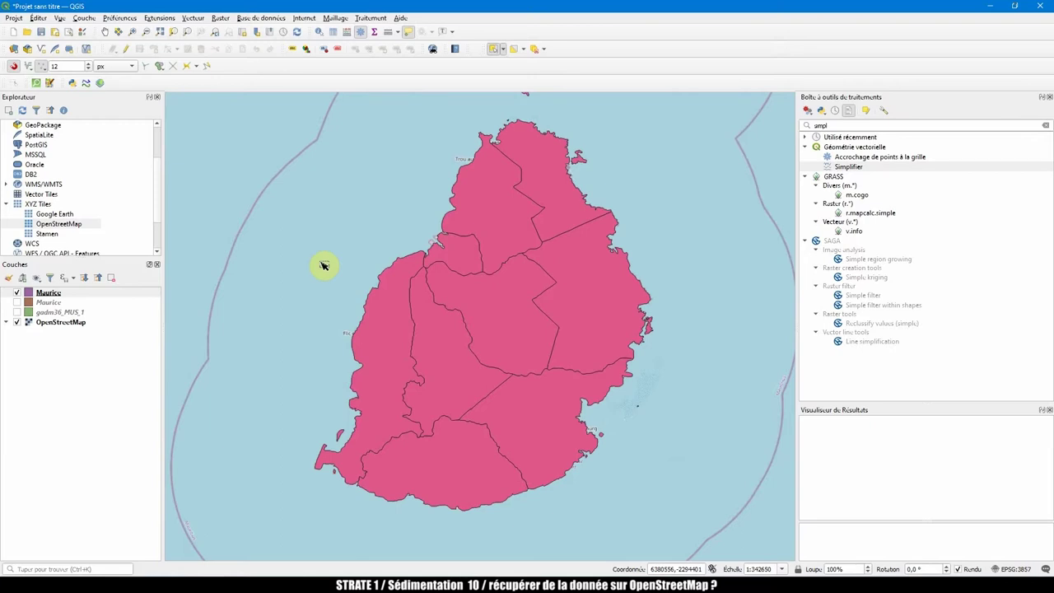
click(82, 293)
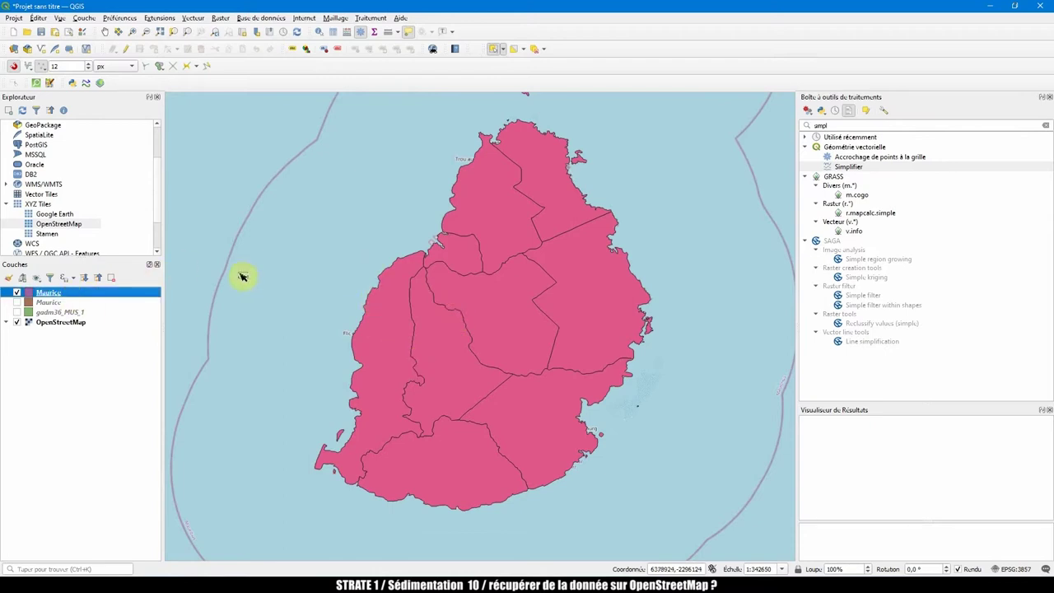
drag(58, 298, 44, 298)
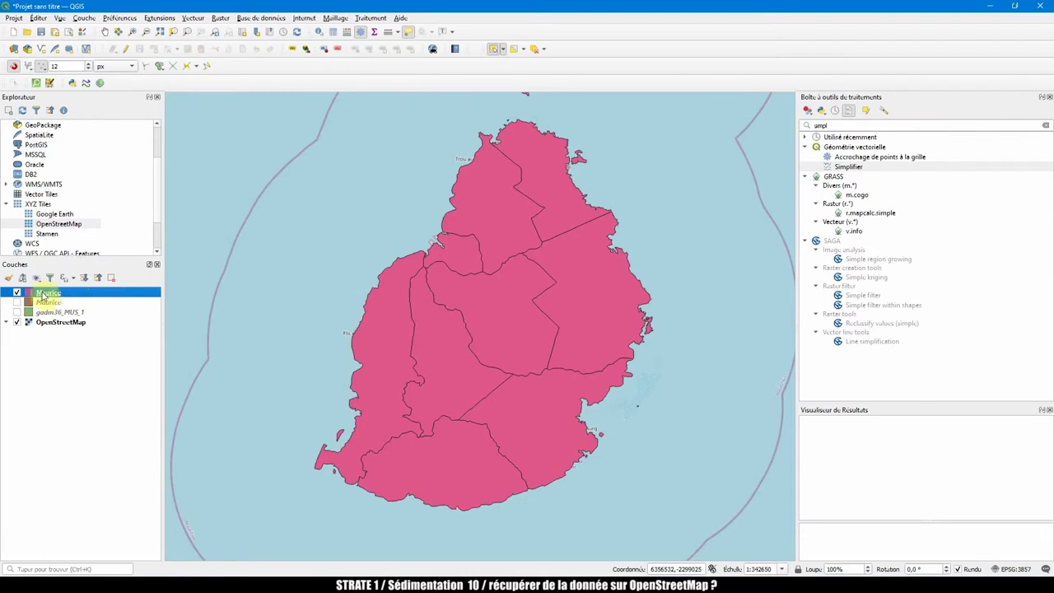
right_click(41, 295)
click(42, 297)
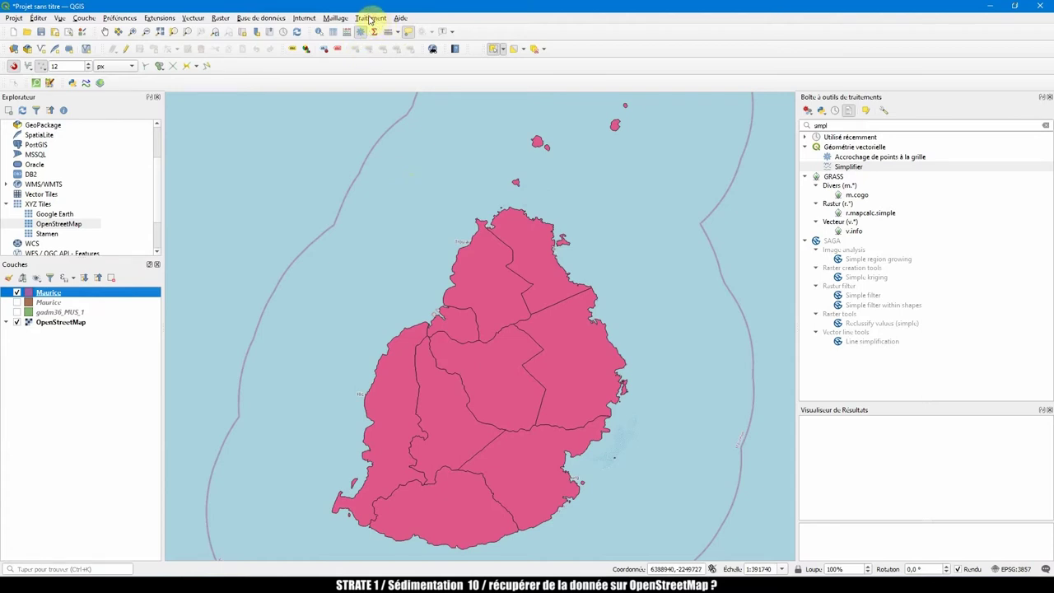
Search all plugins in the plugin manager for "generalizer" and show the details of Generalizer3
click(157, 18)
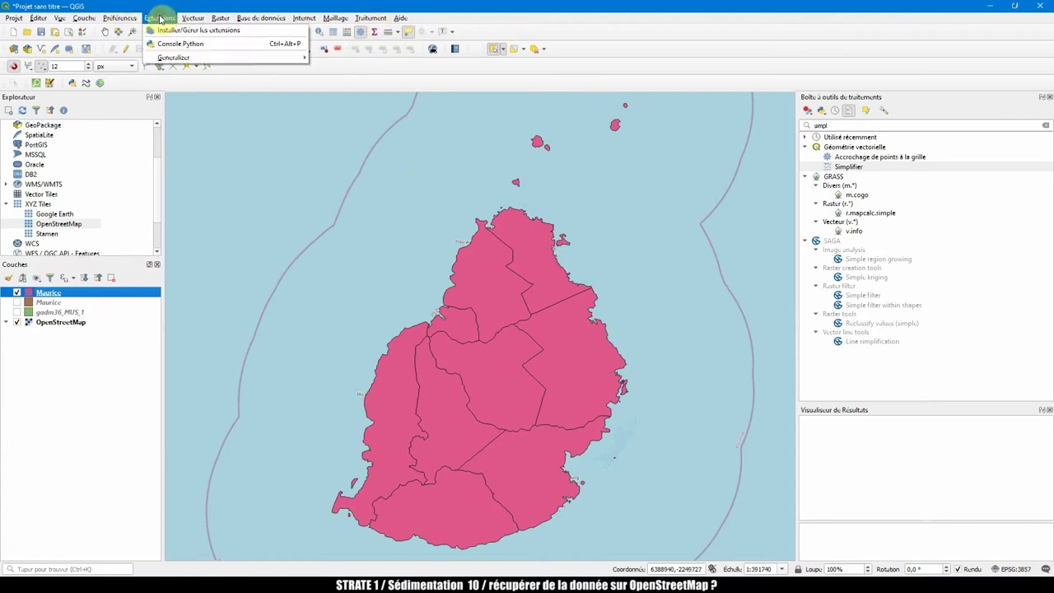
click(197, 33)
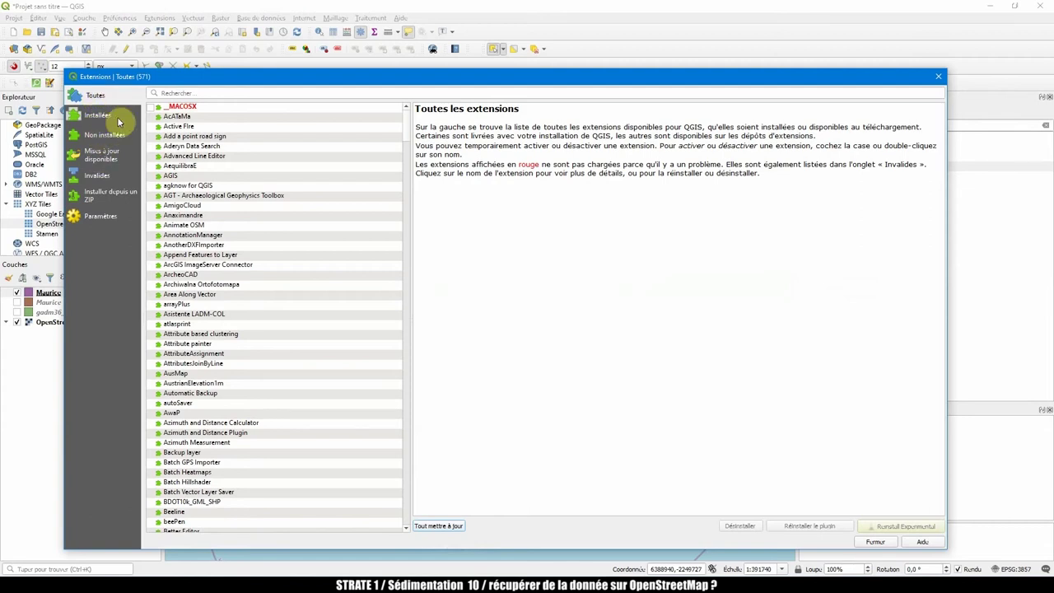
click(98, 116)
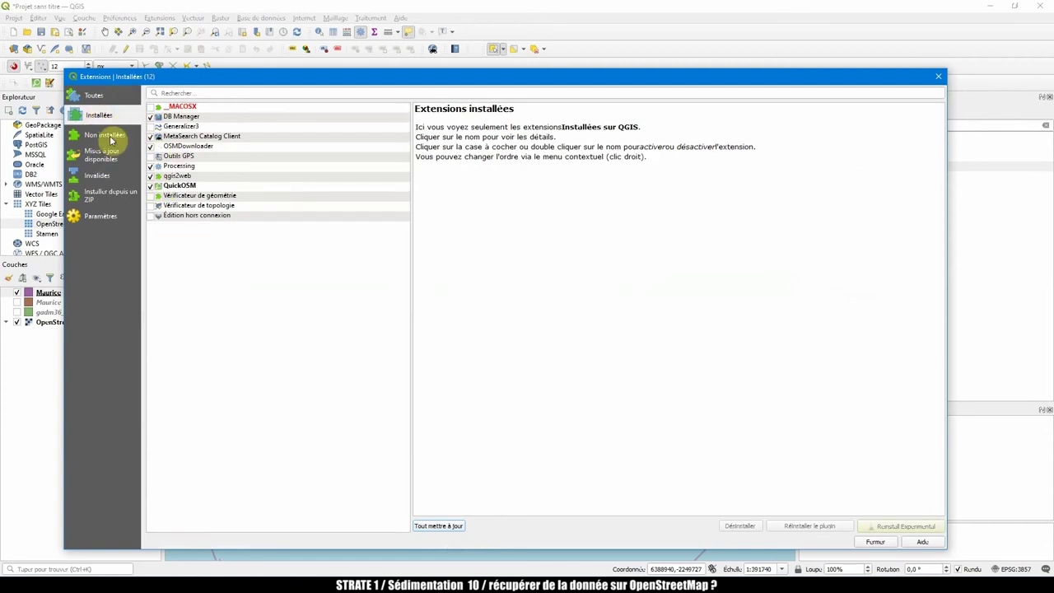
click(95, 96)
click(187, 92)
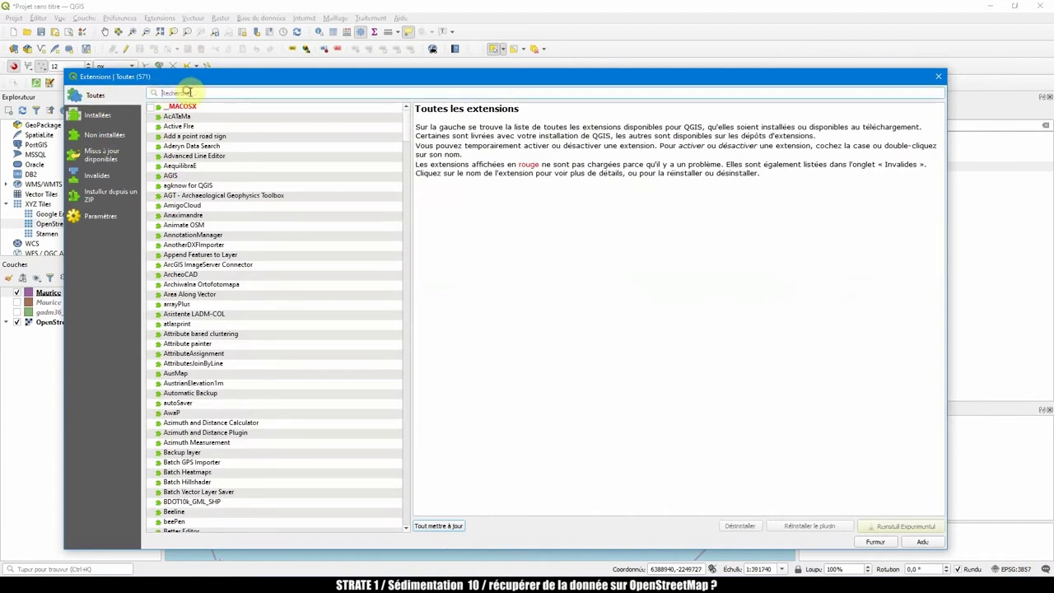
text(gener)
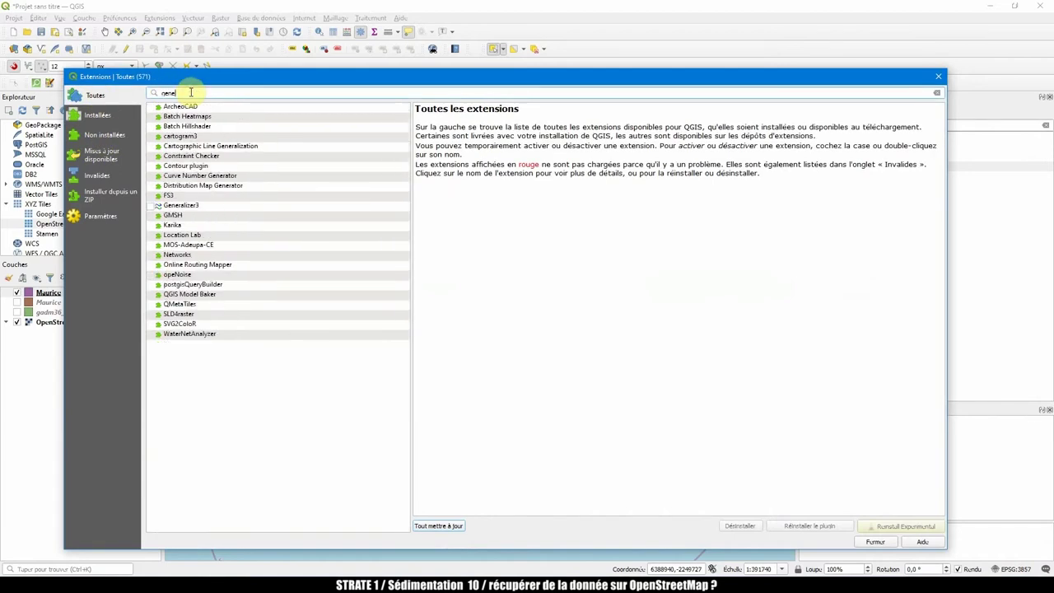
text(alize)
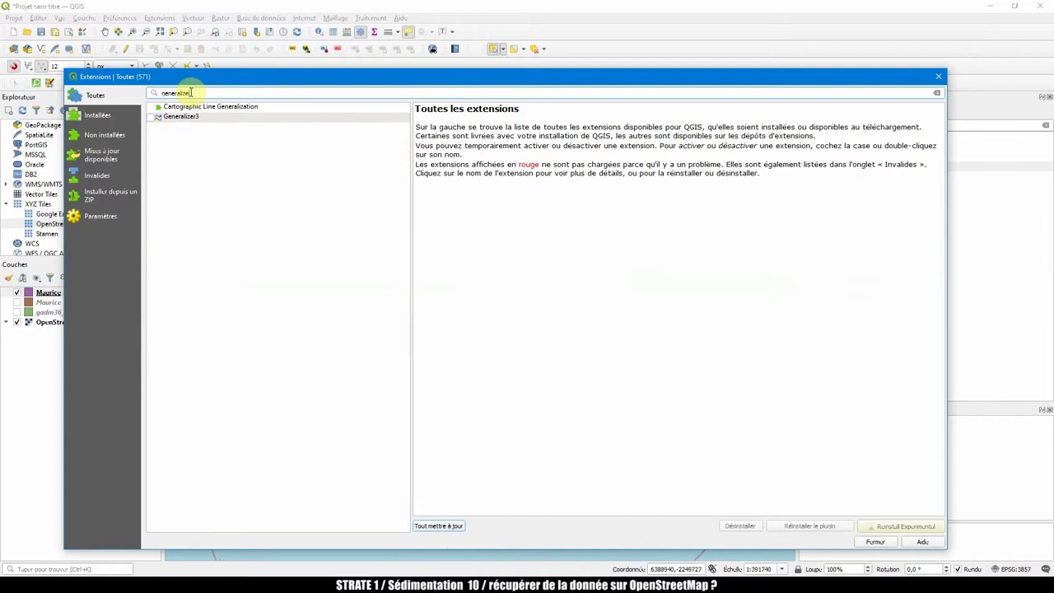
text(r)
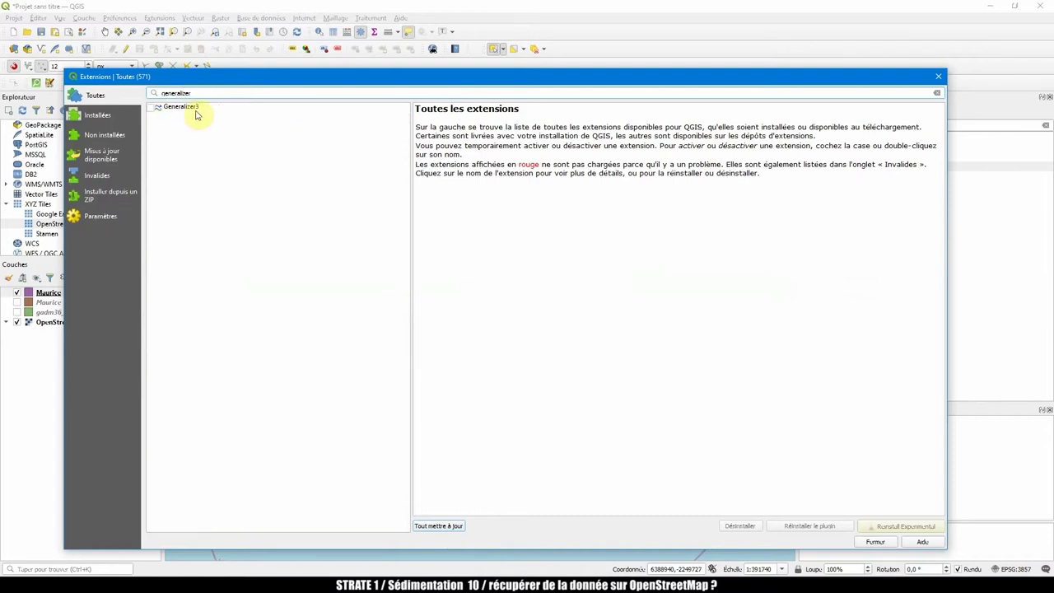
click(196, 108)
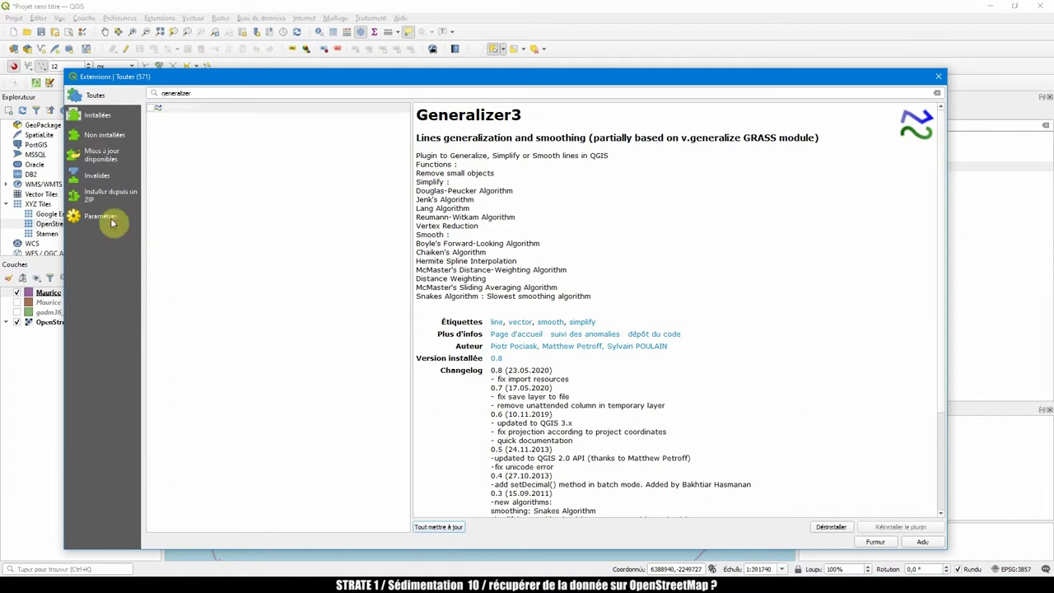
Configure the plugin manager to show experimental plugins and to check for updates every month (tous les mois)
click(96, 218)
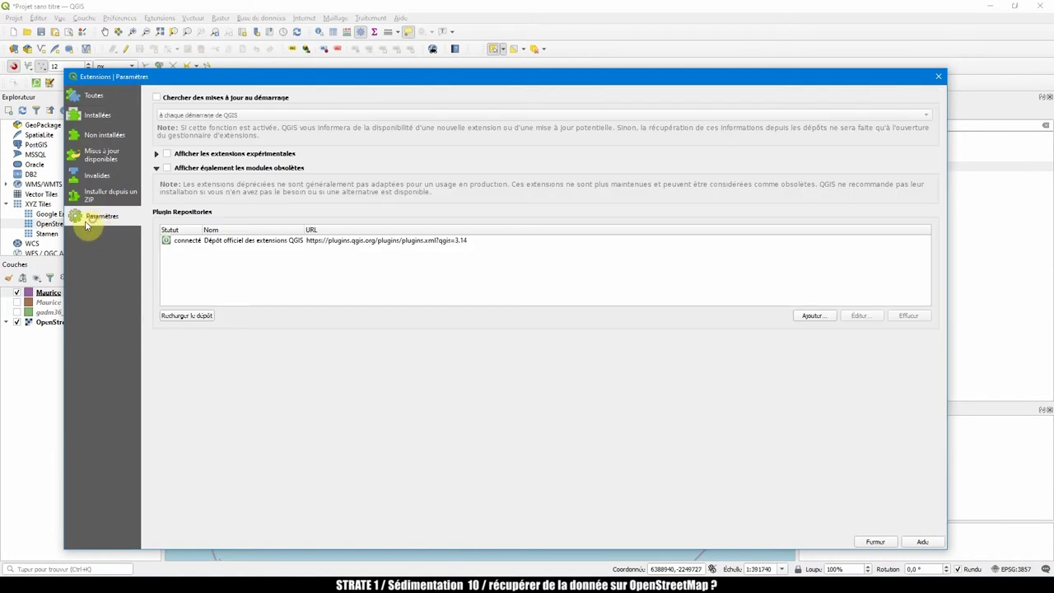
click(168, 156)
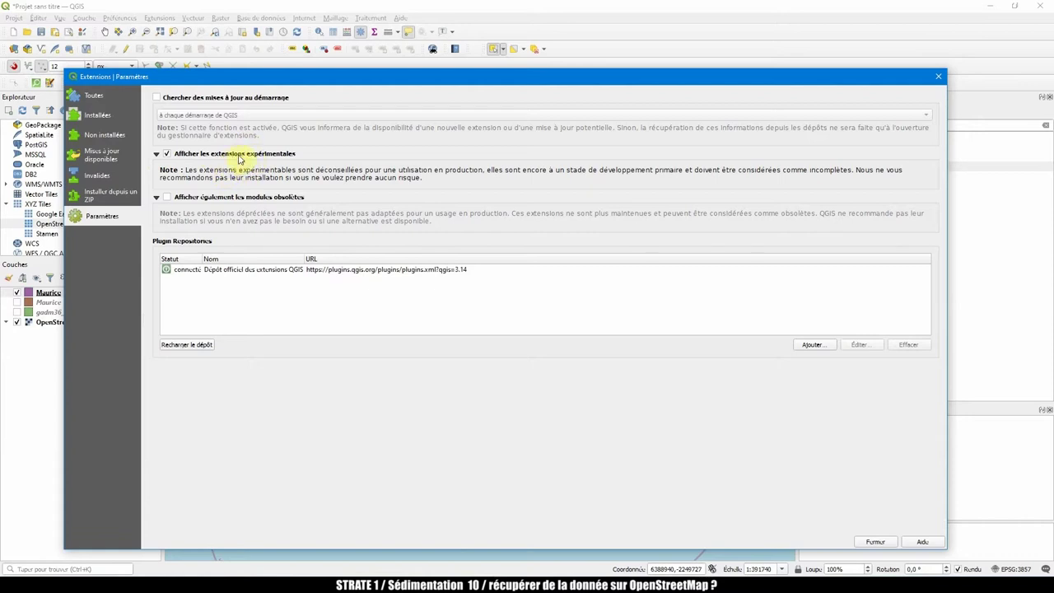
click(159, 98)
click(239, 116)
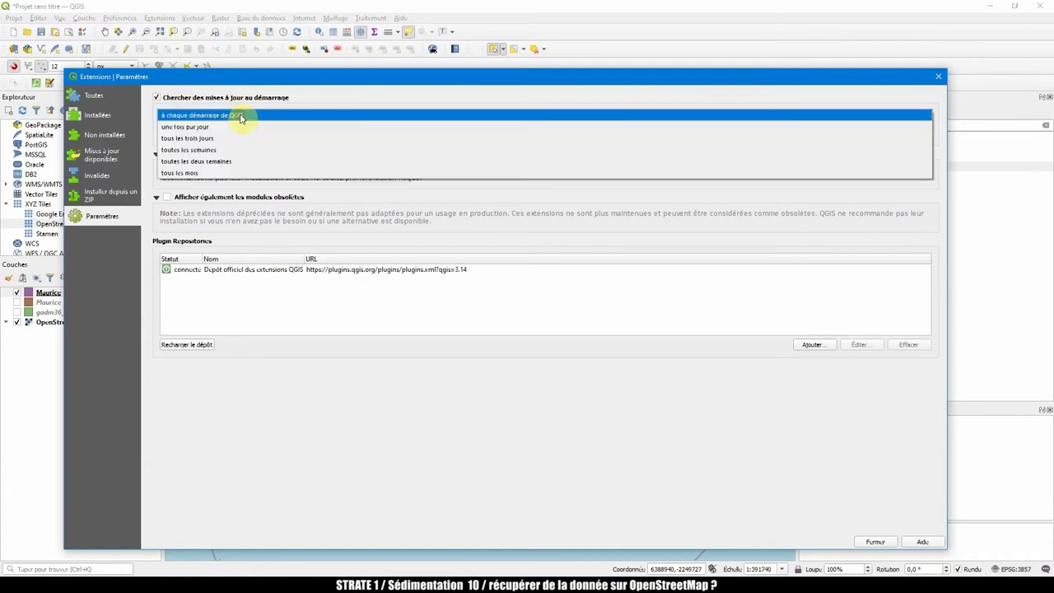
click(196, 161)
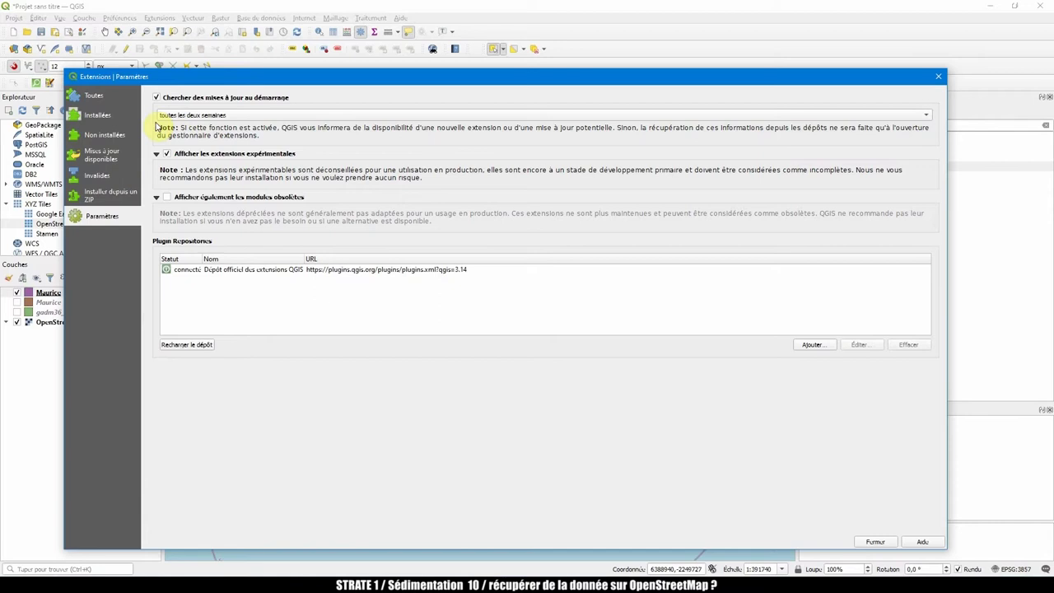
click(208, 116)
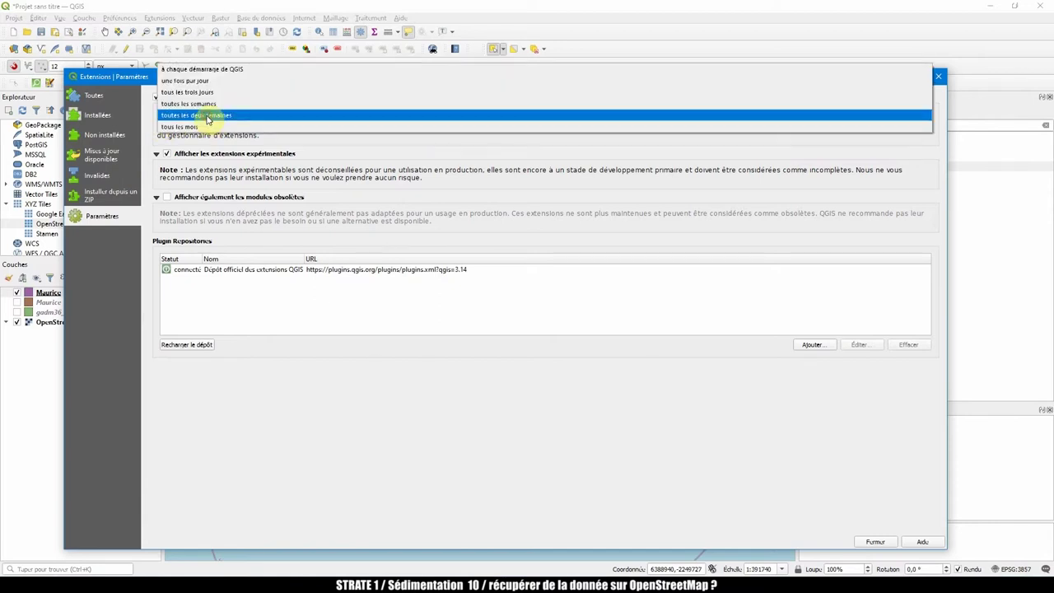
click(210, 124)
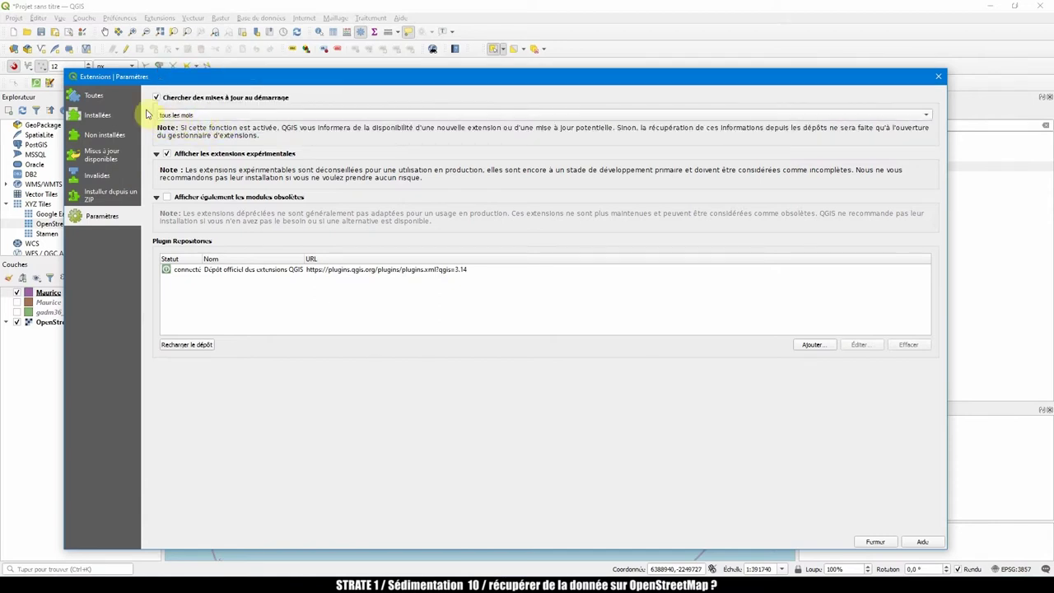
Review Generalizer3's experimental version notice among all plugins, enable the plugin and close the plugin manager
click(100, 95)
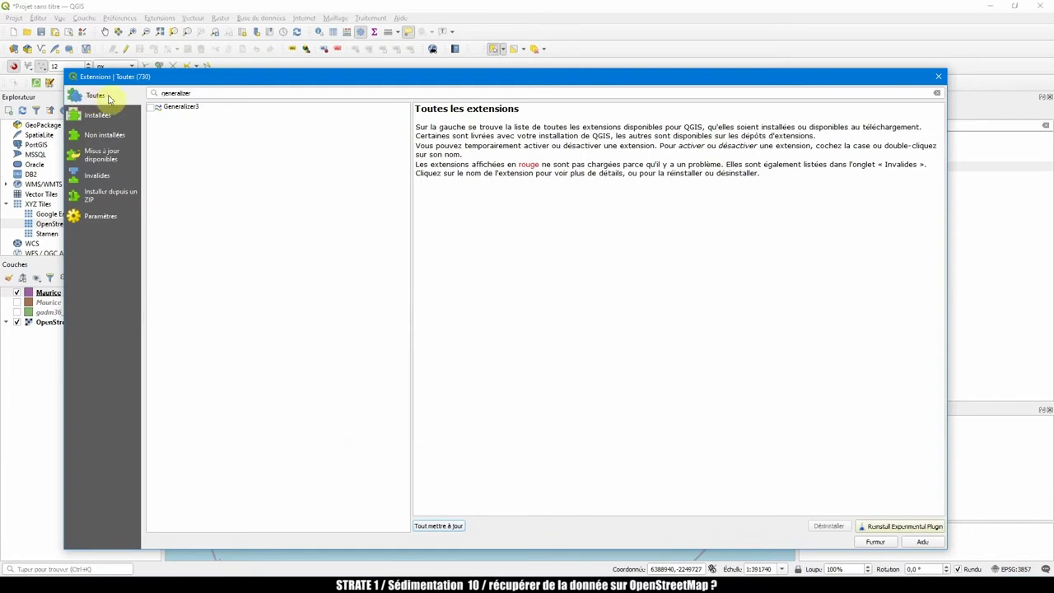
click(206, 93)
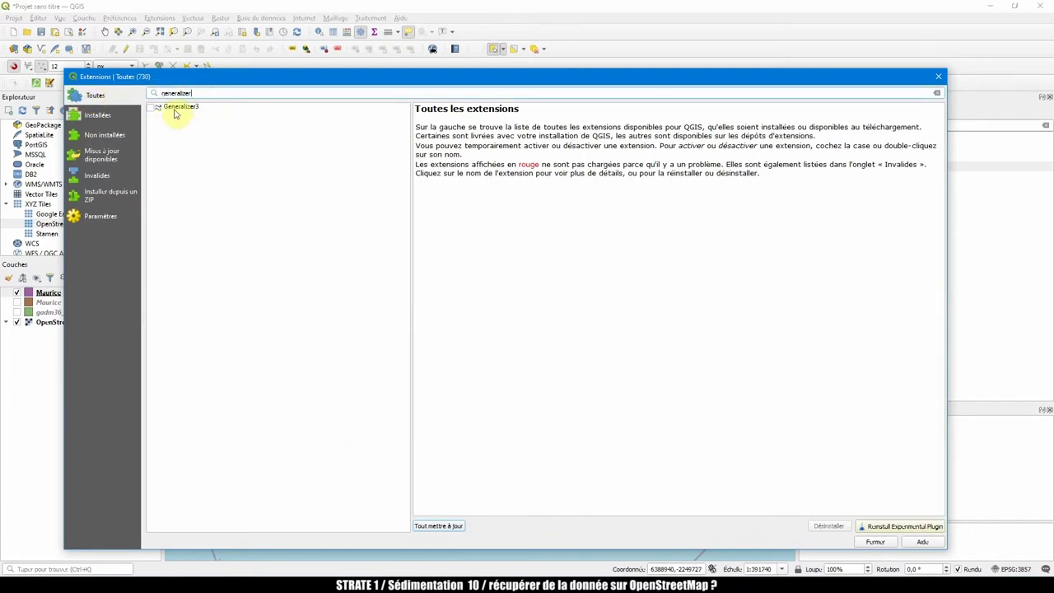
click(178, 111)
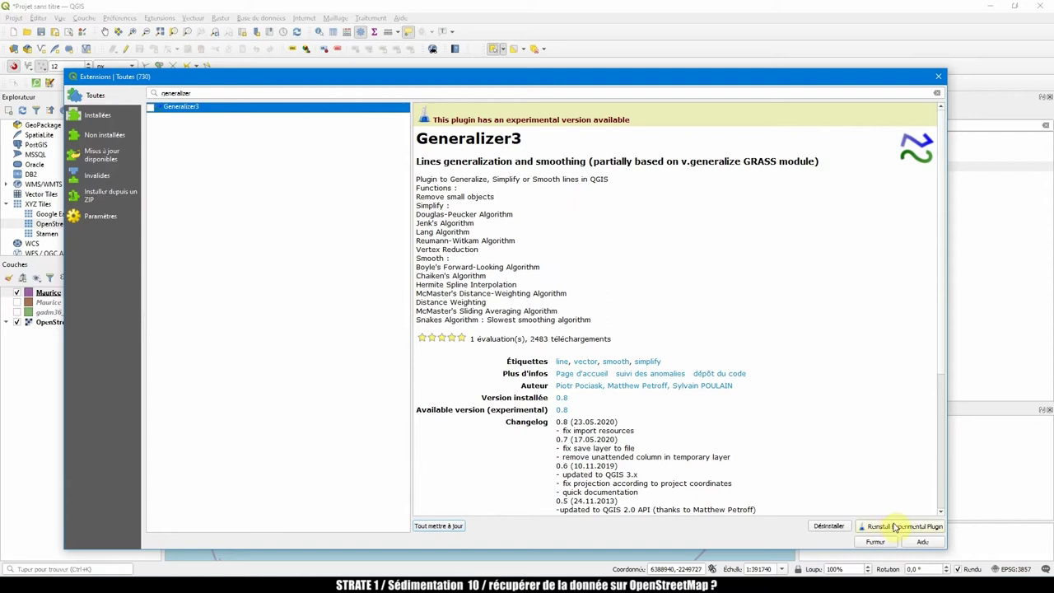
drag(632, 120, 432, 120)
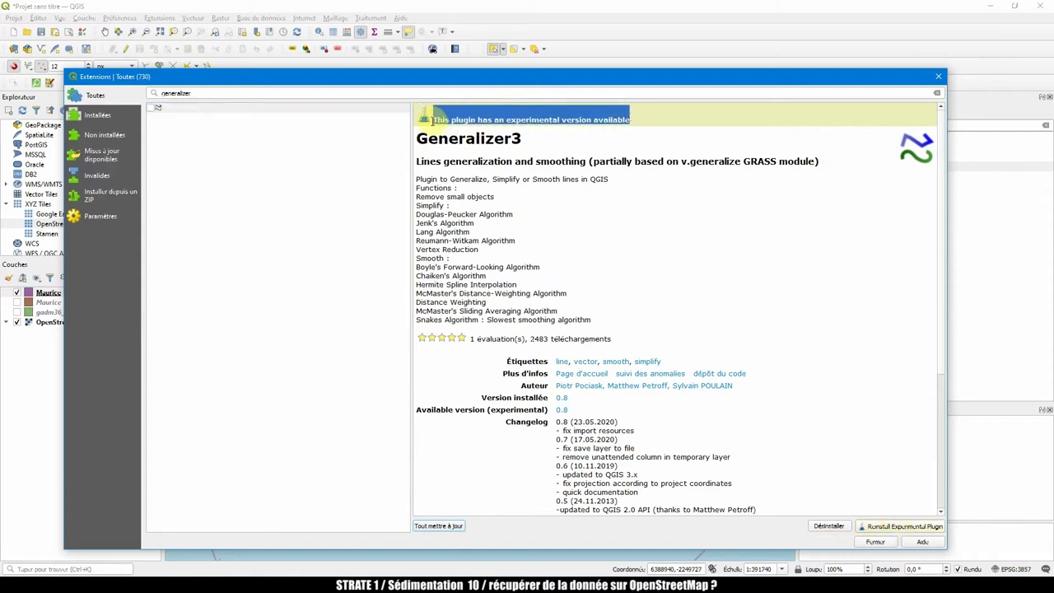
click(518, 120)
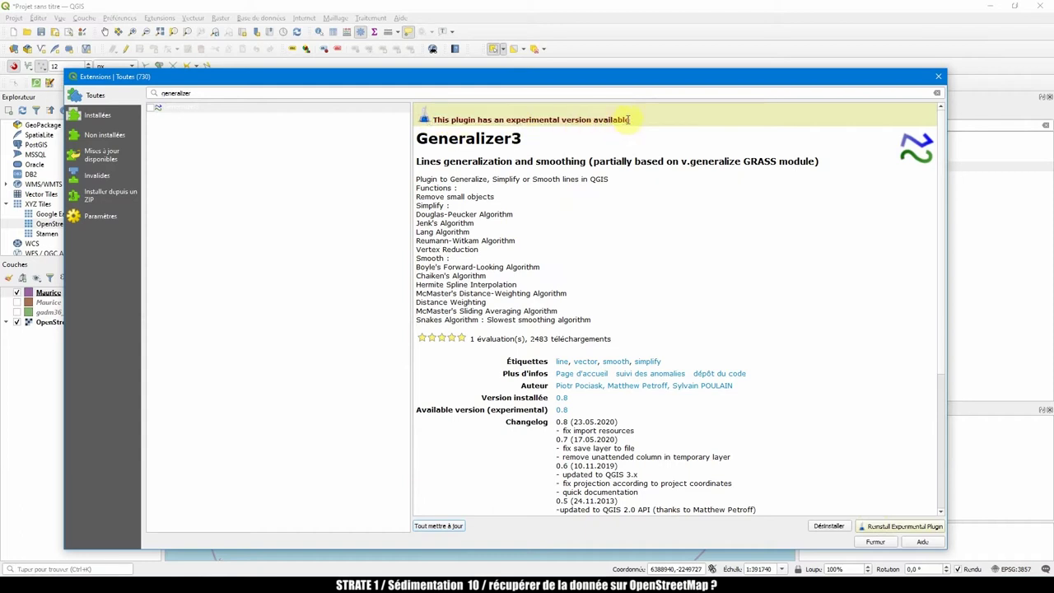
drag(628, 119, 433, 121)
click(519, 120)
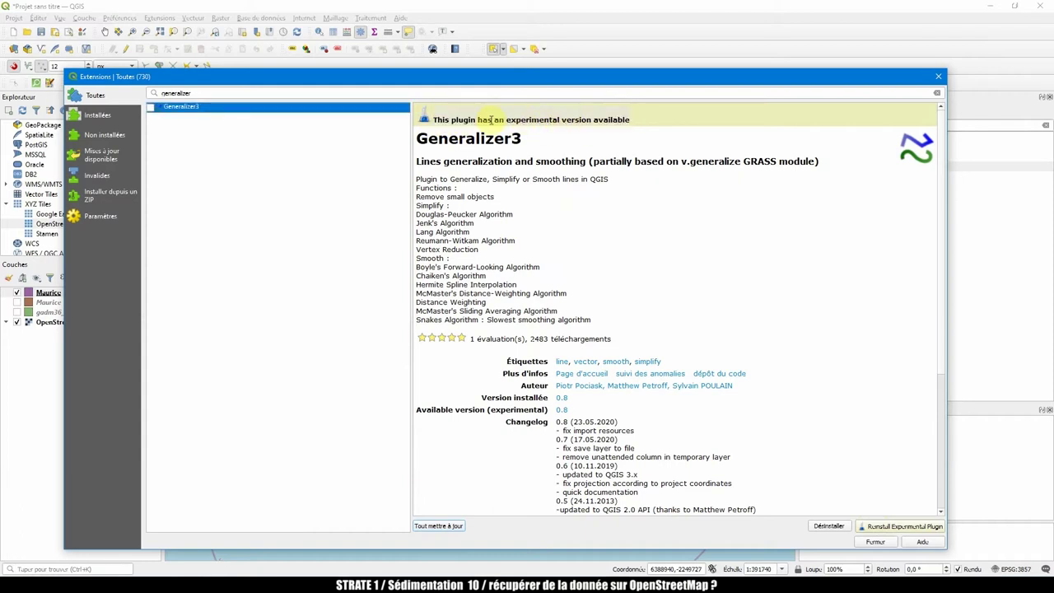
click(185, 112)
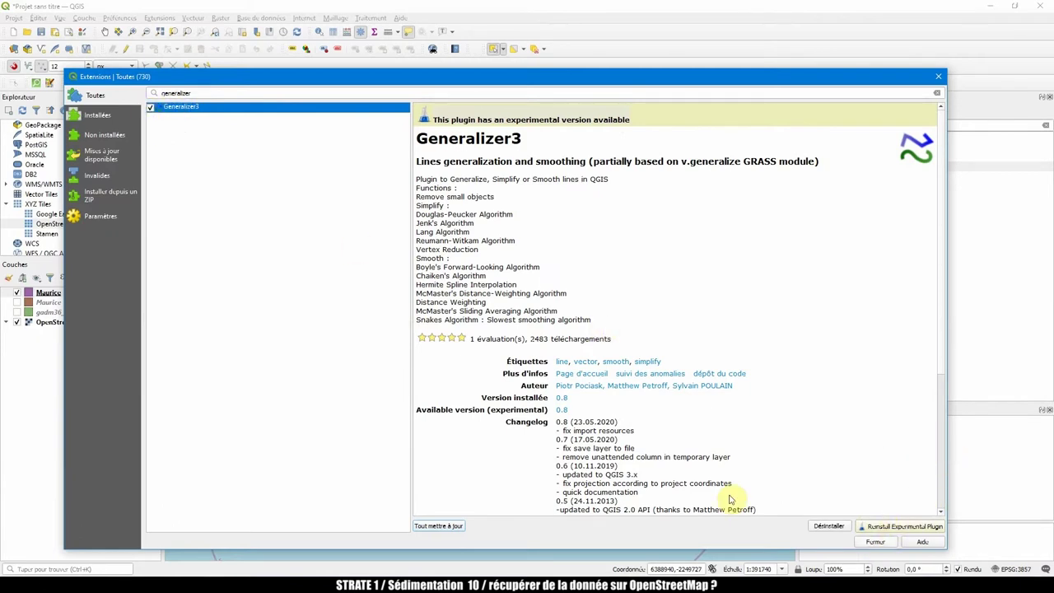
click(873, 542)
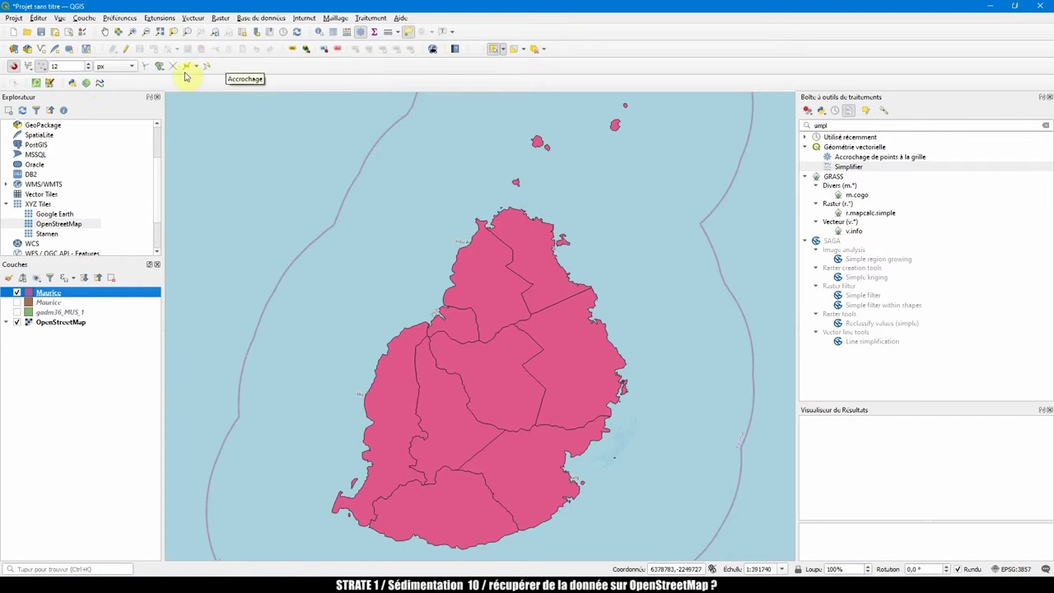
Move the plugin toolbar up beside the snapping tools and try to launch Generalizer with the simplified Maurice layer loaded
click(117, 85)
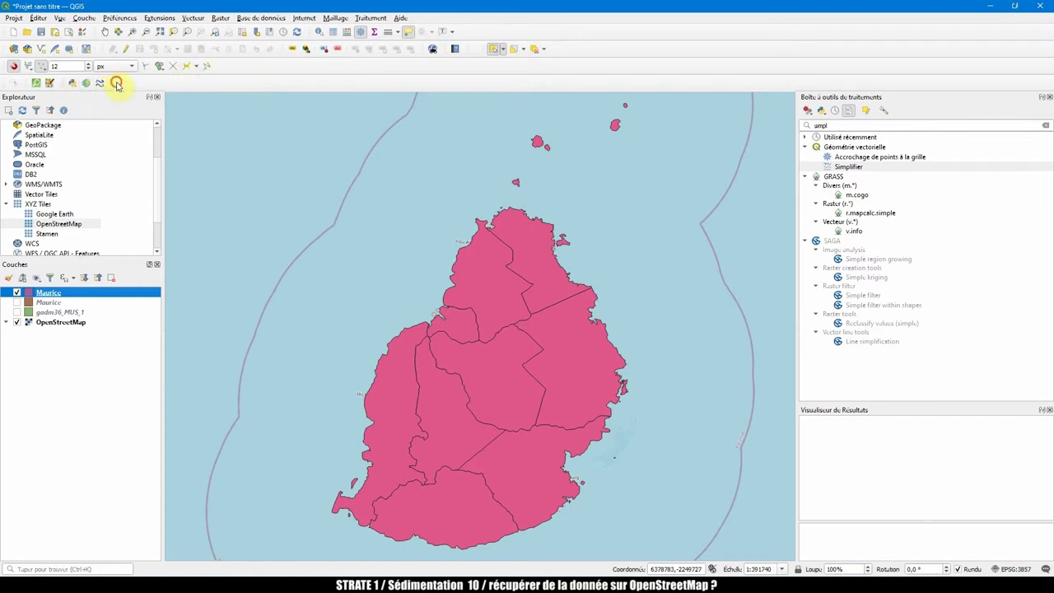
drag(80, 86, 263, 73)
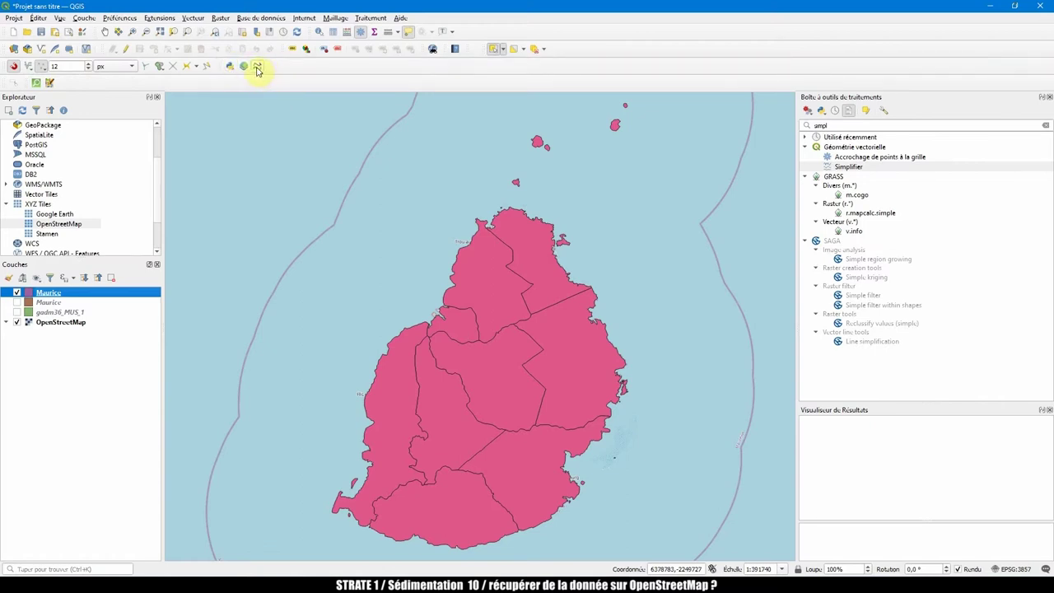
click(257, 68)
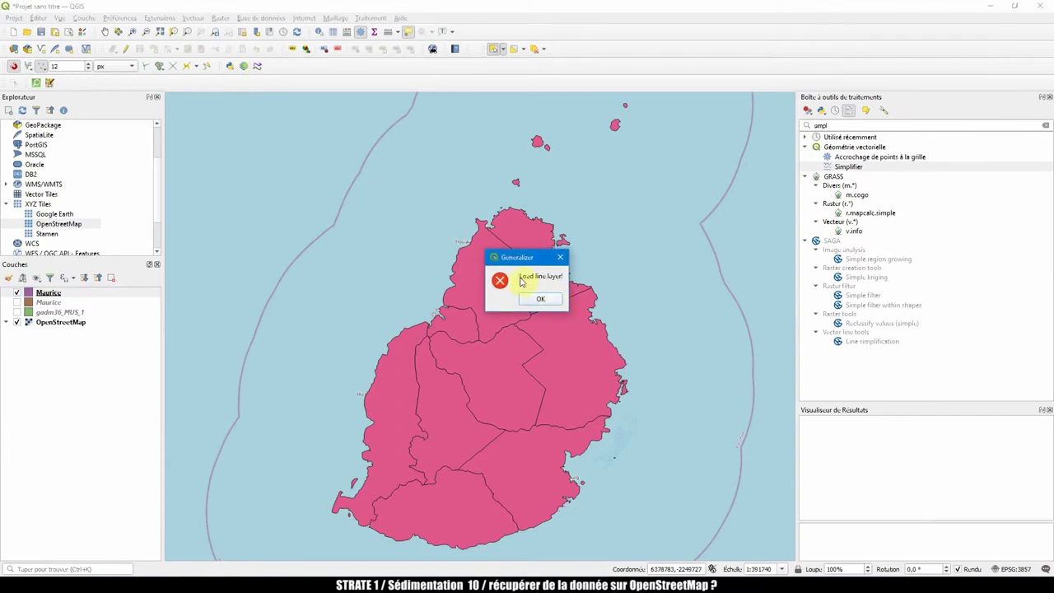
click(456, 441)
click(562, 329)
key(Return)
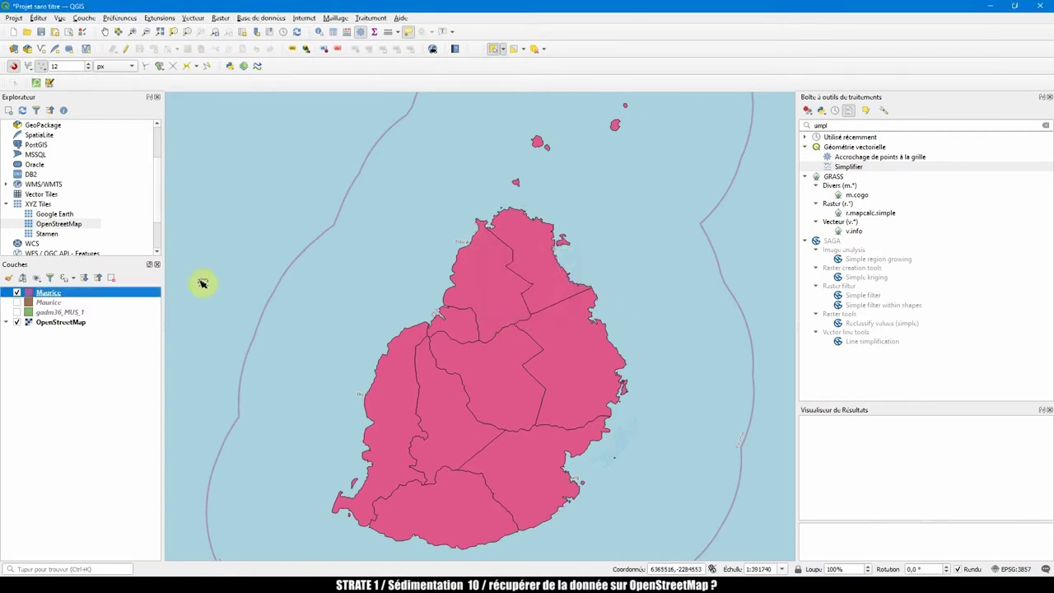
Convert the simplified Maurice polygons to a temporary line layer with Polygones vers lignes, and hide the simplified Maurice polygon layer
click(47, 322)
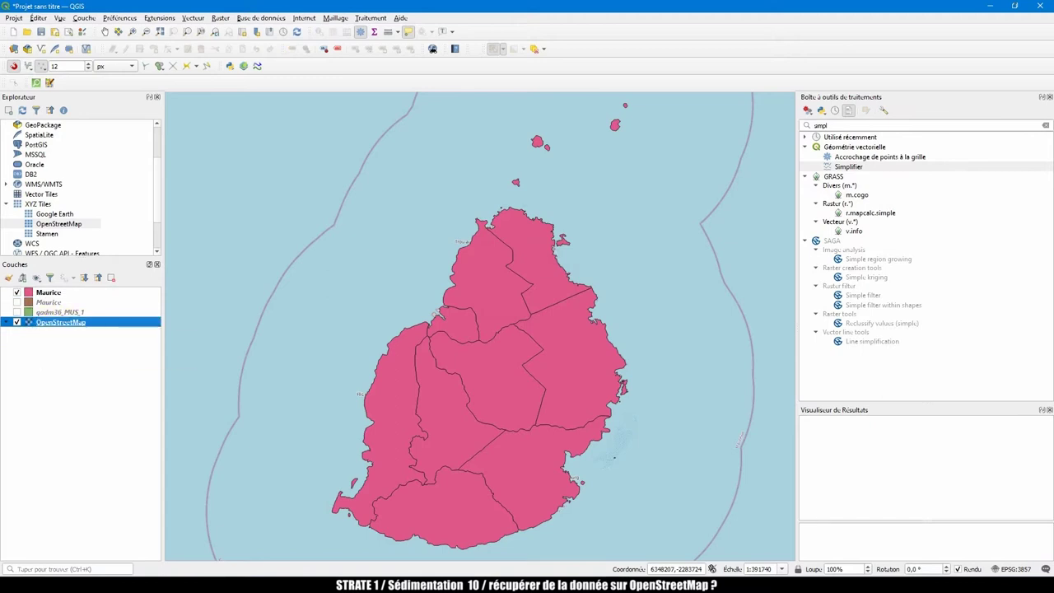
click(48, 293)
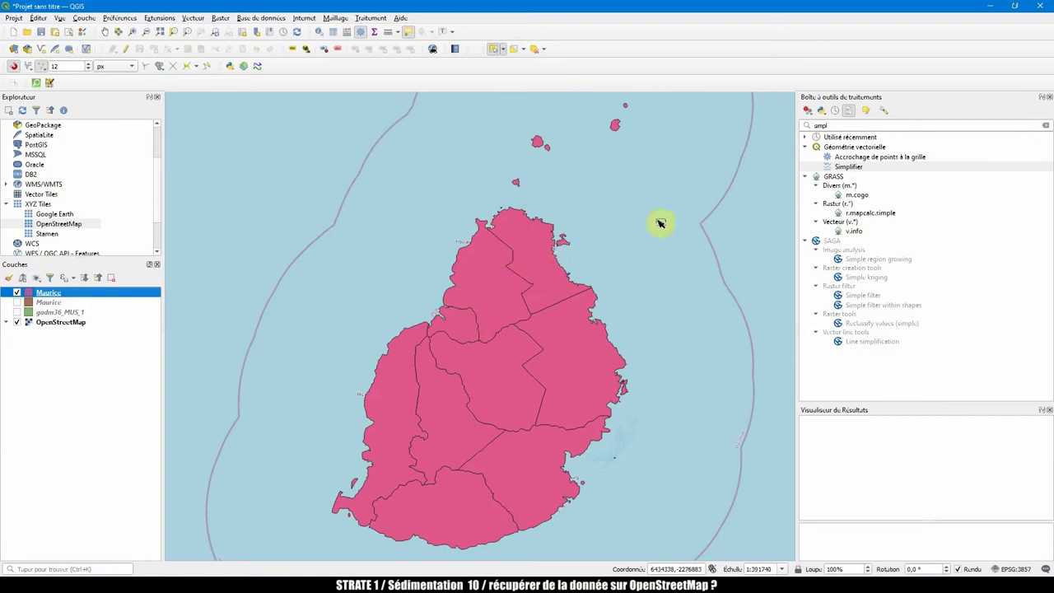
click(859, 123)
double_click(850, 124)
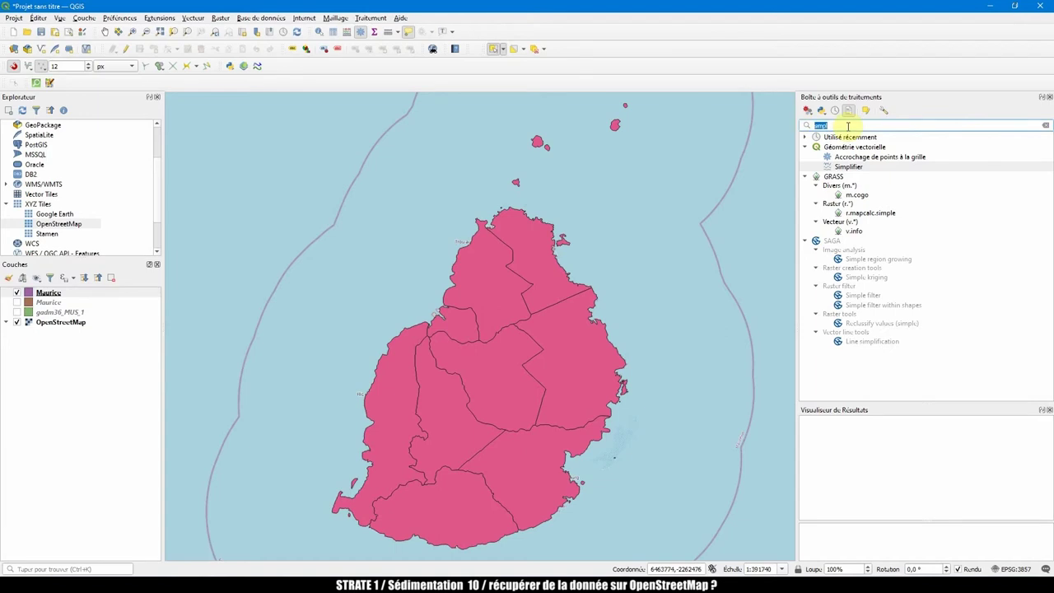
text(polygon)
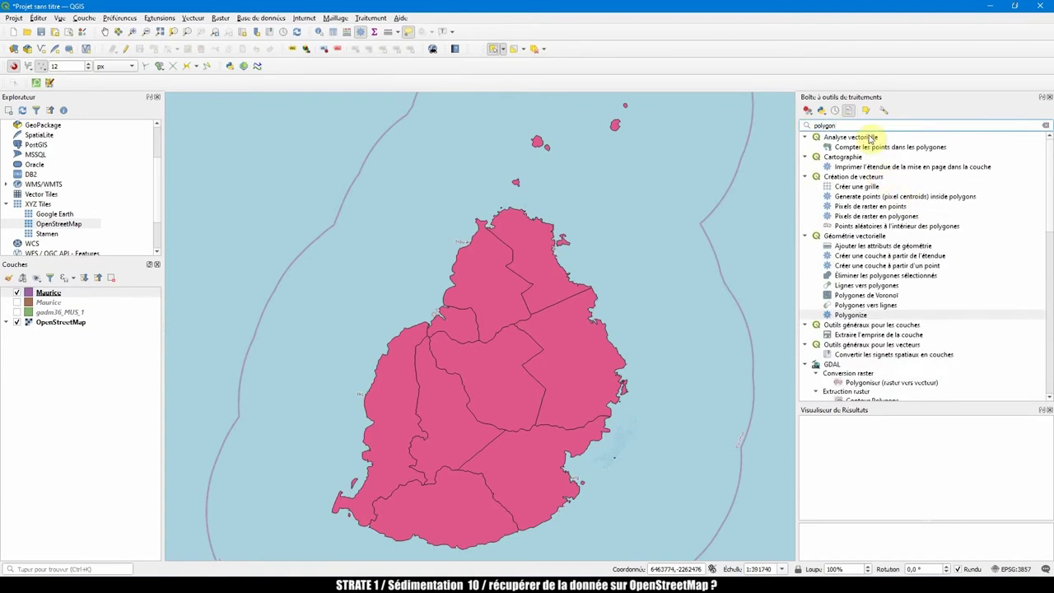
click(858, 306)
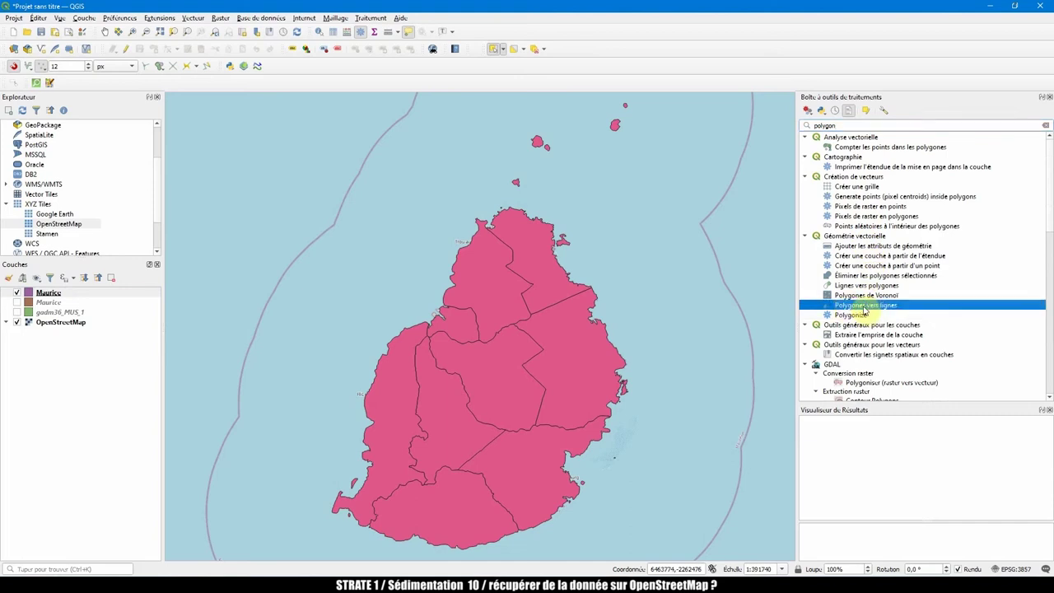
double_click(858, 306)
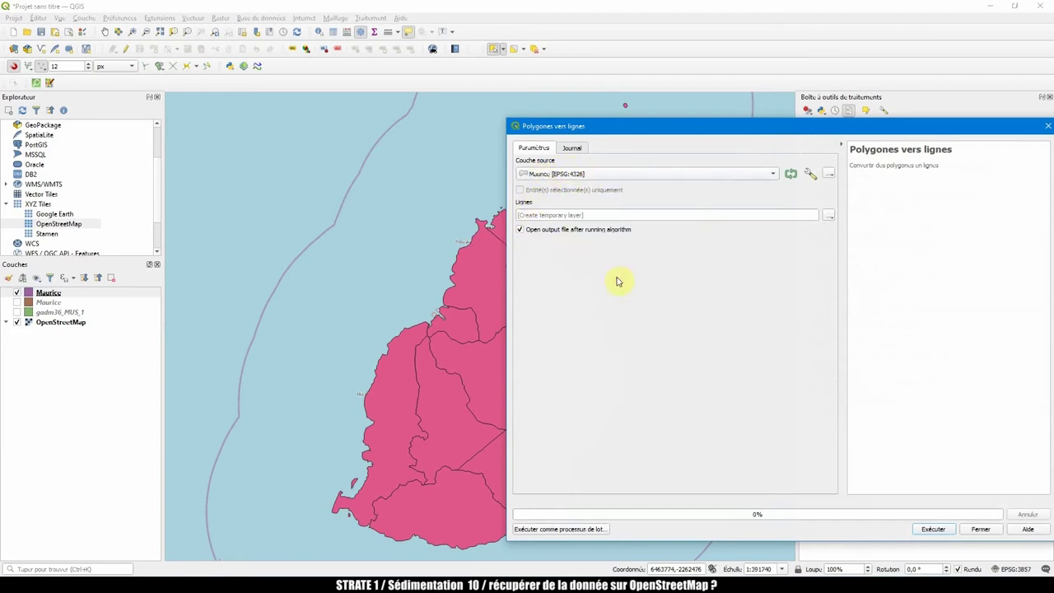
click(934, 530)
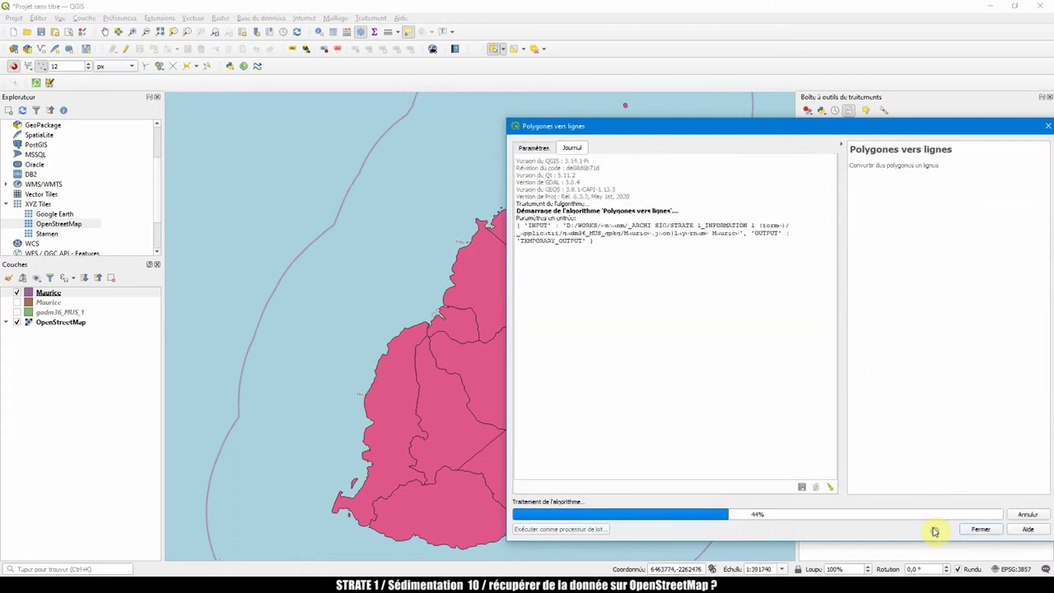
click(1046, 128)
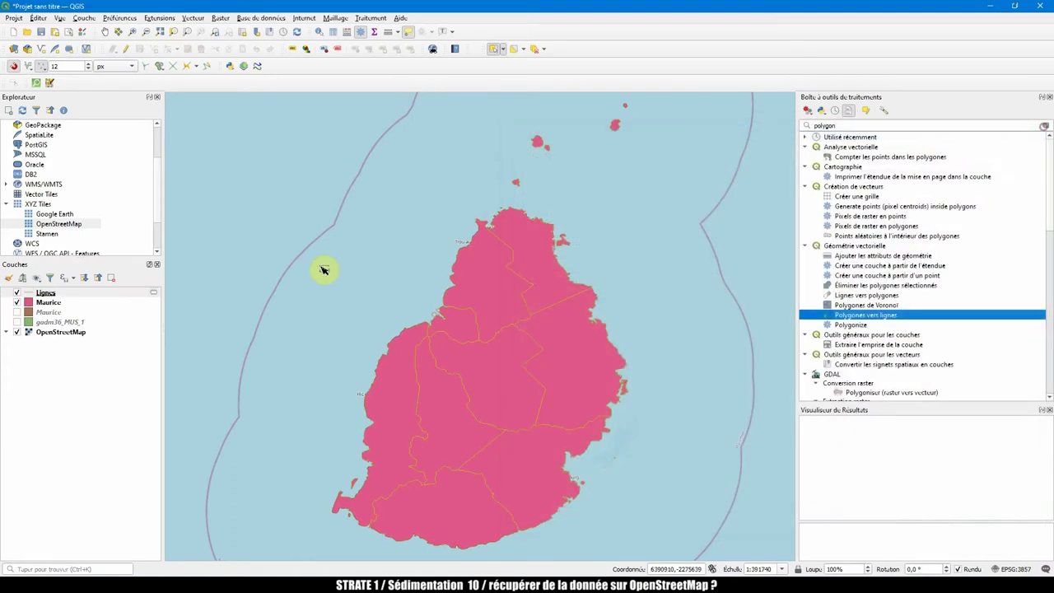
click(40, 294)
click(16, 302)
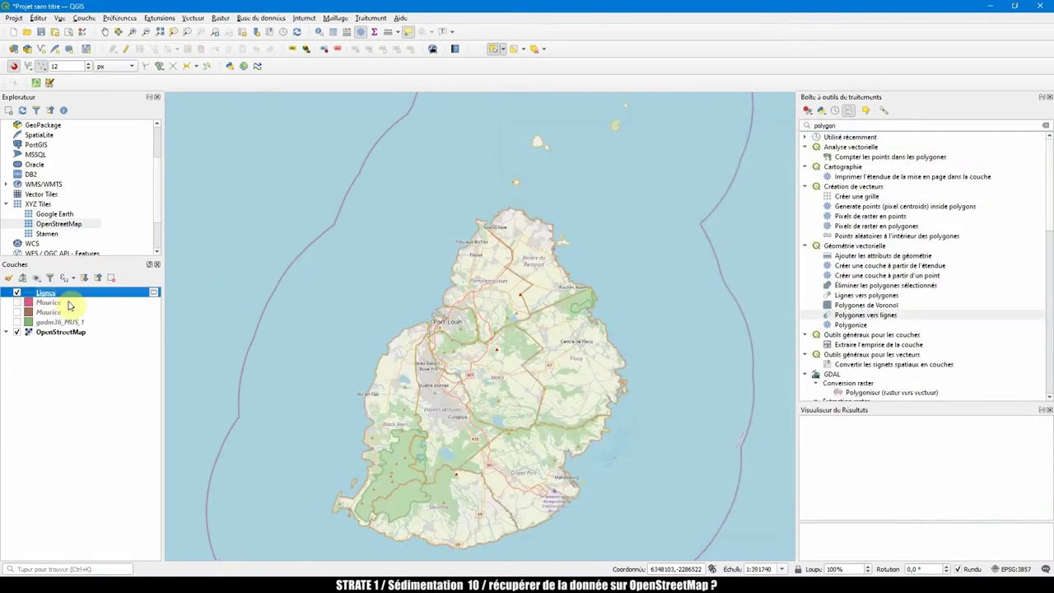
Hide the OpenStreetMap base map and select individual district outlines on the map in the Lignes layer
click(17, 332)
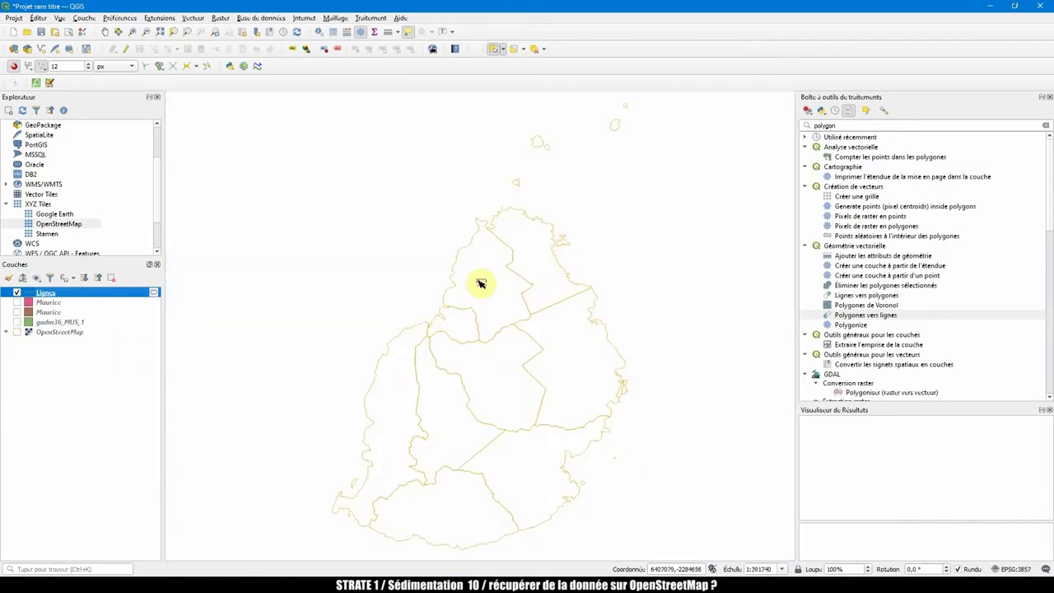
click(559, 259)
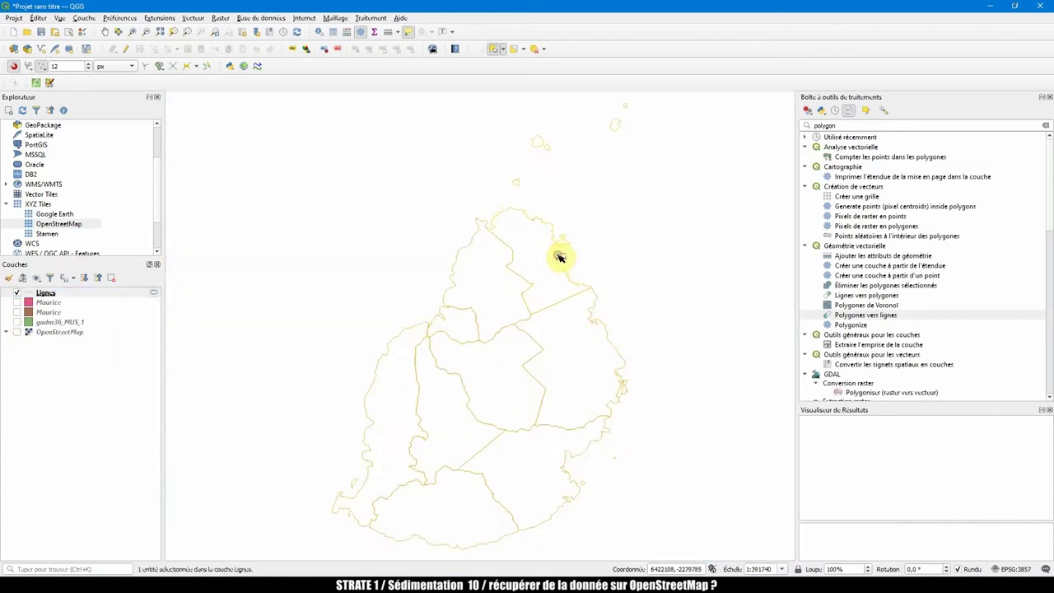
click(597, 305)
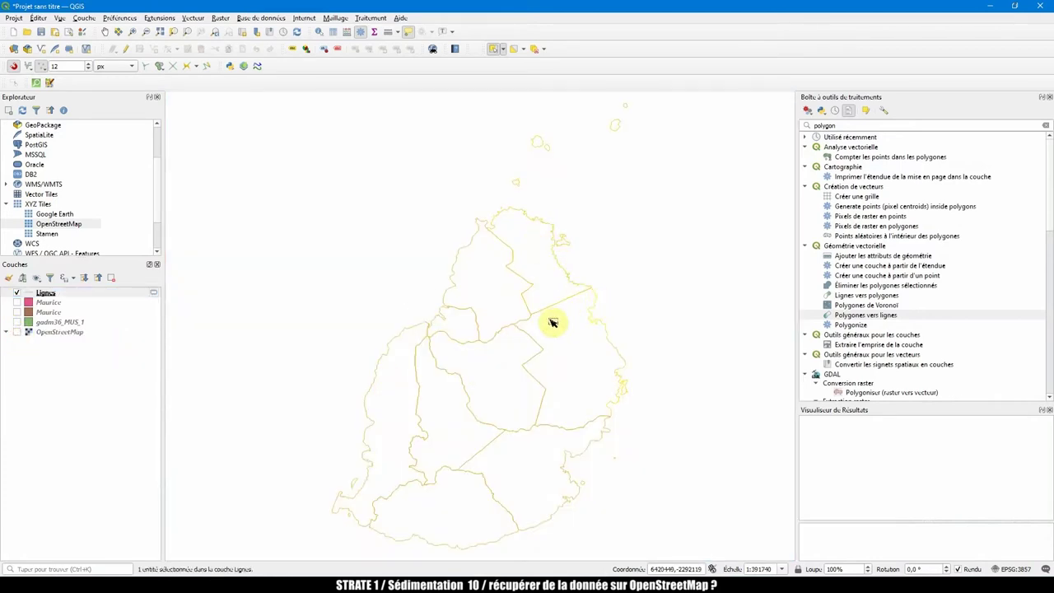
click(51, 294)
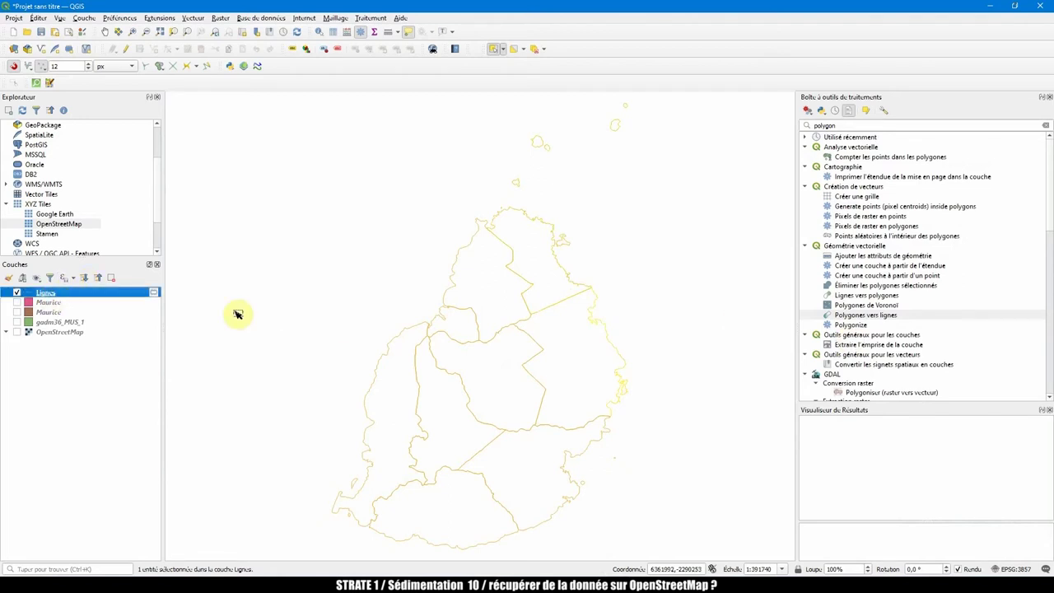
Compare the attribute tables of the simplified Maurice polygon layer and the Lignes layer, closing each one after viewing
click(46, 305)
right_click(45, 305)
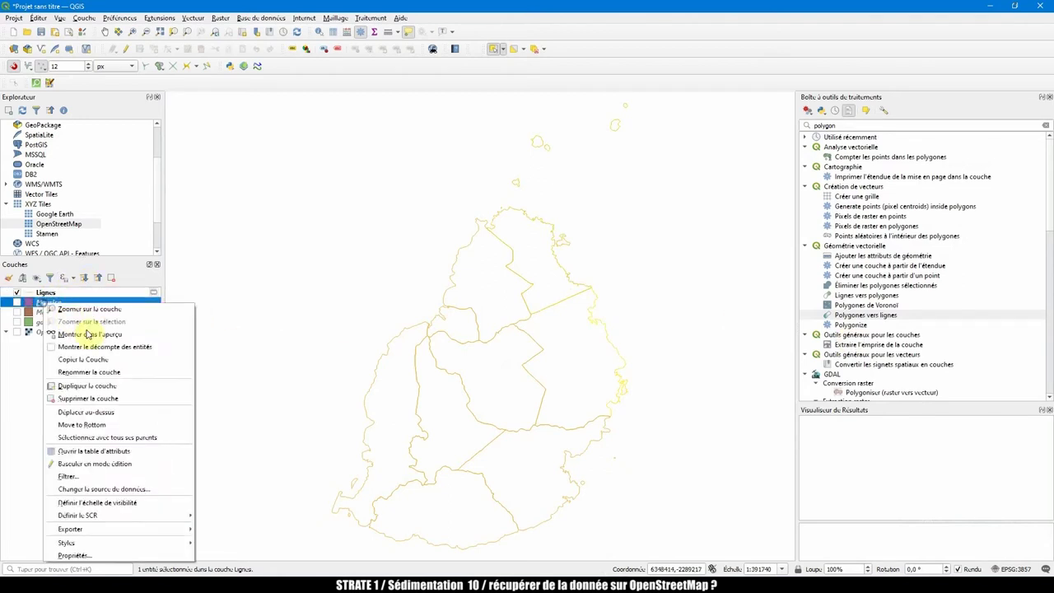
click(122, 453)
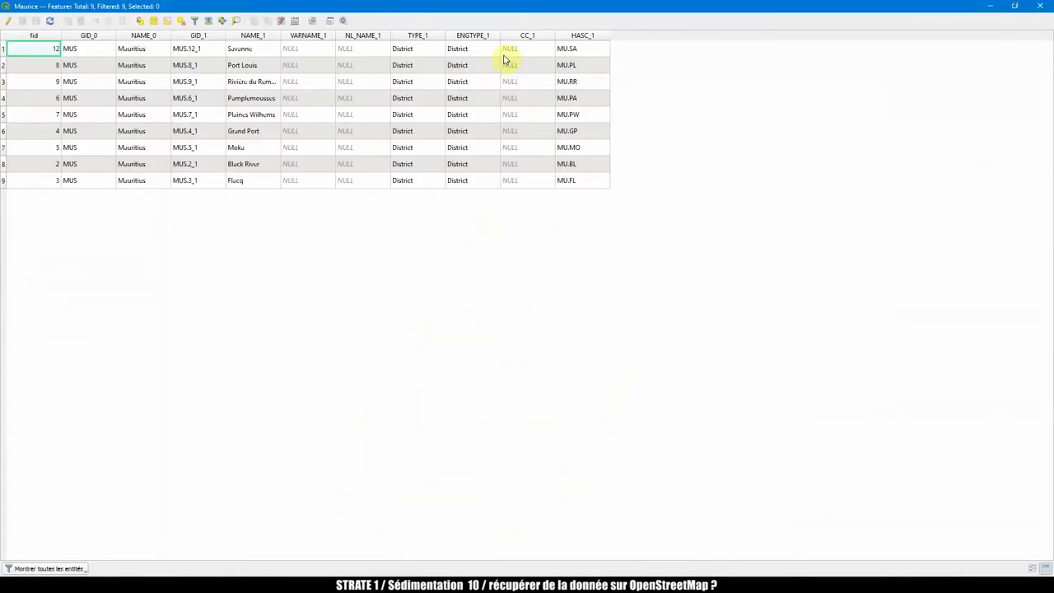
click(1042, 6)
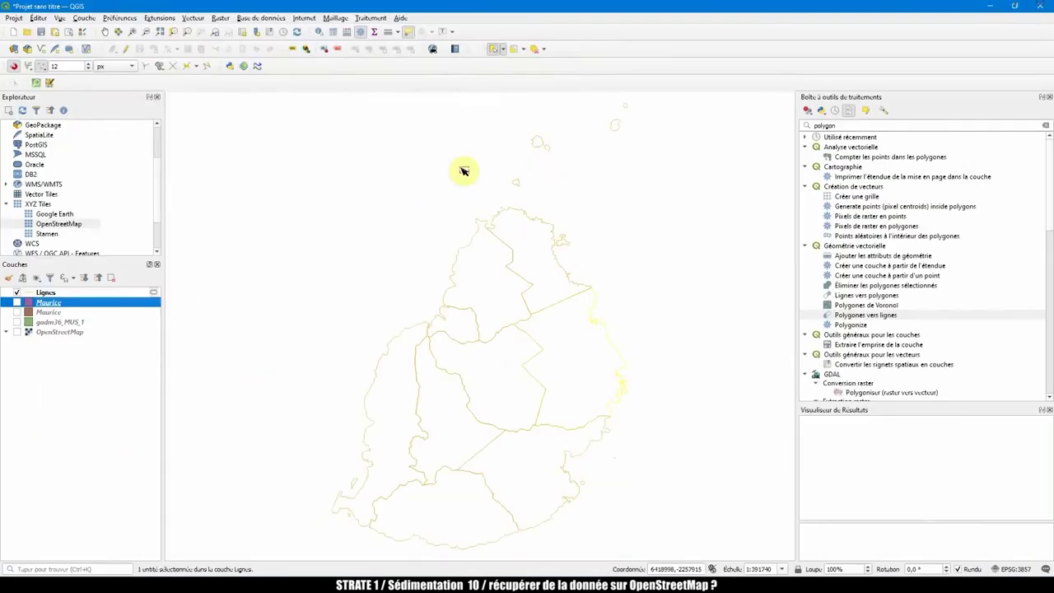
click(48, 293)
right_click(48, 293)
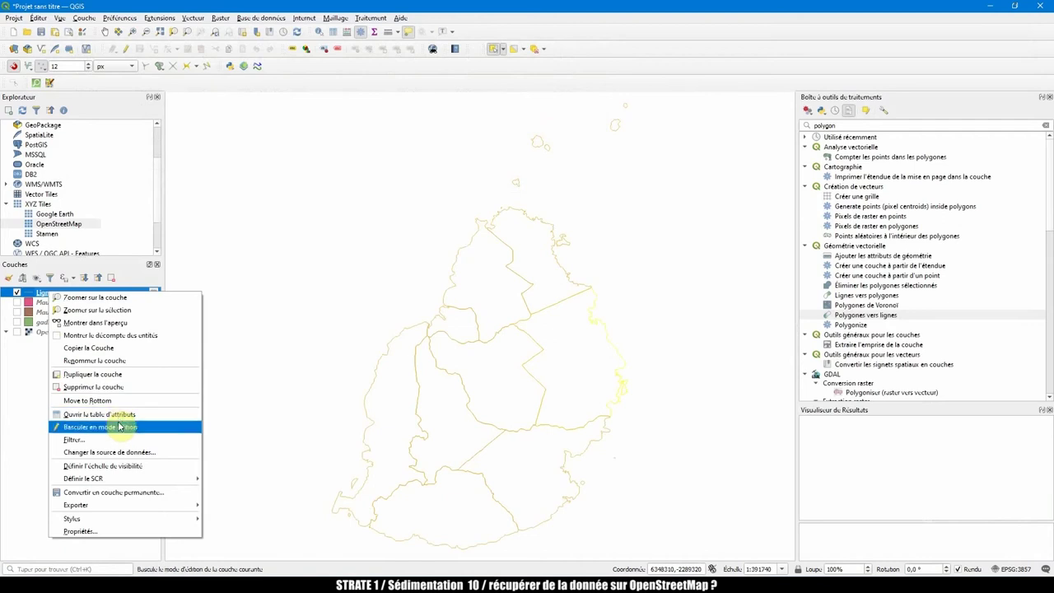
click(173, 416)
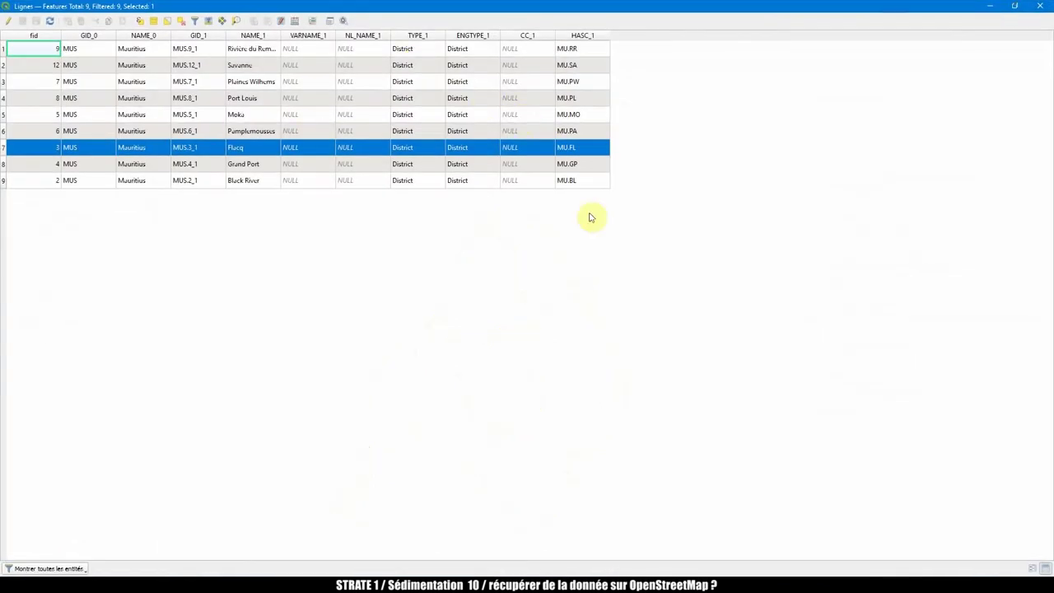
click(1042, 6)
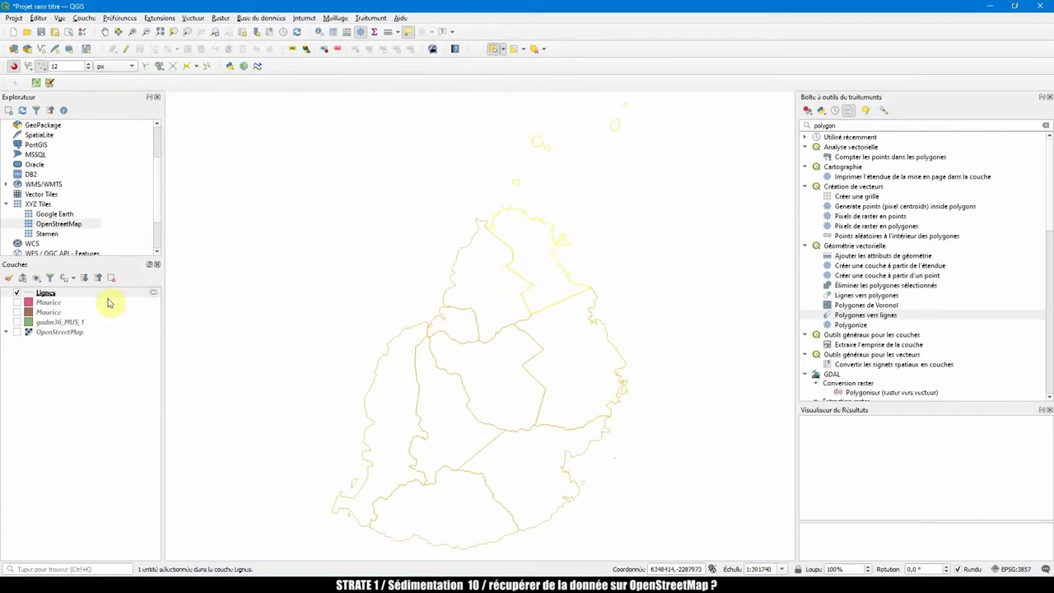
Hide the Lignes layer, show the simplified Maurice polygon layer and make it the active layer
click(45, 293)
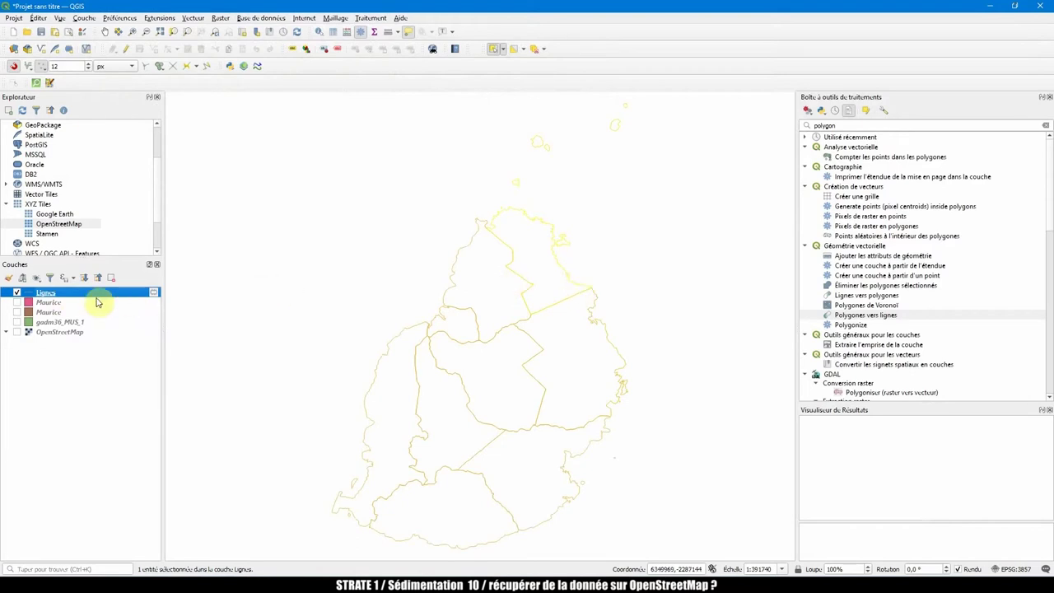
click(16, 292)
click(16, 303)
click(45, 303)
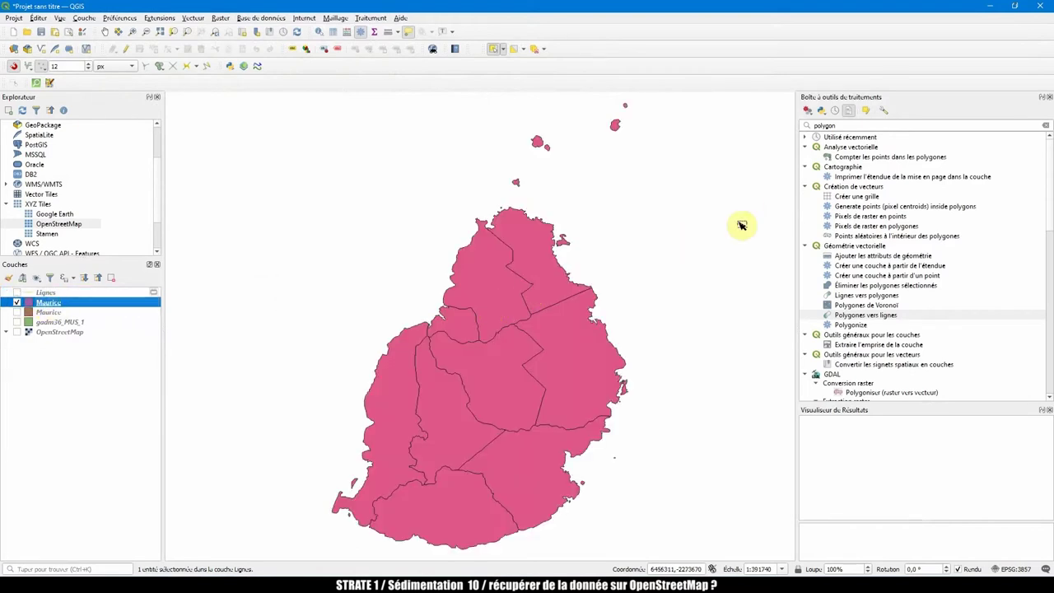
Search the processing toolbox for "convertir" and collapse the GDAL and GRASS result groups
drag(854, 125, 789, 122)
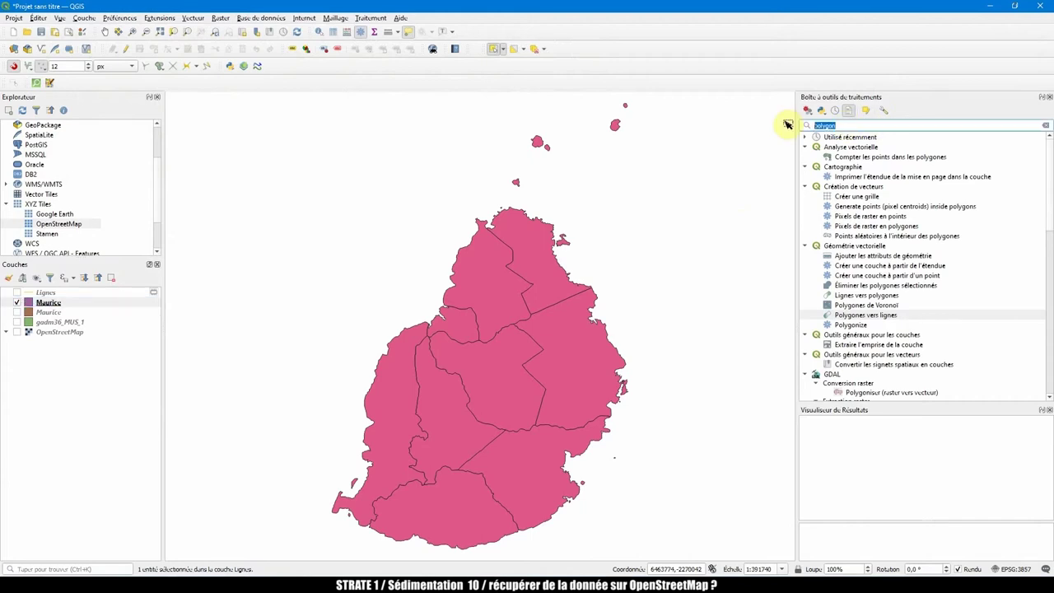
text(convert)
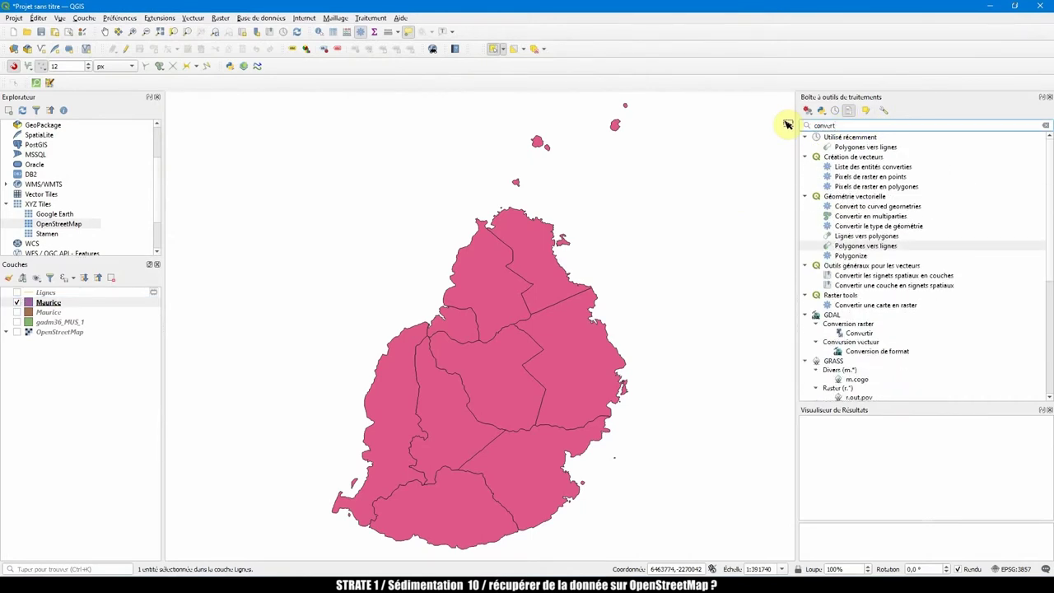
text(ir)
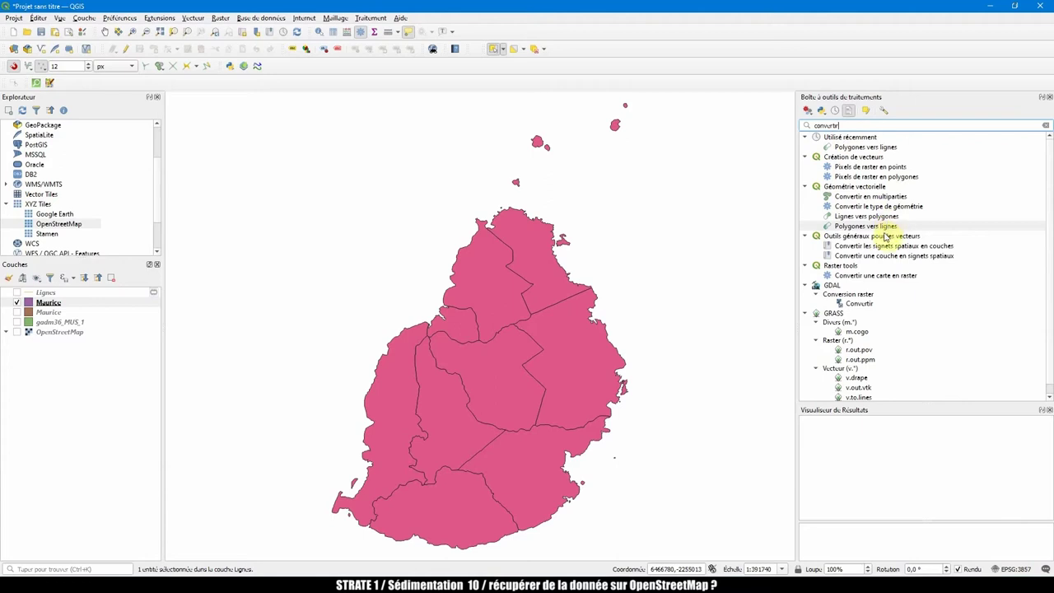
click(878, 197)
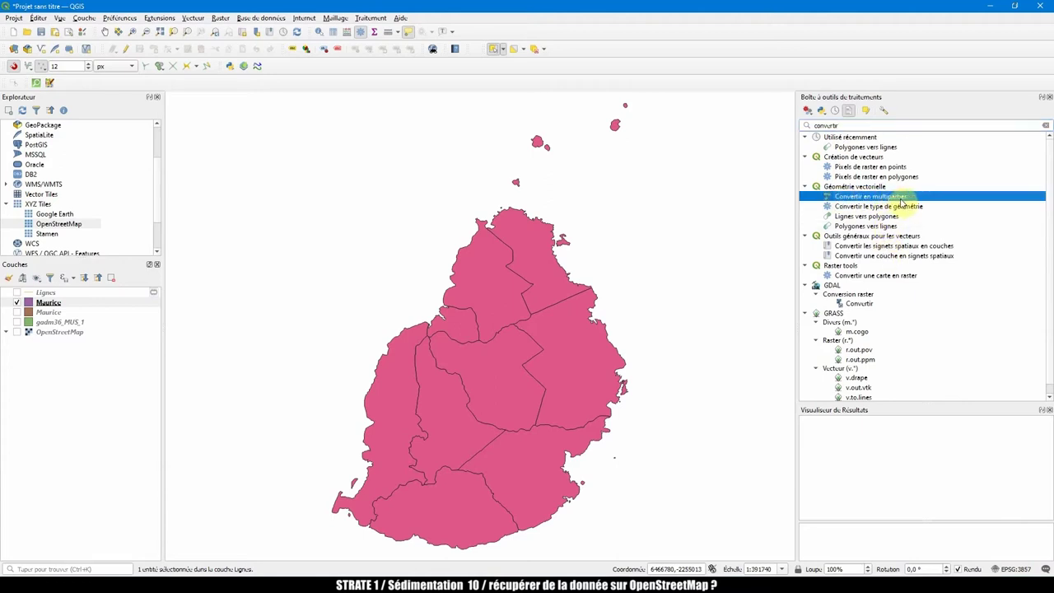
click(872, 207)
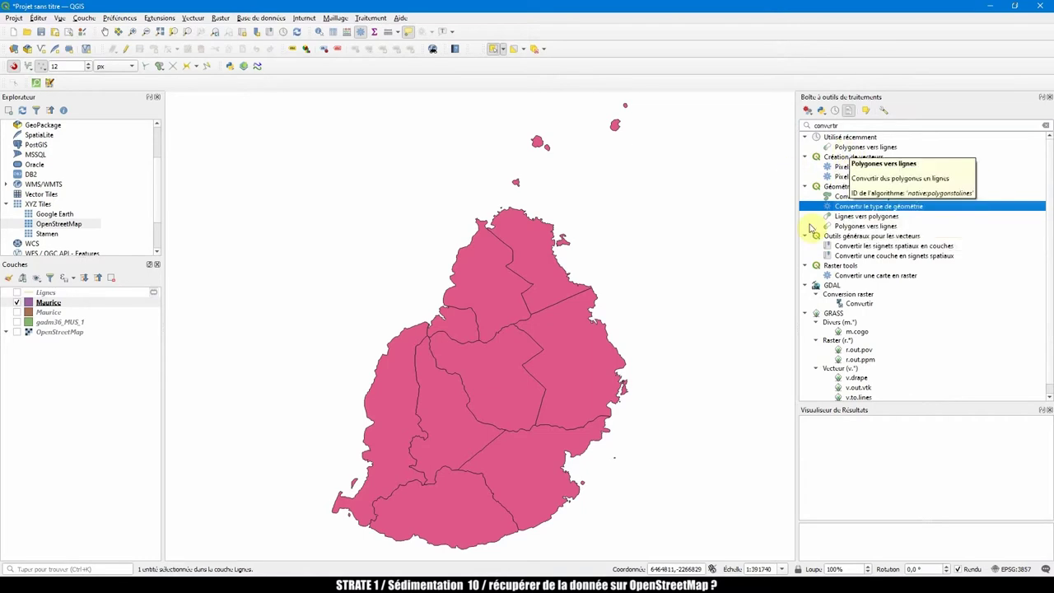
click(807, 286)
click(808, 295)
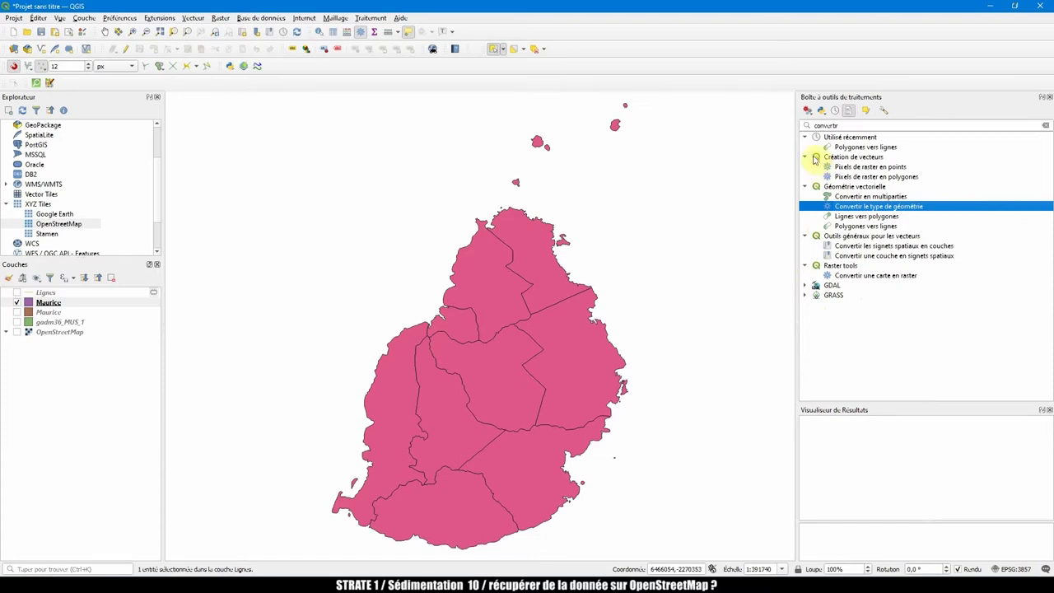
Convert the simplified Maurice polygons to a temporary Multi-polylignes layer with Convertir le type de géométrie
double_click(864, 209)
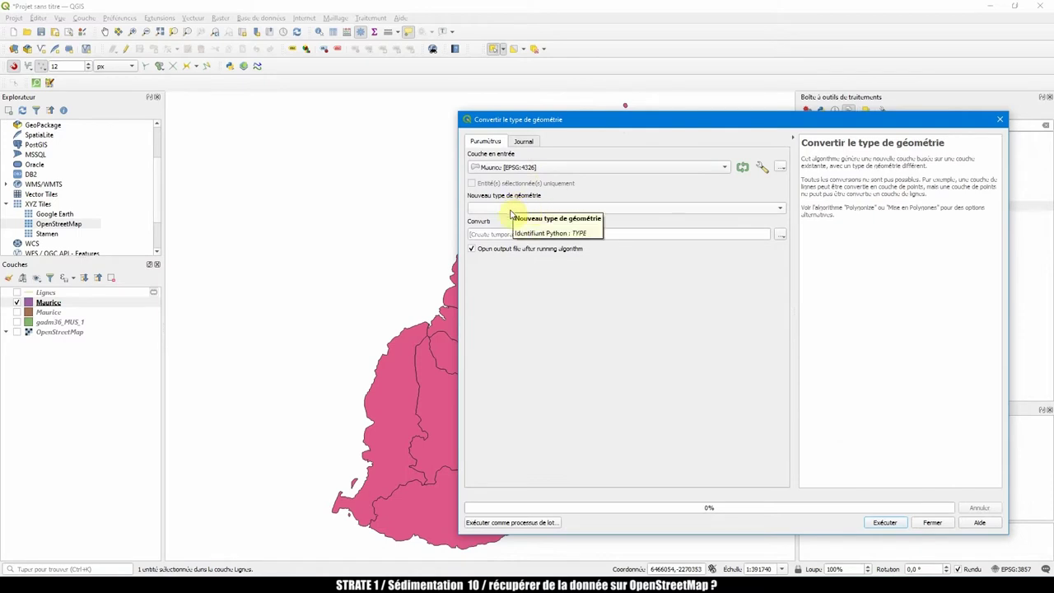
click(496, 208)
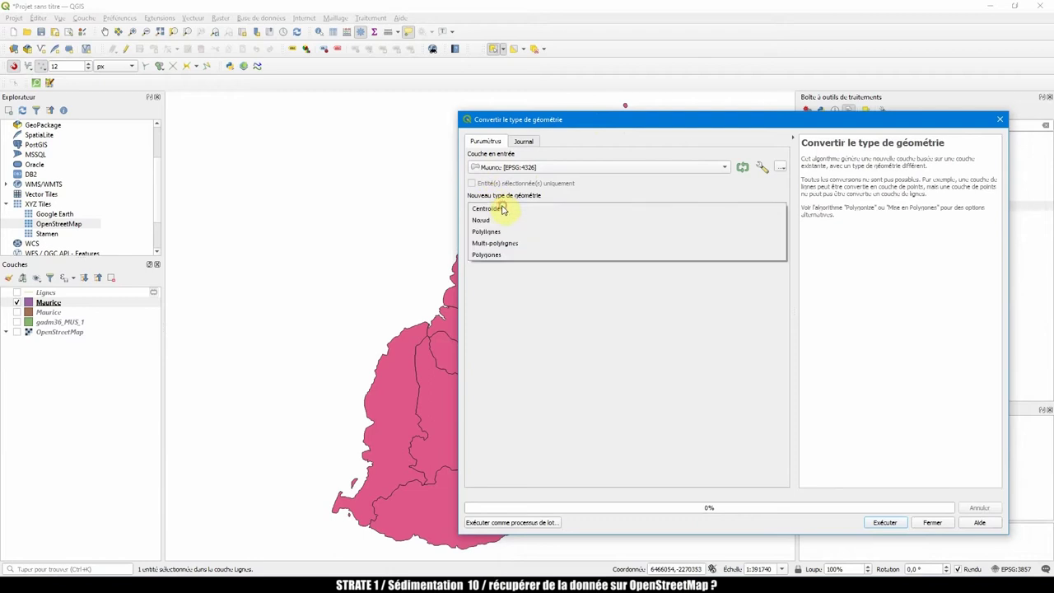
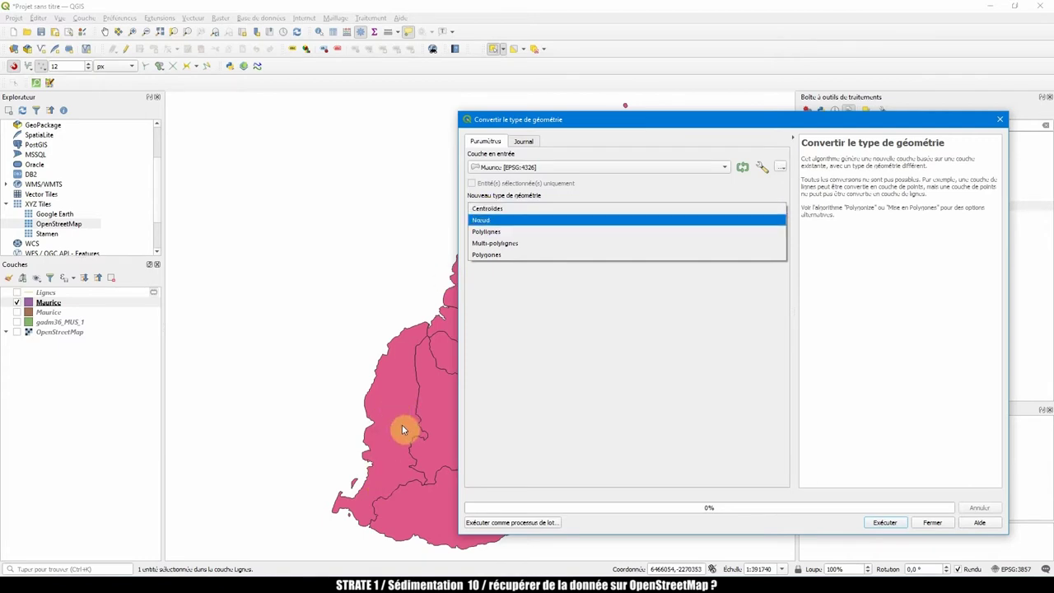
click(498, 243)
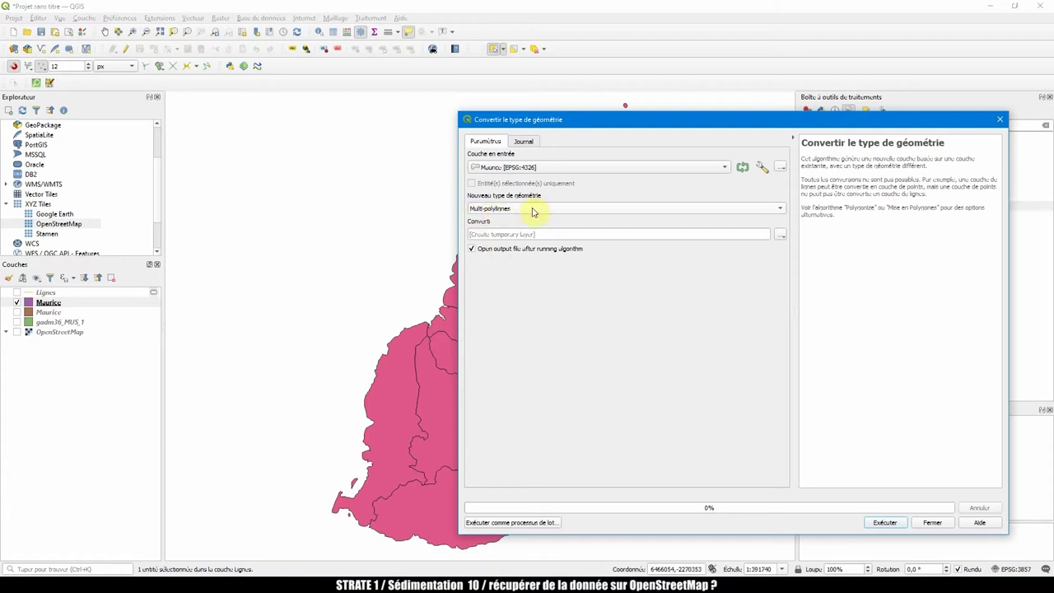
click(884, 523)
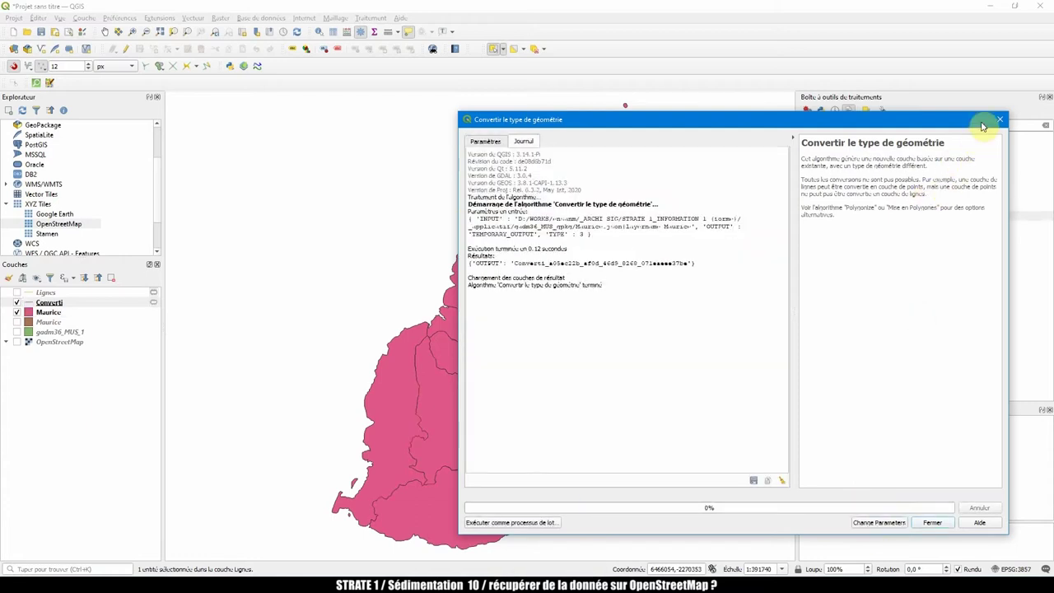
Move the conversion dialog aside and delete the Lignes layer from the project
drag(803, 118, 898, 83)
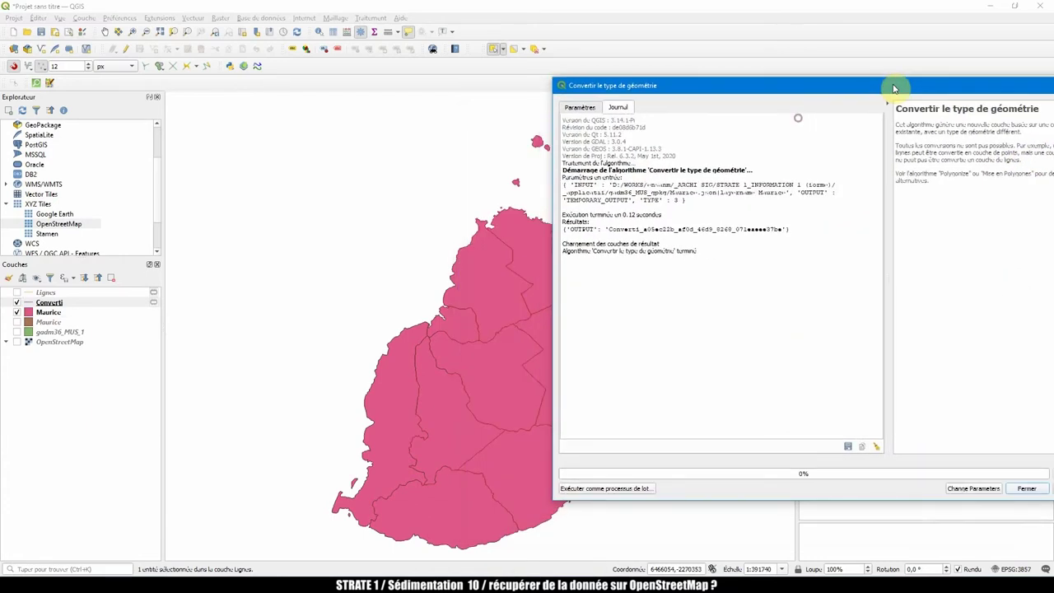
click(45, 294)
right_click(45, 294)
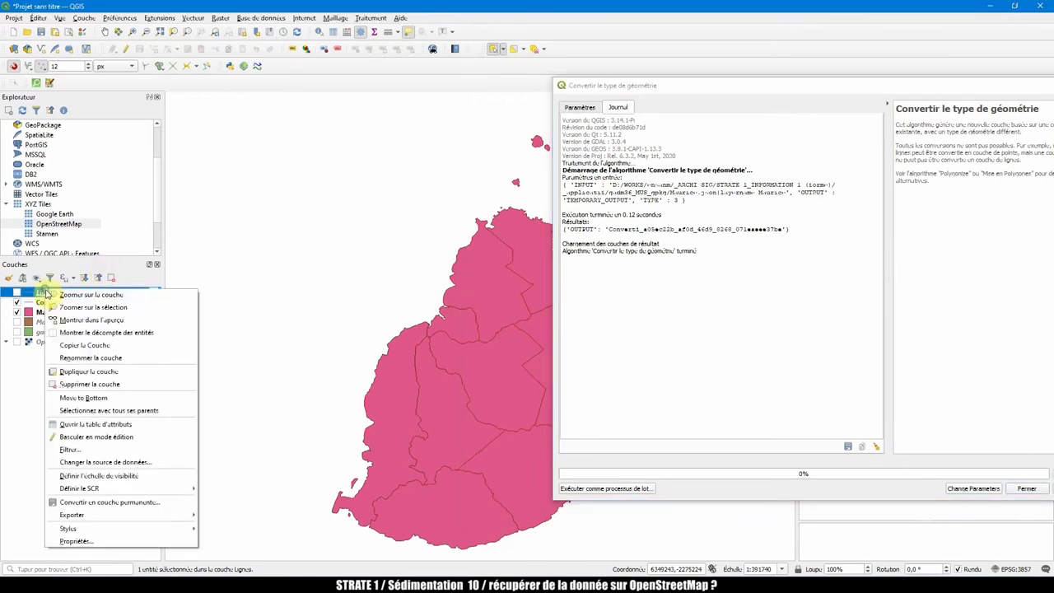
click(79, 384)
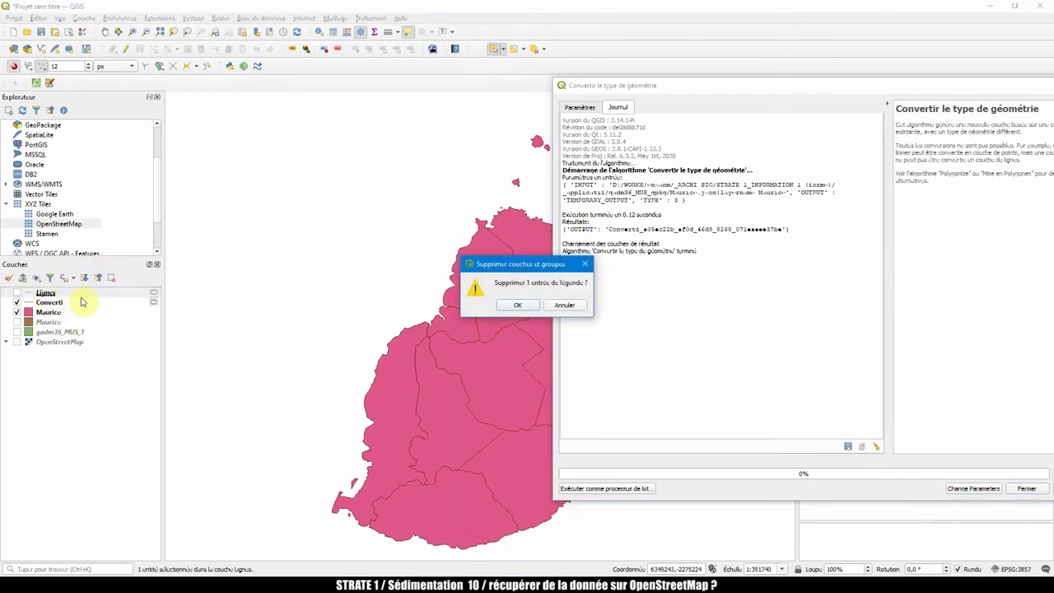
click(514, 304)
click(66, 295)
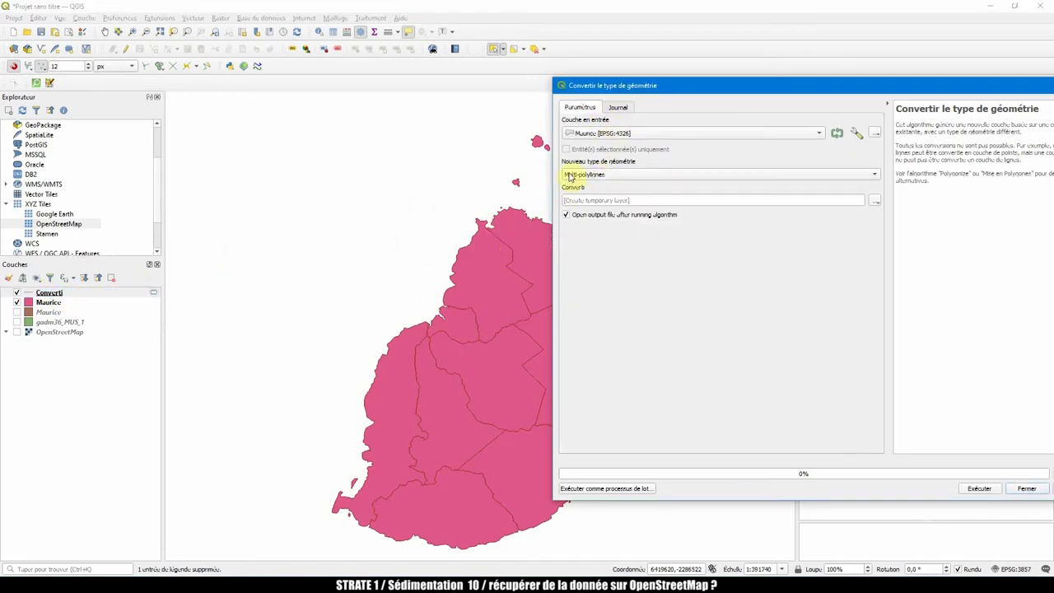
Convert the simplified Maurice polygons to a temporary point layer using the Nœud geometry type
click(603, 176)
click(576, 157)
click(978, 488)
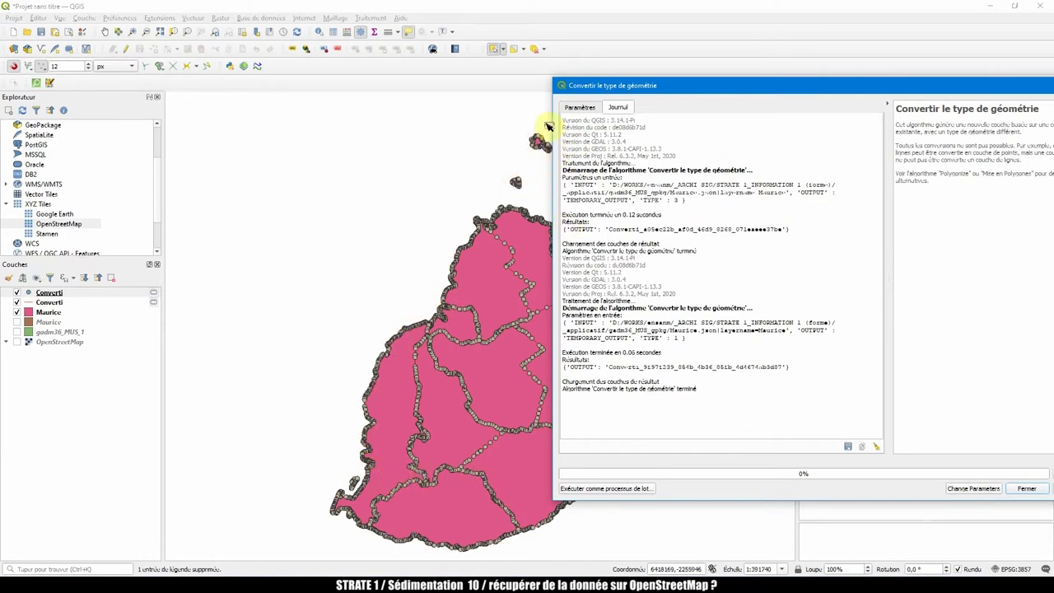
Set the new geometry type to Centroïdes for another conversion of the simplified Maurice layer
click(588, 109)
click(600, 175)
click(600, 169)
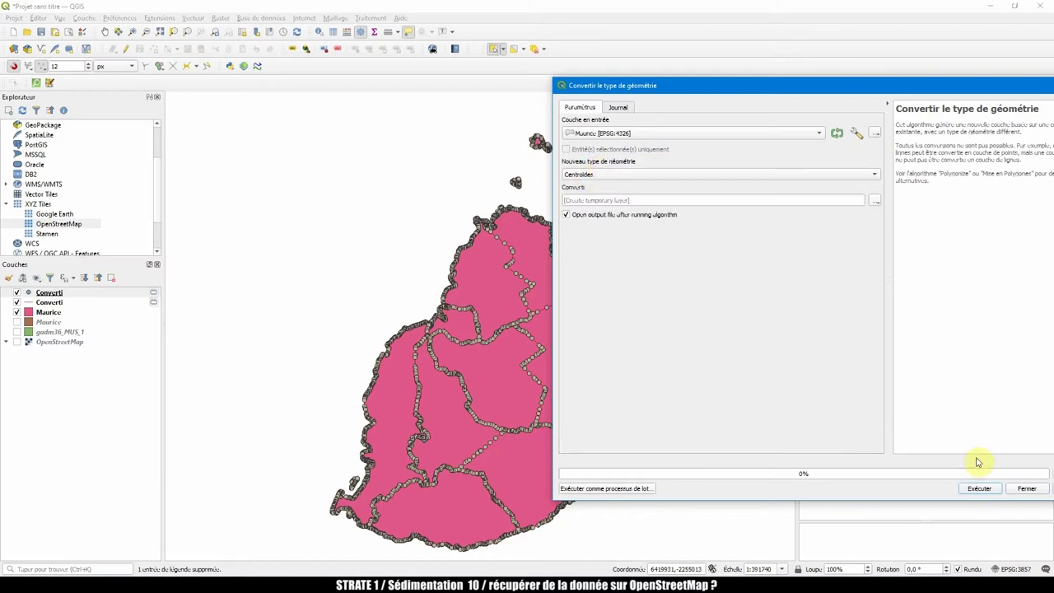
Generate the centroids of the Maurice layer's polygons as a temporary layer and close the geometry conversion dialog
click(979, 489)
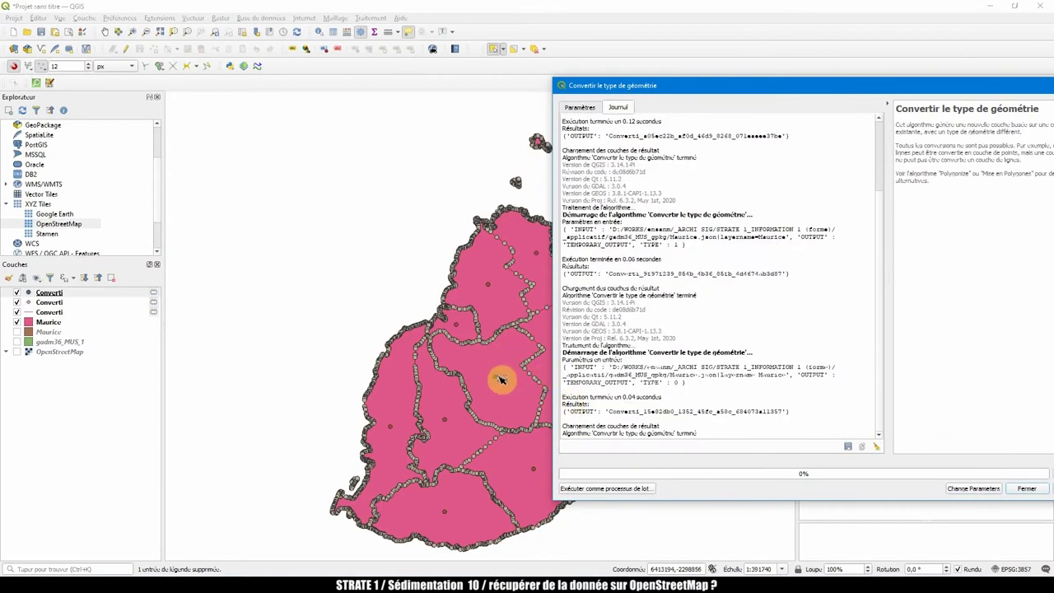
drag(508, 319, 375, 255)
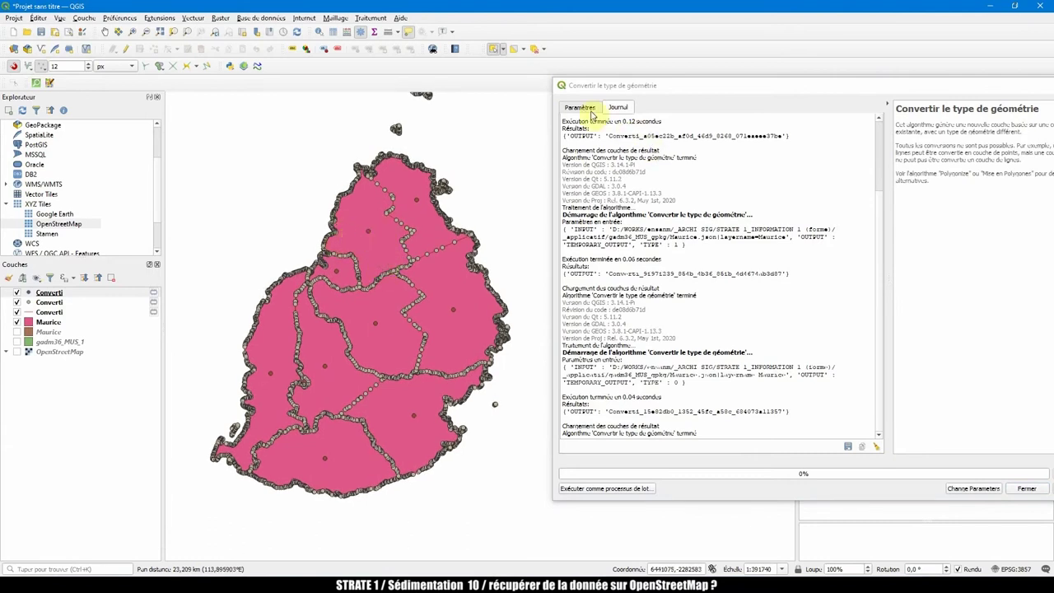
drag(641, 91, 577, 88)
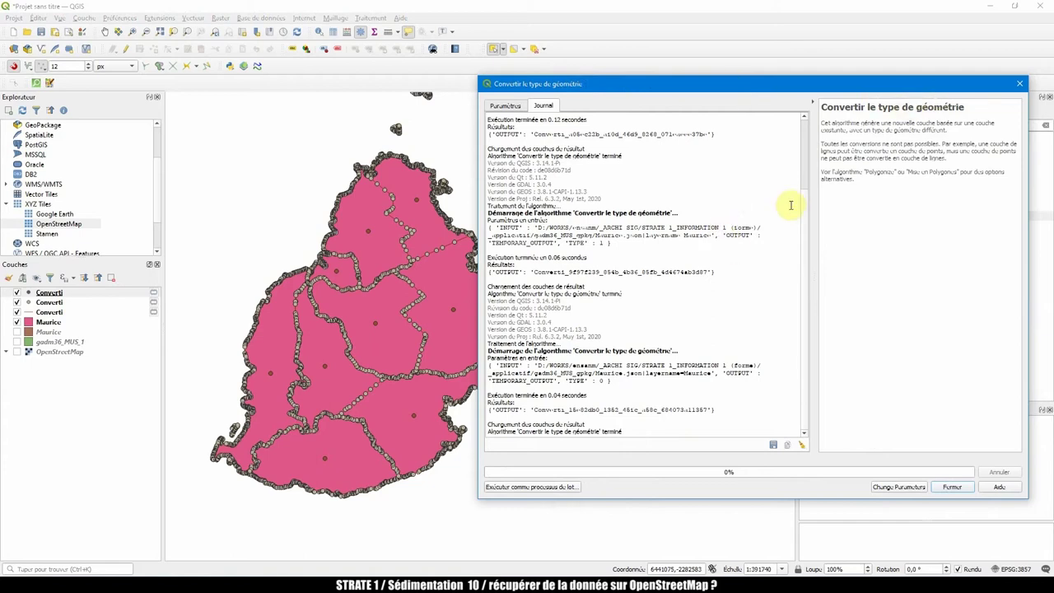
click(1020, 83)
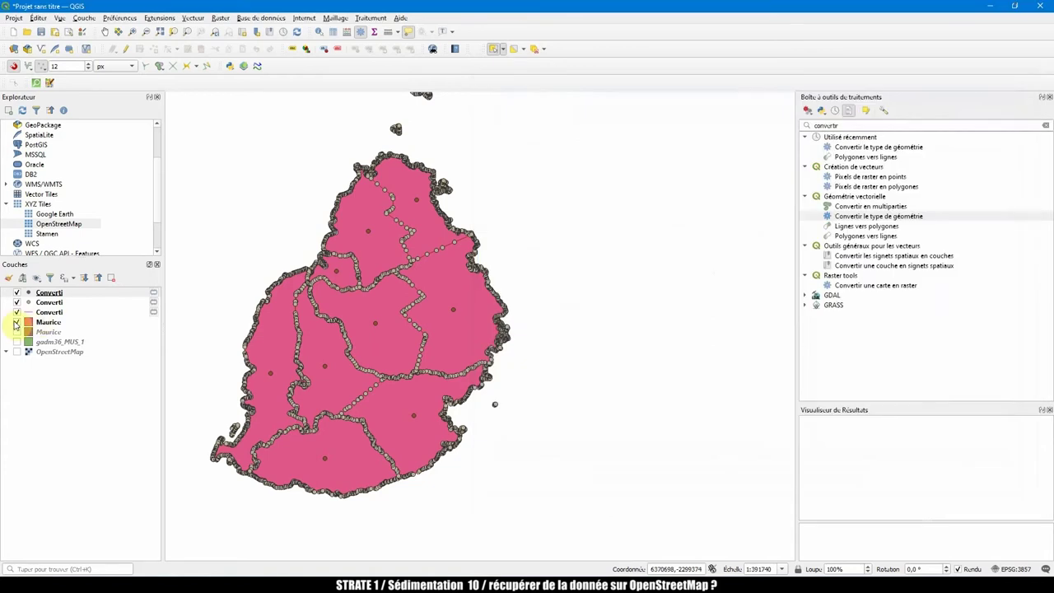
Hide the Maurice layer and both converted point layers, keeping the line layer visible, and select the northeastern district's outline
click(17, 322)
click(17, 292)
click(16, 302)
click(24, 312)
click(16, 313)
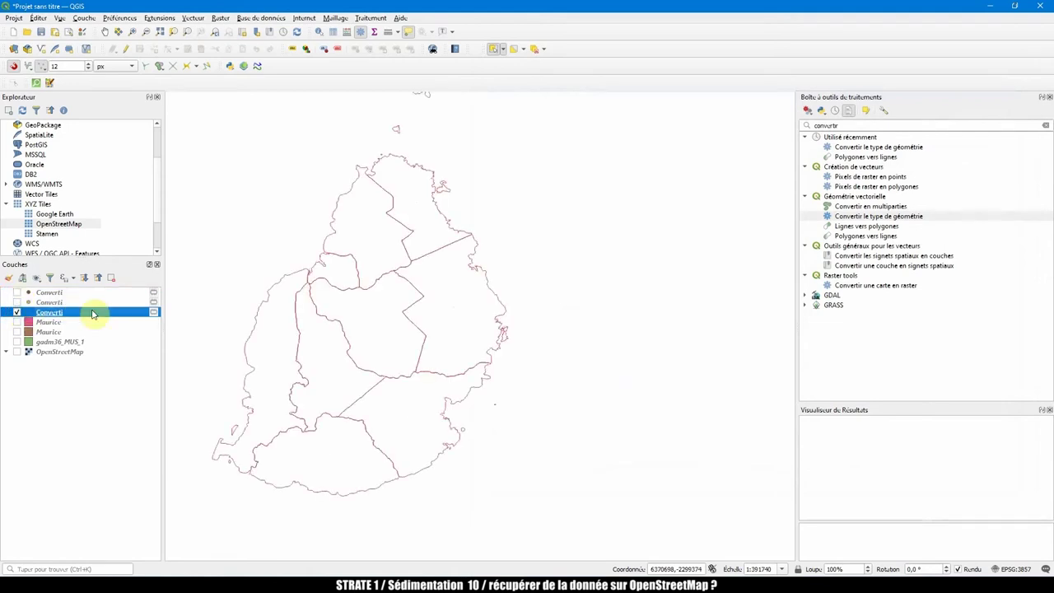
click(434, 202)
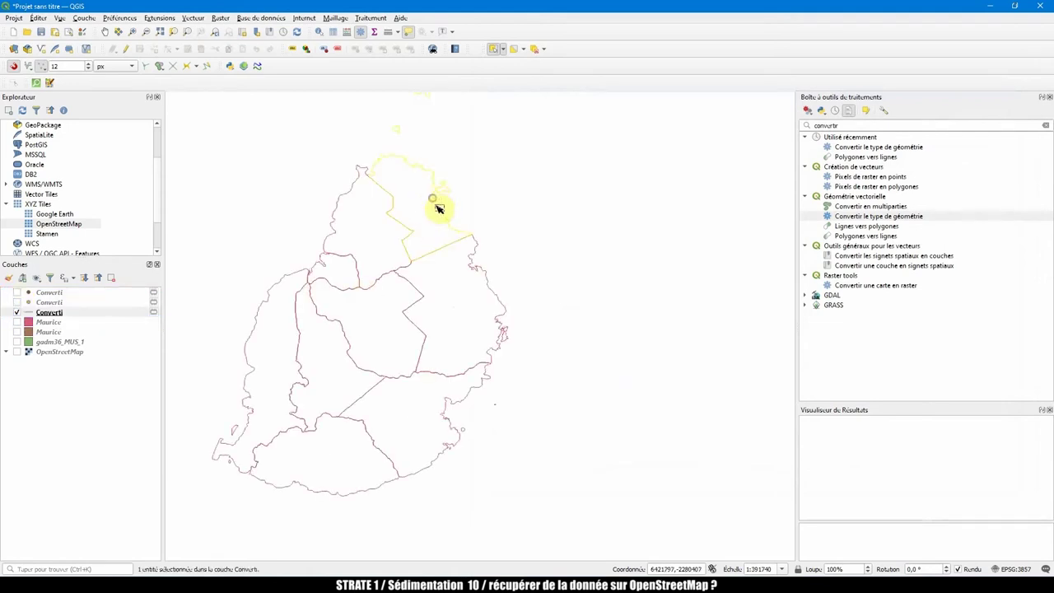
Try to convert the Converti line layer to polygons with the Convertir le type de géométrie algorithm and read its log
click(51, 313)
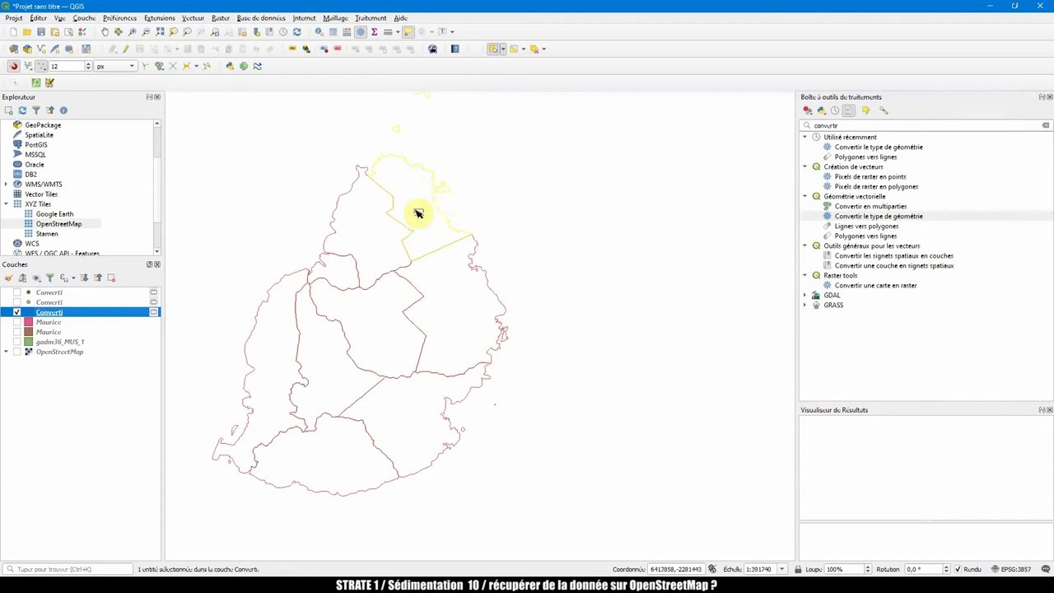
double_click(853, 216)
click(519, 191)
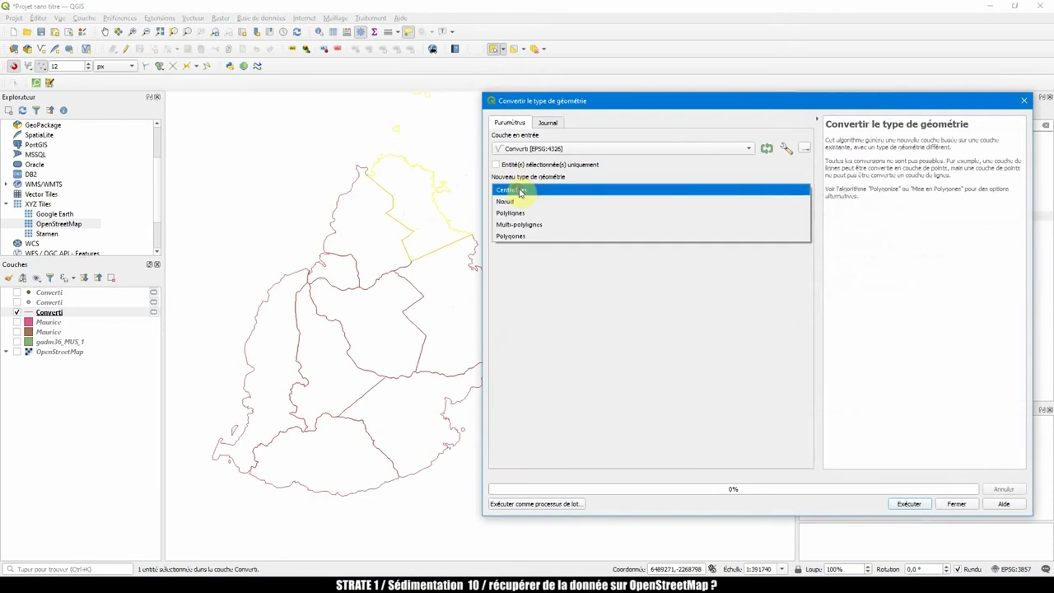
click(522, 237)
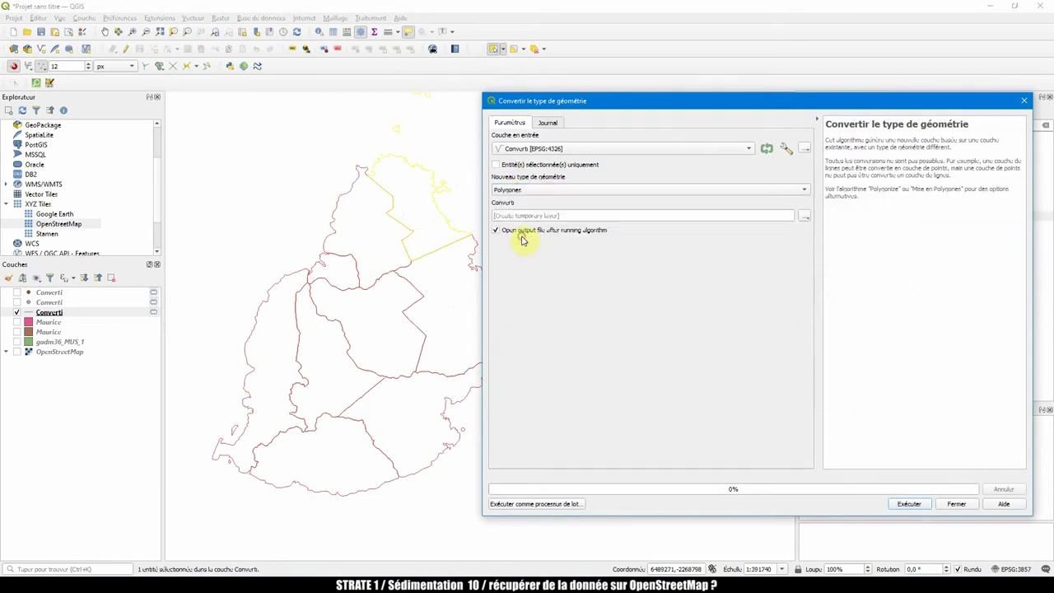
click(915, 503)
mouse_move(536, 253)
mouse_down()
mouse_move(607, 294)
mouse_move(536, 253)
mouse_up()
click(629, 302)
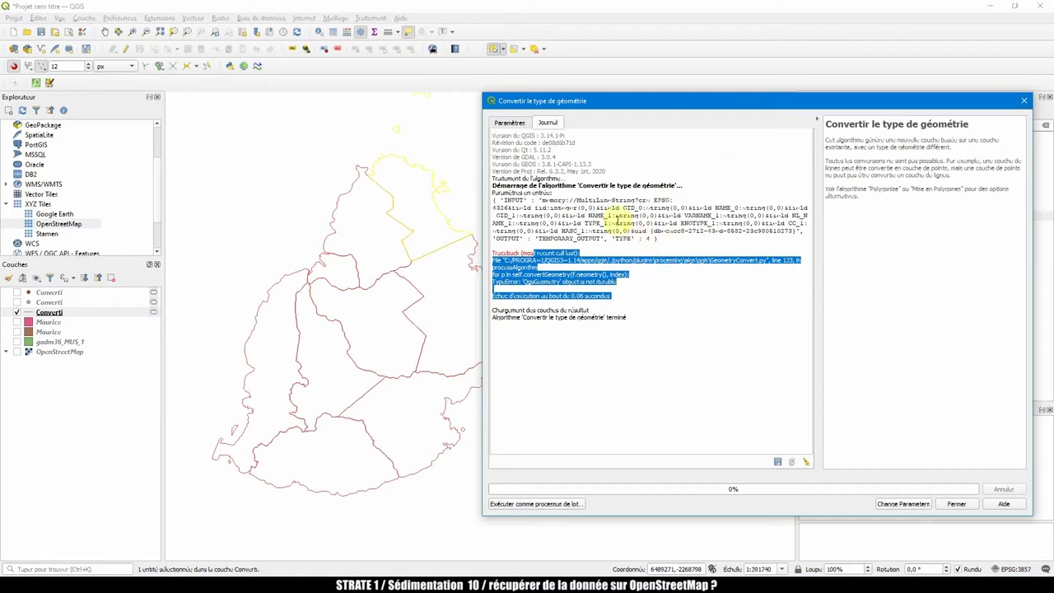
click(1024, 100)
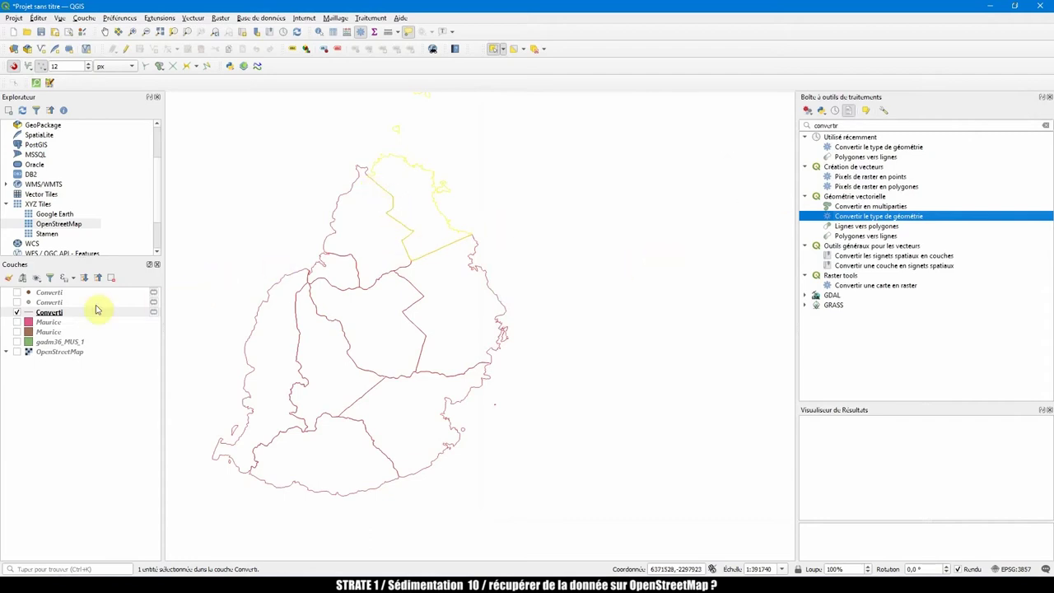
Convert the Converti line layer into a temporary polygon layer with the Lignes vers polygones algorithm
click(873, 237)
click(875, 226)
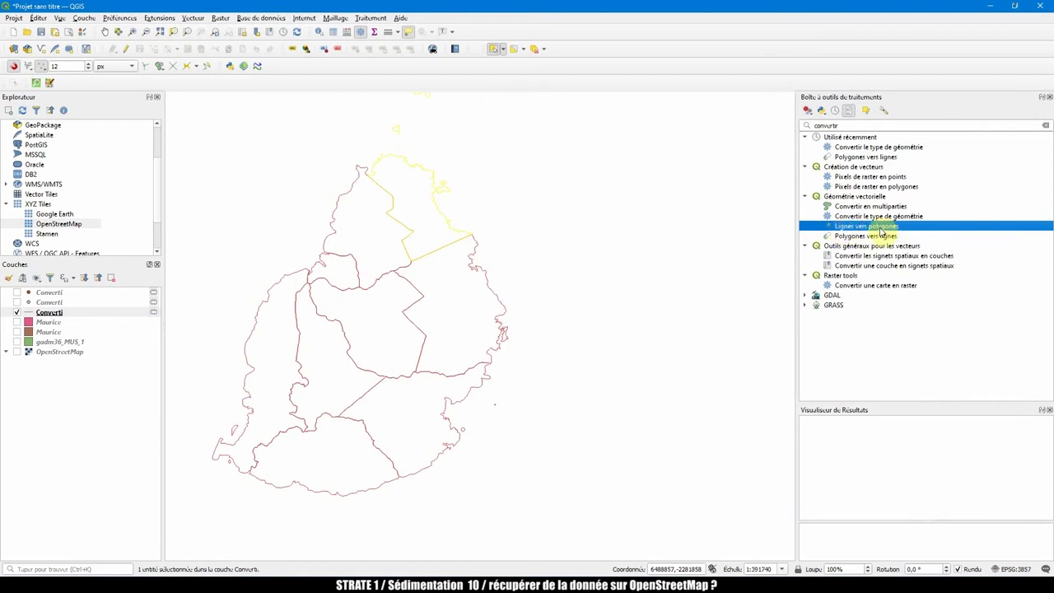
click(880, 237)
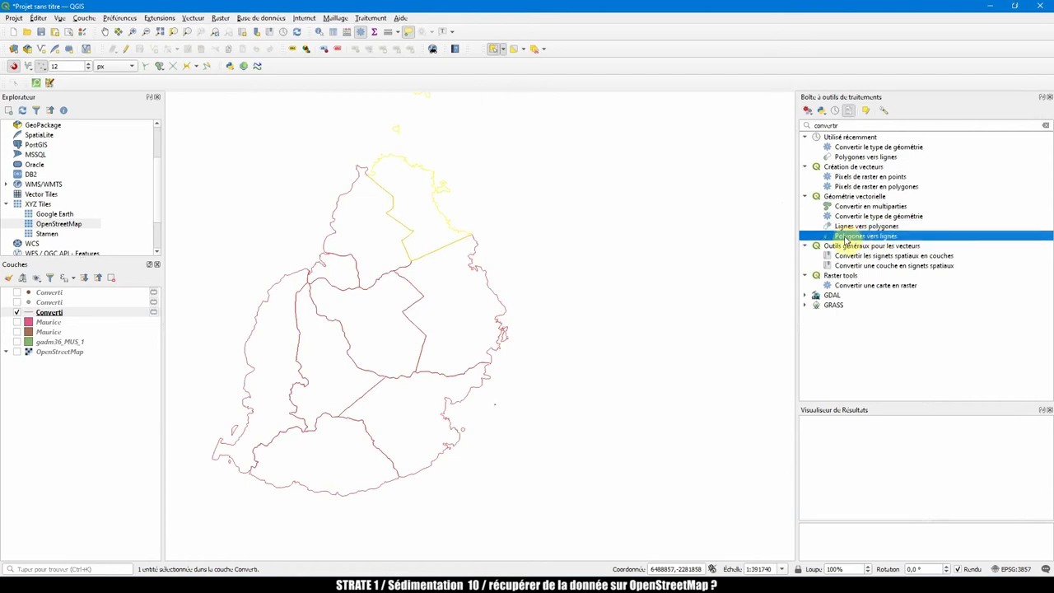
click(880, 227)
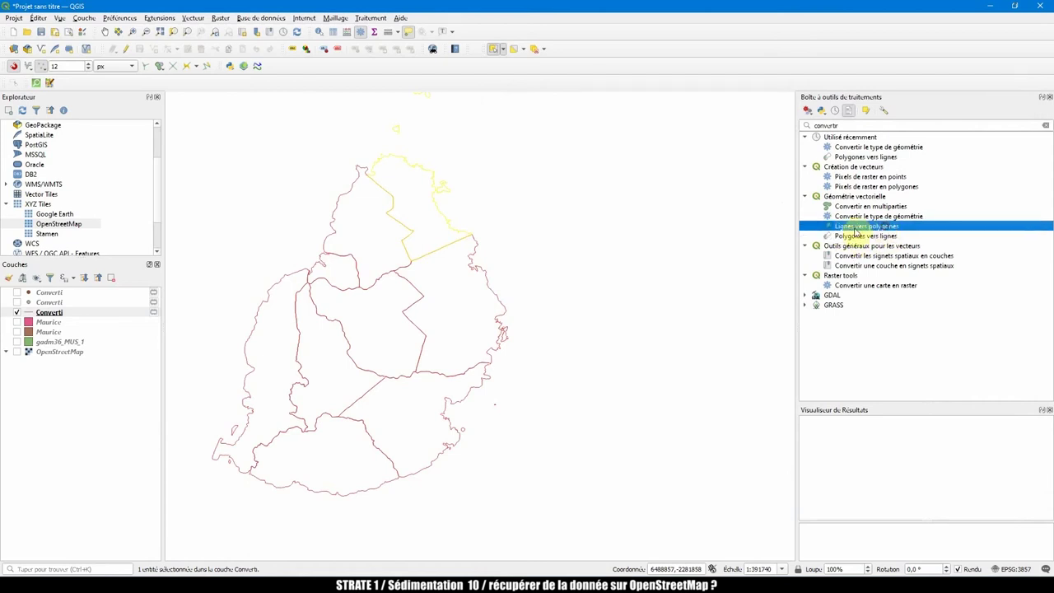
double_click(879, 228)
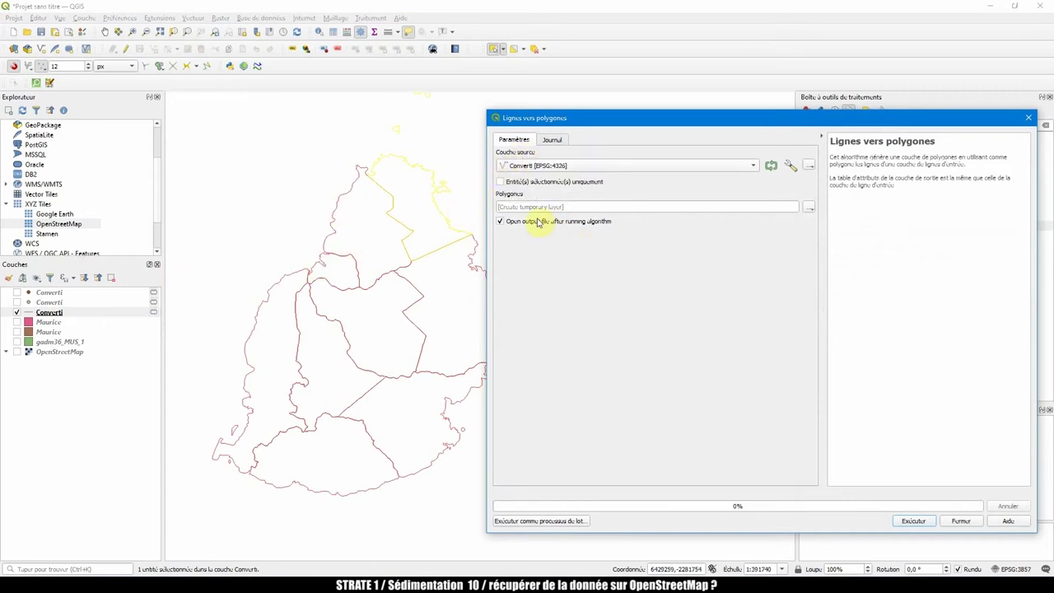
click(914, 519)
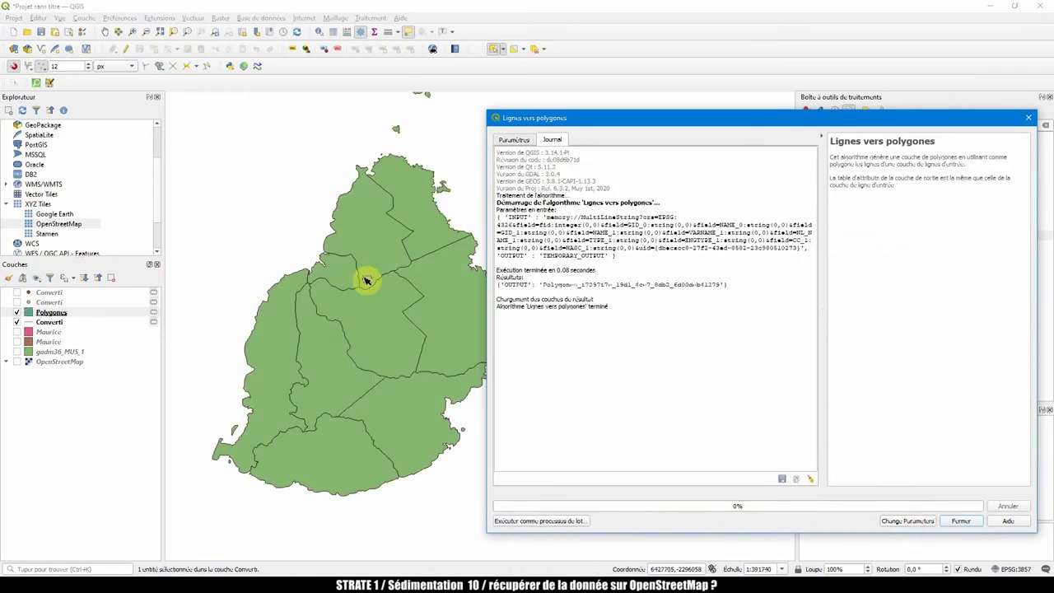
click(72, 314)
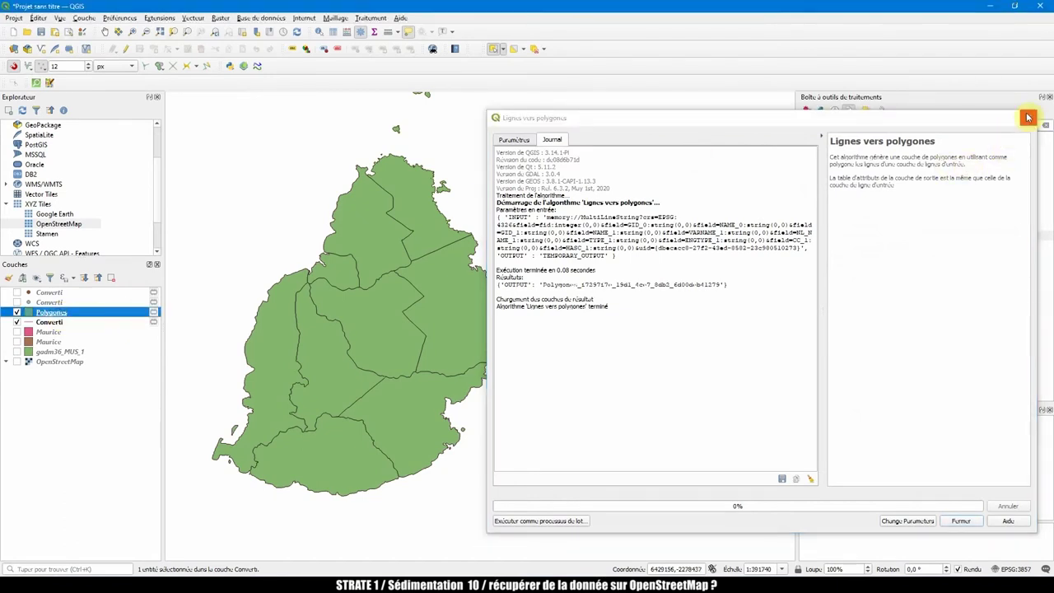
click(1028, 118)
Examine the attribute table of the Polygones layer, and close it
right_click(41, 313)
click(98, 450)
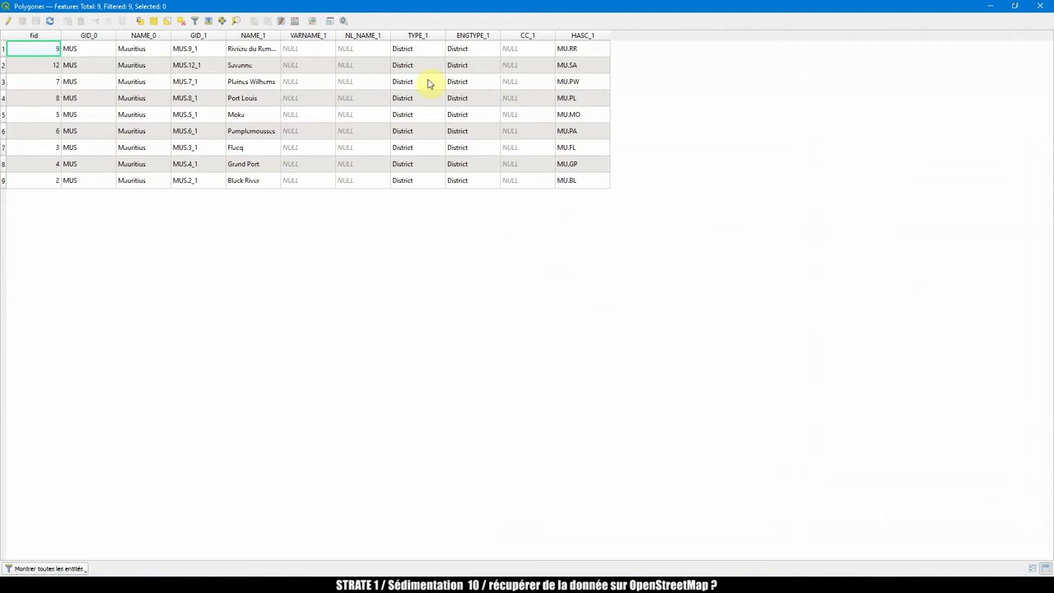
click(1041, 8)
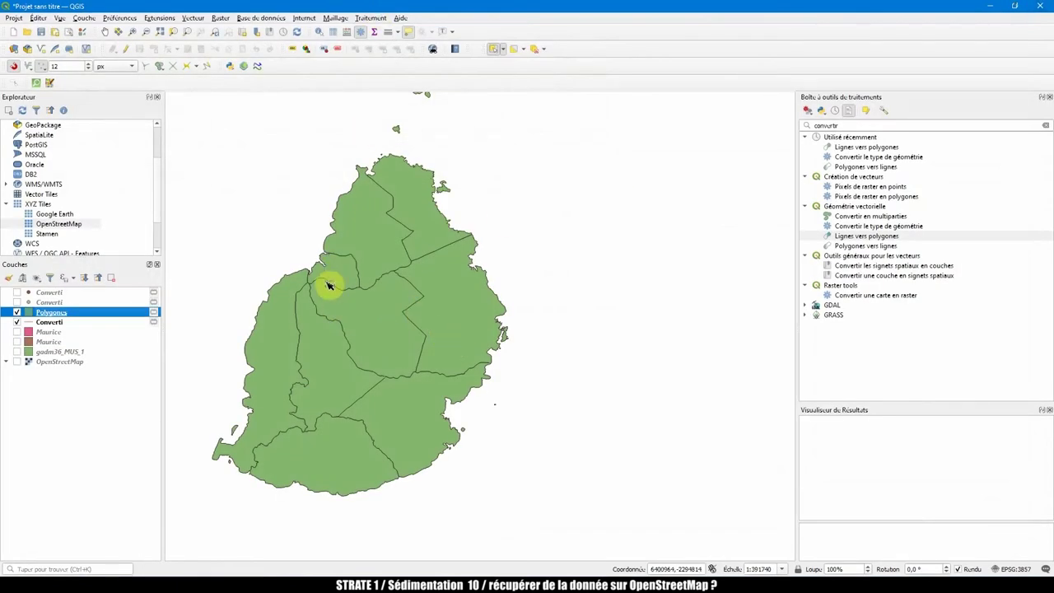
Hide the Polygones layer and make the Converti line layer active
click(18, 313)
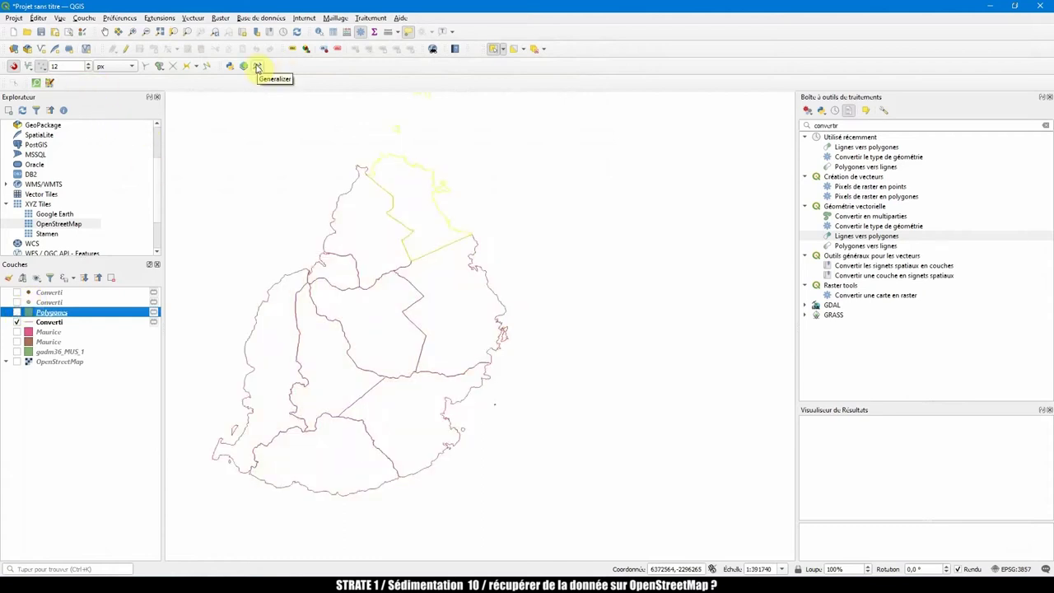
click(48, 322)
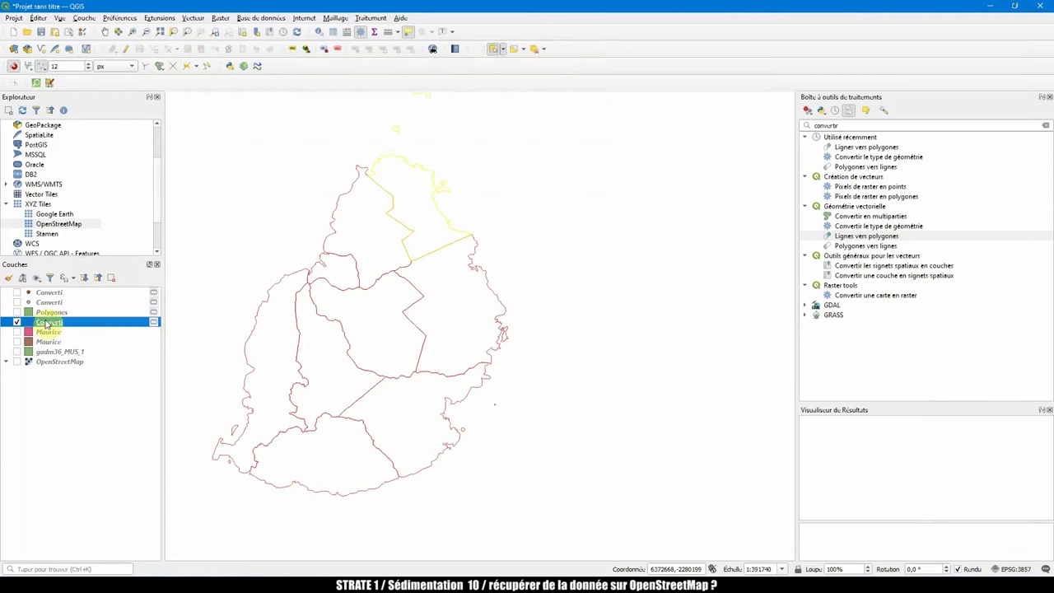
Open Generalizer for the Converti line layer, enable saving the output layer, and review the available algorithms and threshold setting
click(259, 71)
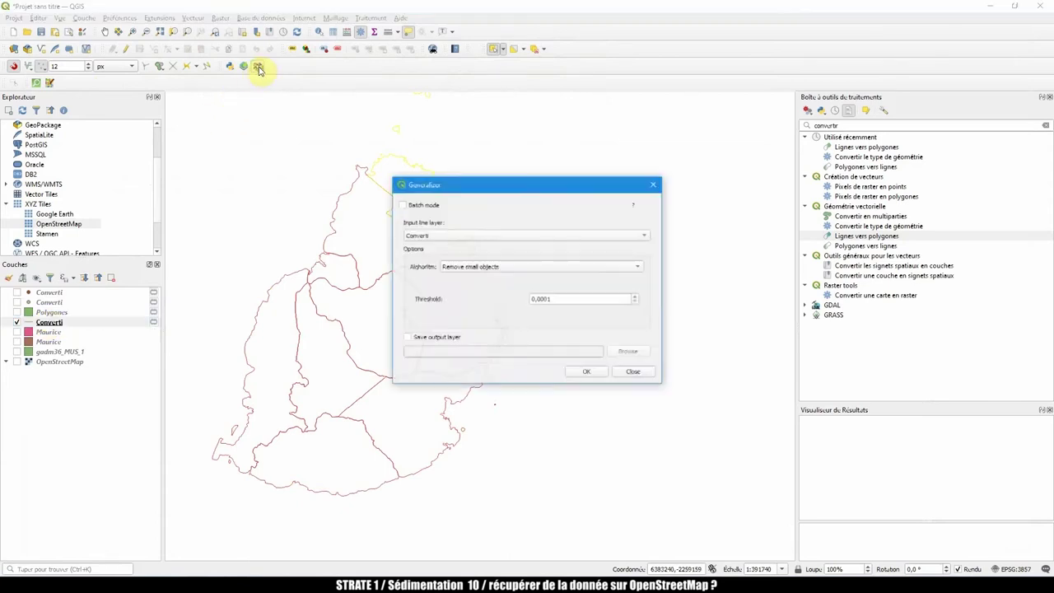
click(451, 237)
click(452, 237)
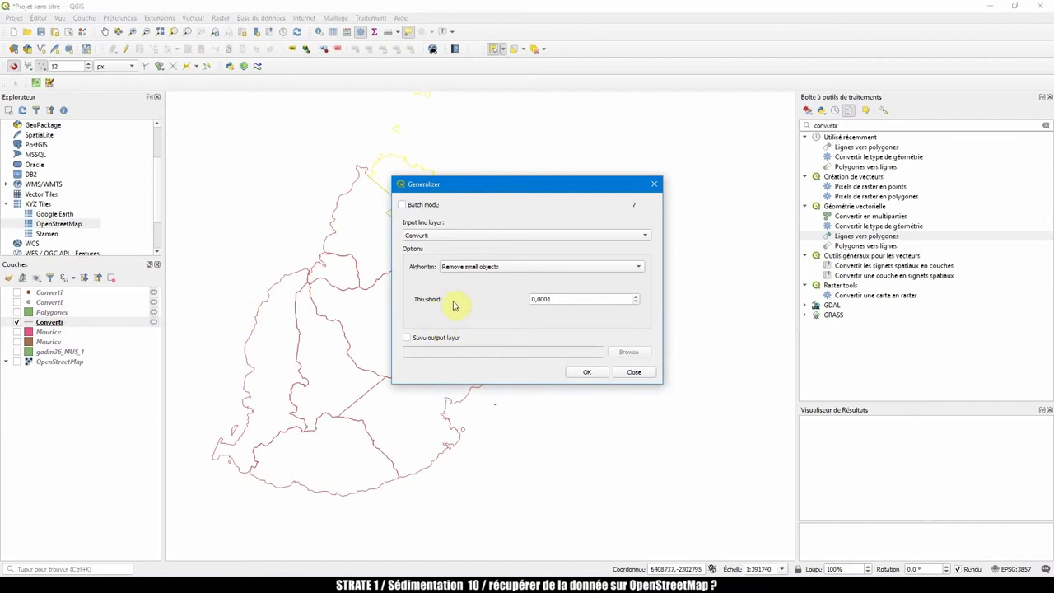
click(407, 338)
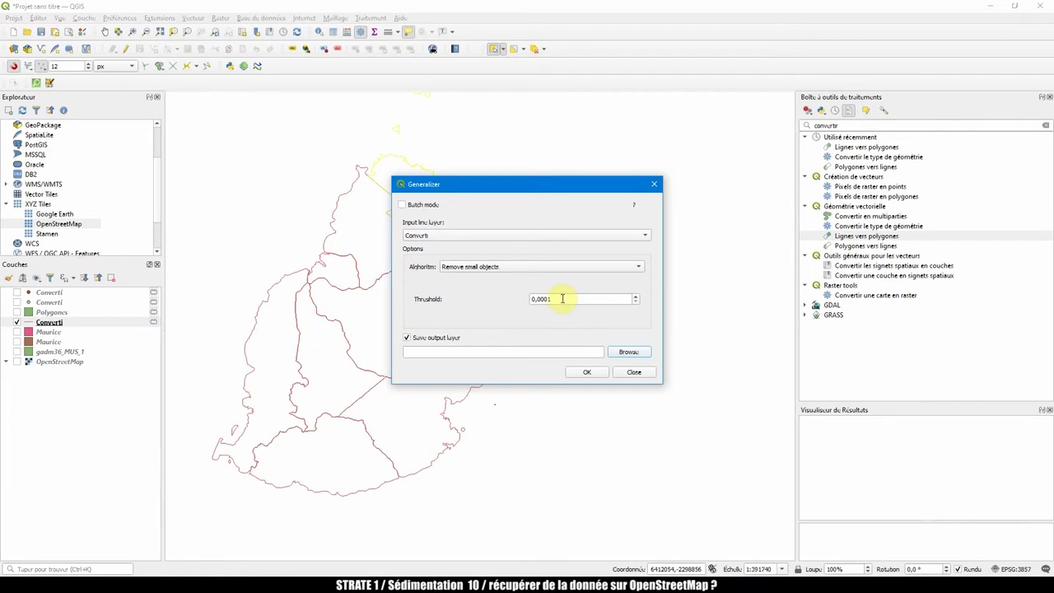
click(476, 267)
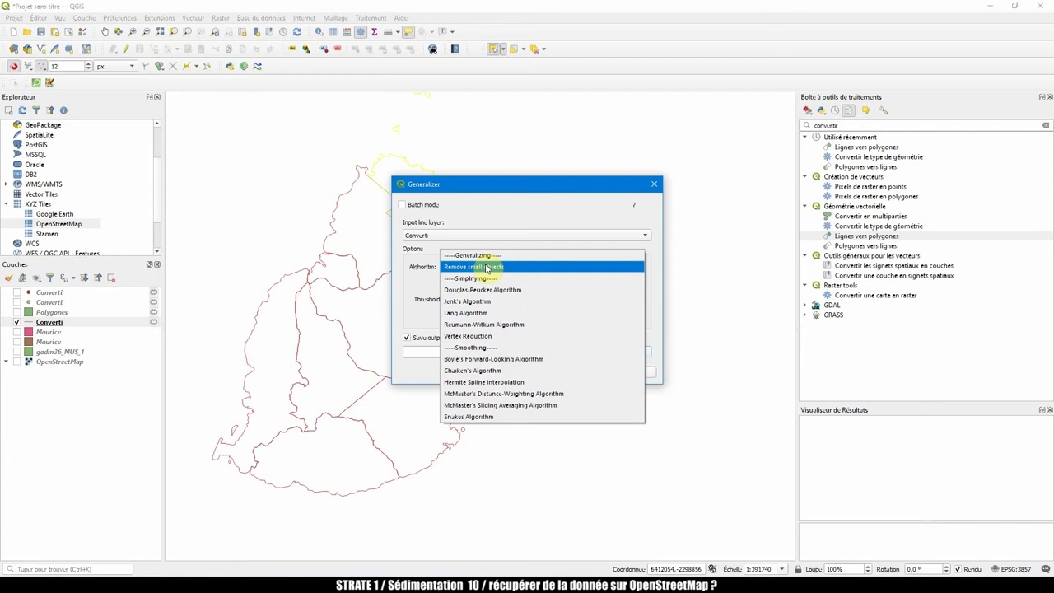
click(489, 210)
click(562, 299)
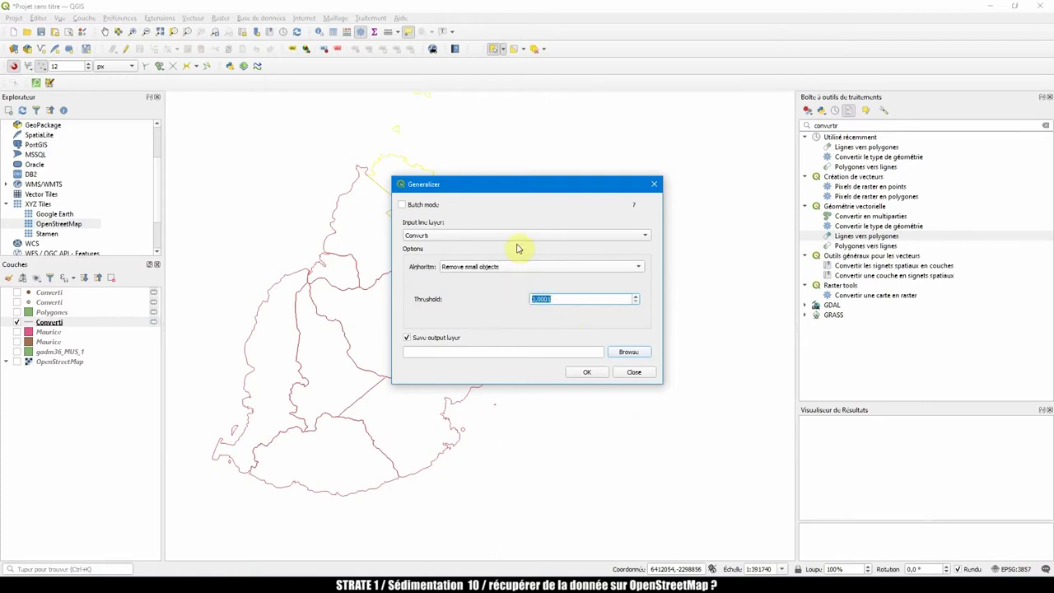
Enable Generalizer's batch mode for the Converti layer and add Remove small objects with a threshold of 0,0010
click(402, 205)
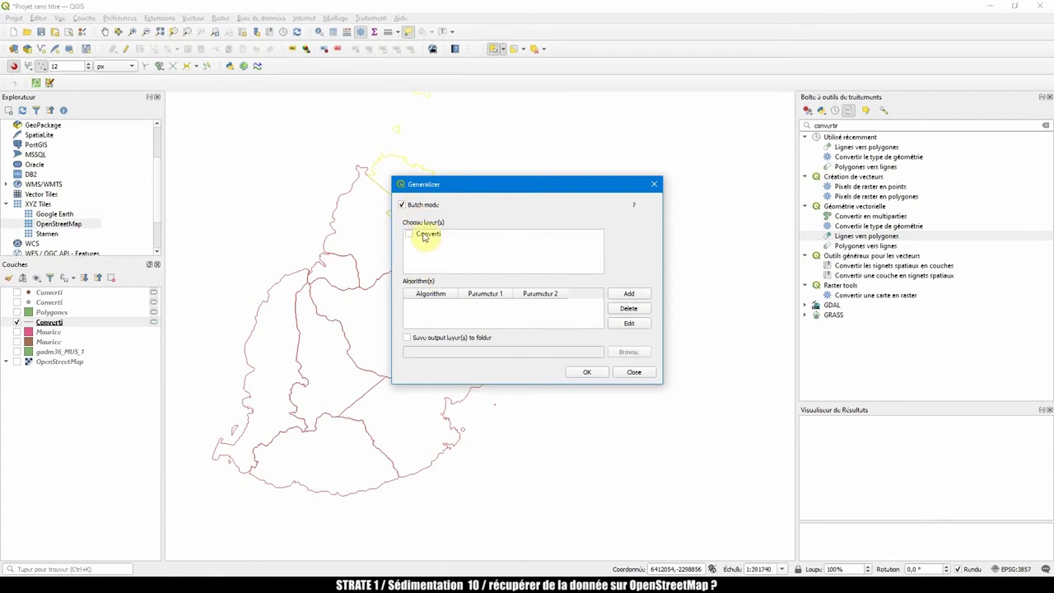
click(416, 236)
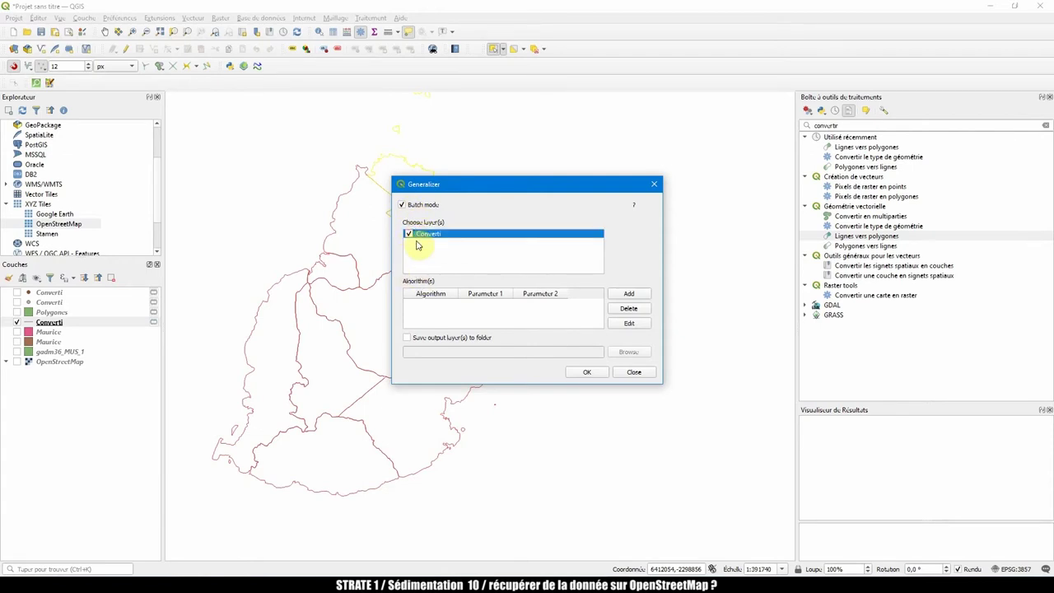
click(435, 303)
double_click(492, 306)
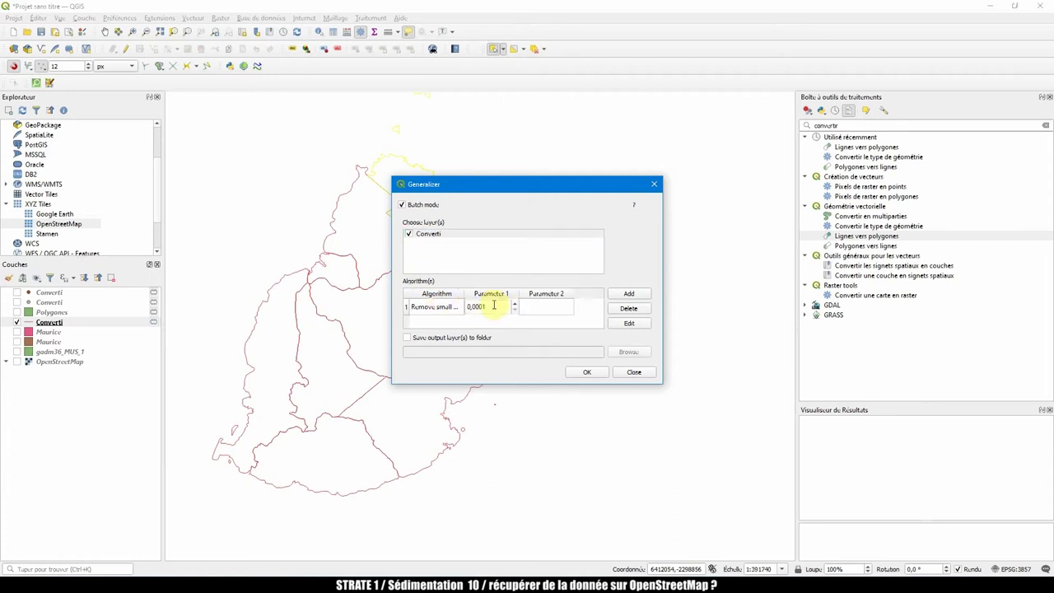
click(438, 310)
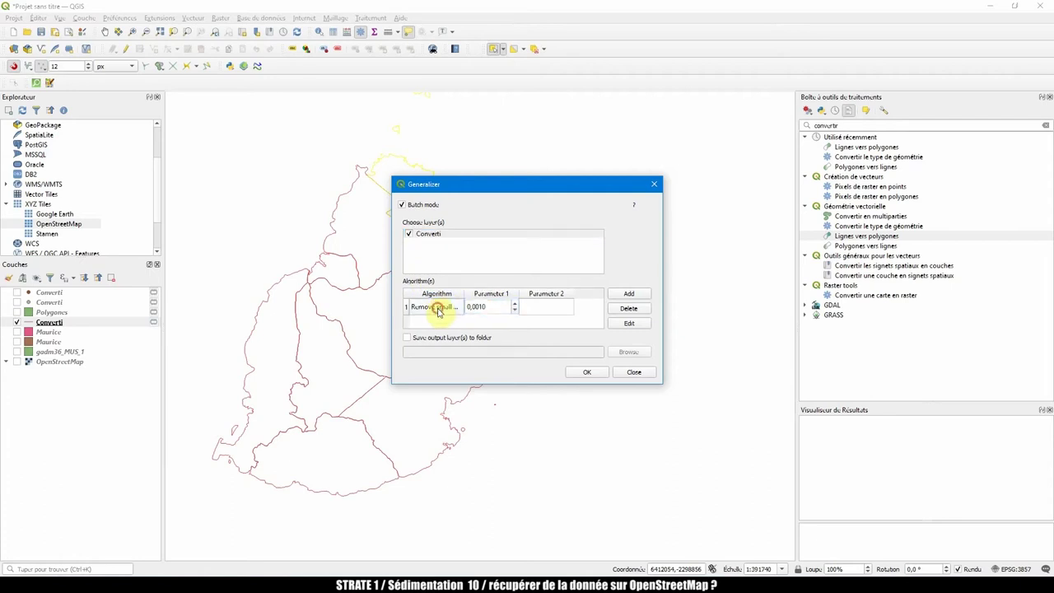
Add Douglas-Peucker with a 0,0006 threshold and delete Remove small objects from the batch list, then close Generalizer without running it
click(628, 295)
click(527, 301)
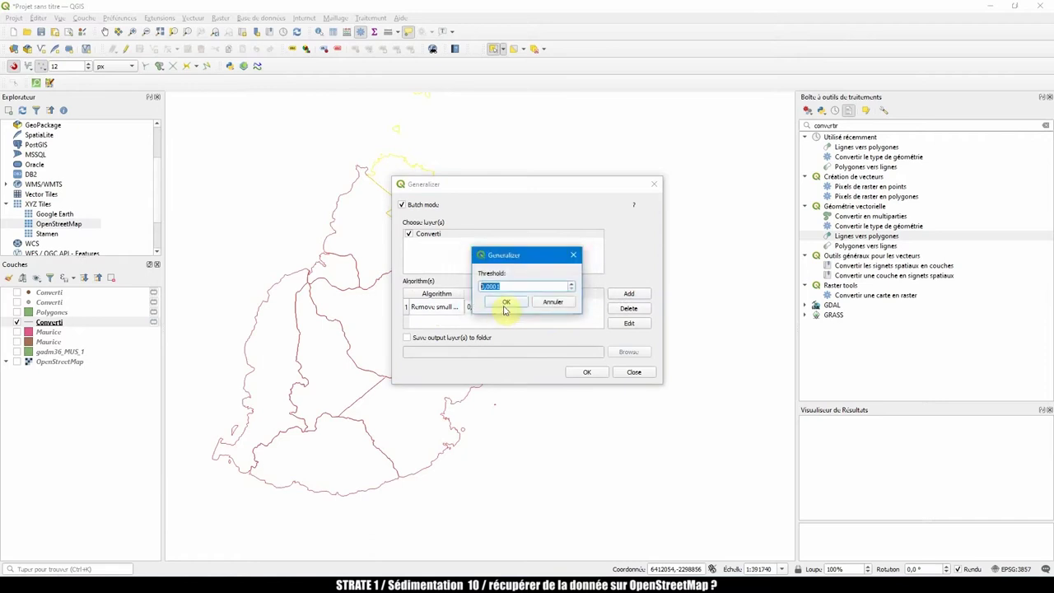
key(Return)
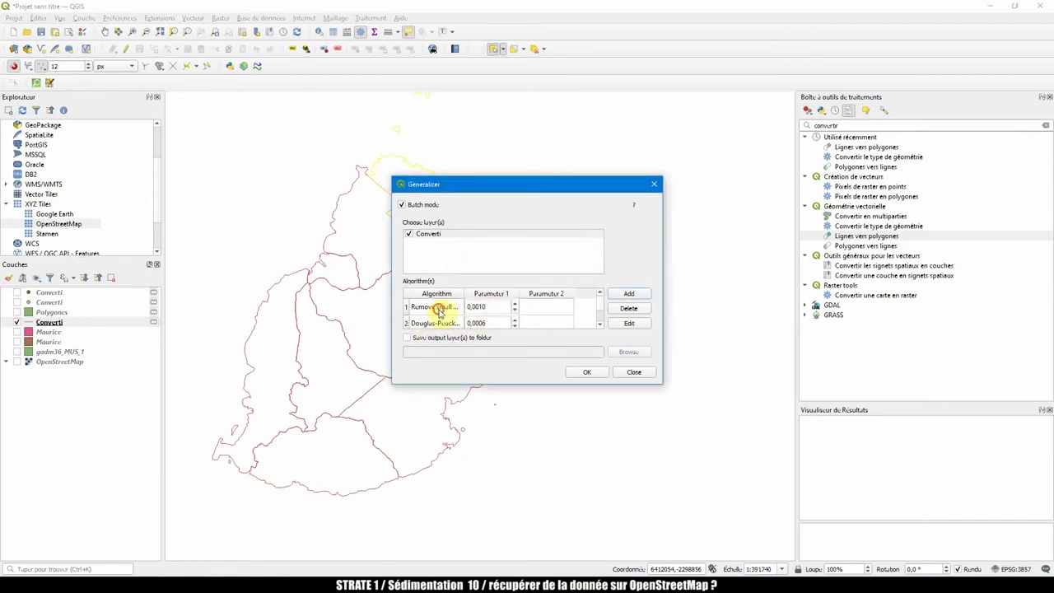
click(630, 309)
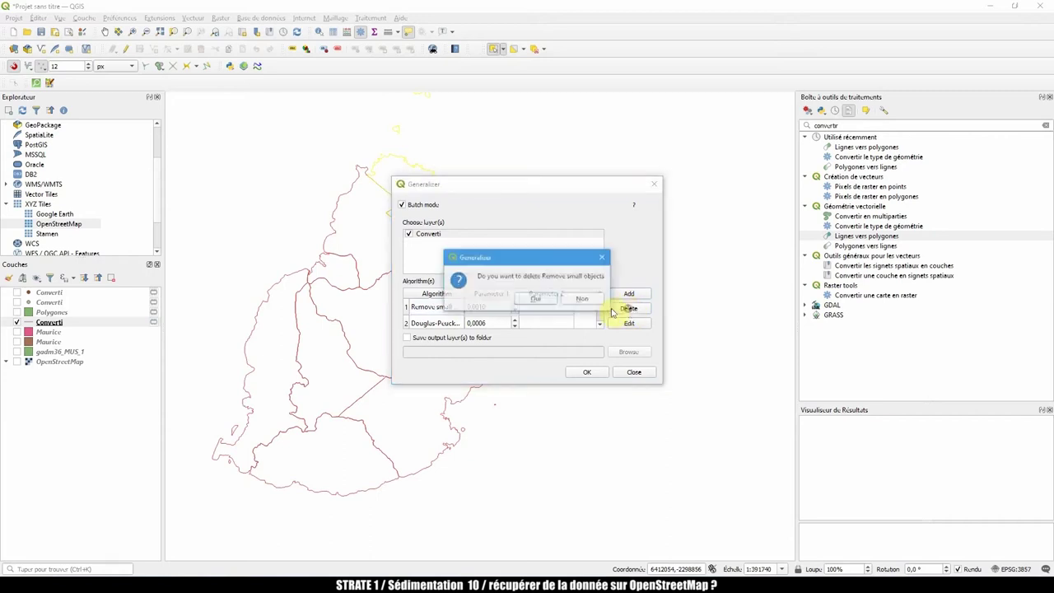
click(536, 300)
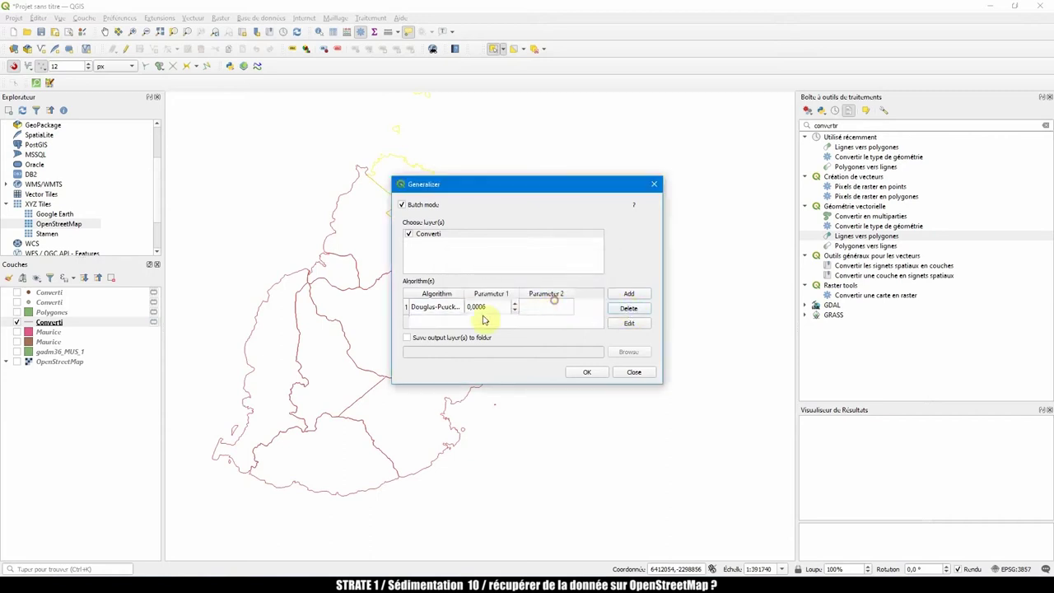
click(634, 373)
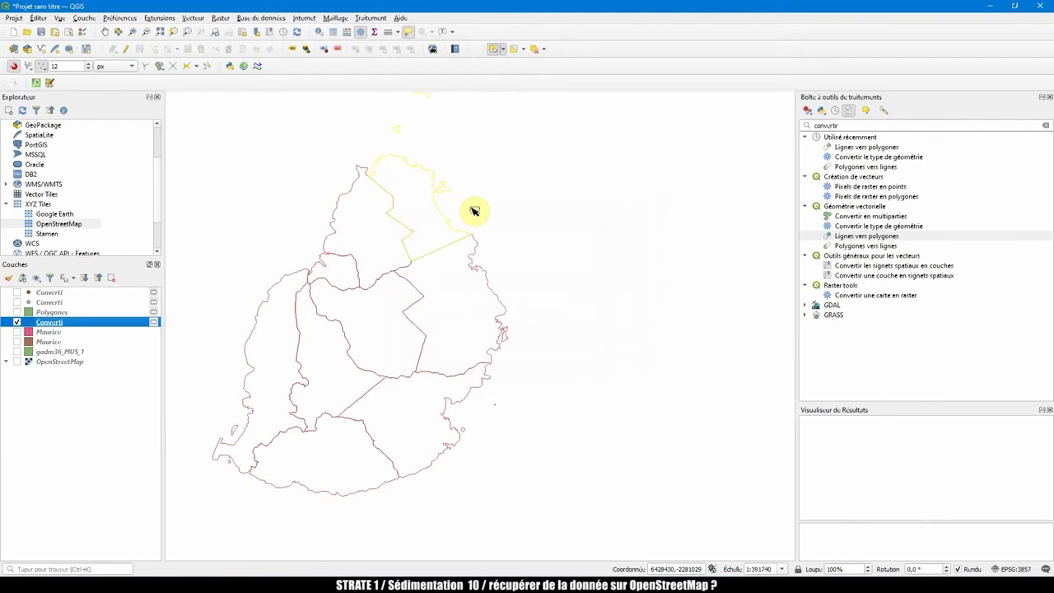
Clear the feature selection on the Converti line layer and review Generalizer3's description in the plugin manager, highlighting its v.generalize GRASS module reference
drag(459, 234, 509, 230)
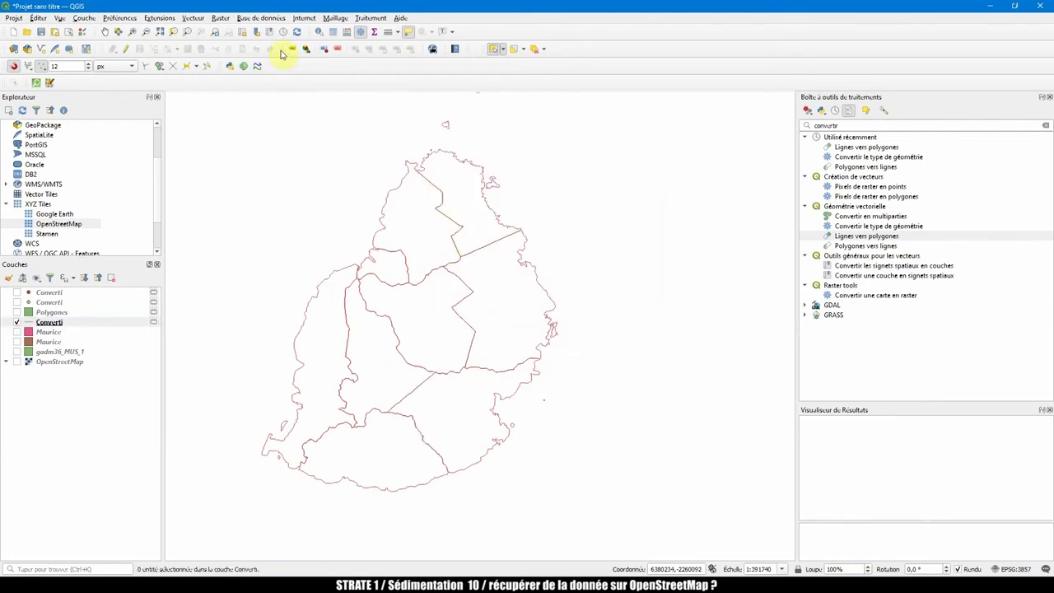
click(154, 18)
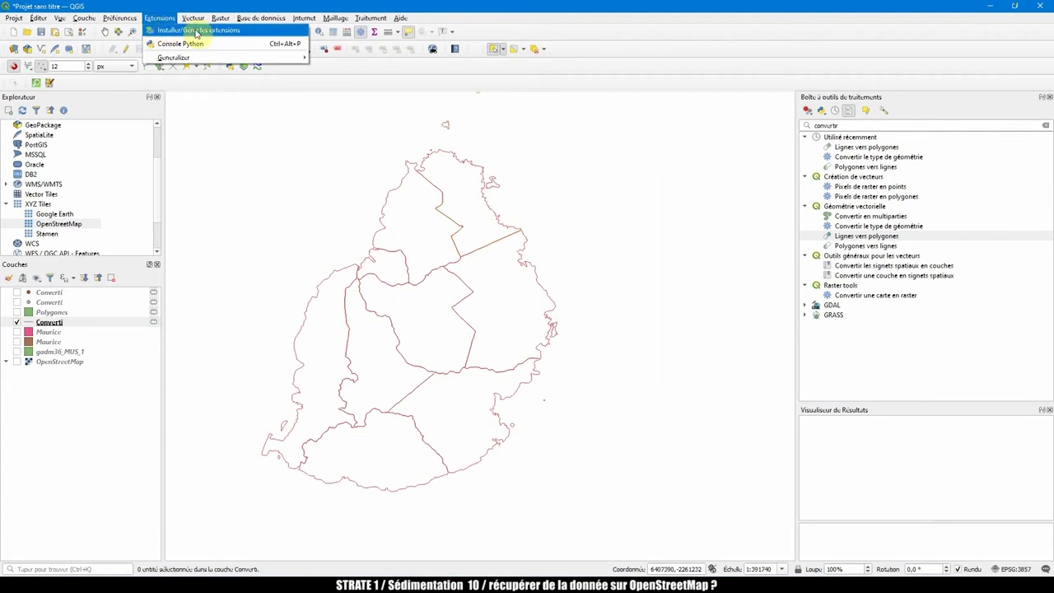
click(196, 33)
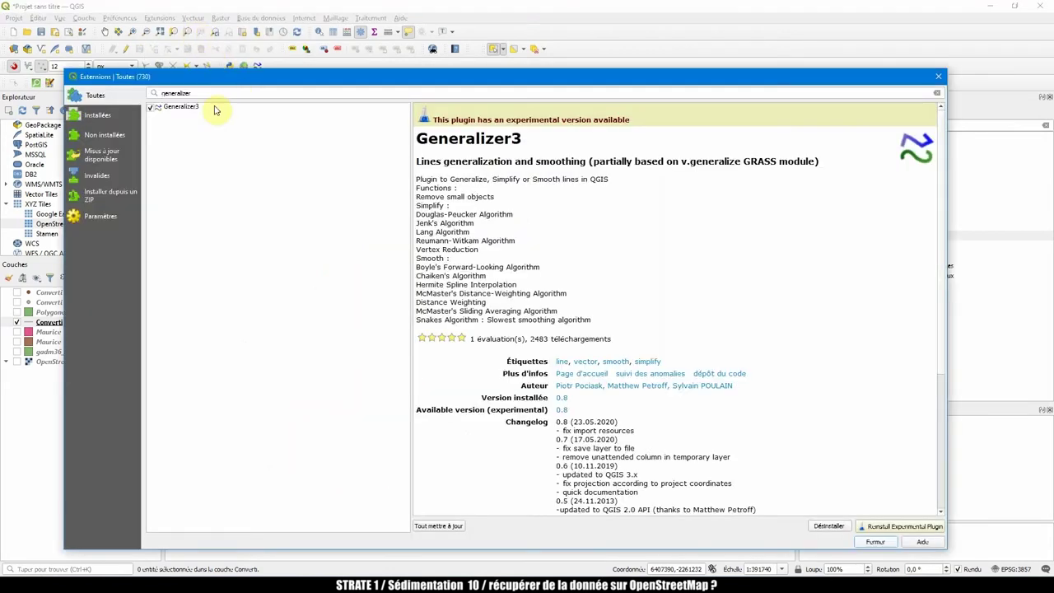
click(183, 107)
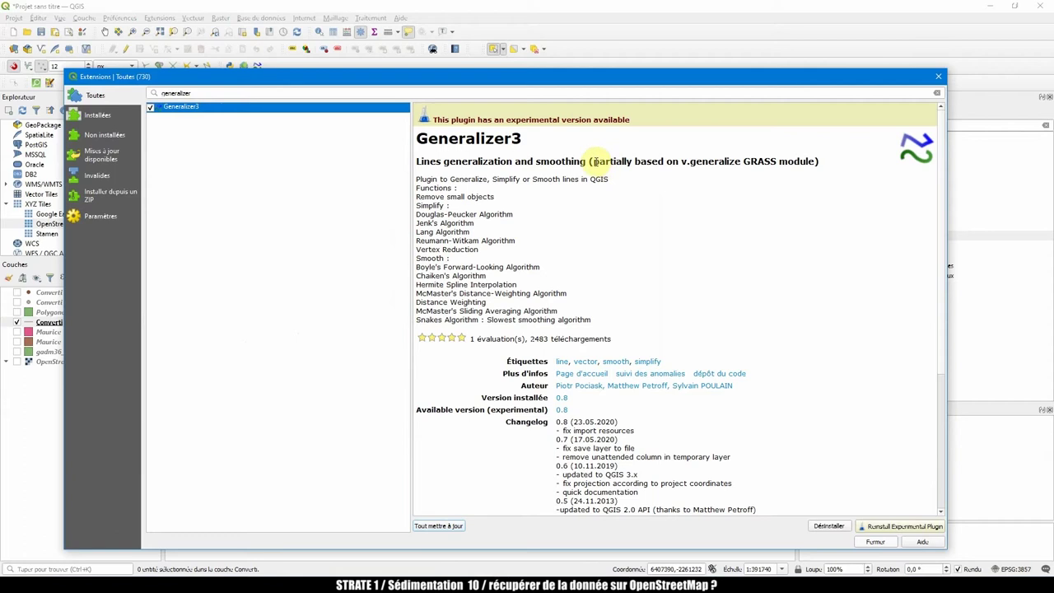
drag(595, 161, 813, 162)
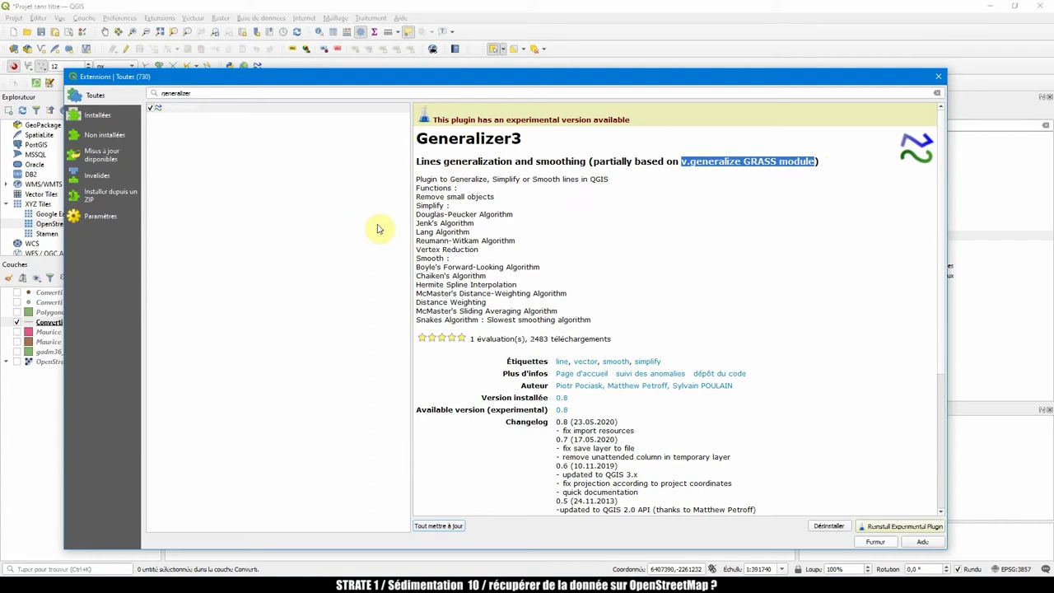
drag(743, 161, 690, 161)
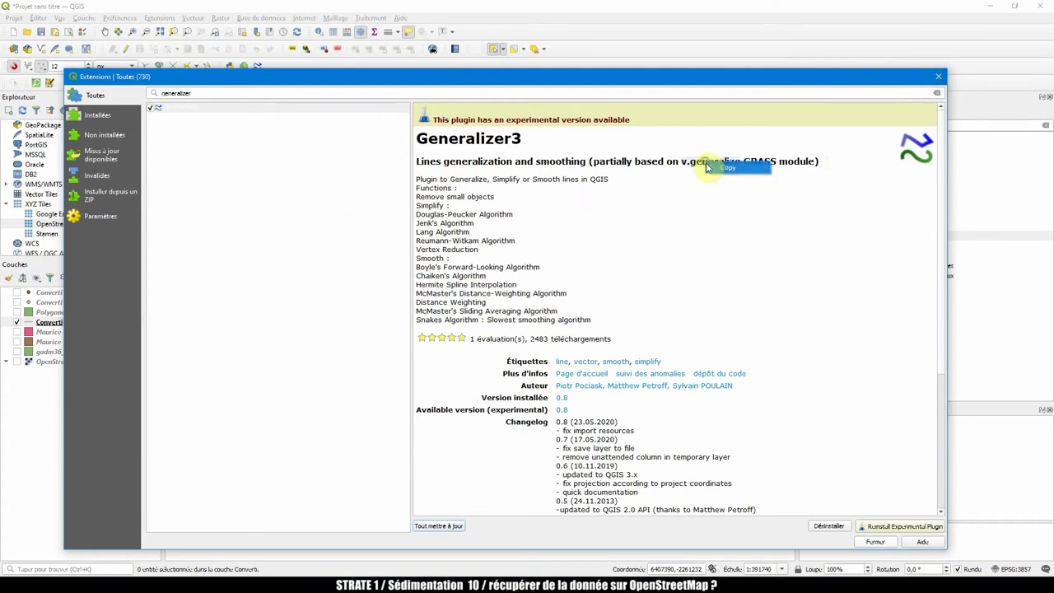
click(939, 80)
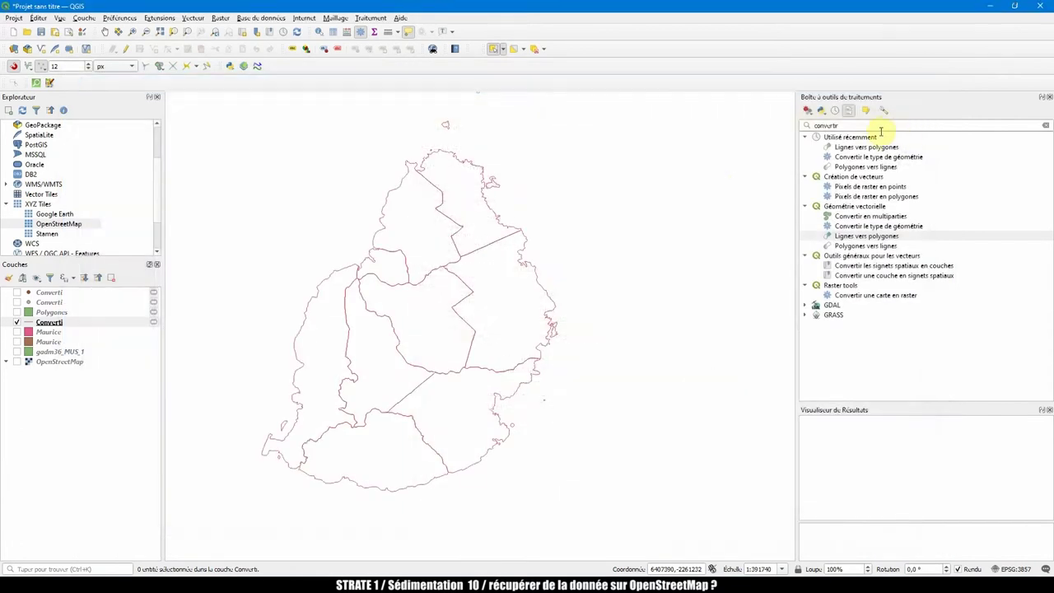
Search the Processing toolbox for v.generalize and try to launch the GRASS algorithm, closing the dialog that opens
drag(847, 125, 760, 125)
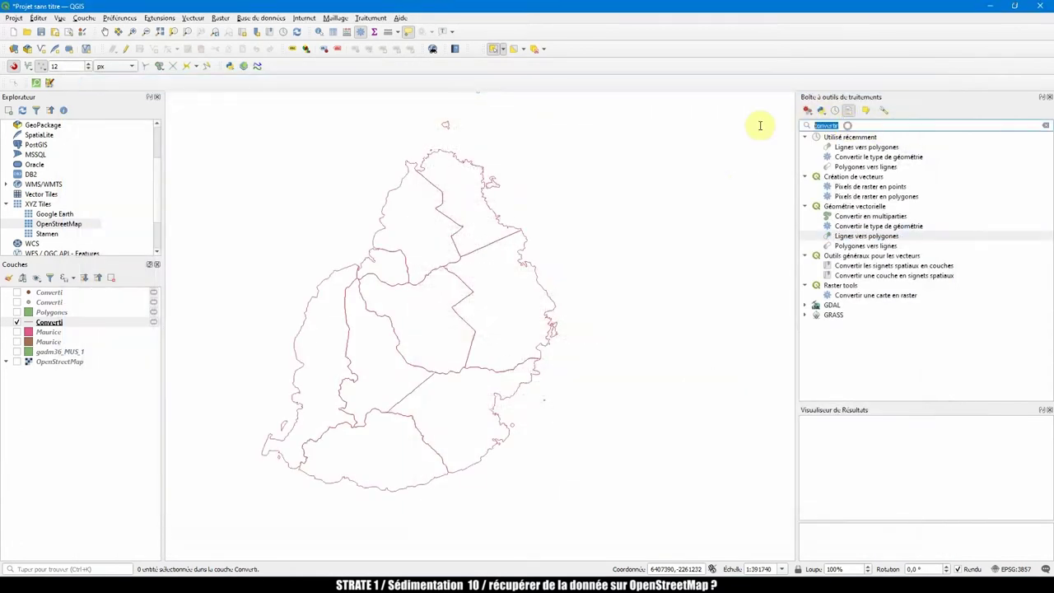
text(v.generalize)
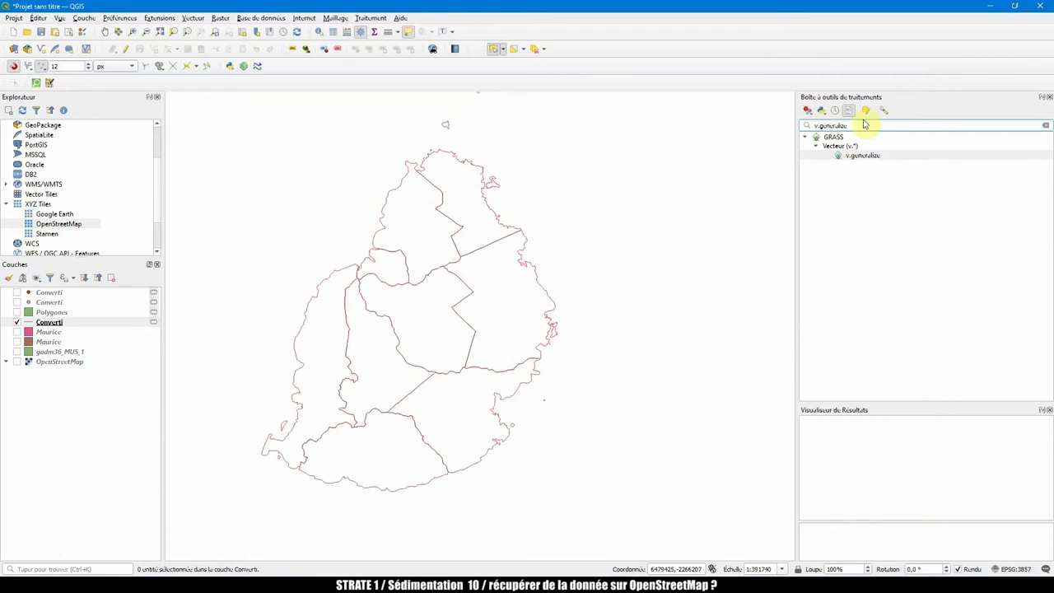
click(857, 156)
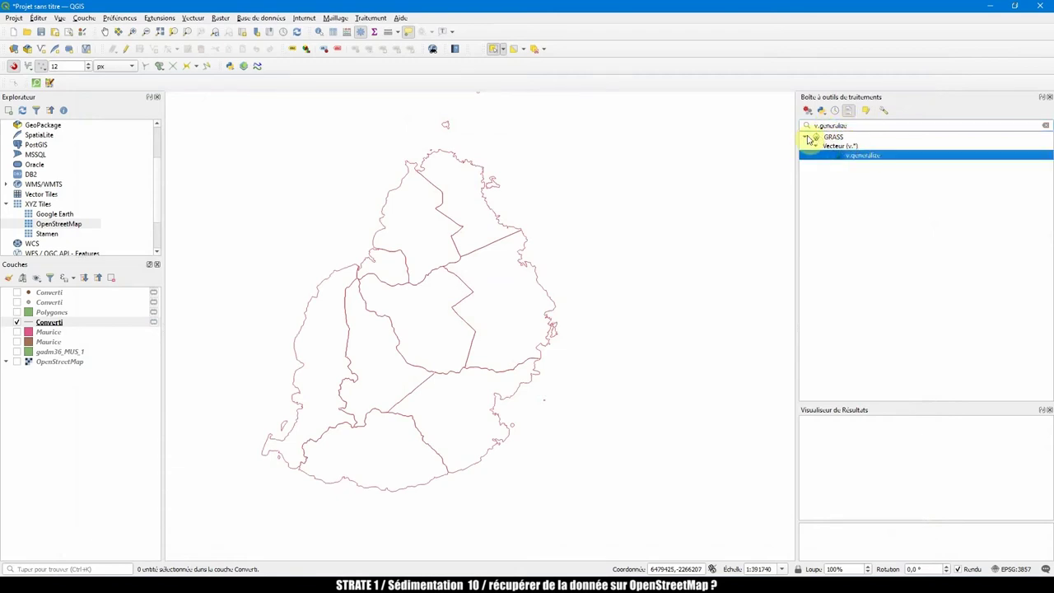
double_click(856, 158)
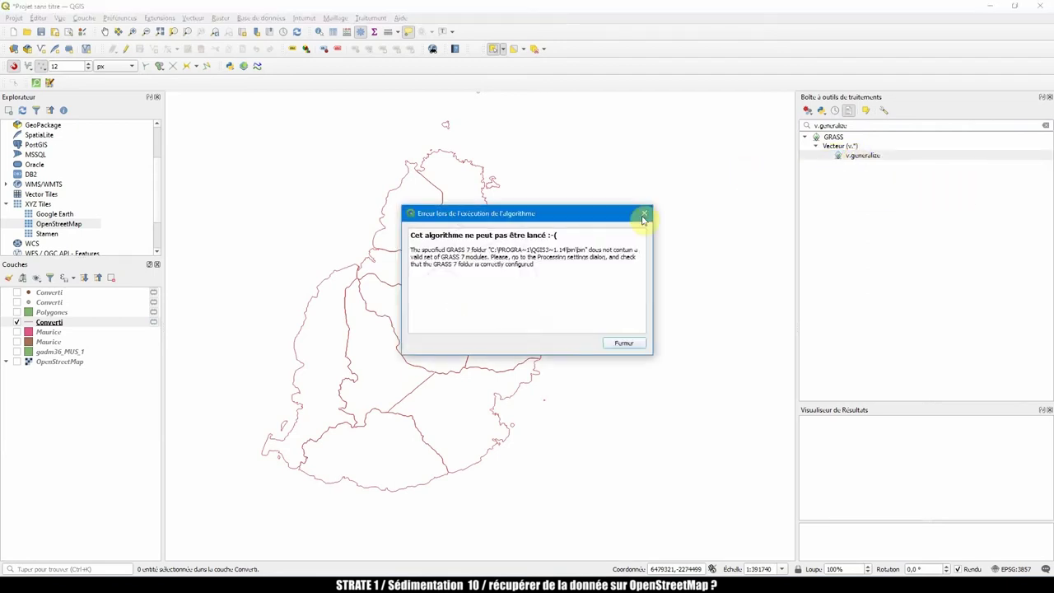
drag(471, 235, 546, 269)
click(548, 264)
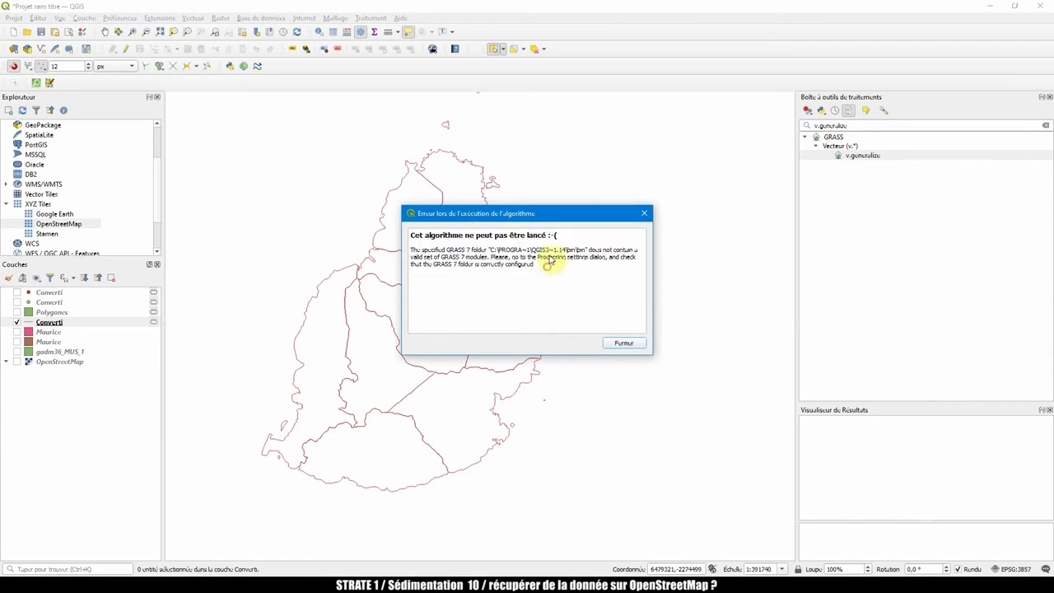
click(644, 212)
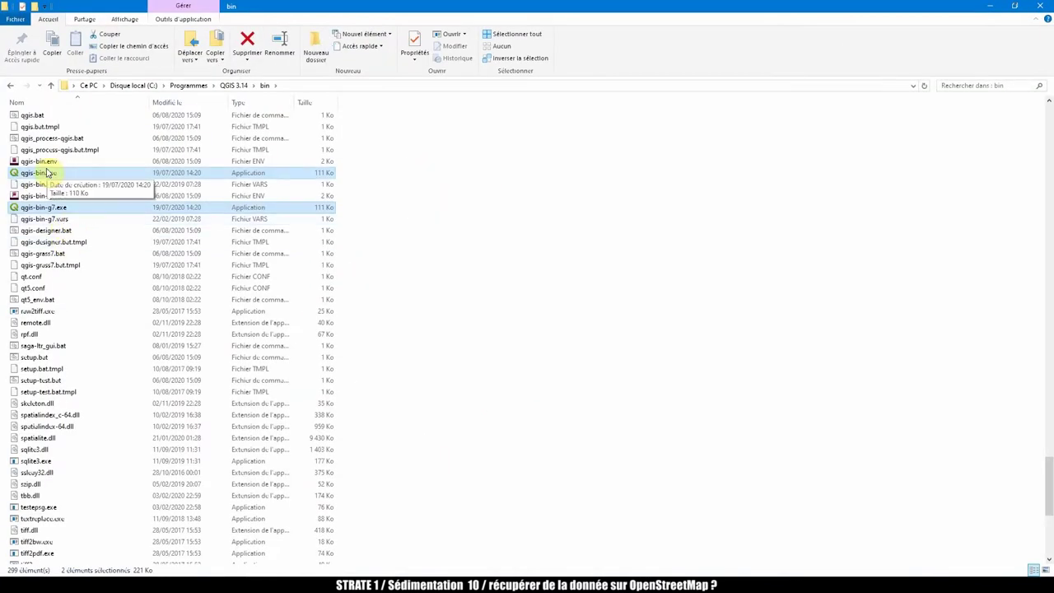
Search installed programs for qgis, launch QGIS Desktop 3.14.1 with GRASS 7.8.3, maximise its window and create a new empty project
key(super)
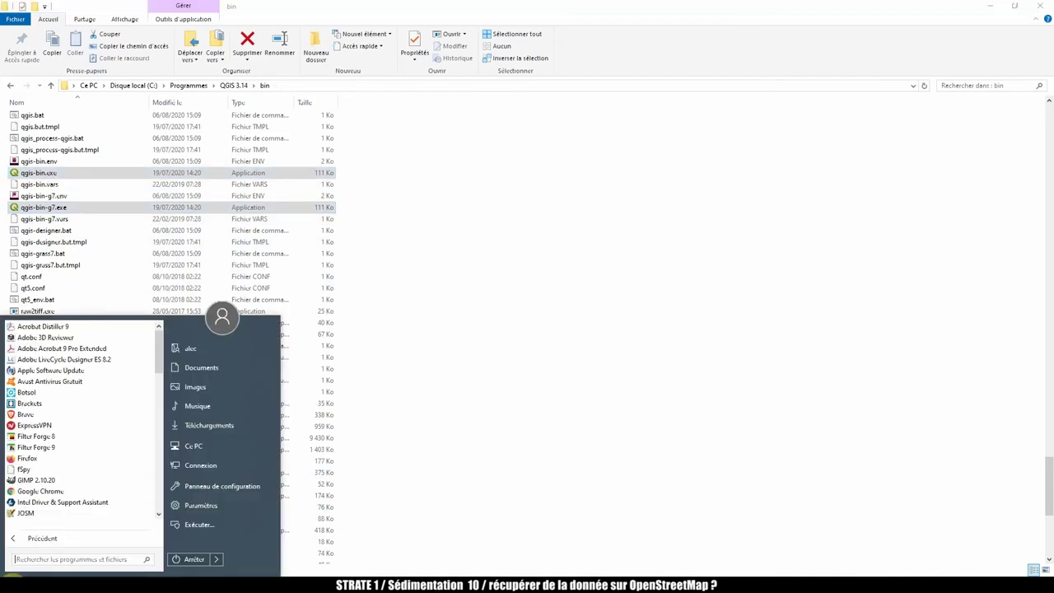
text(qgis)
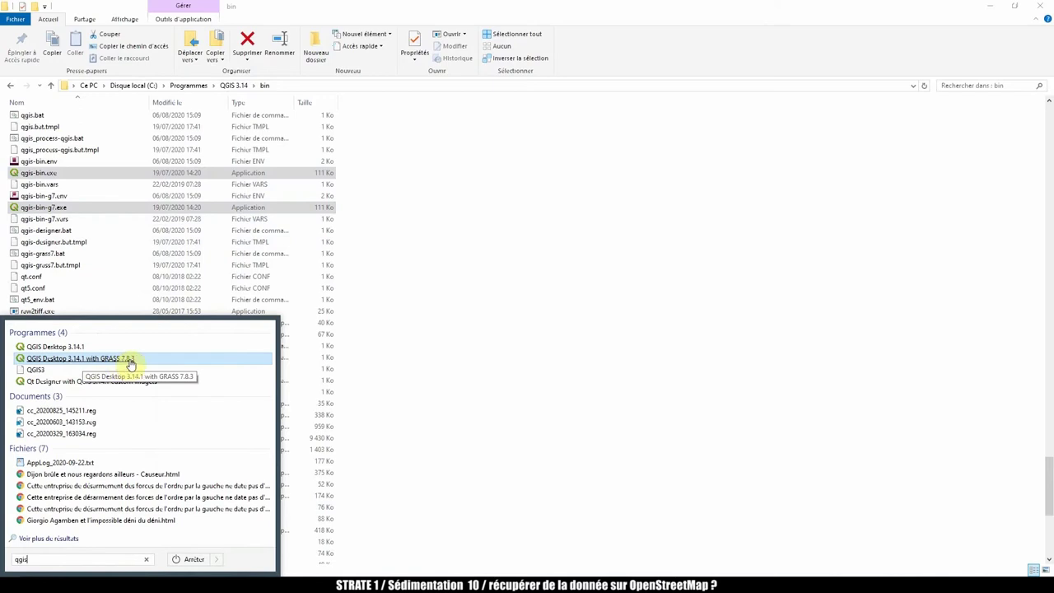
click(64, 364)
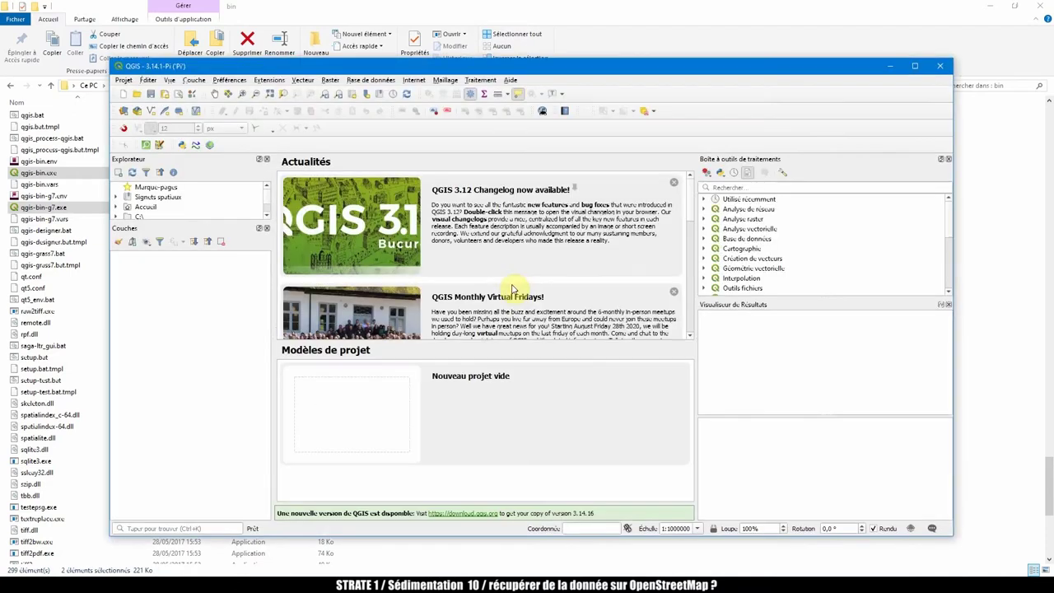
click(915, 65)
double_click(394, 423)
key(alt+Tab)
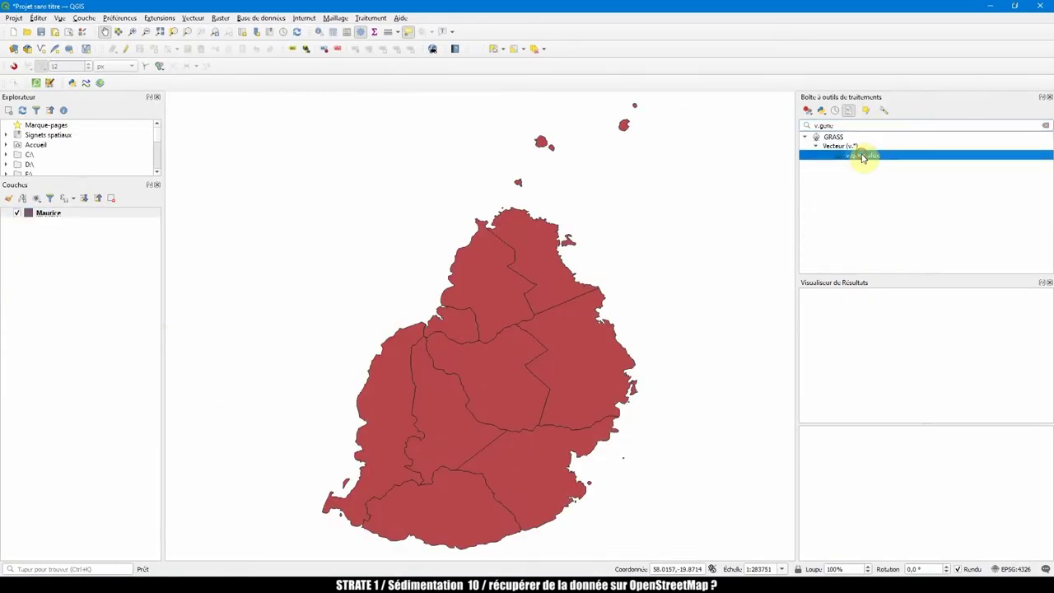
Open v.generalize for the Maurice layer, enlarge its dialog, and limit the input feature types to a single option
click(872, 159)
drag(800, 141, 729, 61)
drag(969, 468, 1008, 548)
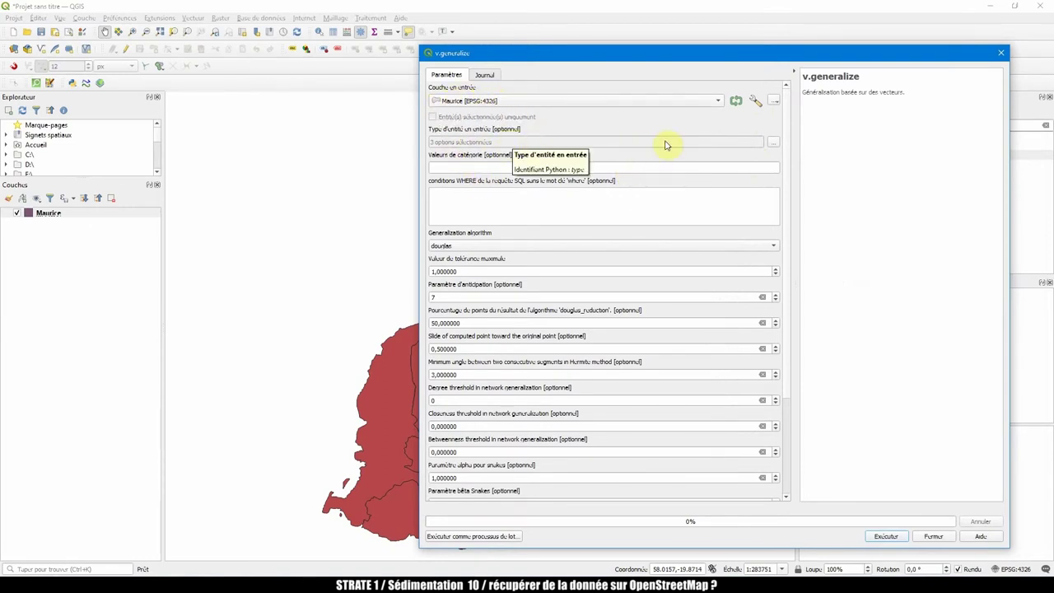
click(771, 146)
click(442, 114)
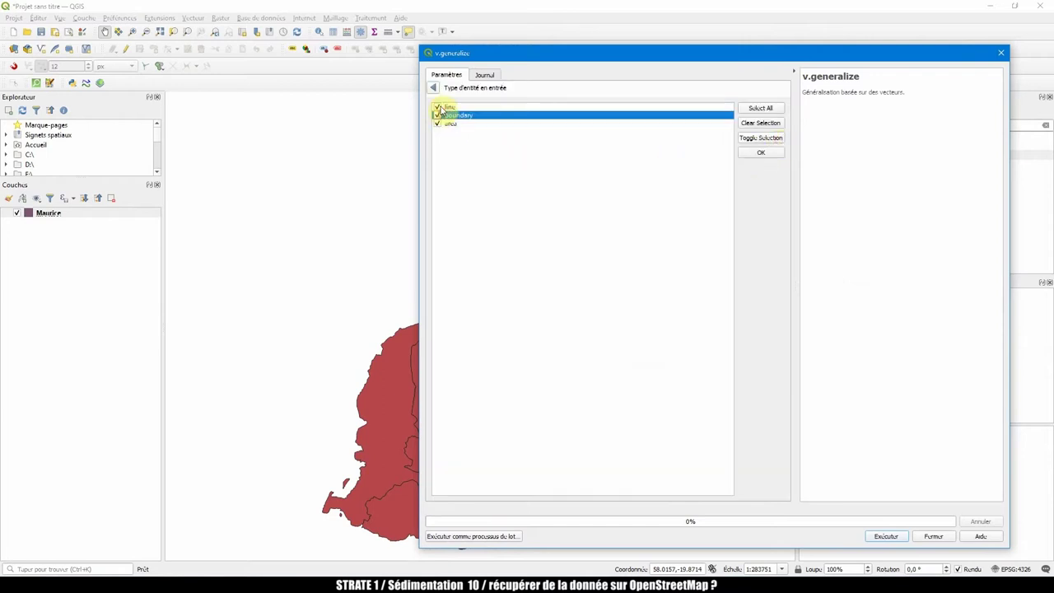
click(434, 88)
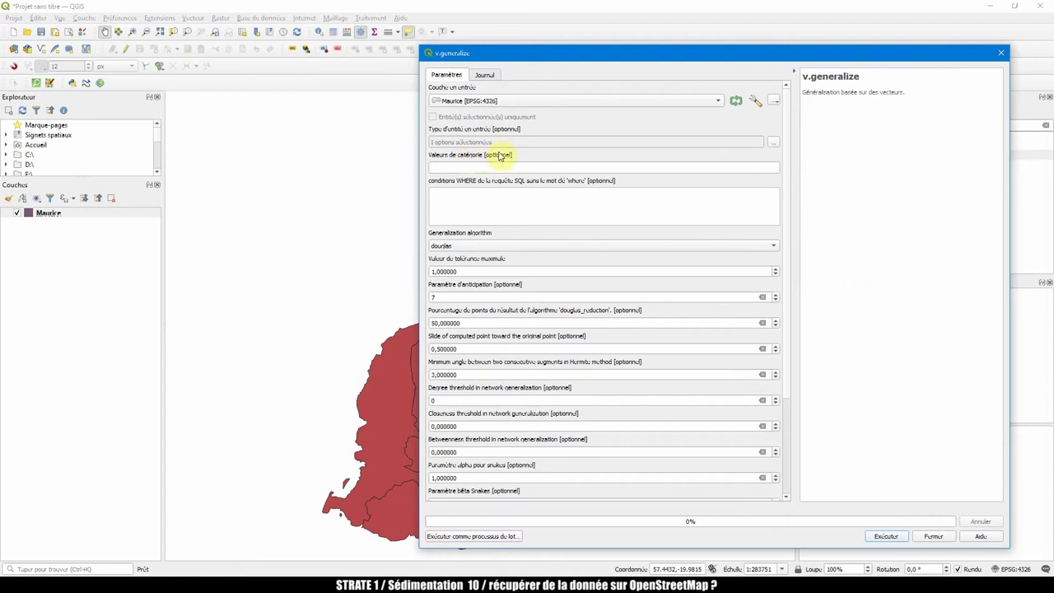
Review the v.generalize algorithms and parameters, keep douglas with a maximum tolerance of 1,000000, run it on Maurice and close the dialog
click(457, 248)
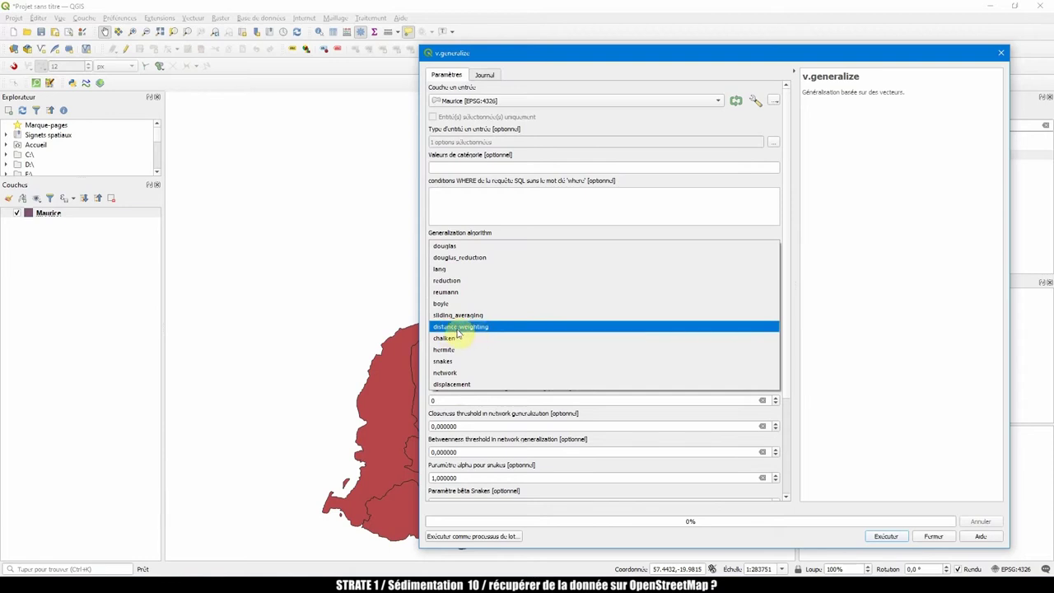
click(561, 246)
double_click(471, 271)
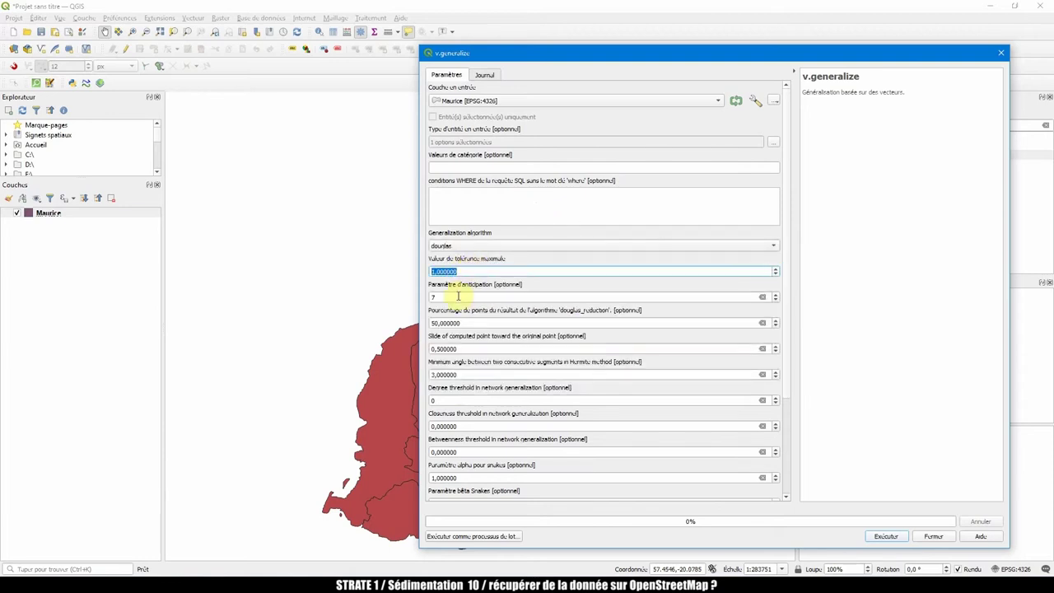
click(452, 295)
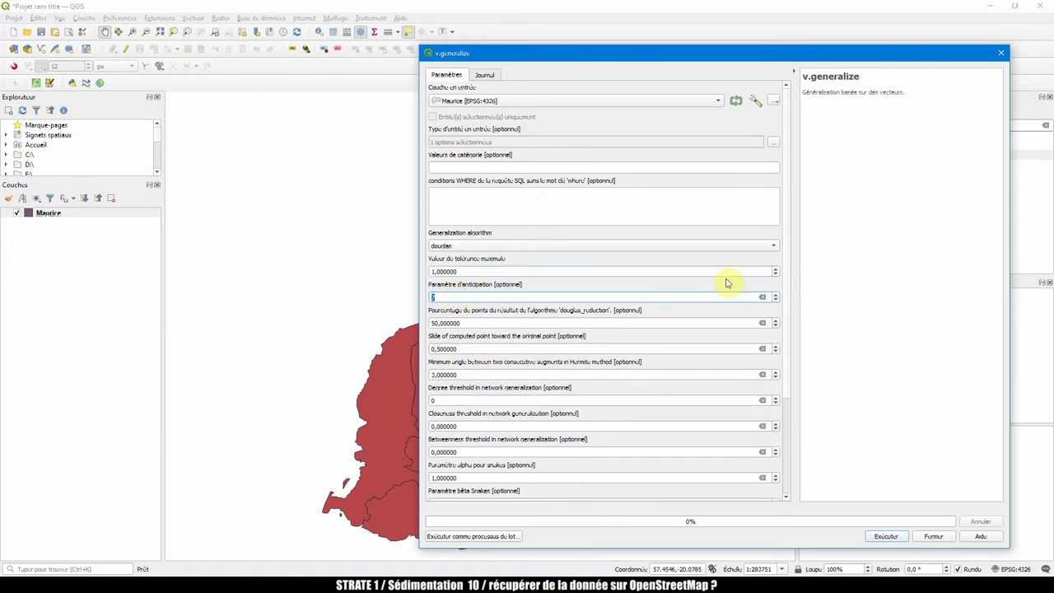
scroll(789, 258, down, 3)
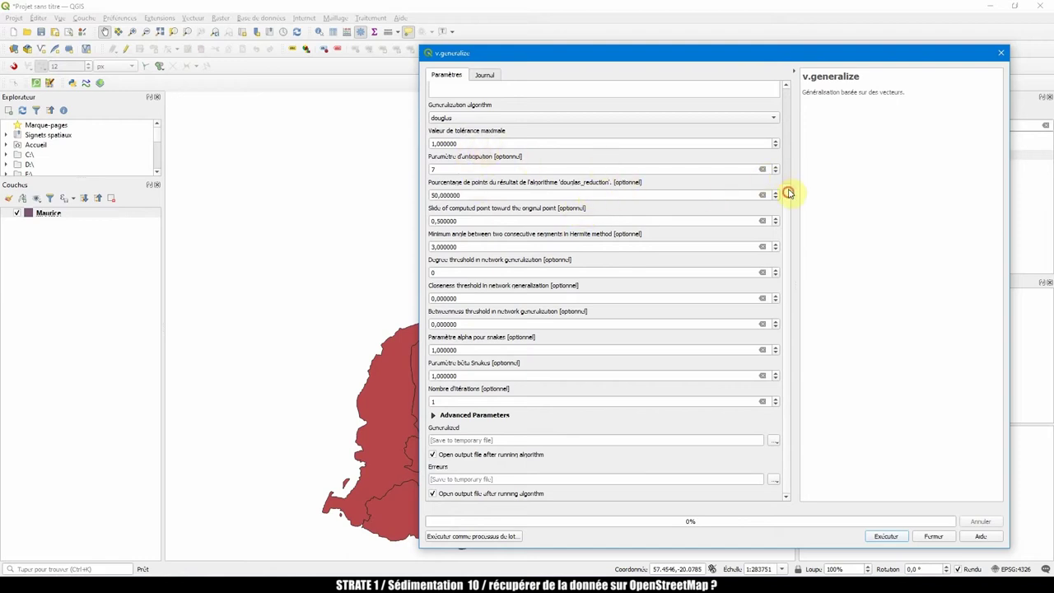
drag(788, 193, 791, 95)
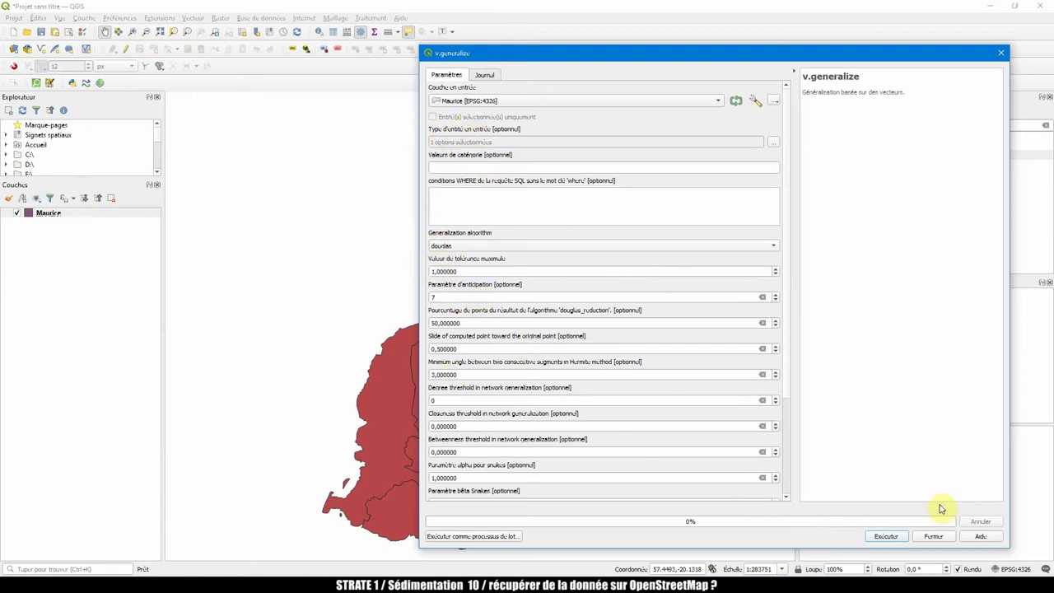
click(886, 536)
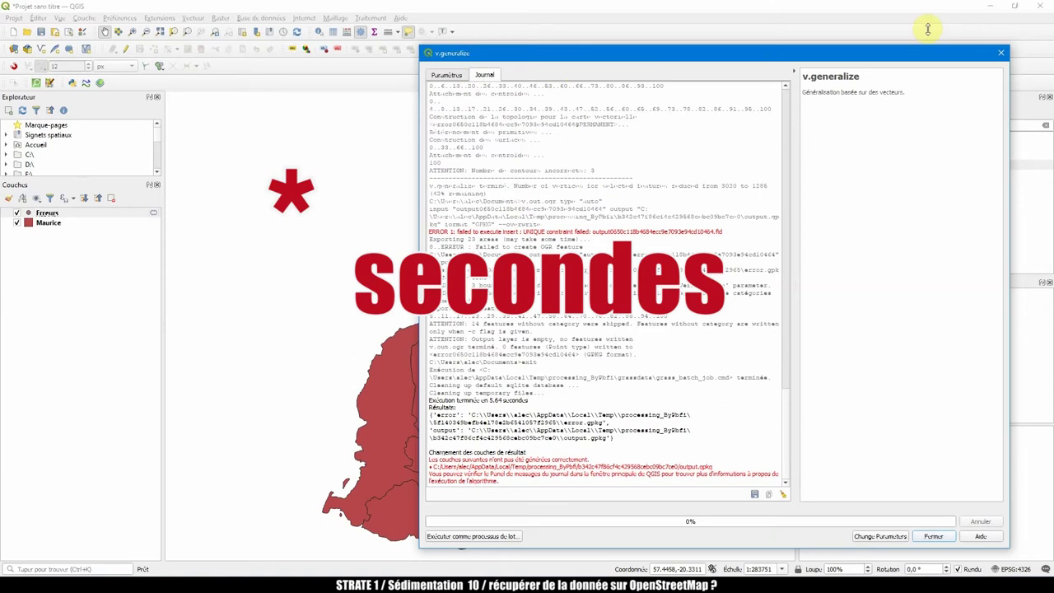
click(1000, 53)
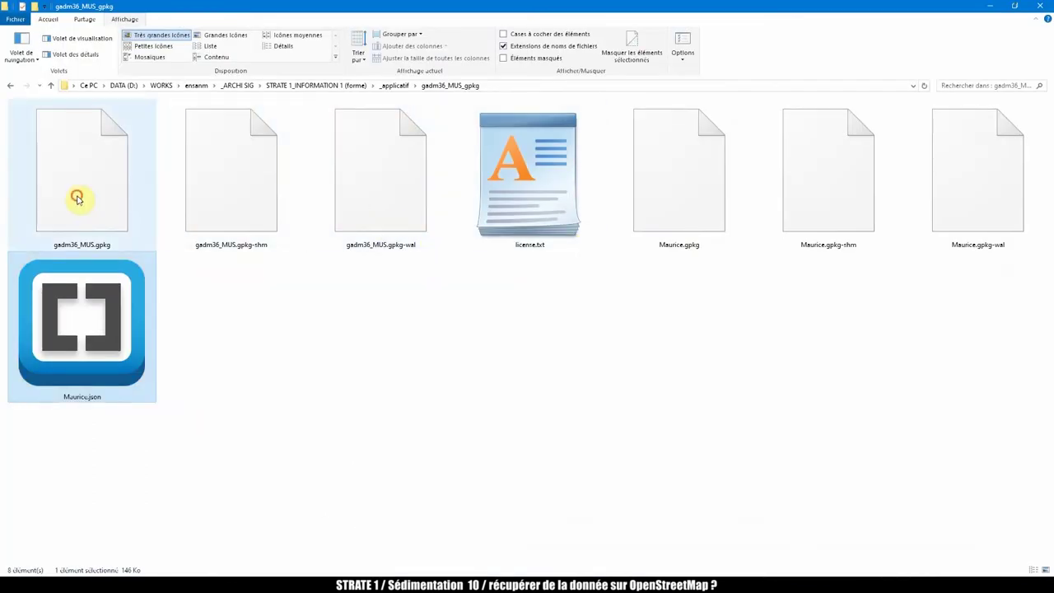
Load gadm36_MUS.gpkg, run v.generalize on gadm36_MUS_1 with douglas and tolerance 1,000000, and check its log and parameters before closing
drag(77, 198, 296, 328)
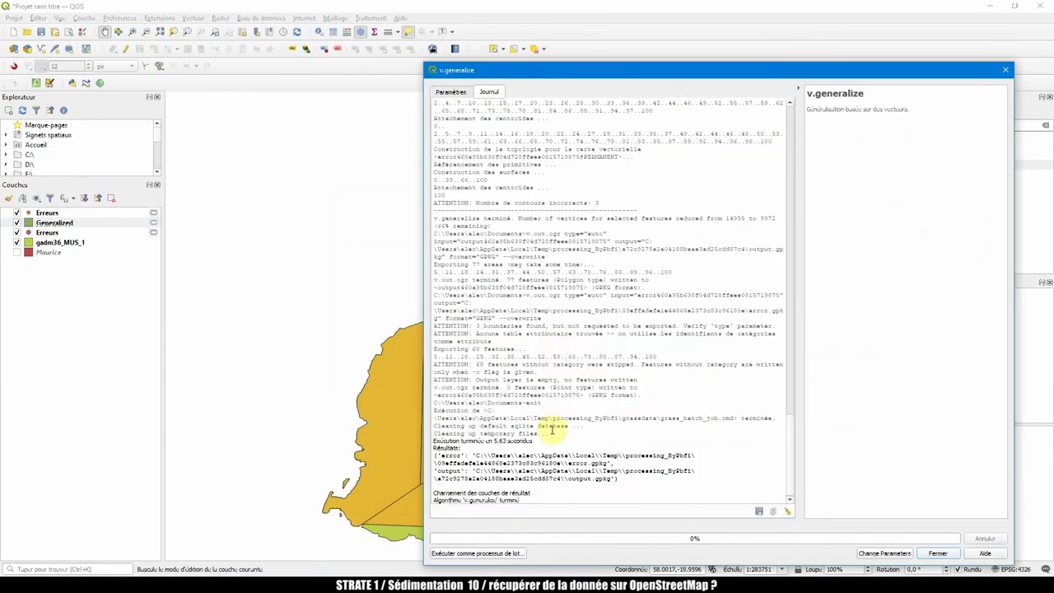
drag(535, 442, 441, 443)
click(452, 92)
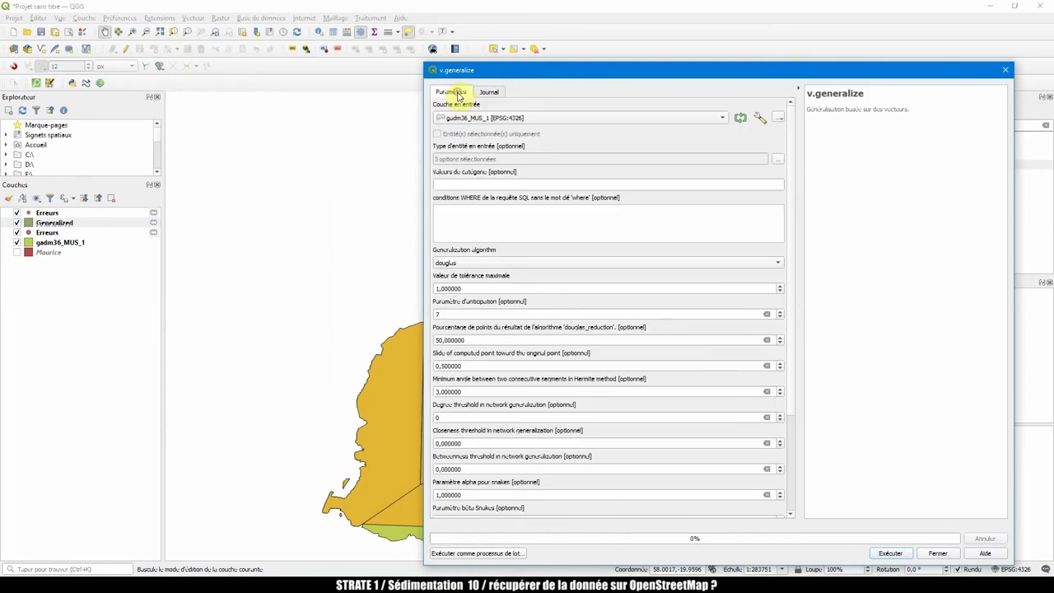
click(1005, 69)
Compare the Generalized layer with gadm36_MUS_1 along Mauritius's coastline and district boundaries
drag(534, 329, 516, 239)
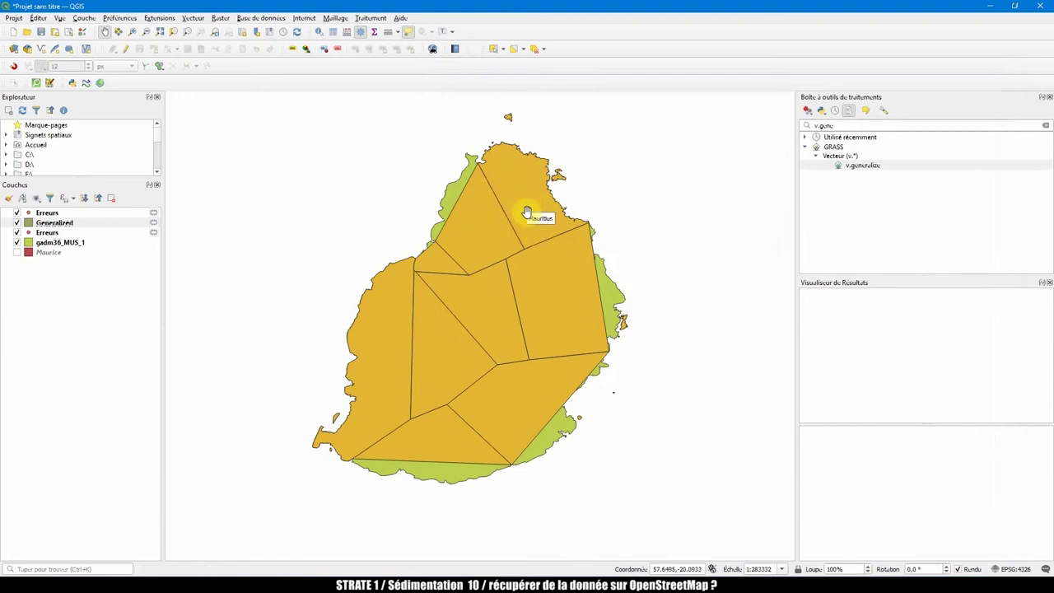
scroll(527, 208, up, 4)
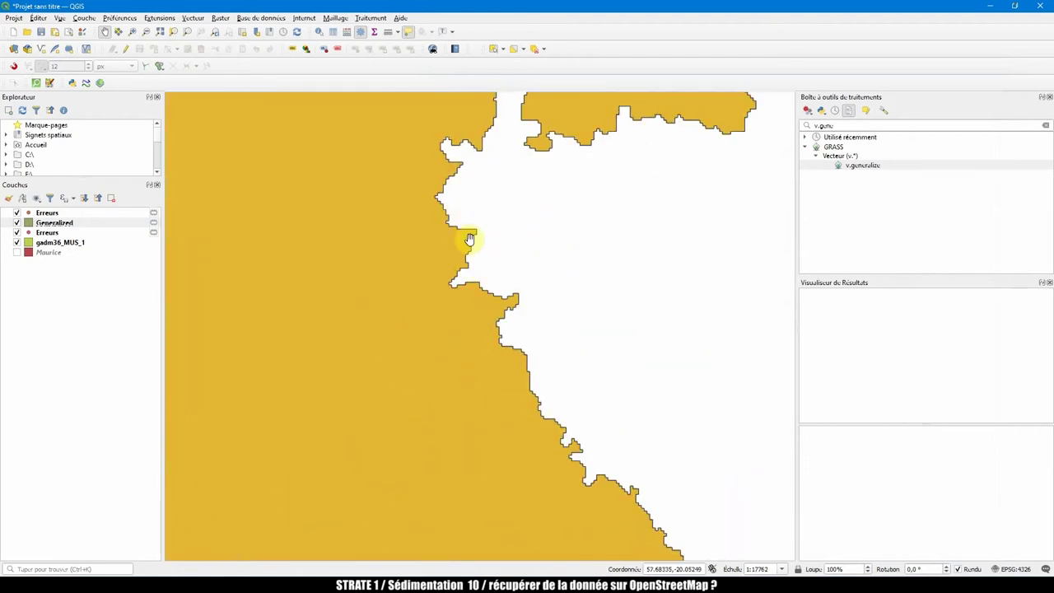
scroll(554, 396, down, 3)
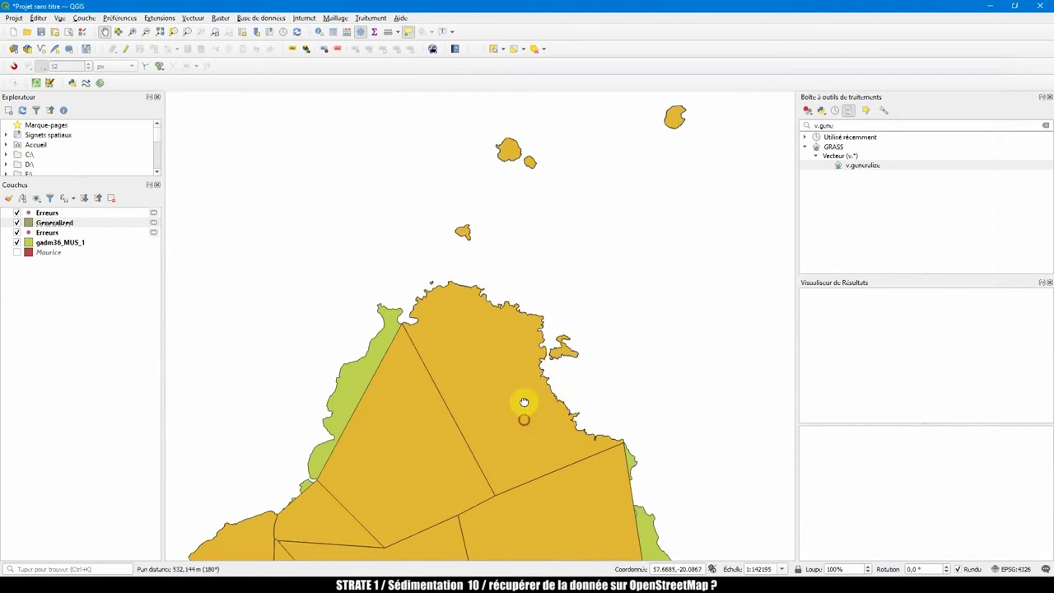
drag(522, 404, 489, 259)
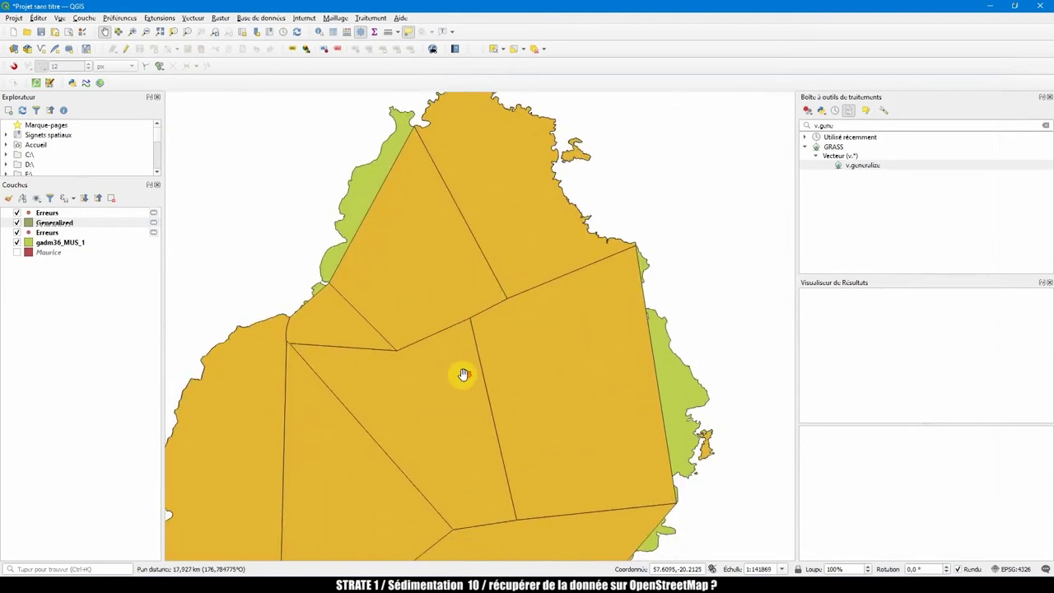
scroll(465, 370, down, 1)
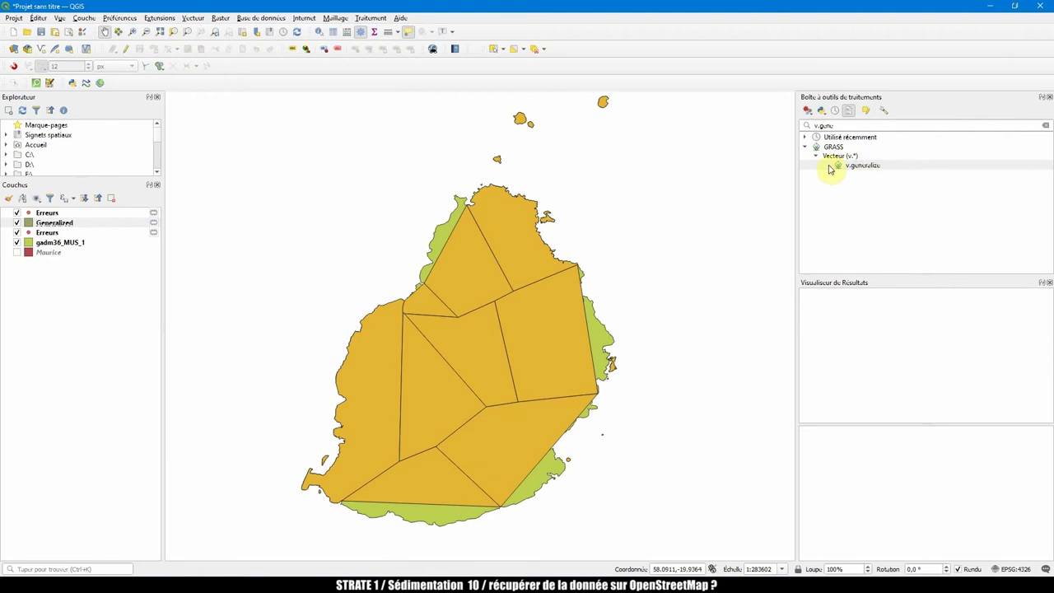
drag(572, 189, 583, 176)
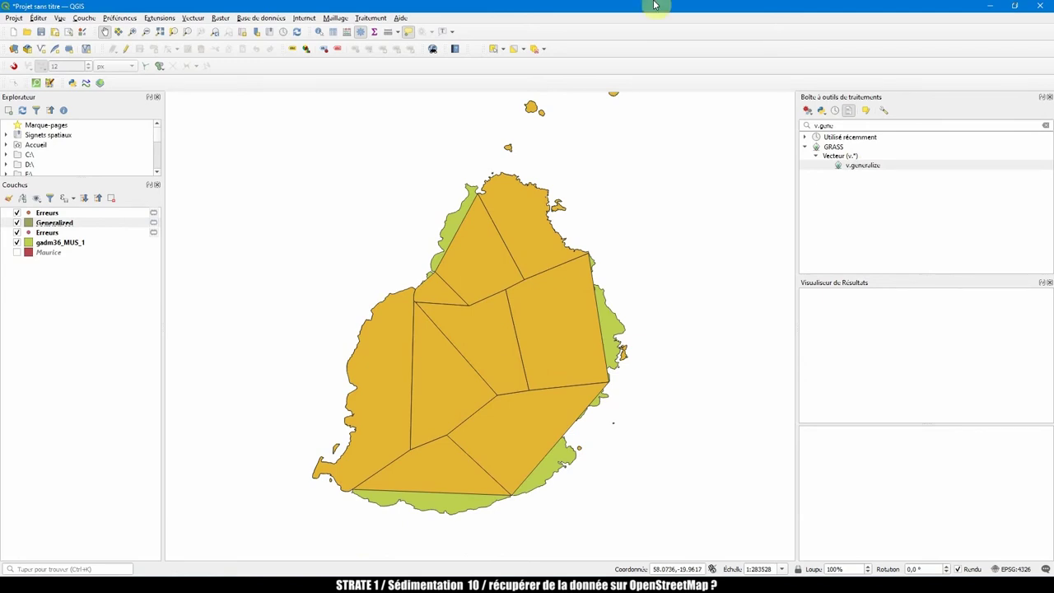
Close the project window containing the Generalized layers and return to the project with the Converti layers
click(1037, 6)
click(588, 310)
click(540, 311)
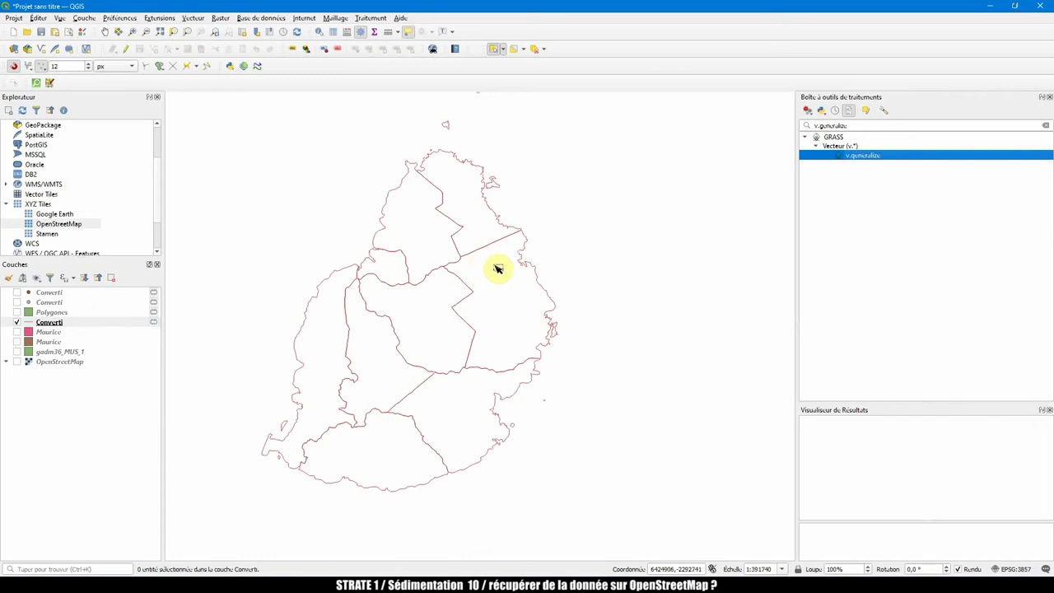
Remove the three Converti layers and the Polygones layer from the project
drag(432, 301, 453, 301)
click(51, 323)
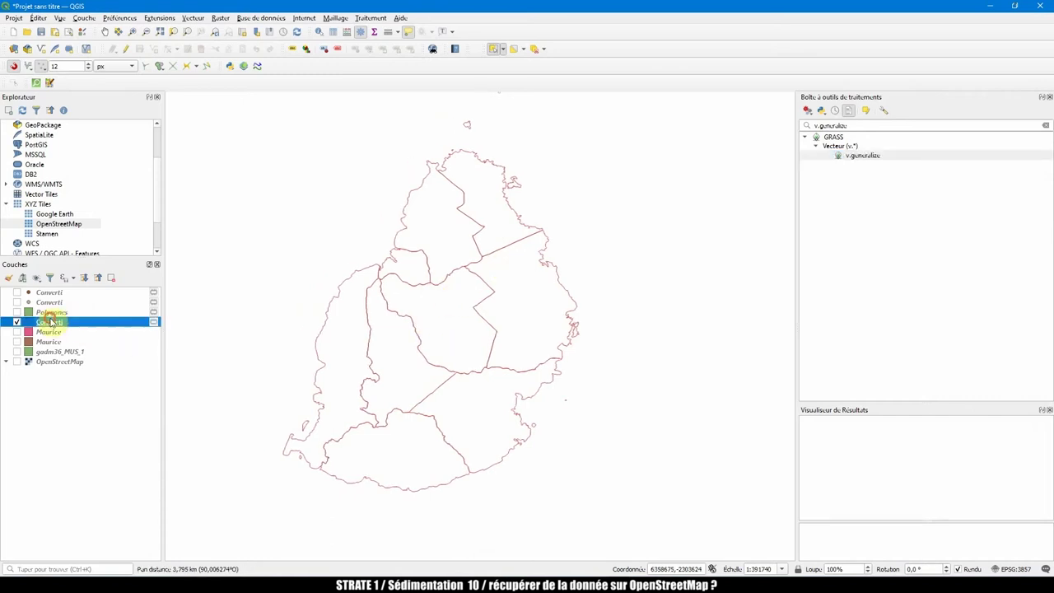
shift+click(49, 302)
shift+click(49, 292)
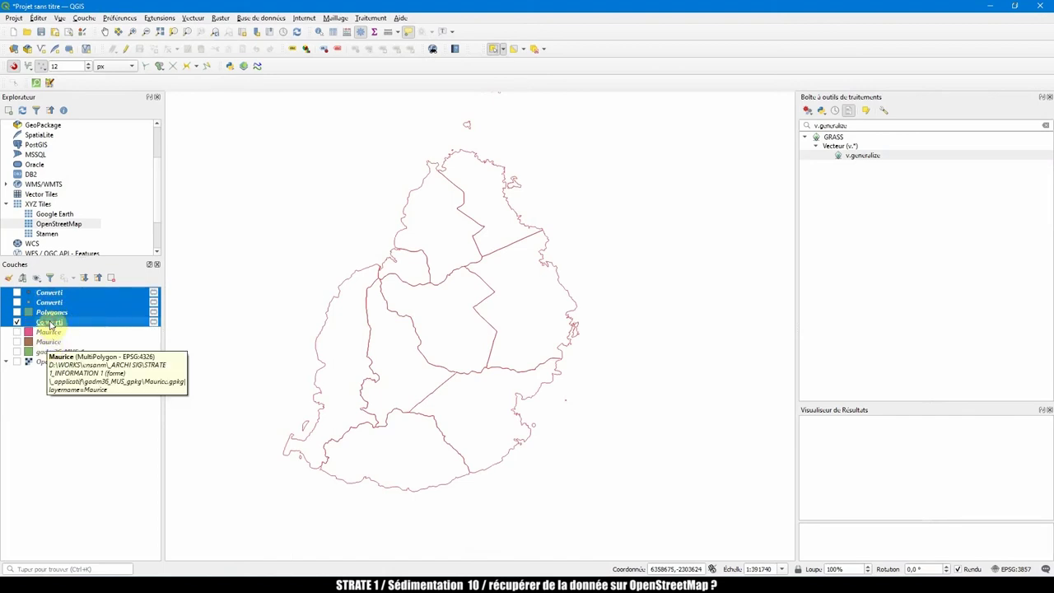
right_click(47, 322)
click(83, 404)
click(519, 305)
Remove the lower Maurice layer and gadm36_MUS_1, keeping the upper Maurice layer and OpenStreetMap
click(49, 302)
shift+click(49, 312)
right_click(33, 312)
click(67, 387)
click(524, 305)
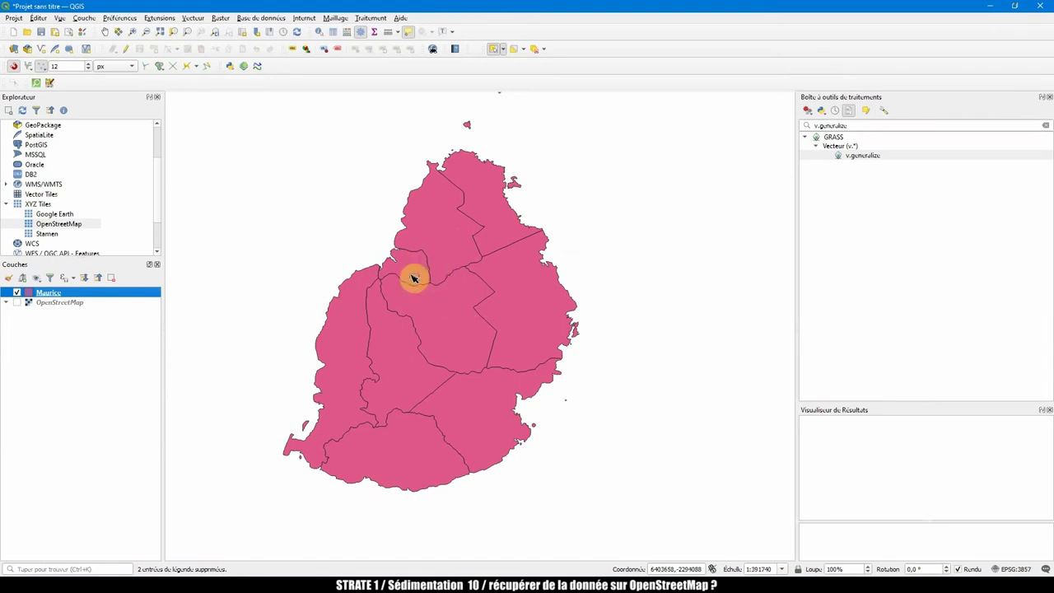
Select the Port Louis, Pamplemousses and Moka districts in the Maurice layer and enable editing for it
click(442, 258)
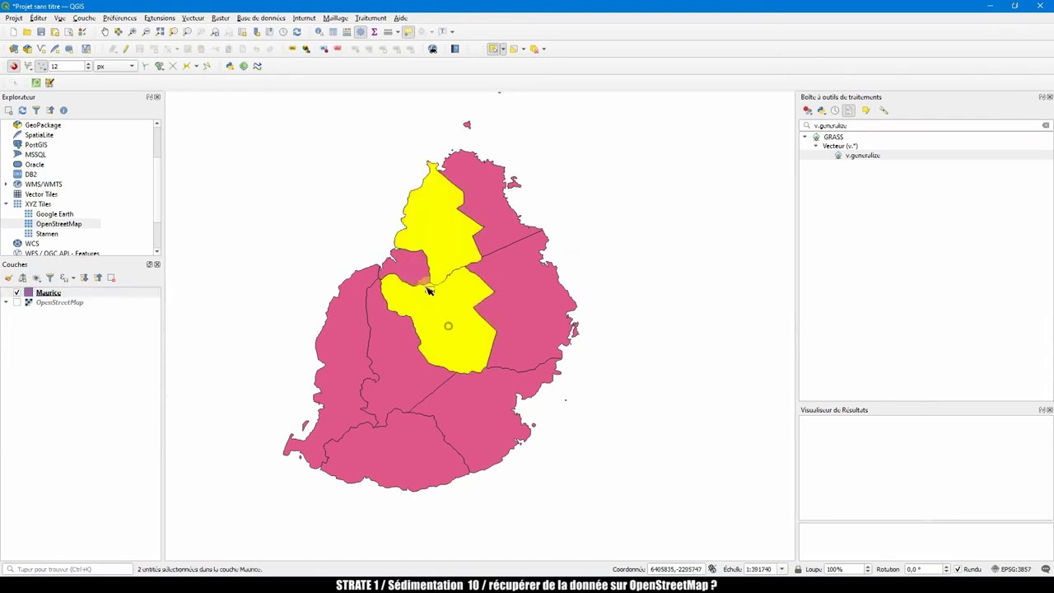
shift+click(416, 270)
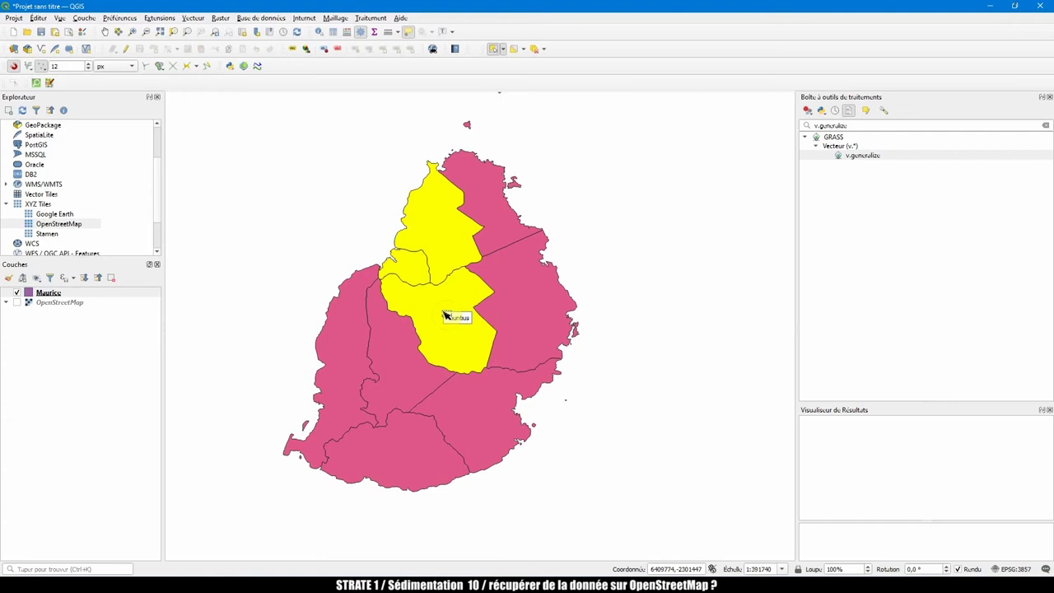
click(125, 49)
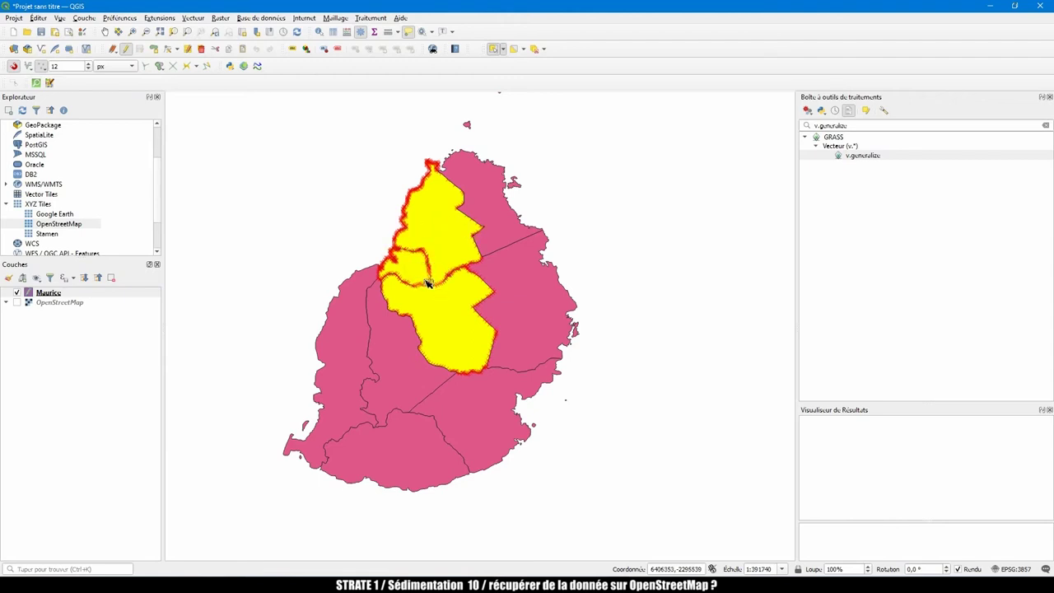
Try merging the three selected districts into one feature with the proposed attributes, and undo the merge
click(38, 17)
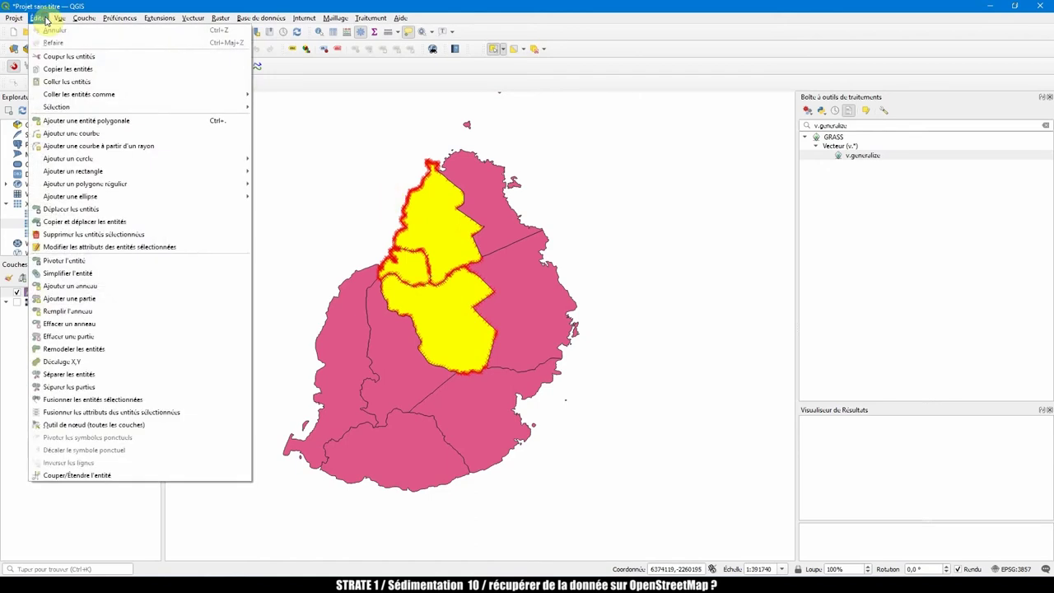
click(107, 401)
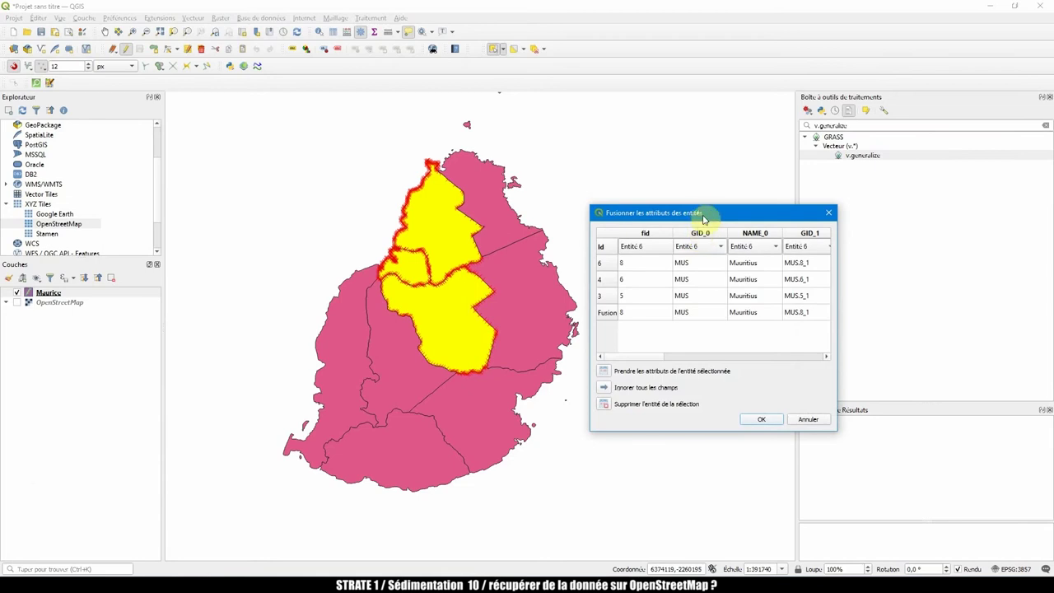
drag(704, 218, 738, 182)
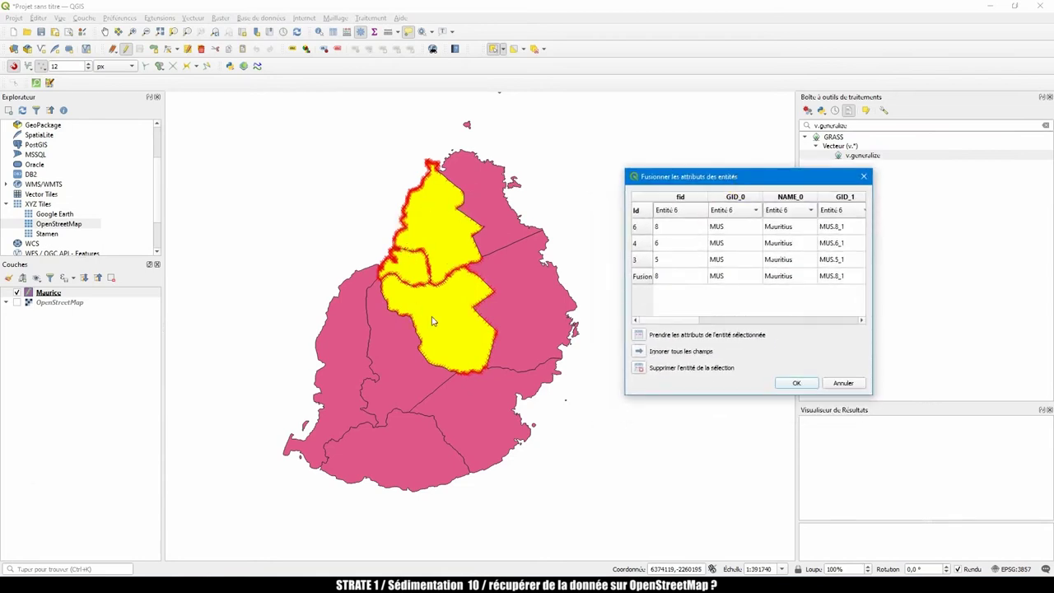
click(805, 383)
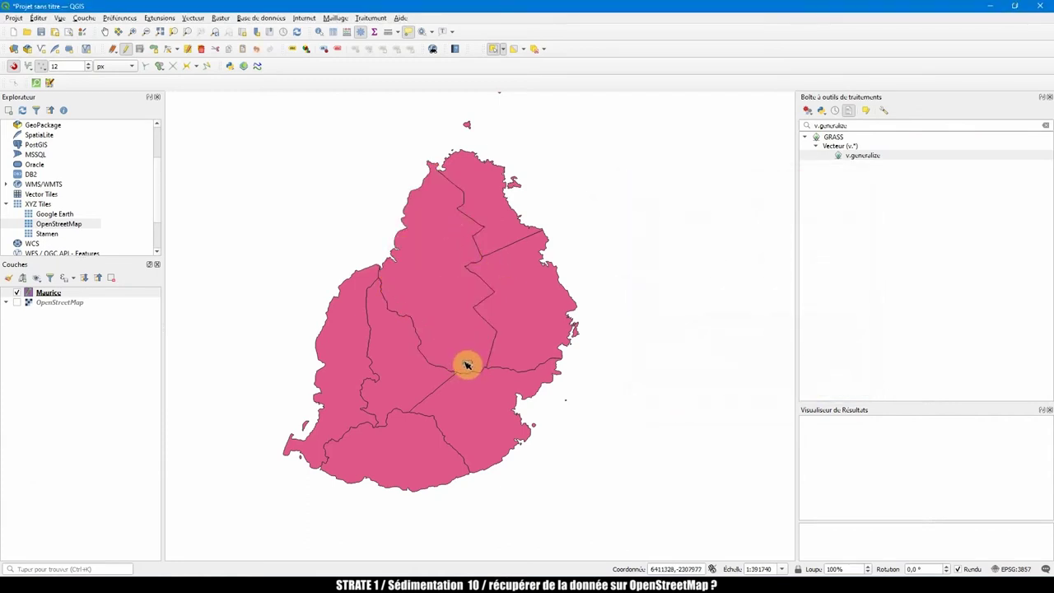
key(ctrl+z)
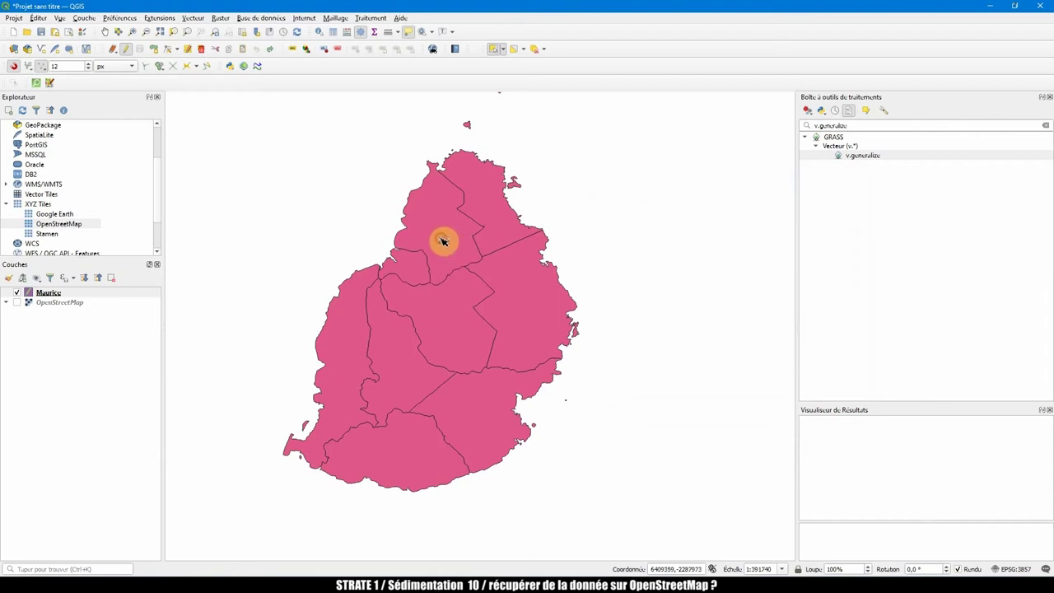
Reselect the Port Louis, Pamplemousses and Moka districts, start merging the selected features, and enlarge the attribute merge dialog
click(443, 241)
shift+click(420, 258)
shift+click(437, 318)
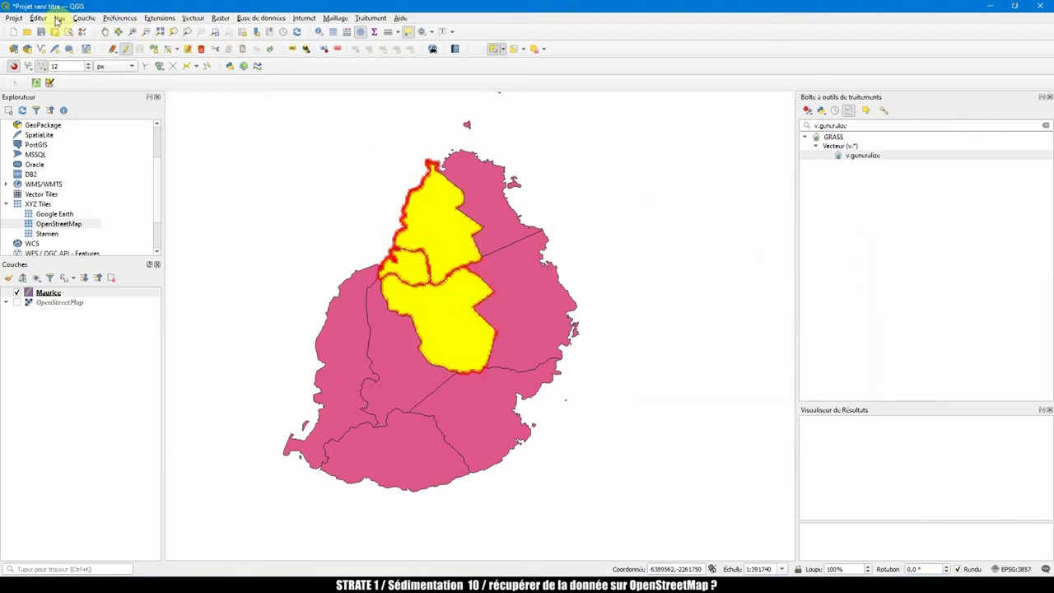
click(39, 18)
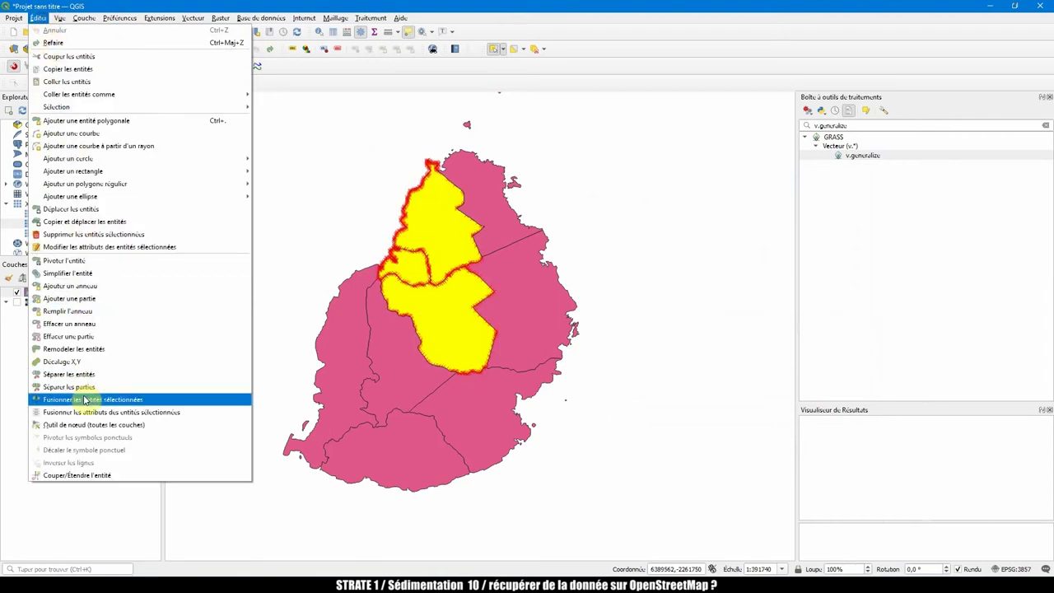
click(85, 399)
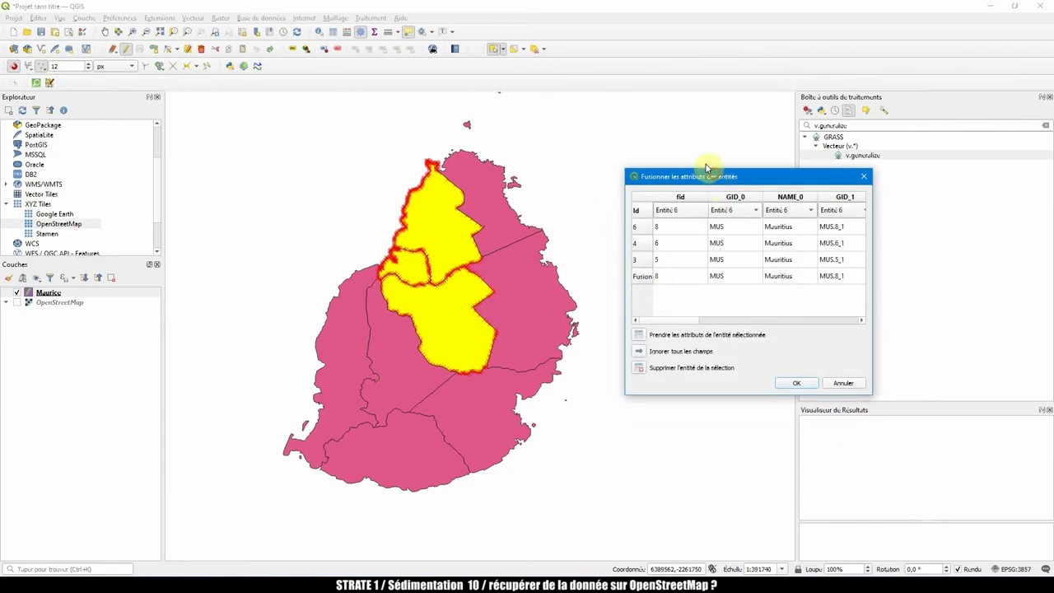
drag(706, 168, 668, 116)
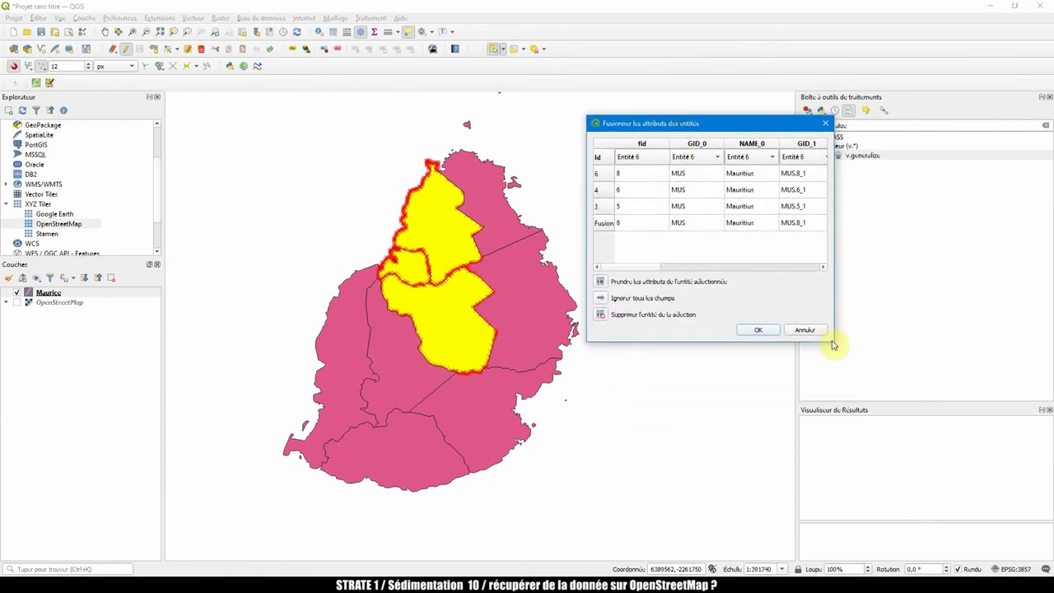
drag(831, 343, 986, 425)
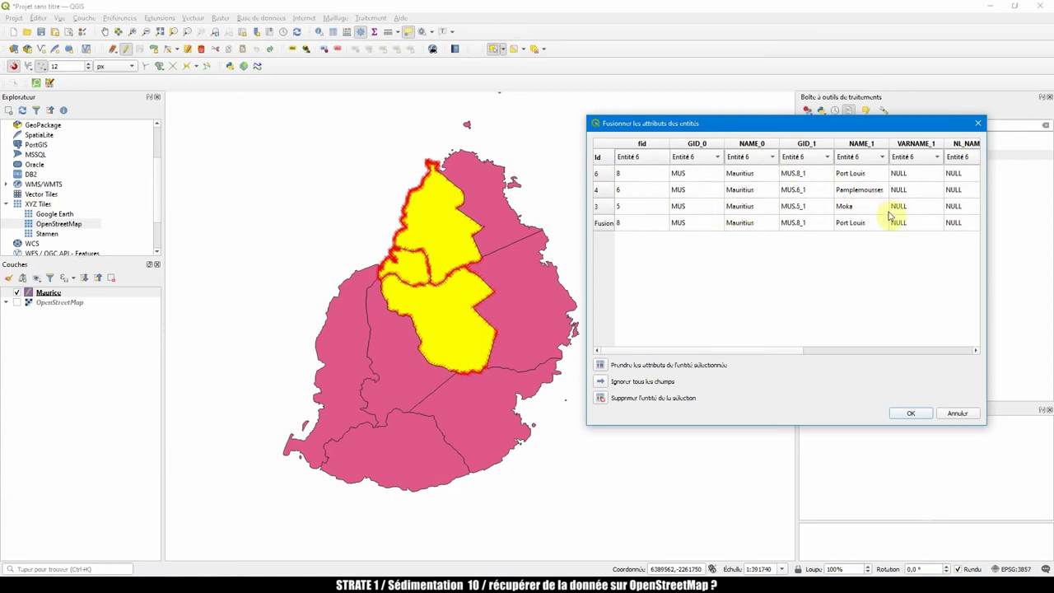
Take the merged feature's NAME_1 from Entité 3 and its GID_1 from Entité 4
click(861, 223)
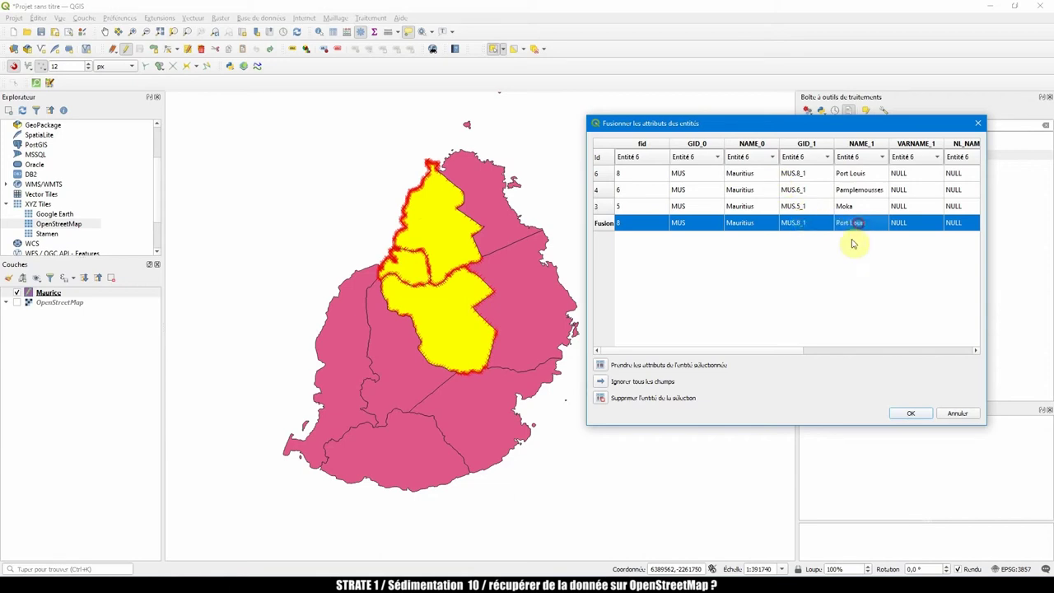
click(866, 158)
click(859, 112)
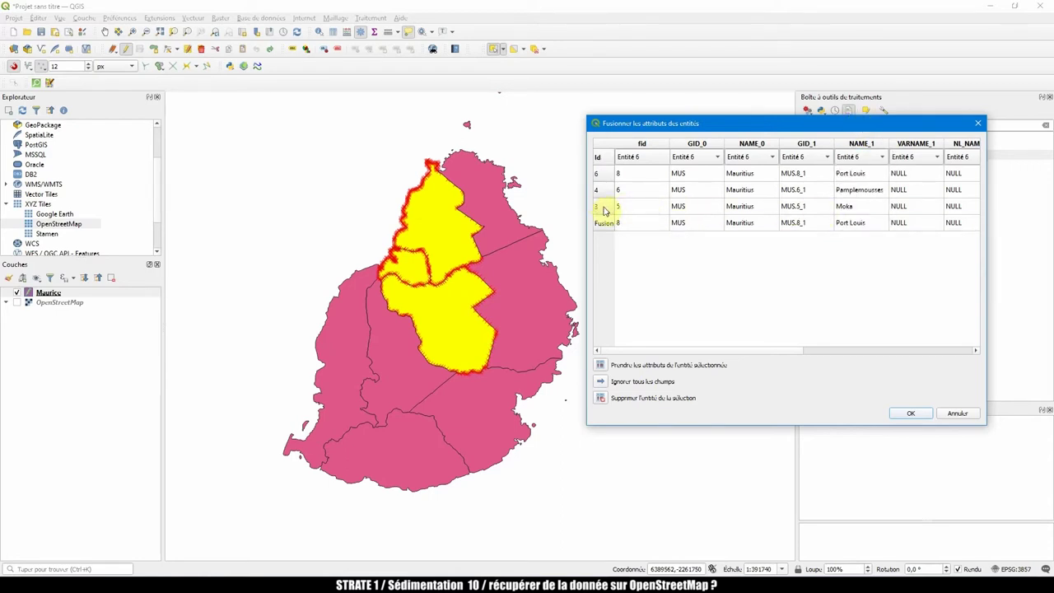
click(866, 158)
click(861, 181)
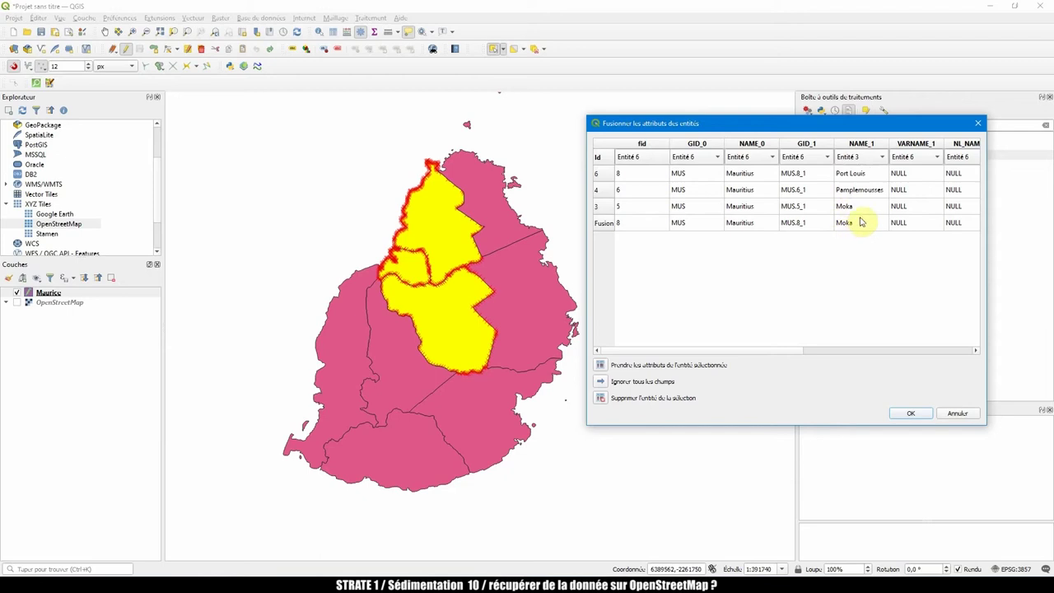
click(804, 157)
click(801, 176)
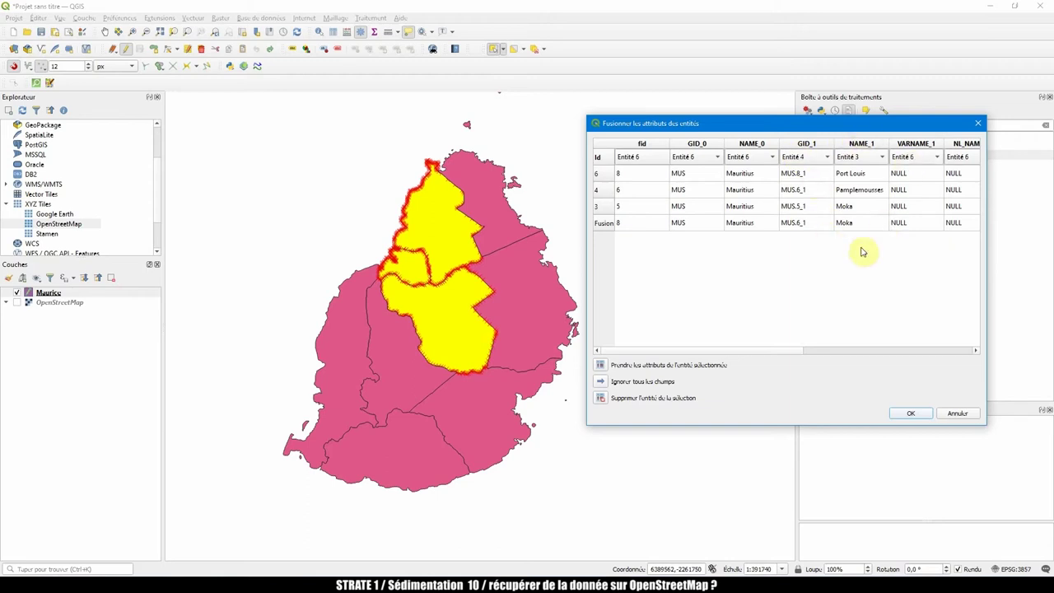
drag(776, 352, 729, 349)
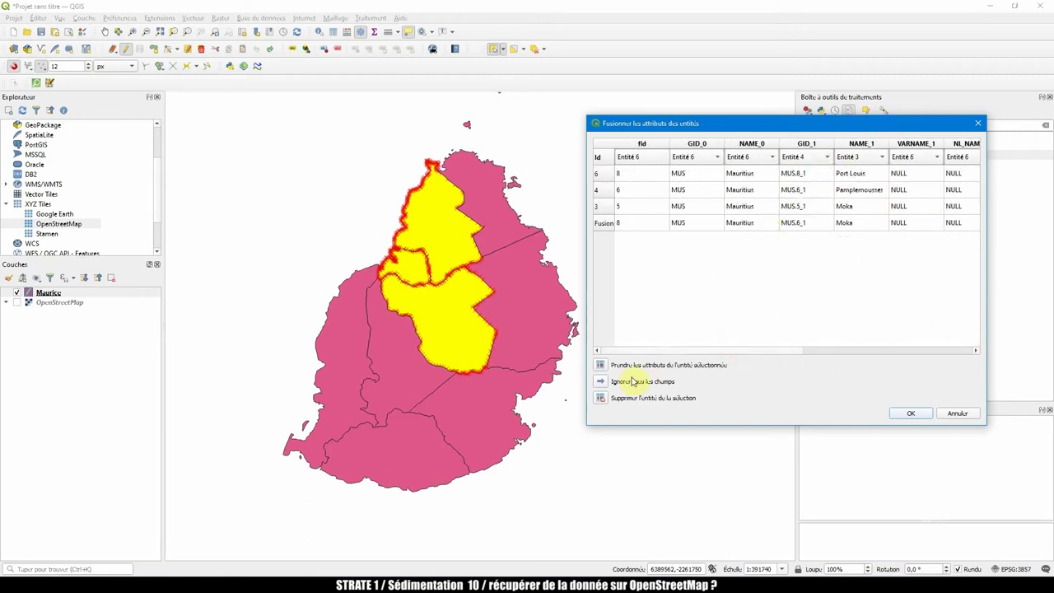
Ignore all fields for the merged feature, and try Somme and Moyenne as the merge rule for fid
click(601, 383)
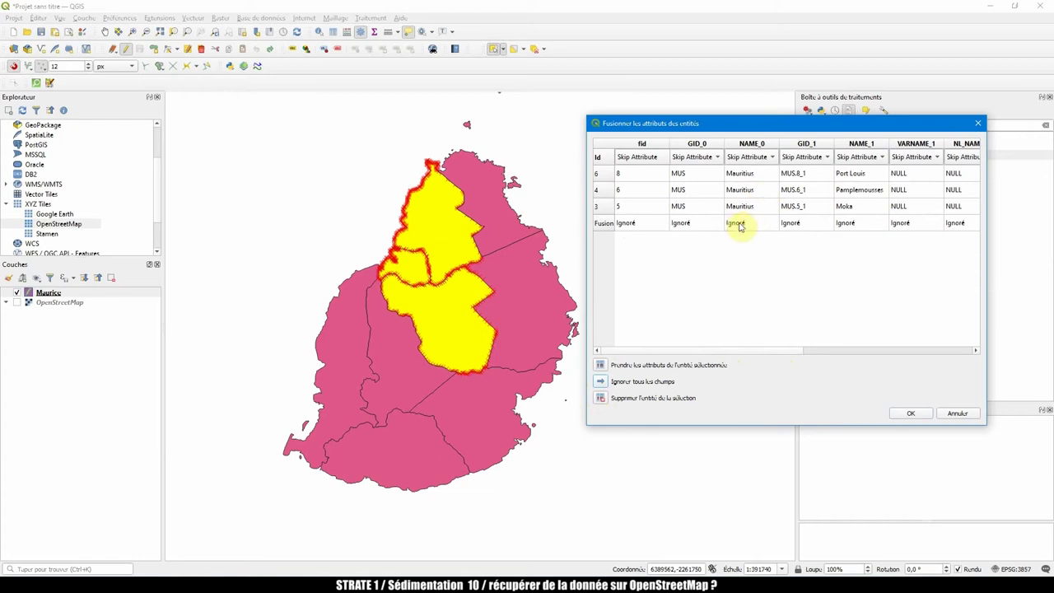
mouse_move(715, 353)
mouse_down()
mouse_move(892, 348)
mouse_move(729, 353)
mouse_up()
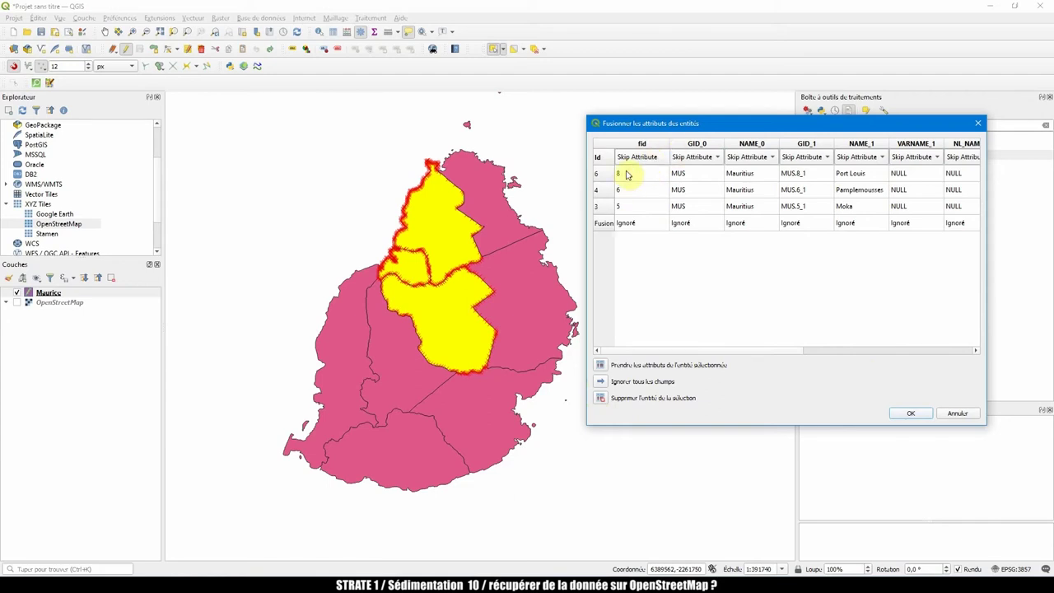
click(634, 228)
click(651, 157)
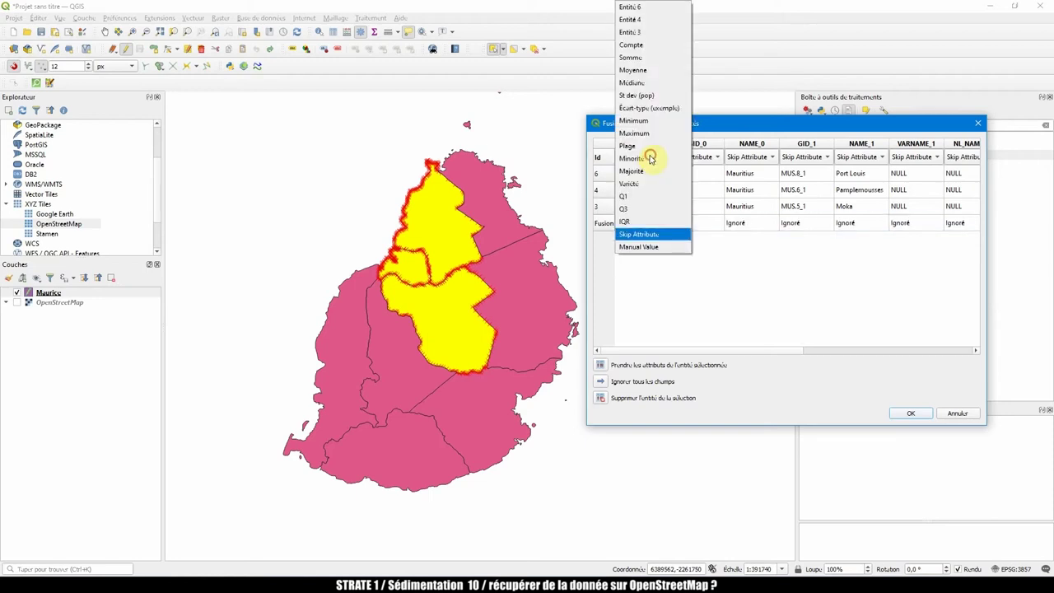
click(634, 57)
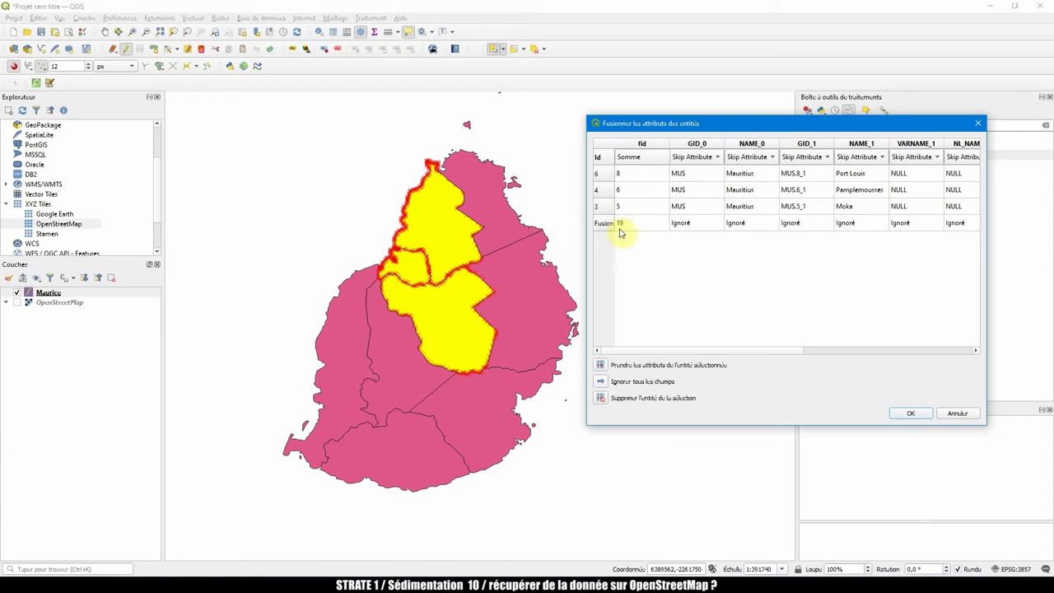
click(634, 158)
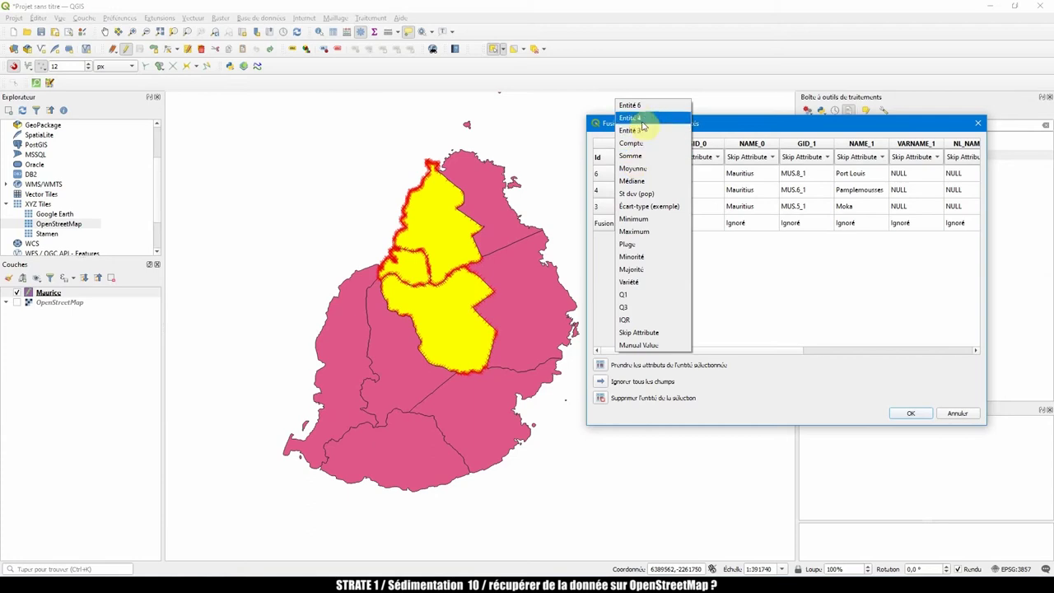
click(636, 170)
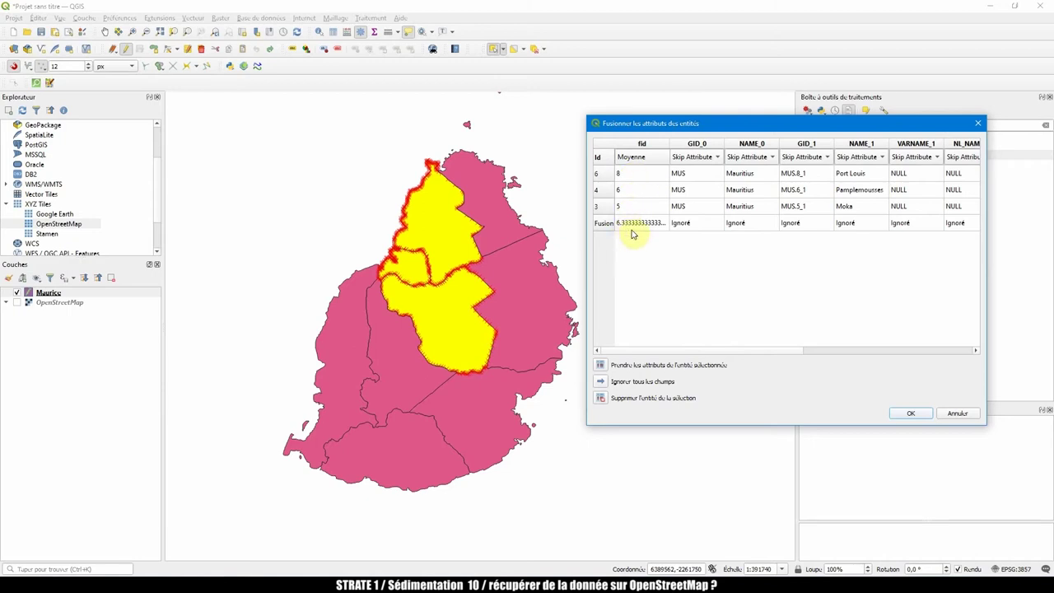
click(645, 159)
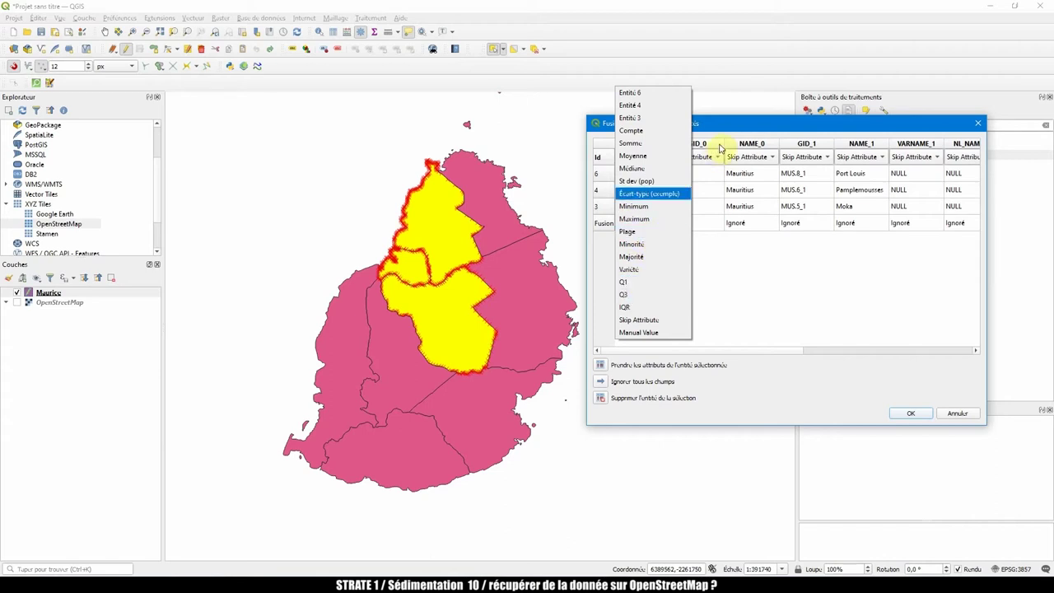
click(739, 124)
Ignore all fields, merge the three districts into a single feature, and select the merged polygon
click(600, 381)
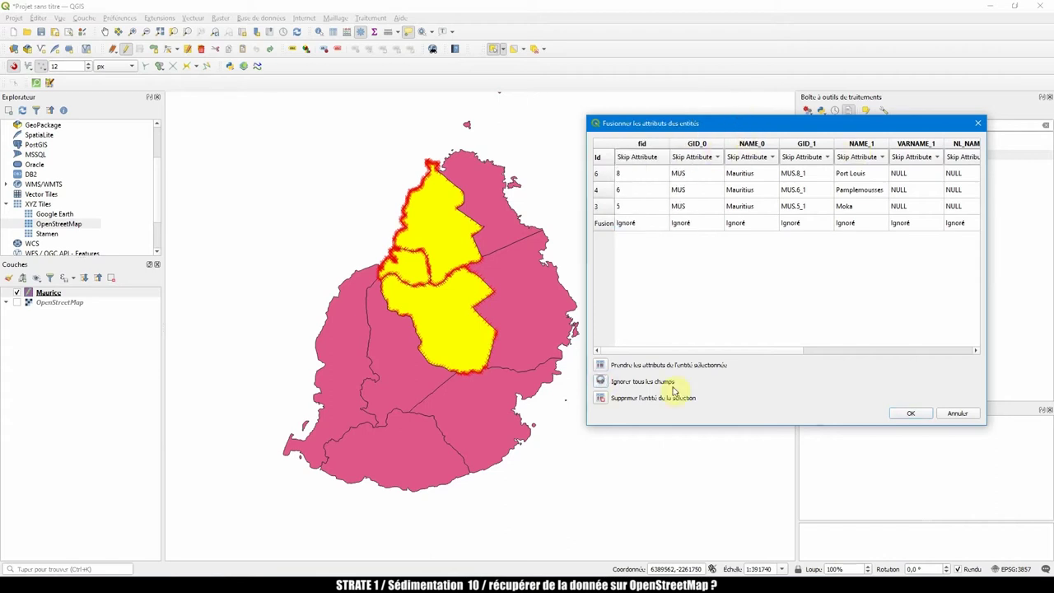
click(911, 414)
click(440, 261)
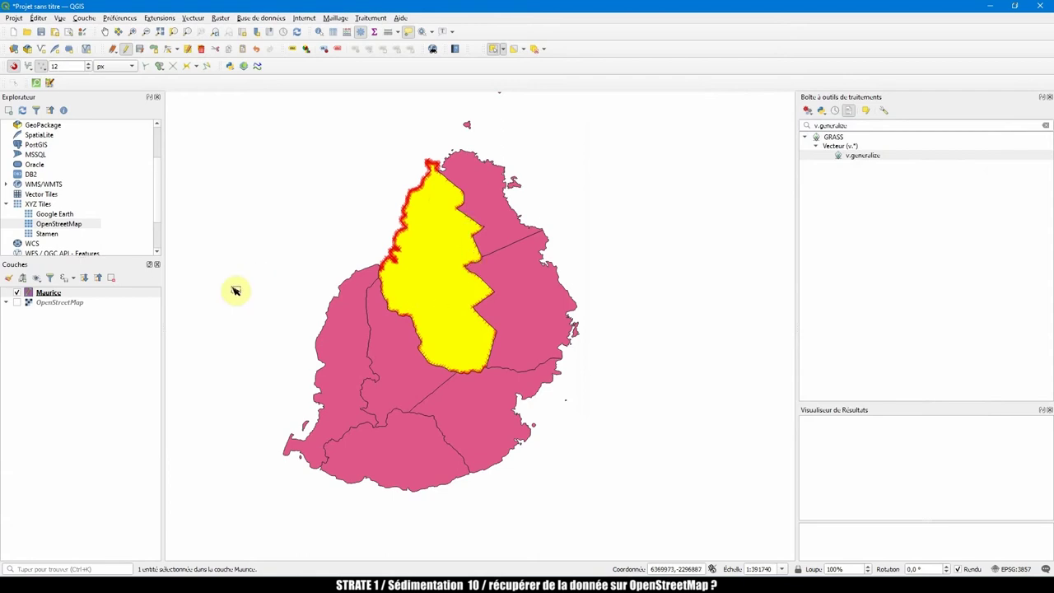
Examine the merged feature's record in the Maurice attribute table and close the table
right_click(56, 292)
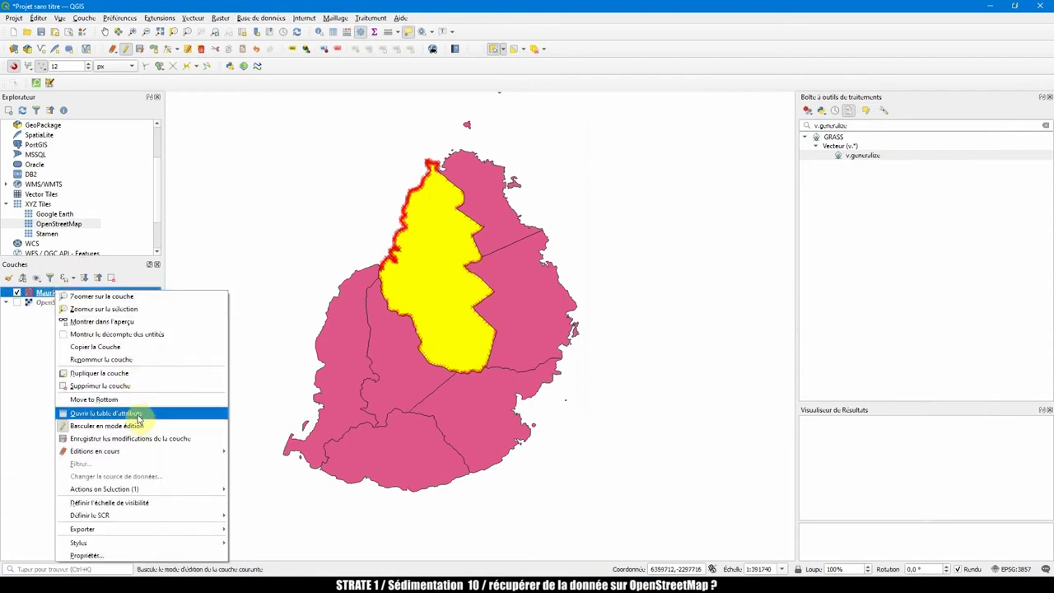
click(138, 415)
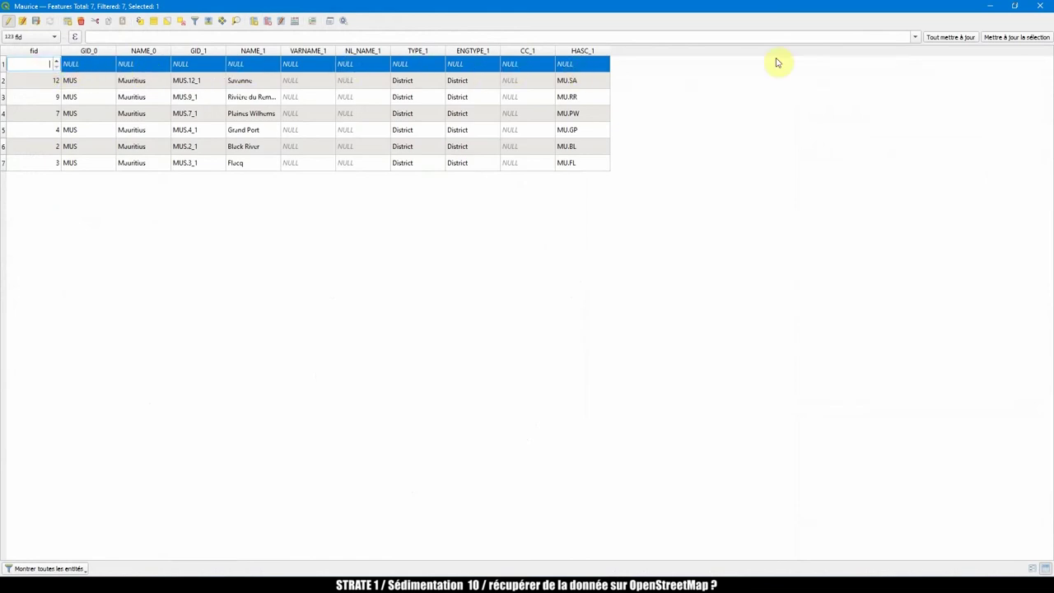
click(1041, 6)
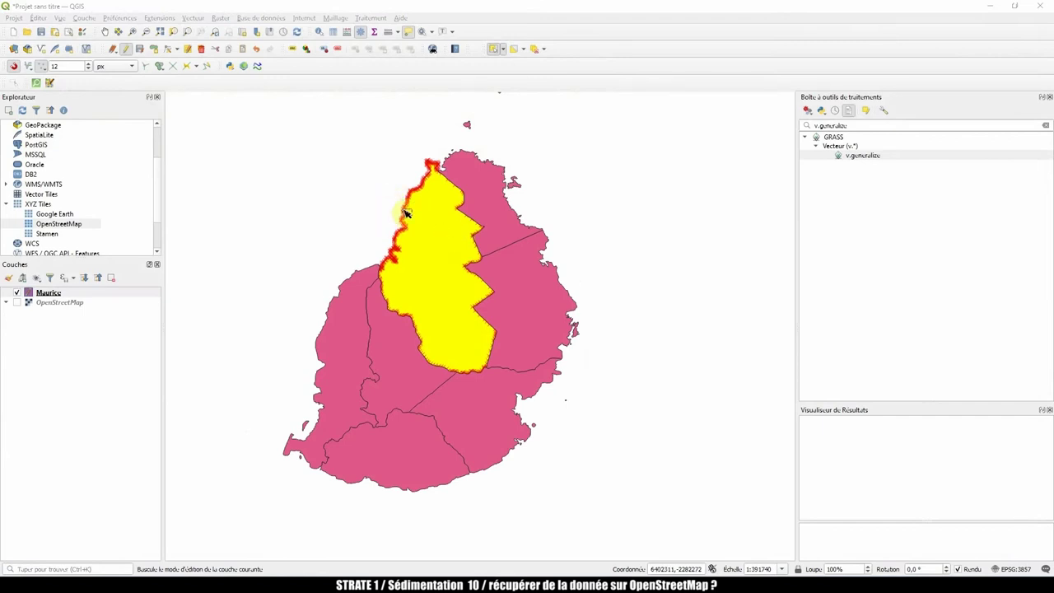
click(467, 7)
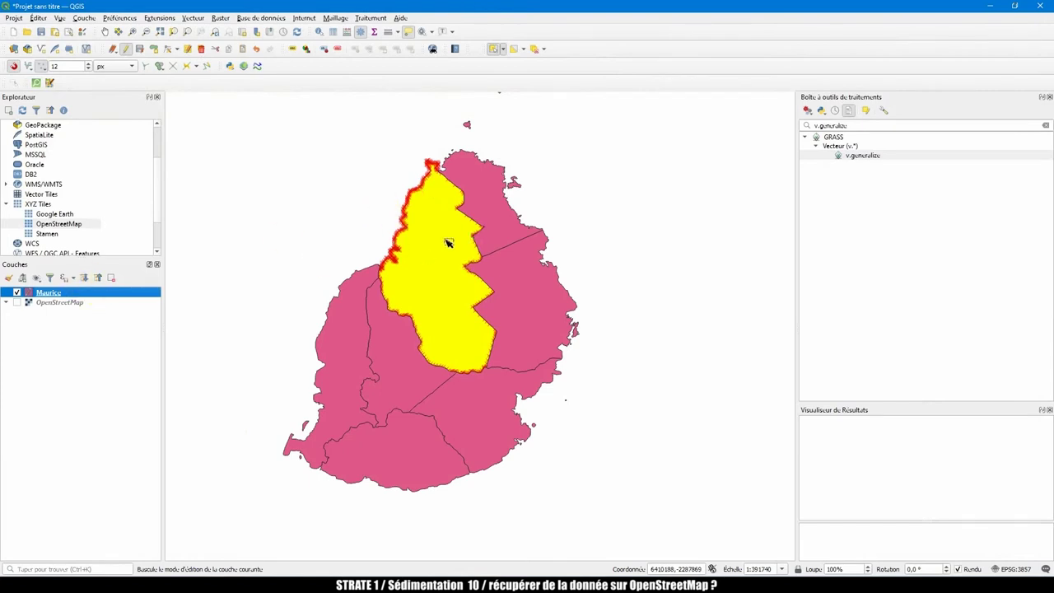
Move the OpenStreetMap layer above Maurice, toggle both layers' visibility to compare them, and leave only Maurice displayed
click(472, 244)
click(494, 287)
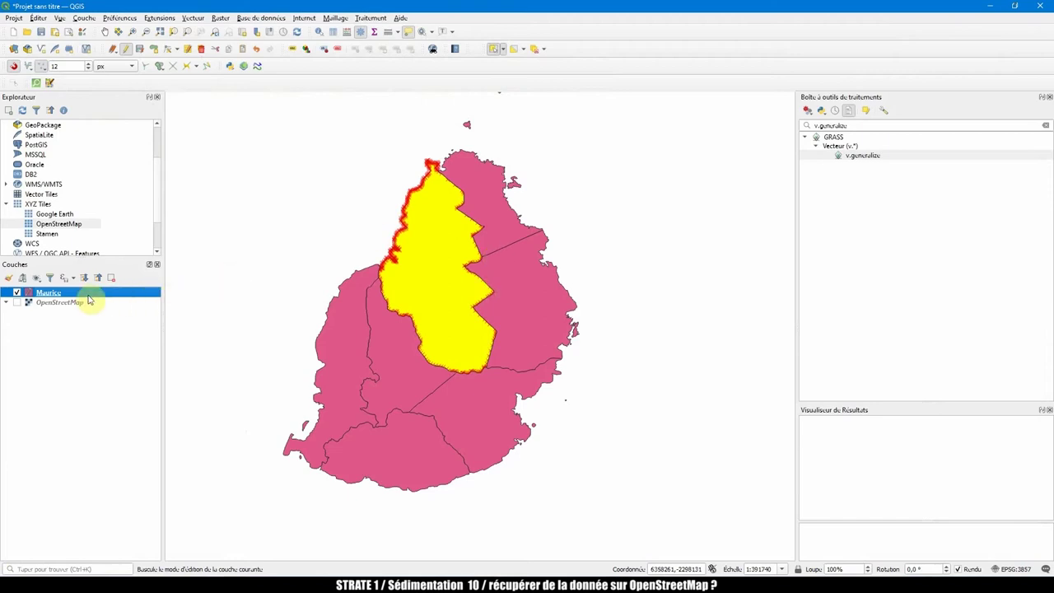
mouse_move(62, 303)
mouse_down()
mouse_move(71, 287)
mouse_move(65, 294)
mouse_up()
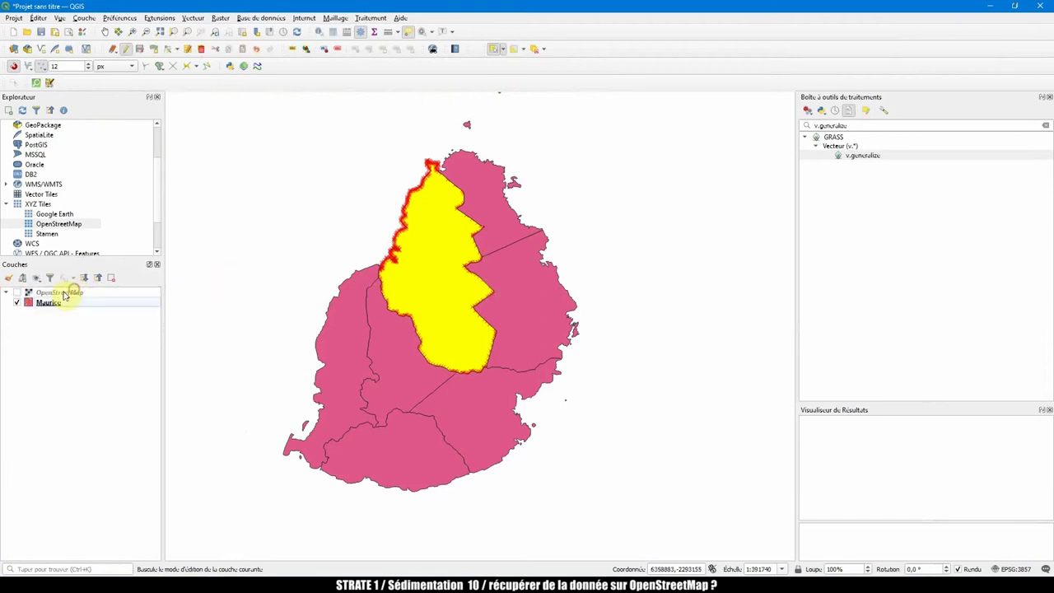
click(17, 292)
scroll(437, 239, up, 1)
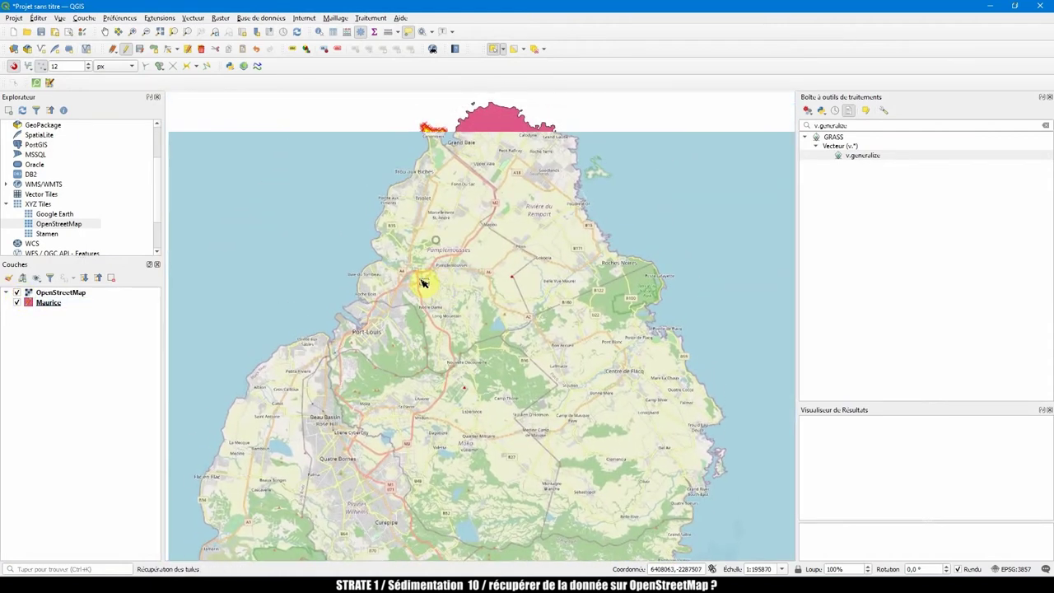
click(17, 303)
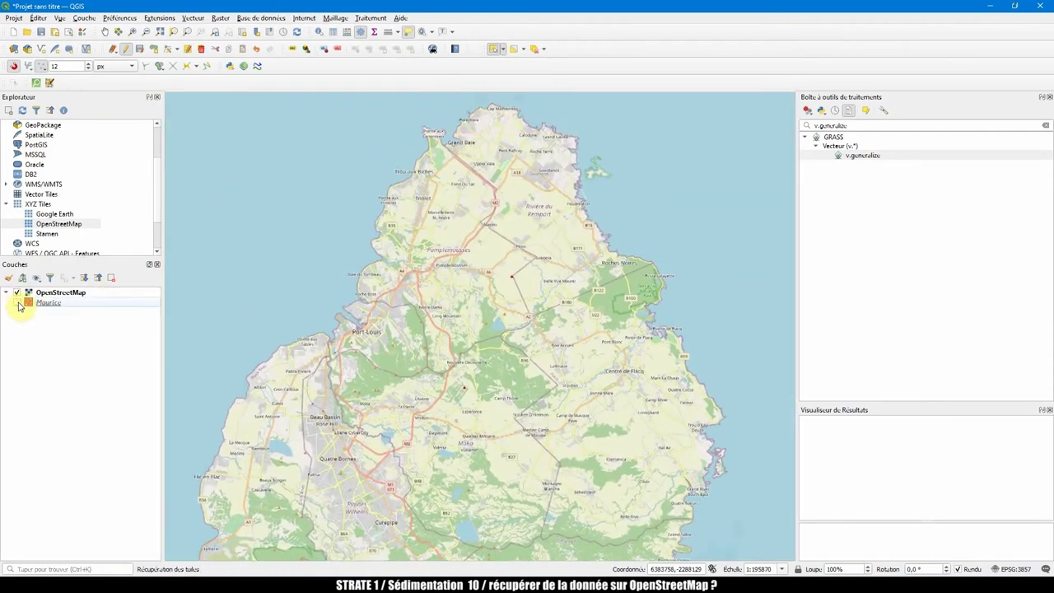
click(15, 294)
click(16, 294)
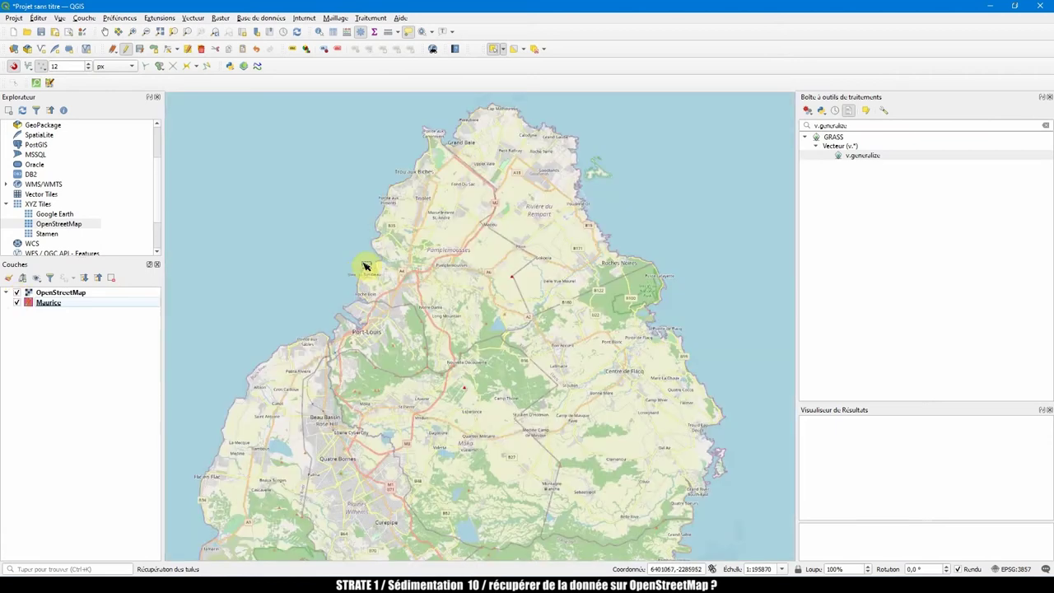
click(17, 294)
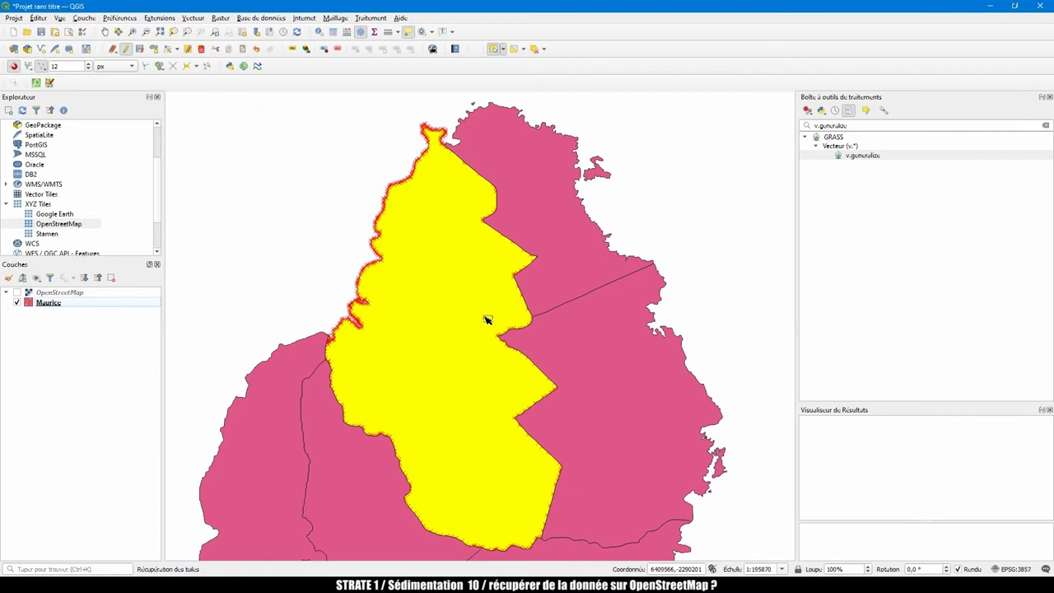
Split the merged polygon in two along a zigzag line running from its west coast to its eastern boundary
click(38, 18)
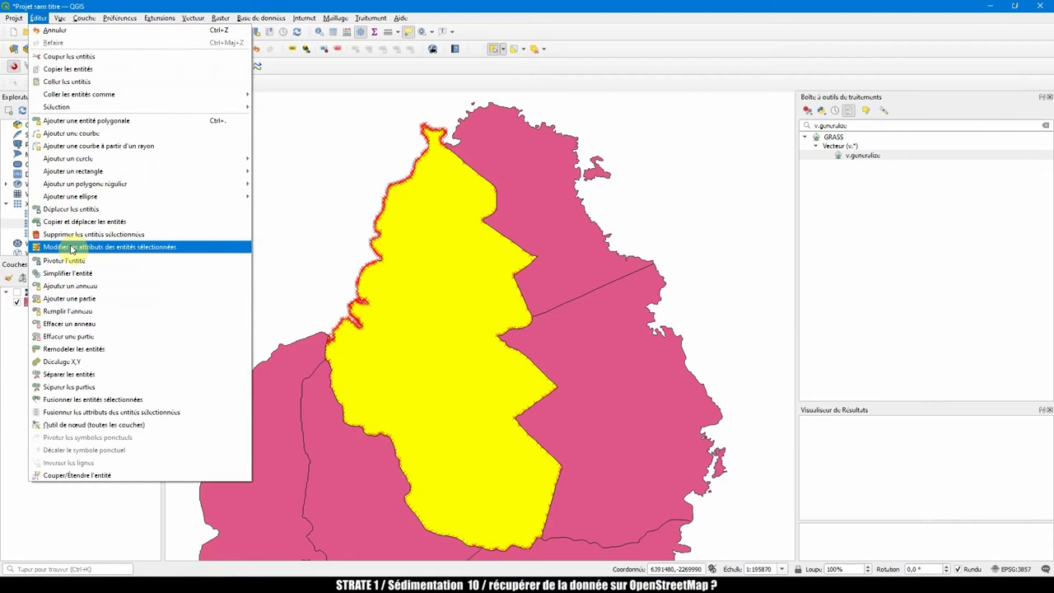
click(75, 375)
click(330, 238)
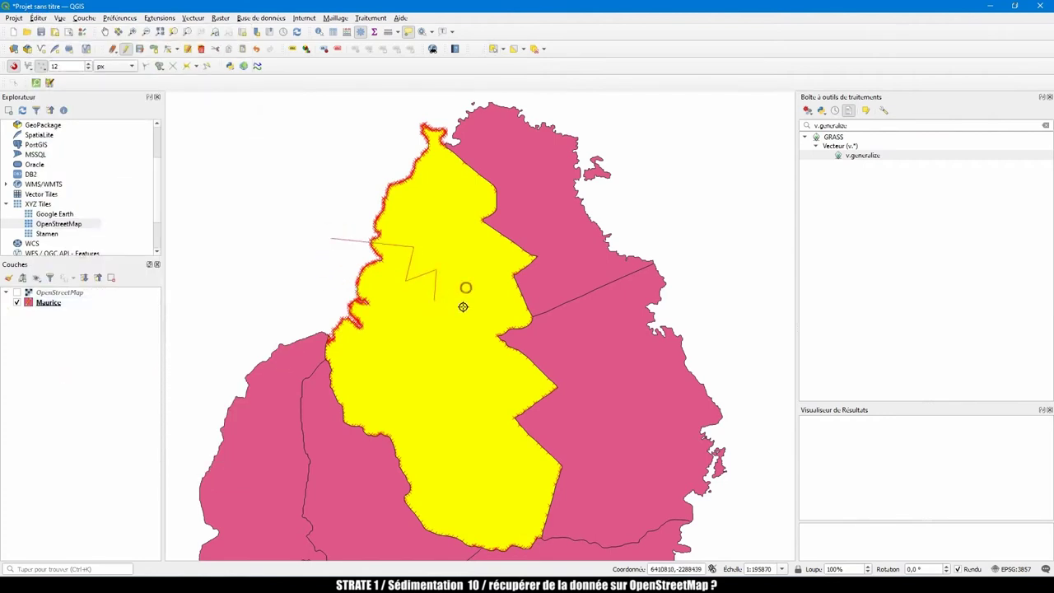
click(486, 309)
click(480, 346)
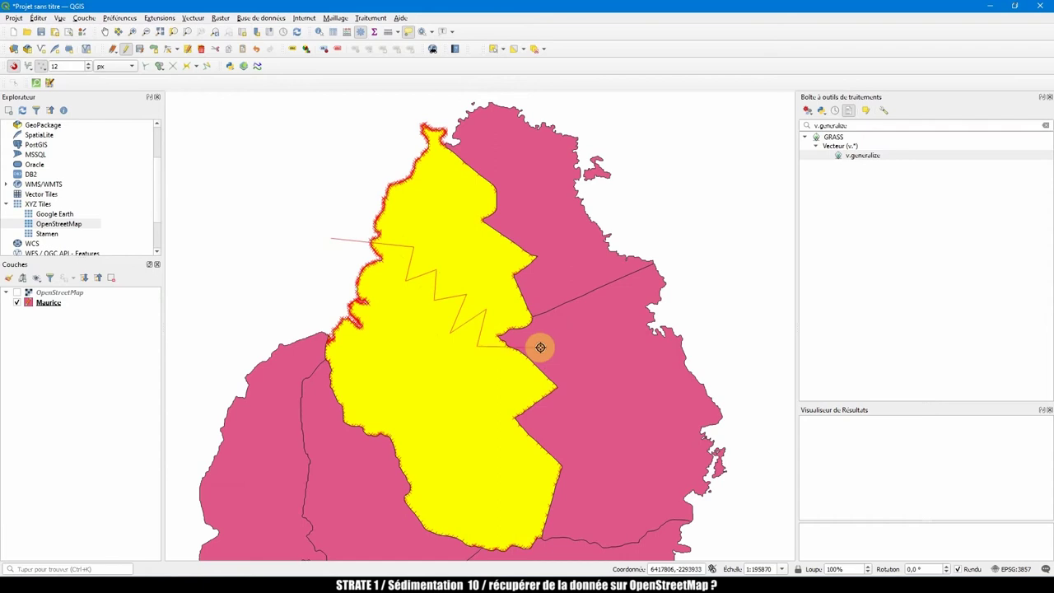
right_click(540, 347)
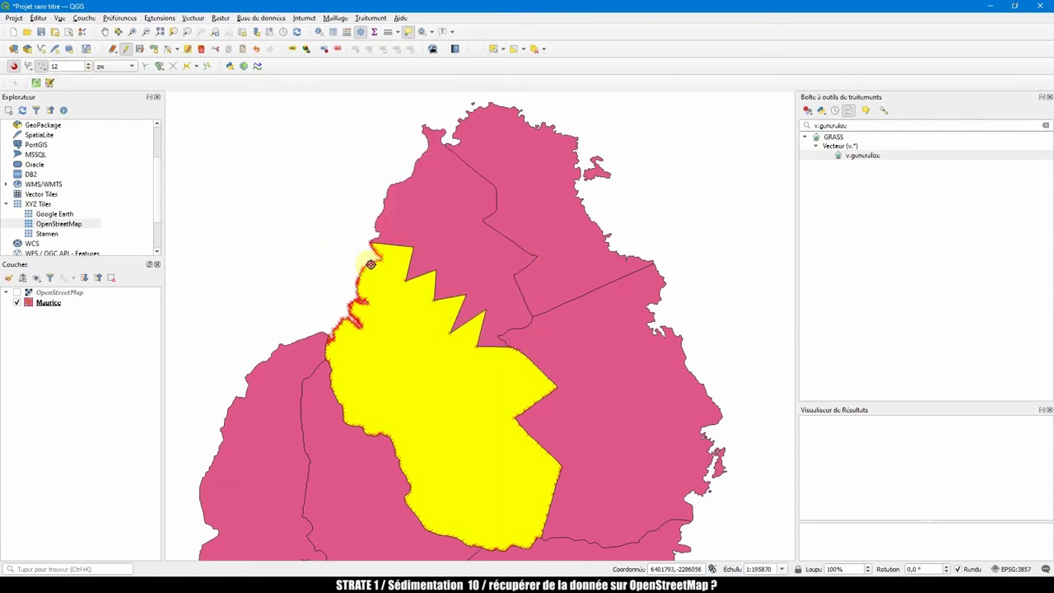
Select both parts of the split polygon, examine their records in the Maurice attribute table, and close the table
click(493, 49)
drag(468, 212, 459, 247)
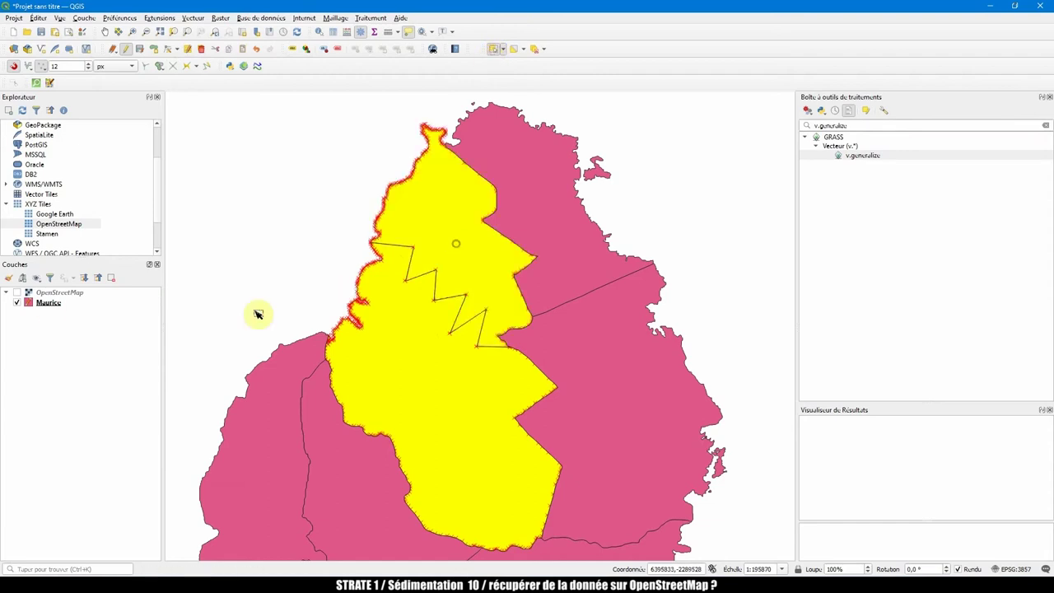
right_click(47, 303)
click(127, 424)
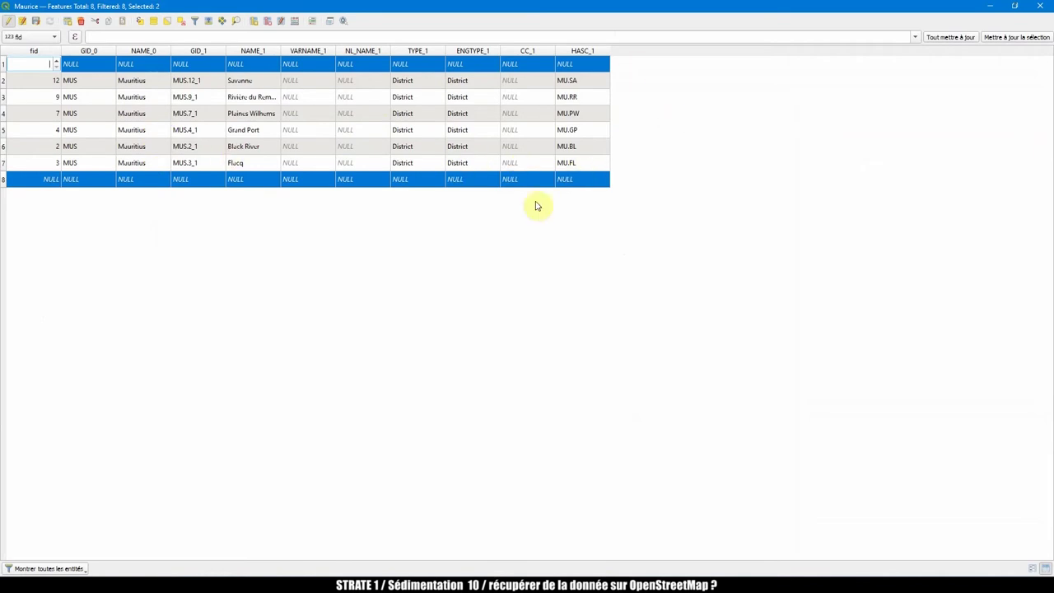
click(1041, 6)
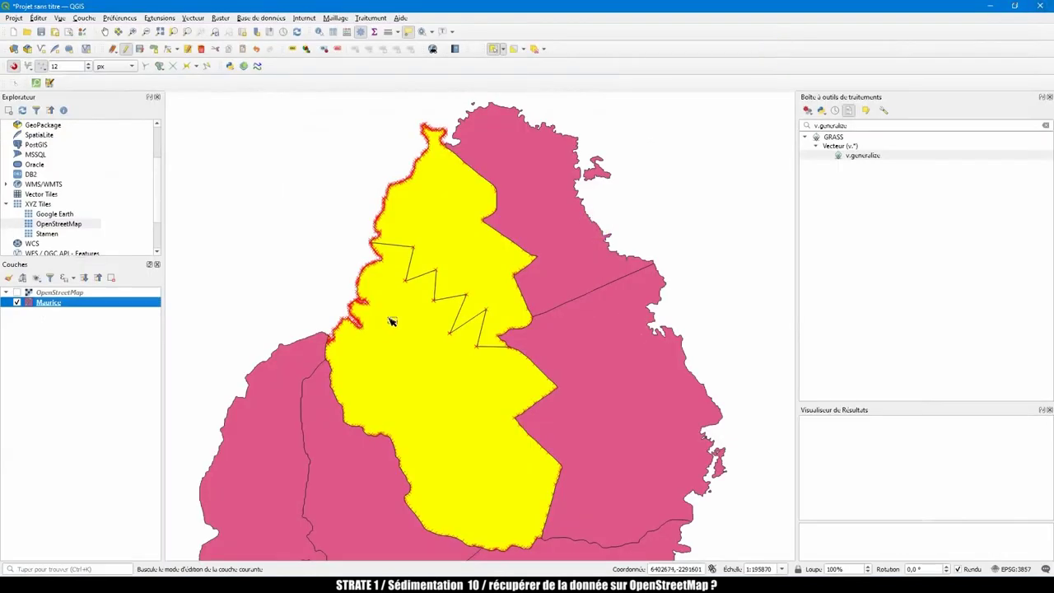
Select the southern and northern parts of the split polygon one after the other to check that they are separate
right_click(447, 266)
click(414, 329)
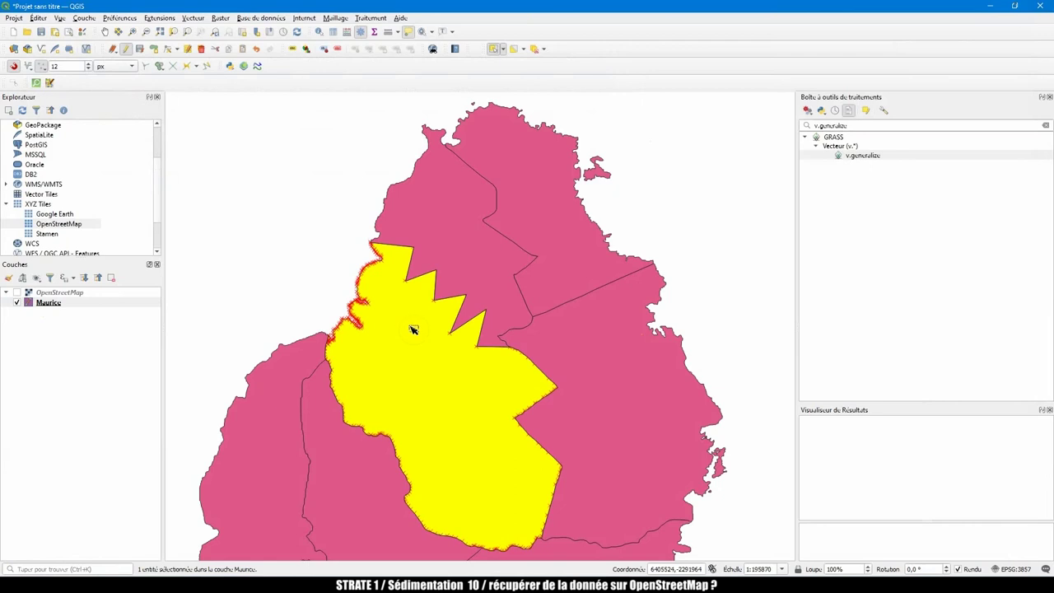
scroll(491, 317, down, 3)
scroll(492, 320, up, 2)
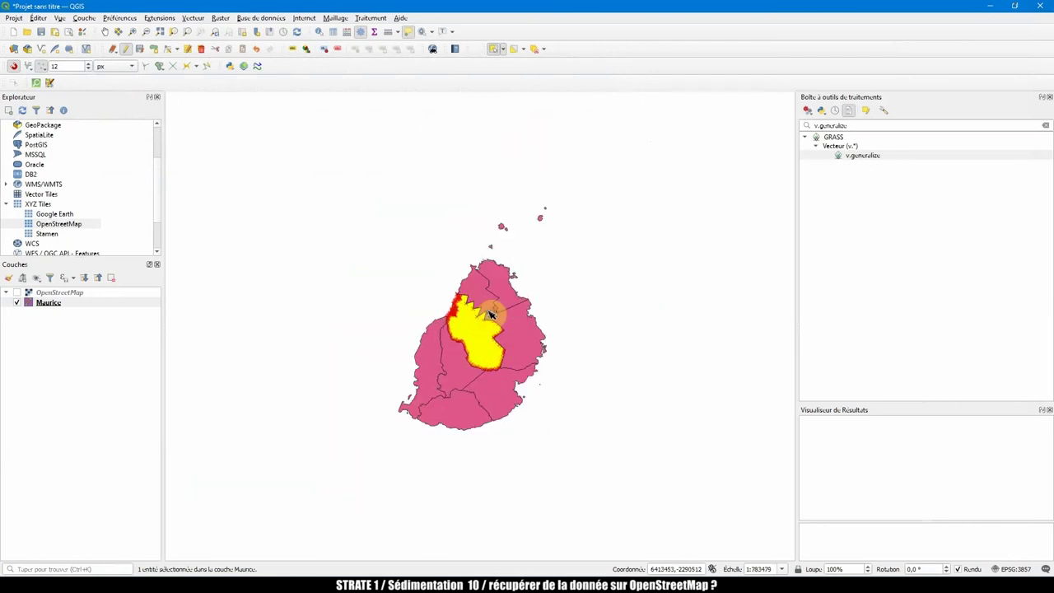
drag(499, 330, 505, 302)
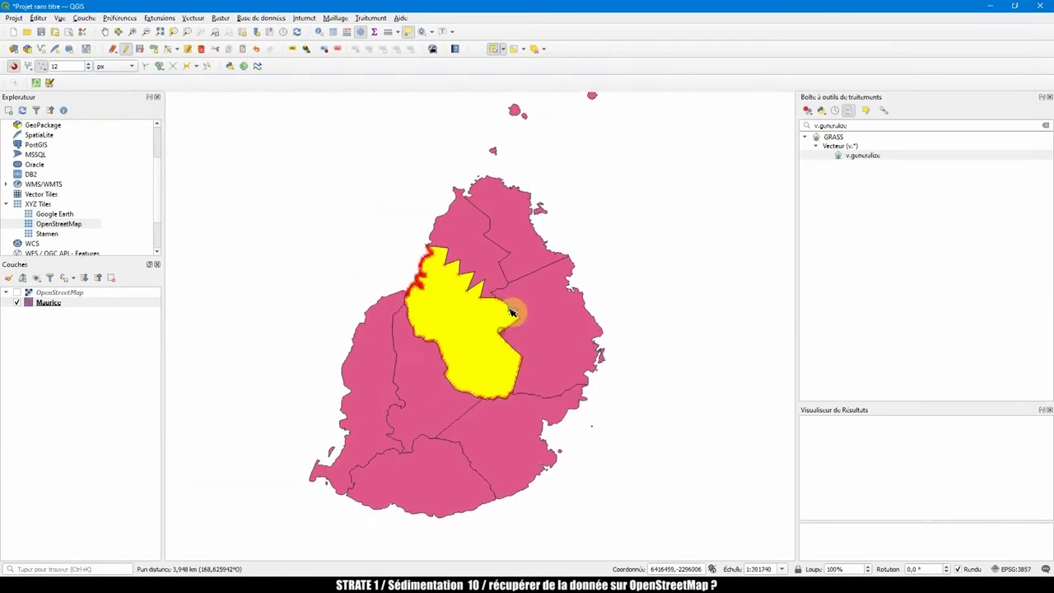
click(491, 253)
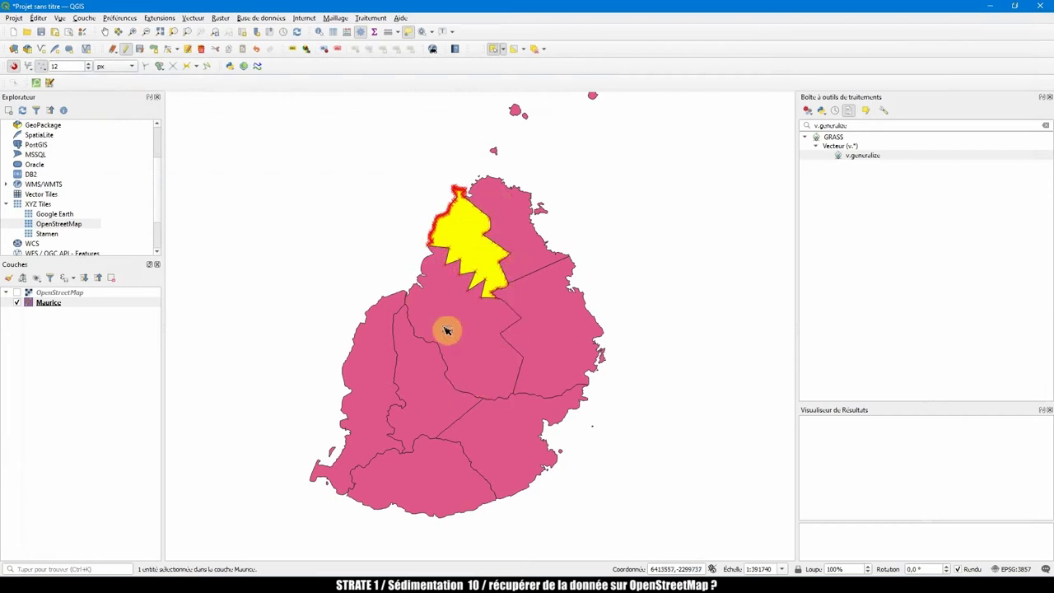
Select the southernmost district of the Maurice layer and copy it
click(428, 377)
click(474, 440)
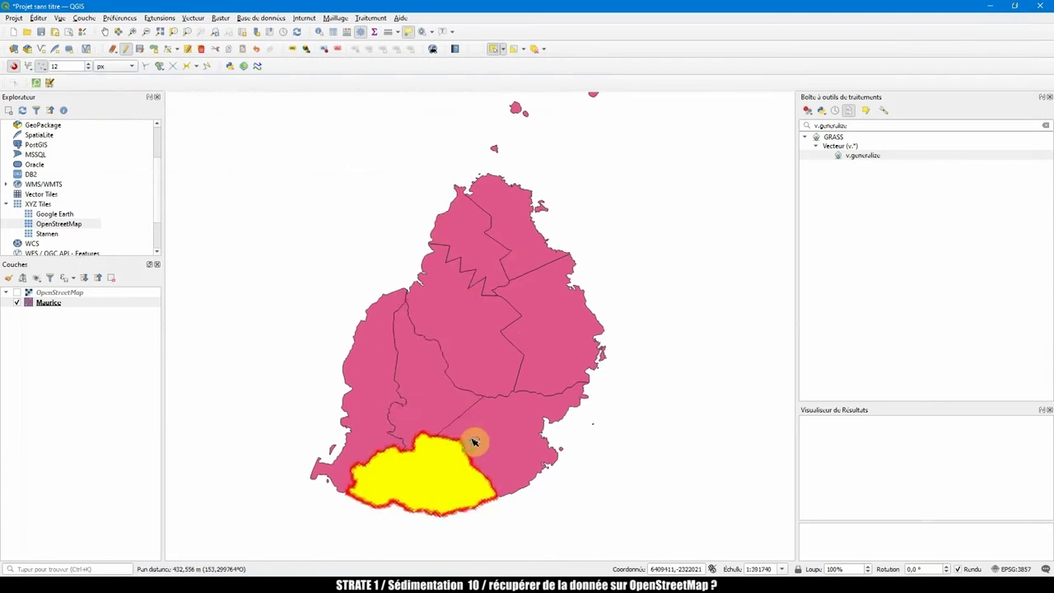
click(470, 435)
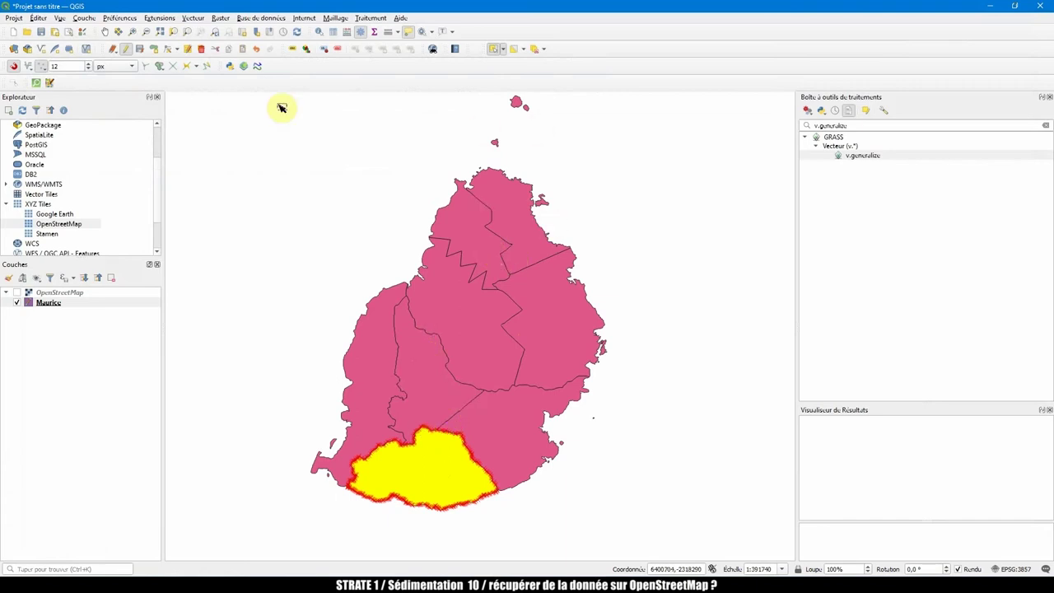
click(38, 19)
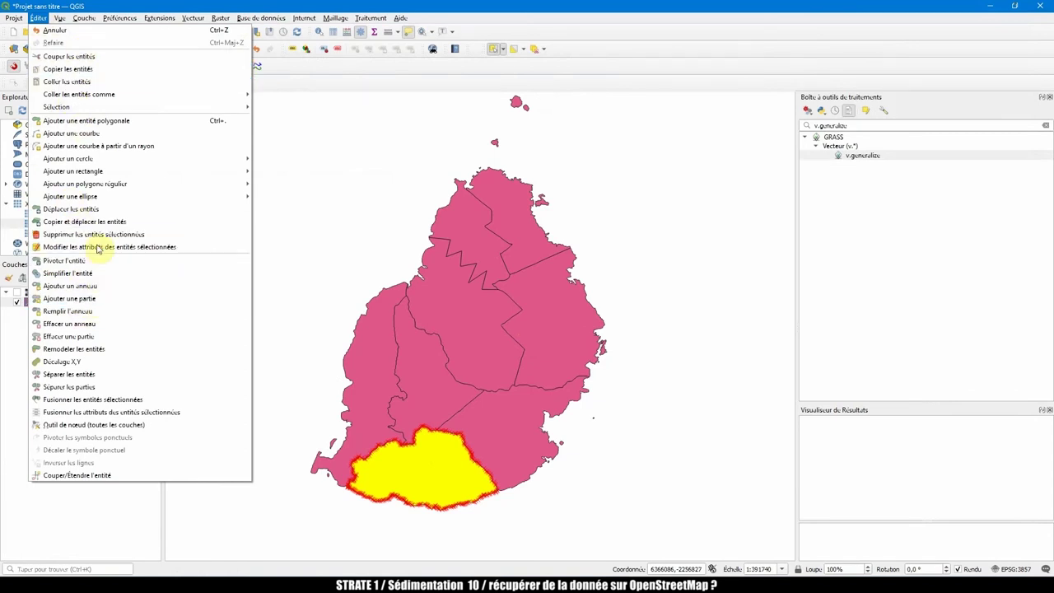
click(76, 71)
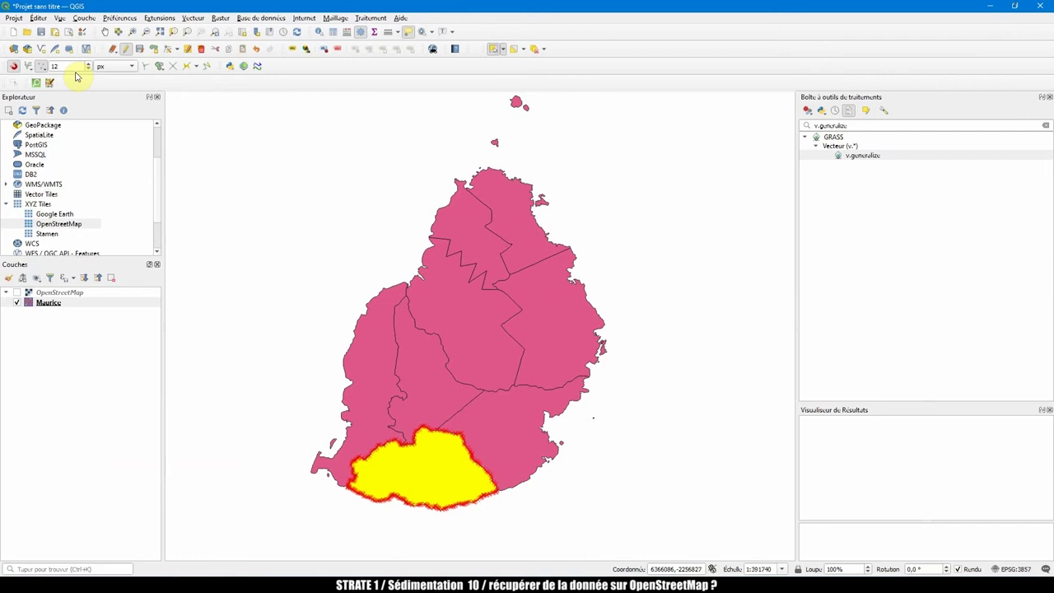
Paste the copied district as a temporary memory layer with the default name, and hide the Maurice layer
click(38, 18)
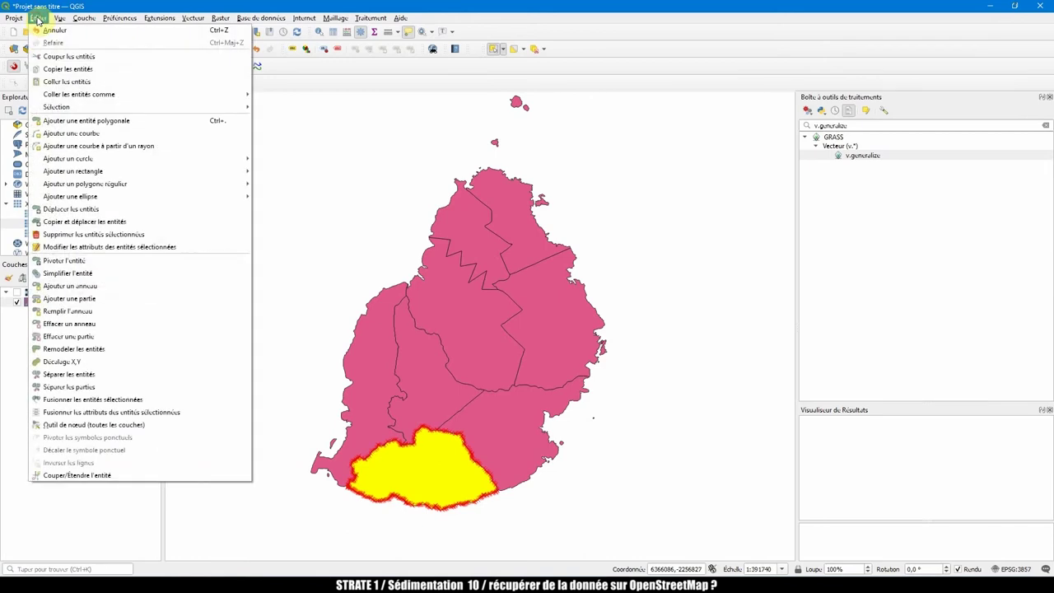
mouse_move(94, 93)
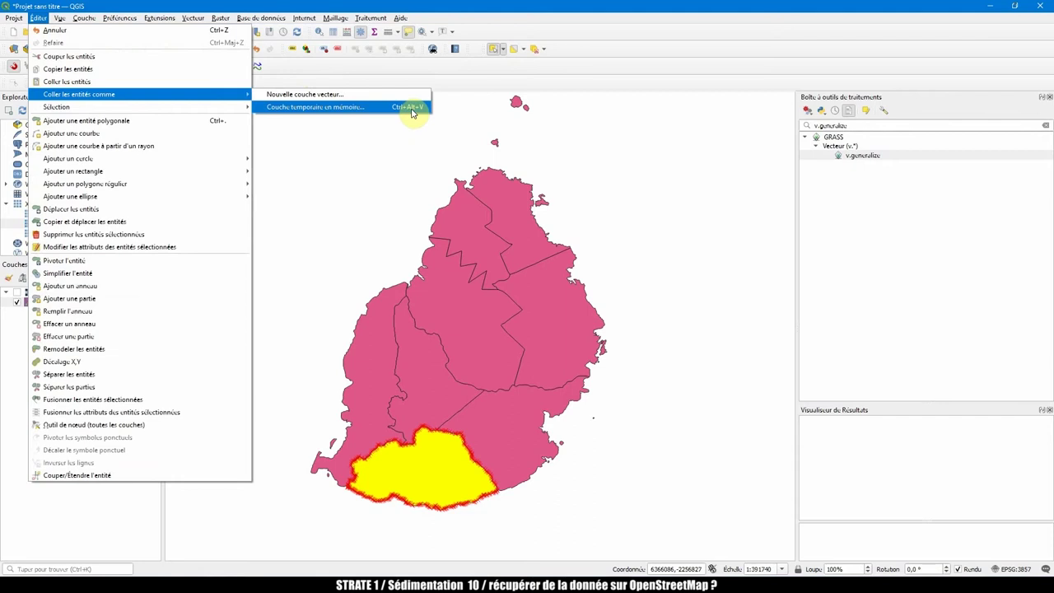
click(360, 109)
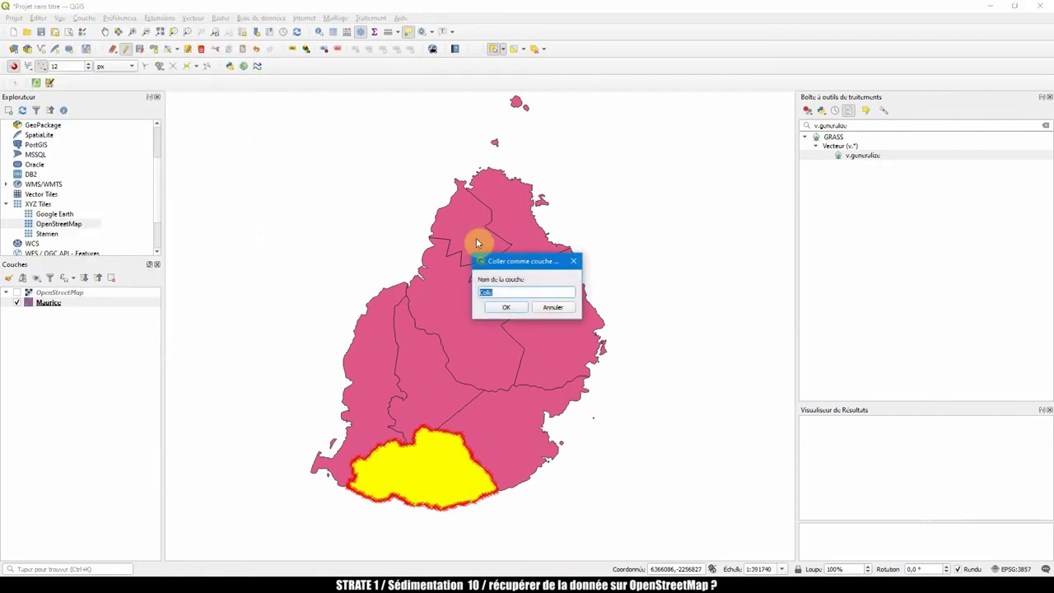
click(507, 307)
click(16, 313)
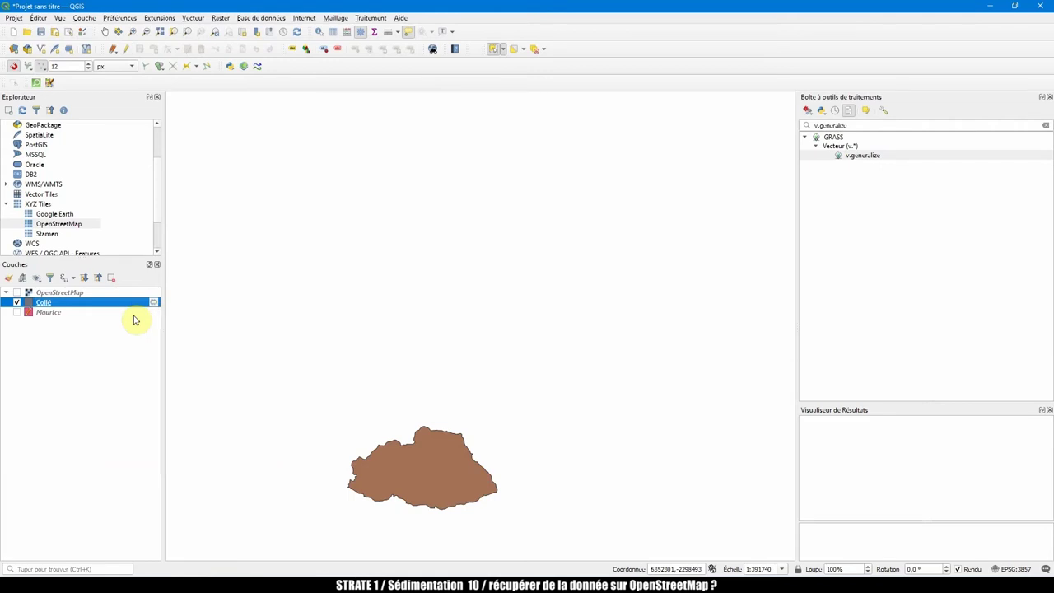
Open the save settings for the temporary layer, choose GeoPackage as the format, and cancel without saving
click(45, 293)
click(137, 305)
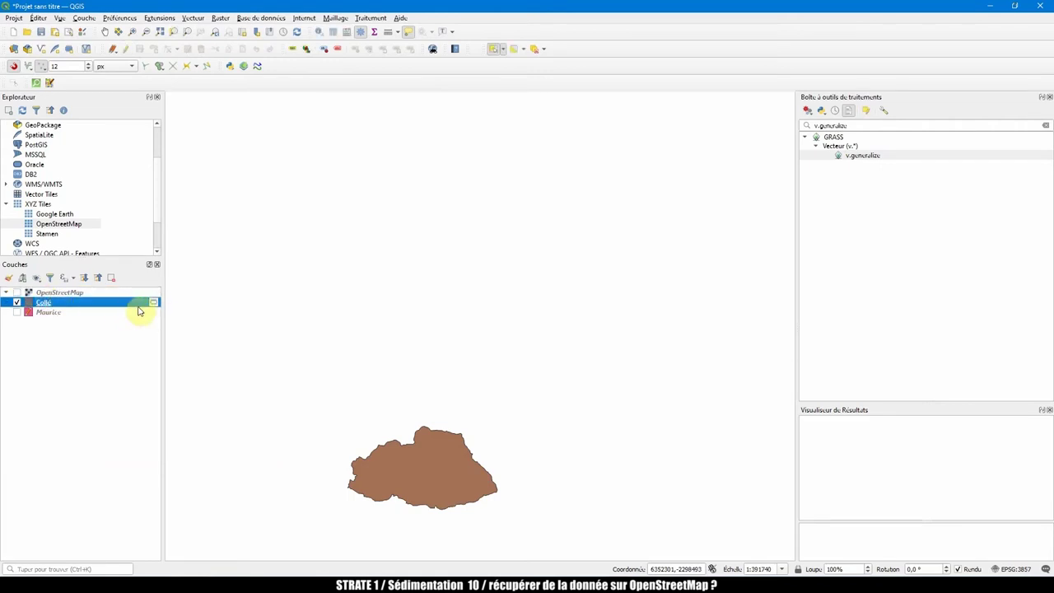
mouse_move(154, 306)
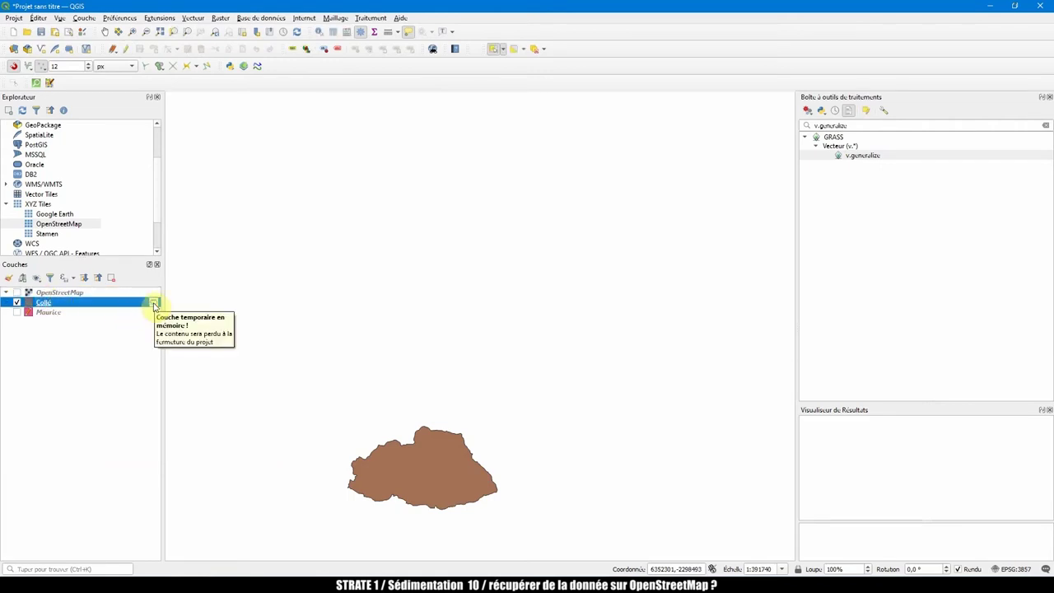
click(154, 304)
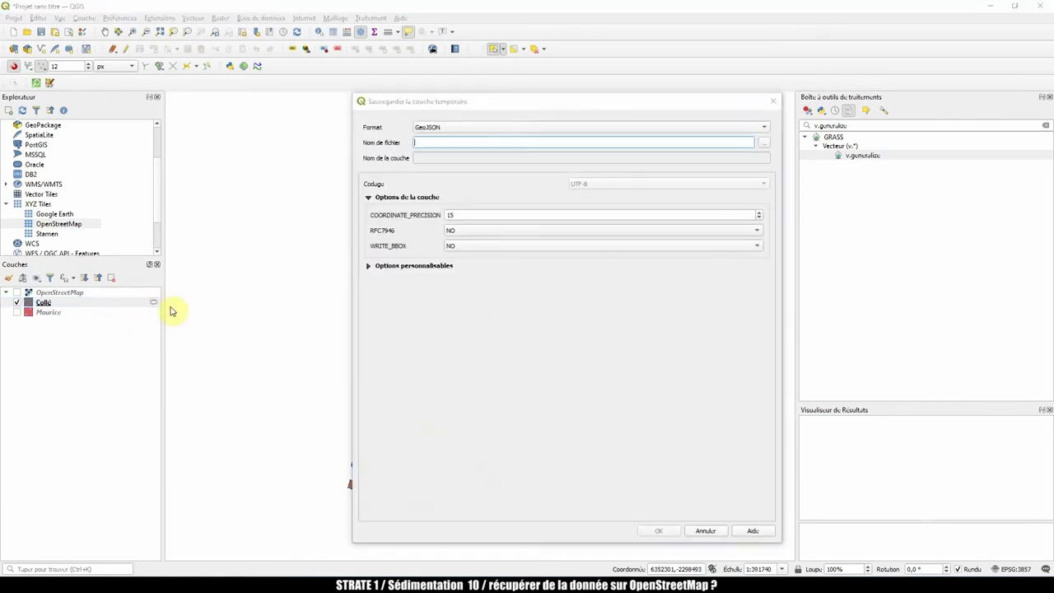
click(470, 128)
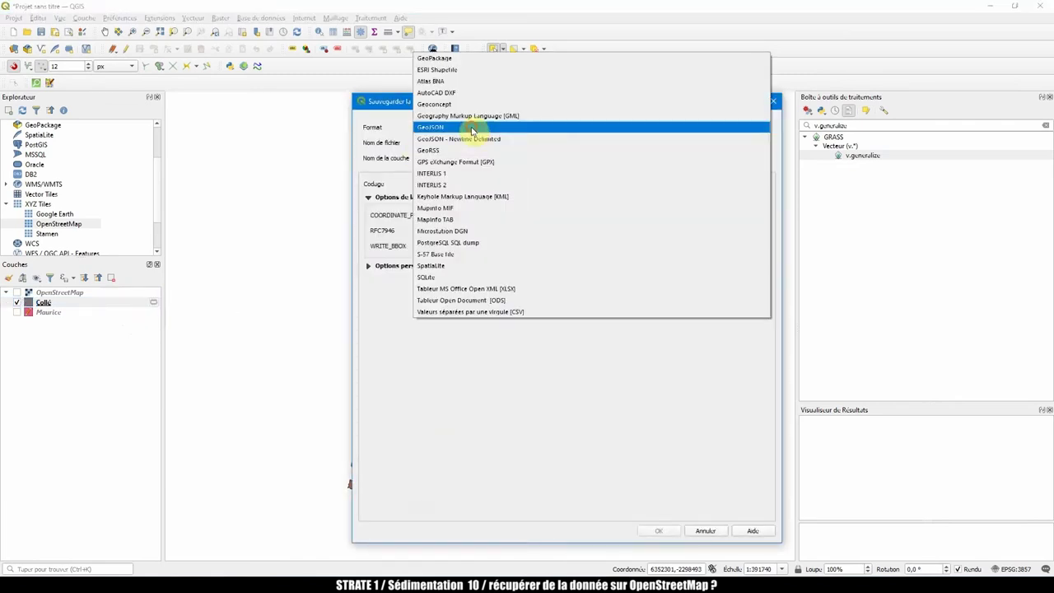
click(449, 67)
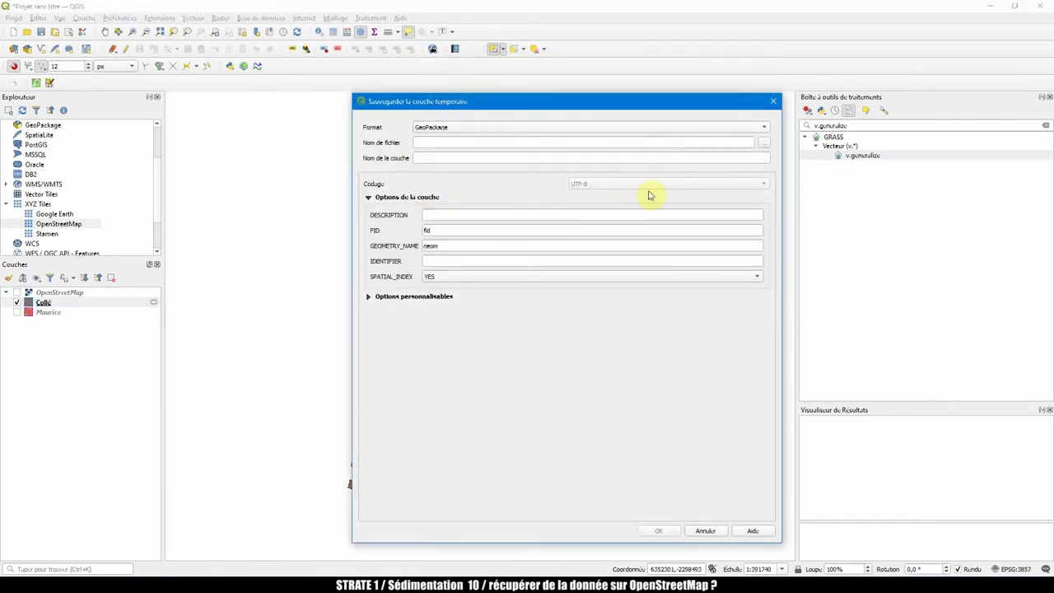
click(772, 102)
Show the Maurice layer again and remove the temporary pasted layer from the project
click(17, 302)
click(17, 312)
right_click(26, 303)
click(82, 399)
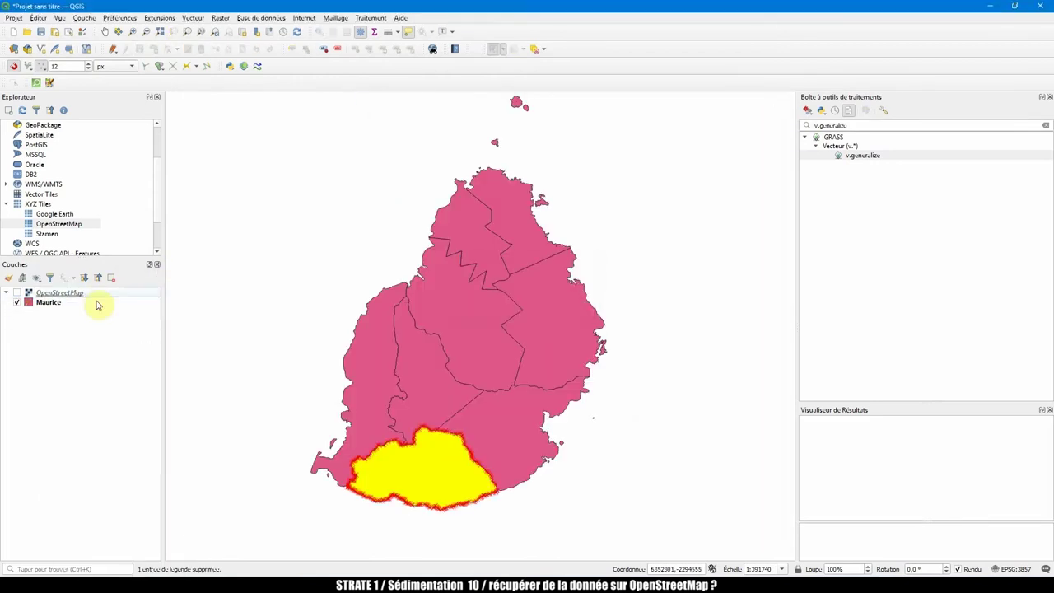
Undo the polygon split and the district merge, and end the edit session on the Maurice layer
click(455, 343)
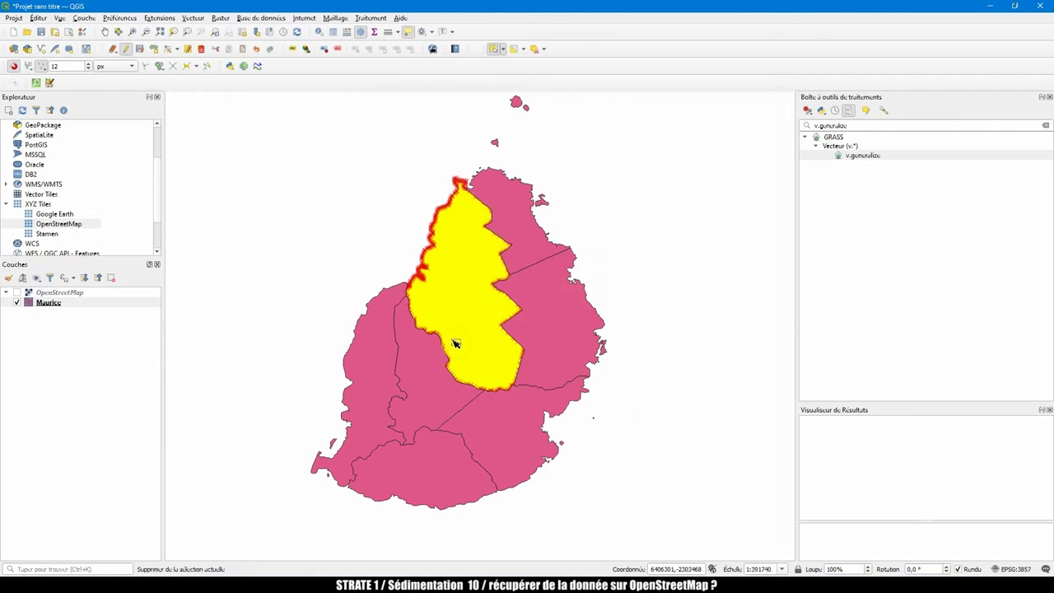
click(463, 322)
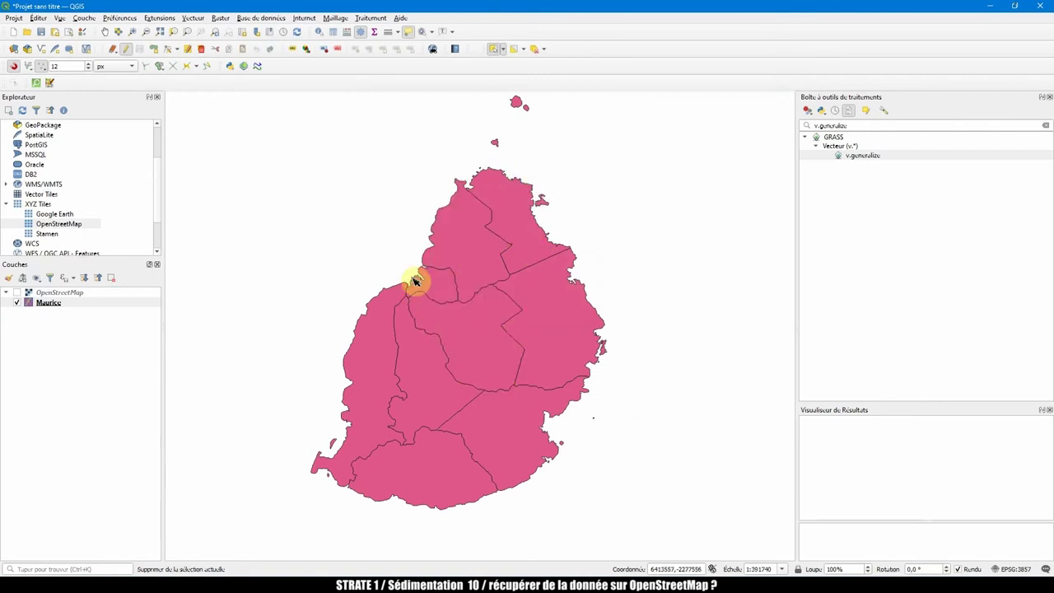
click(70, 303)
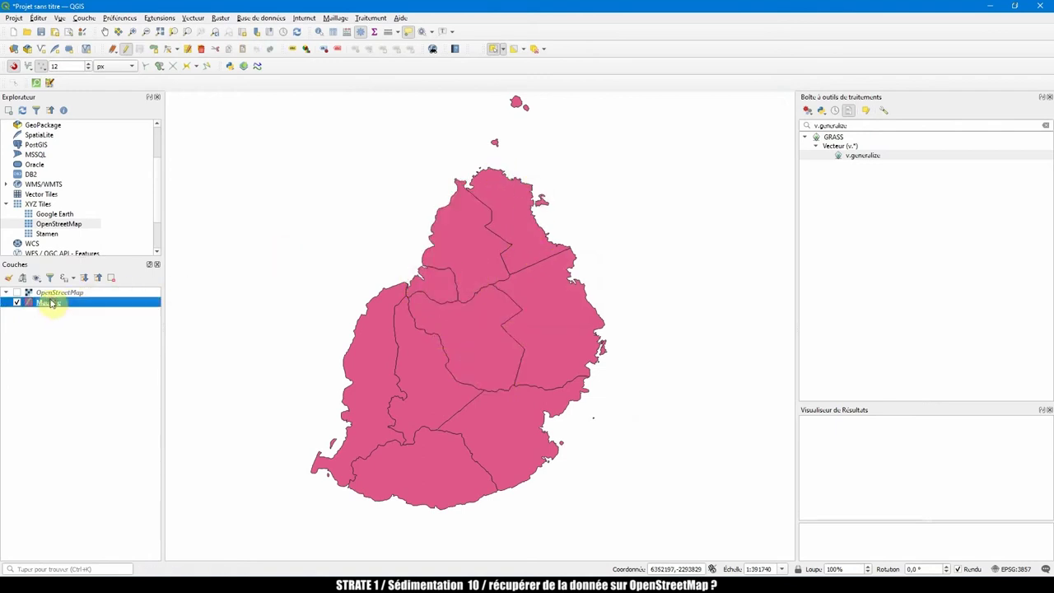
click(116, 48)
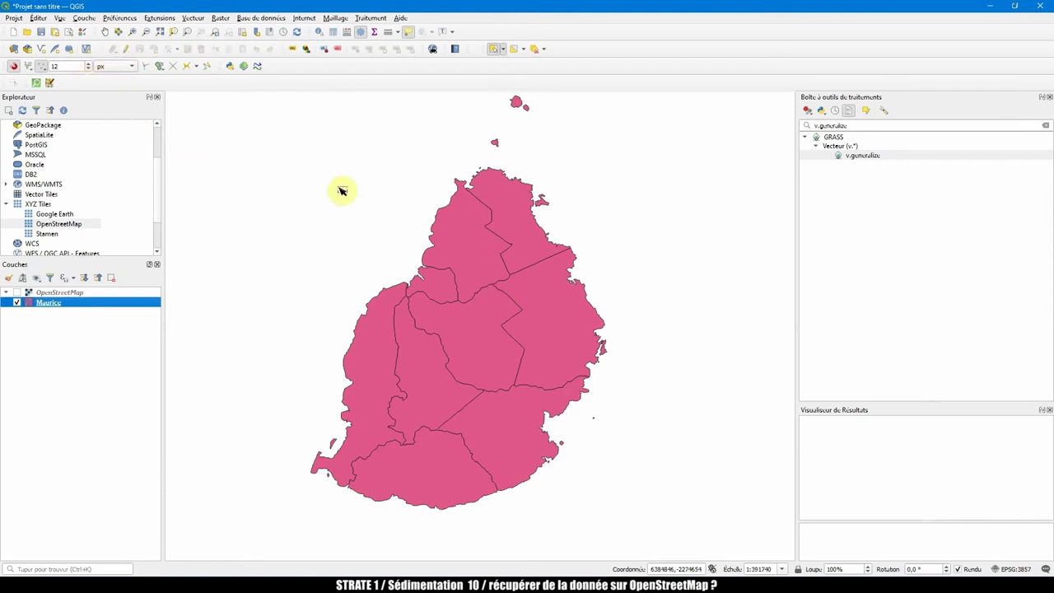
Examine the detailed coastline in the north of the Maurice layer up close, and return to the whole island
click(132, 31)
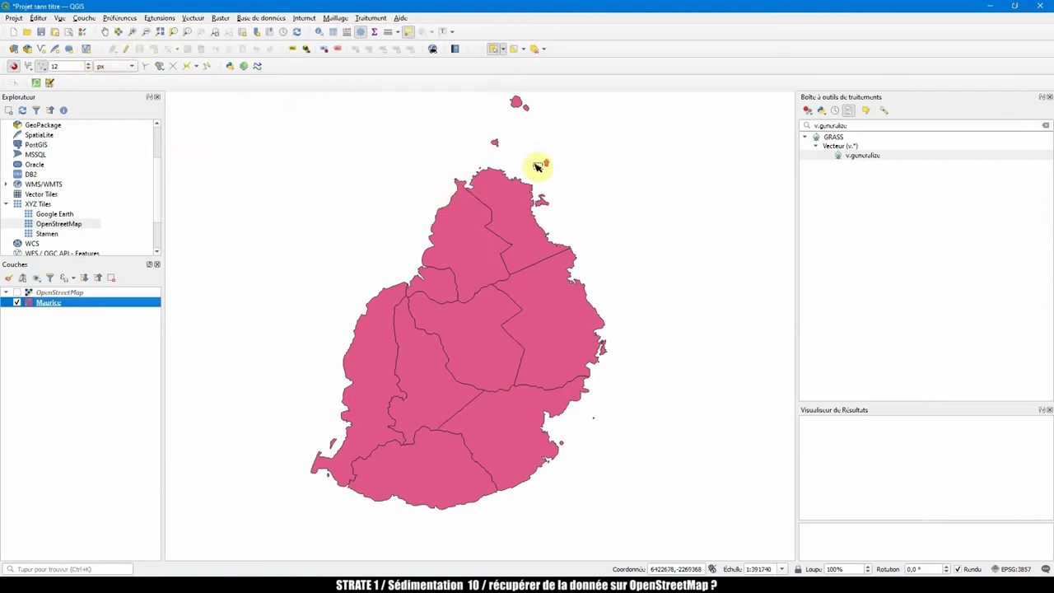
drag(538, 165, 522, 185)
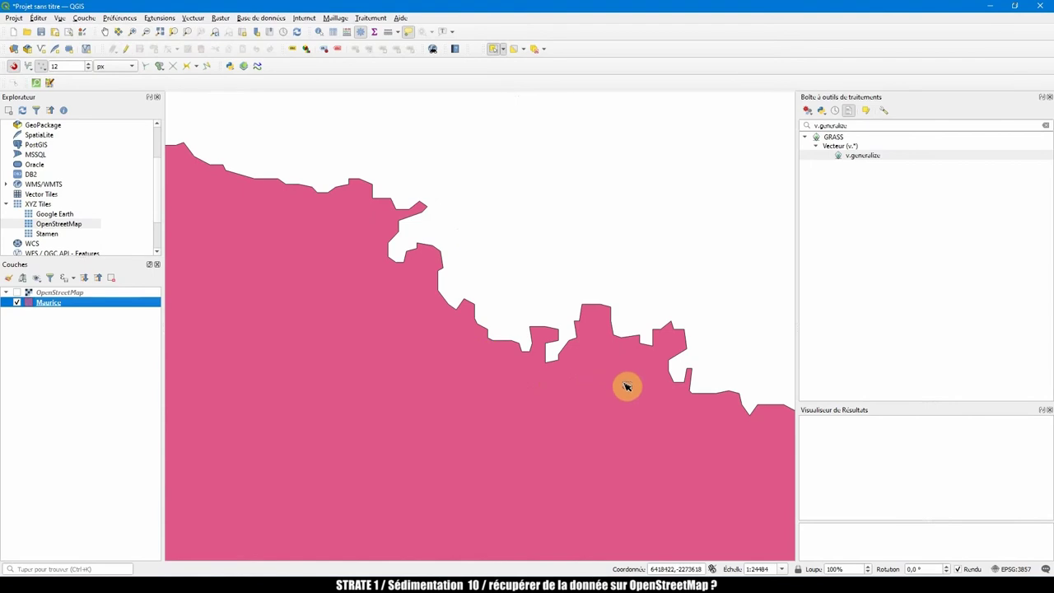
scroll(626, 384, down, 3)
drag(579, 412, 565, 260)
scroll(558, 313, down, 1)
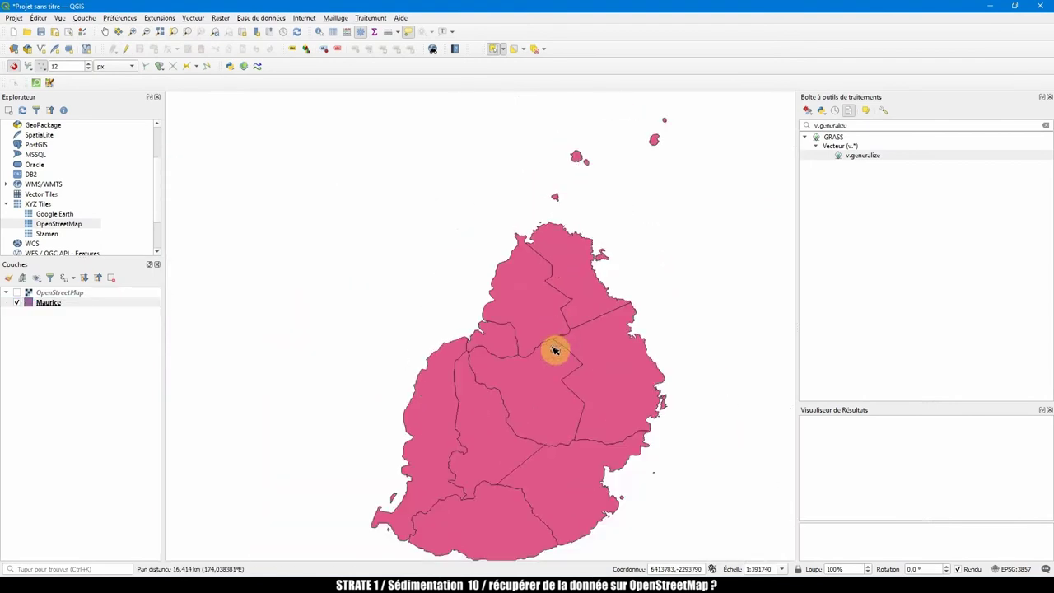
drag(590, 317, 579, 338)
mouse_move(480, 343)
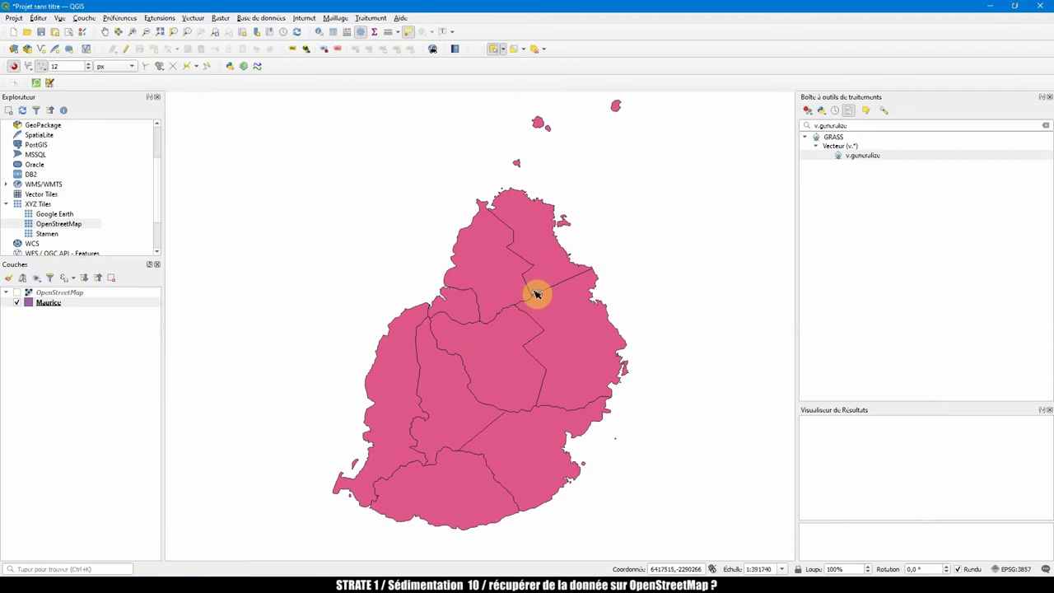
mouse_move(571, 259)
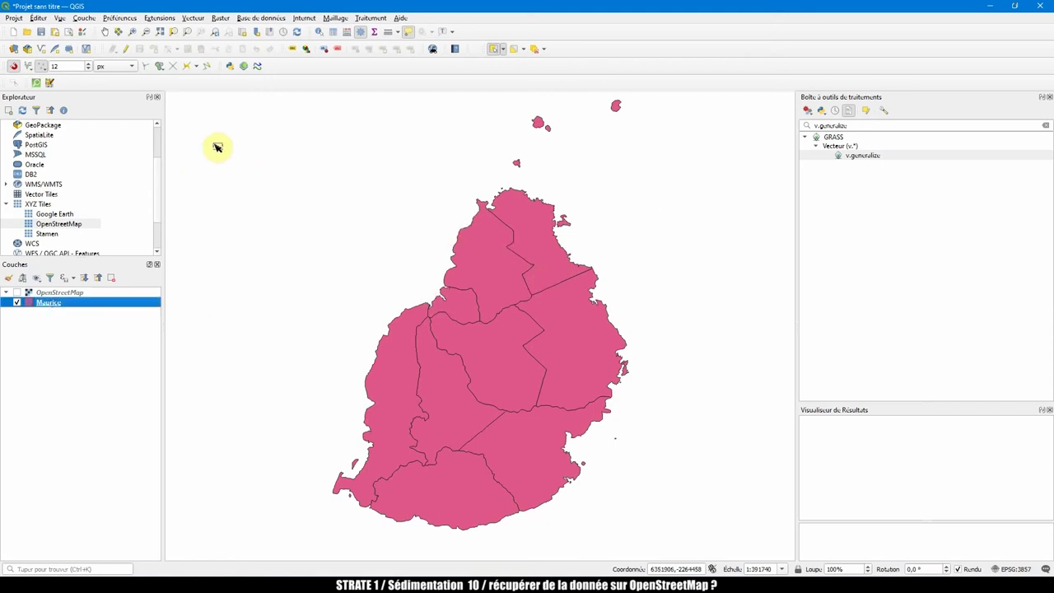
Open a QuickOSM quick query and set its key to boundary and its value to administrative
click(37, 83)
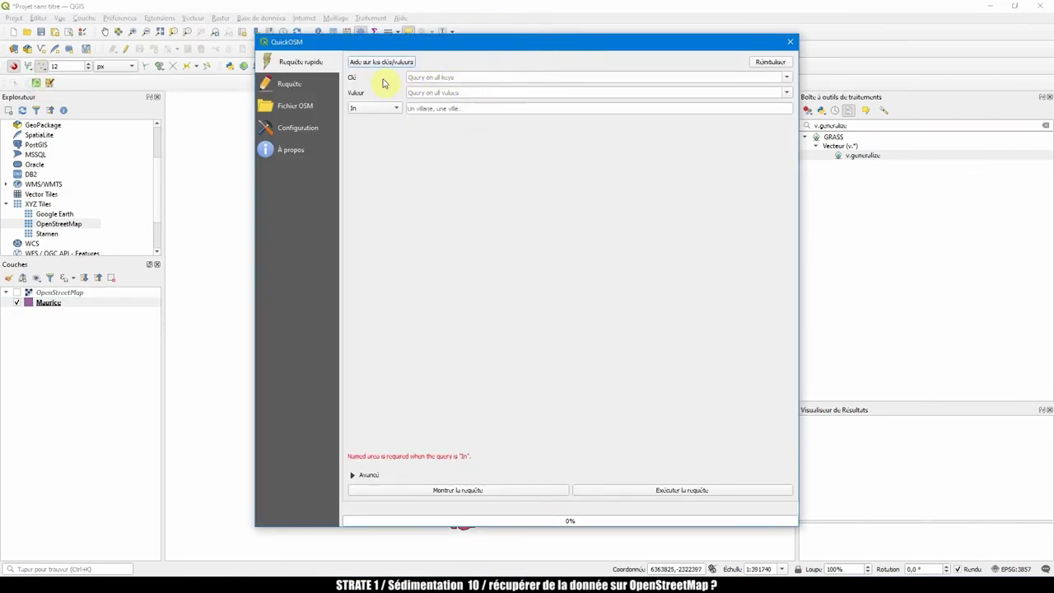
click(442, 76)
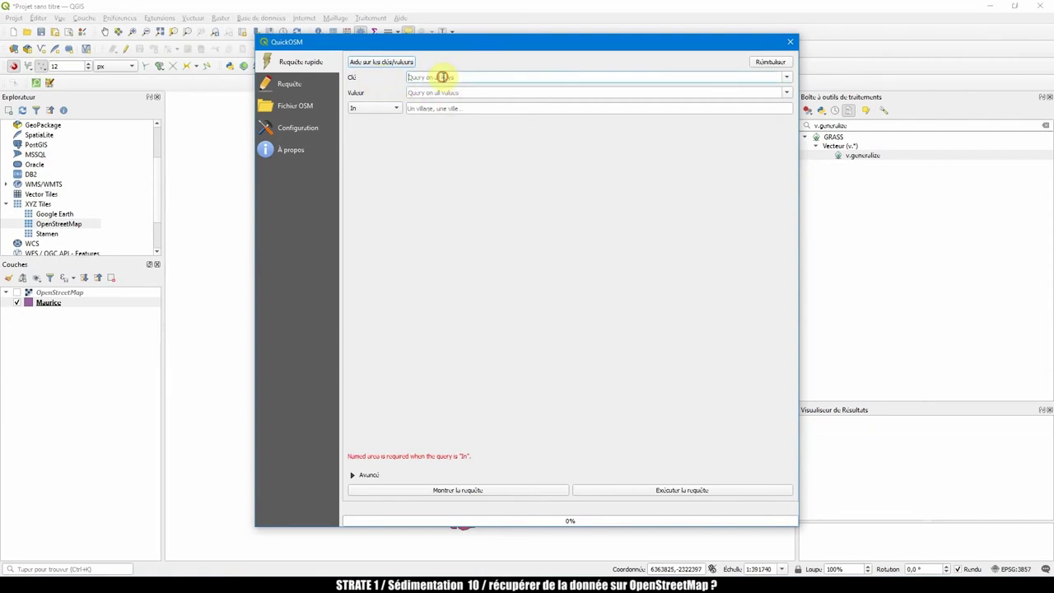
click(787, 78)
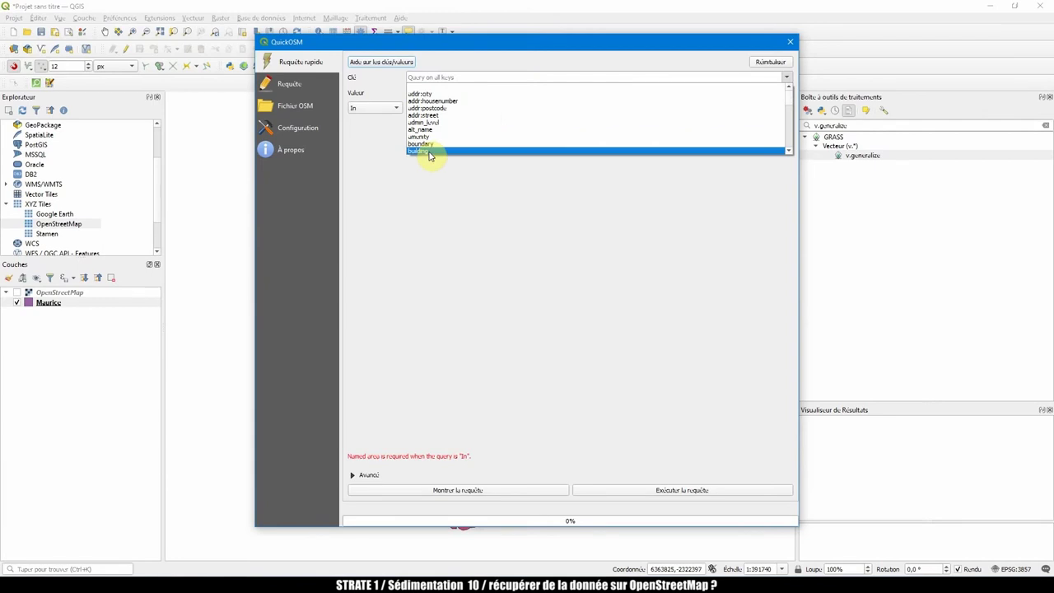
scroll(433, 144, down, 2)
scroll(445, 123, up, 2)
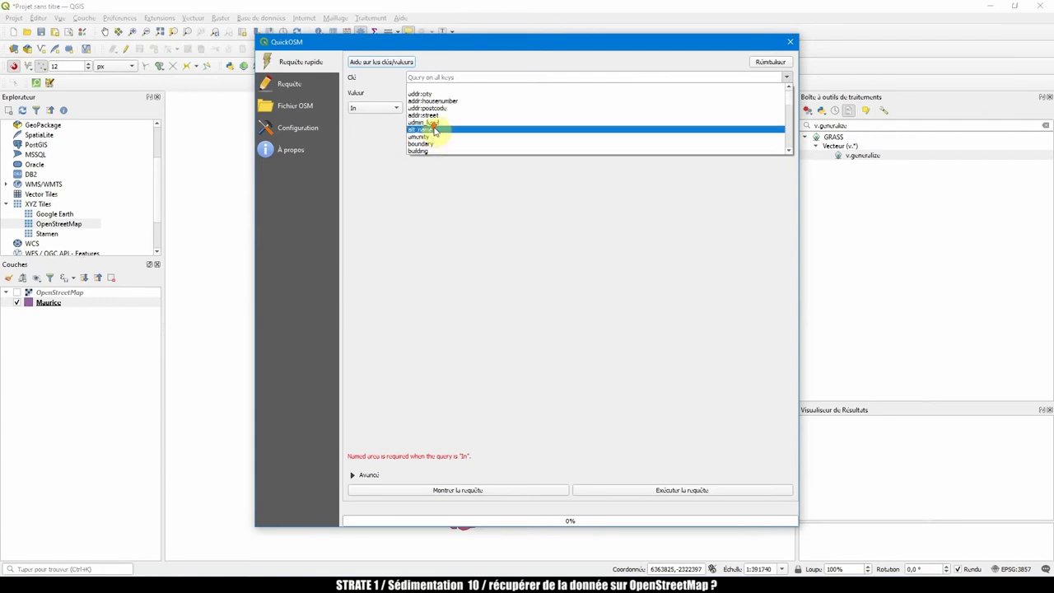
click(418, 145)
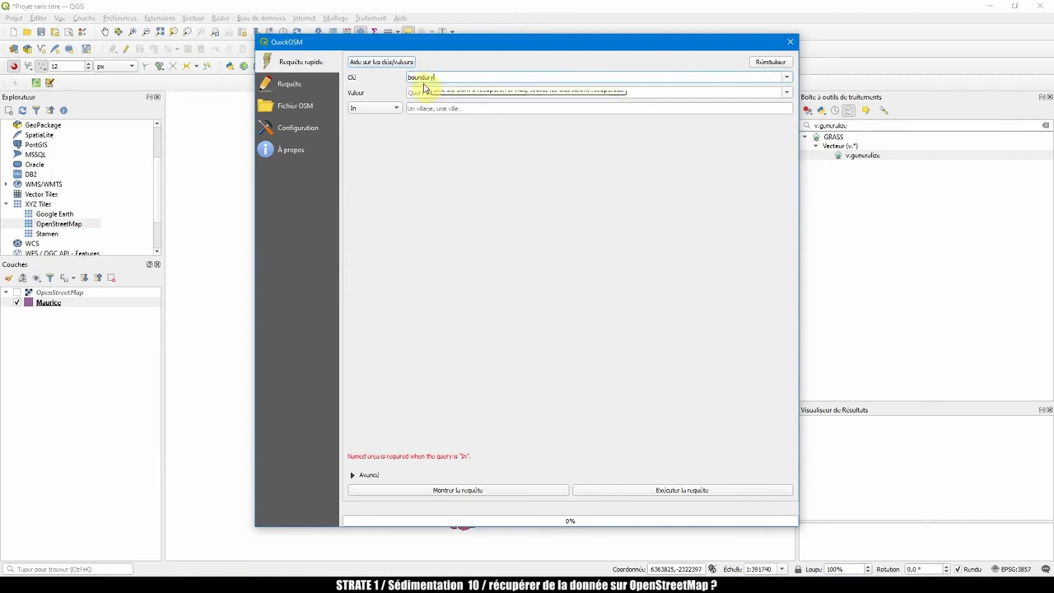
click(786, 93)
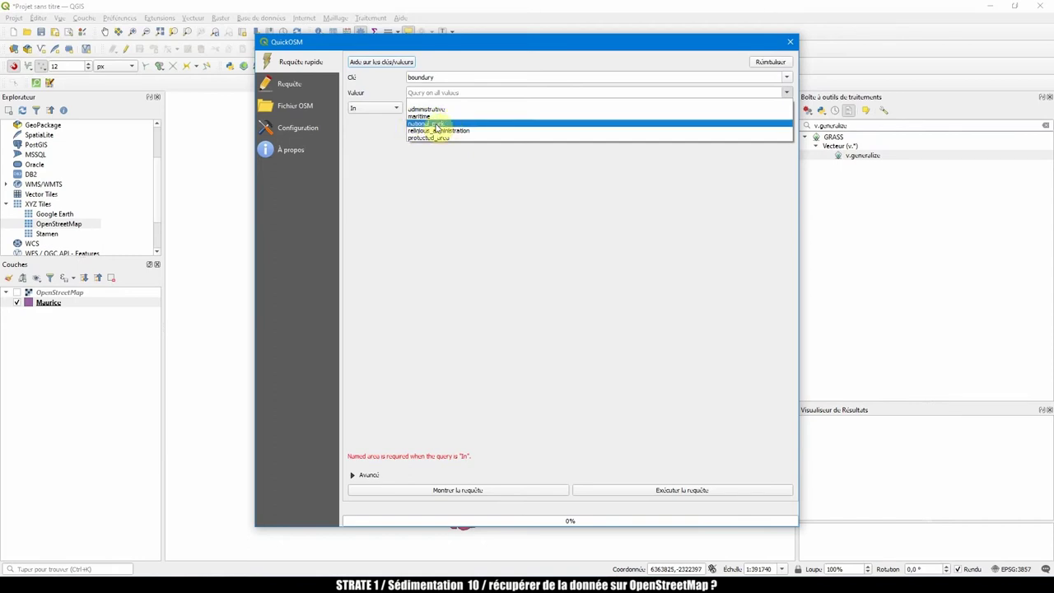
click(416, 110)
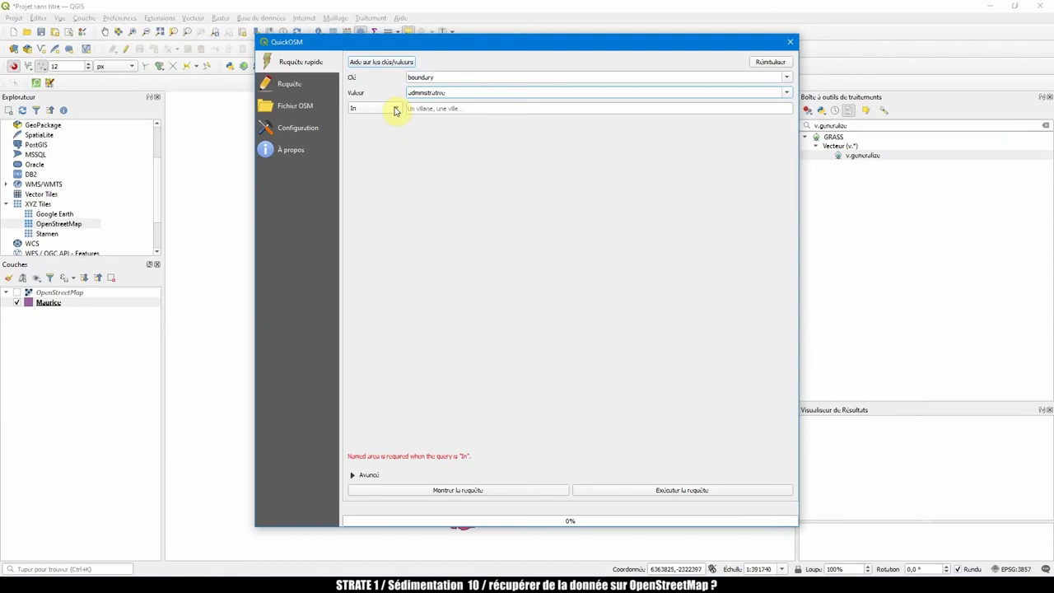
Limit the query area to Canvas Extent and move the QuickOSM window aside to uncover the map
click(401, 116)
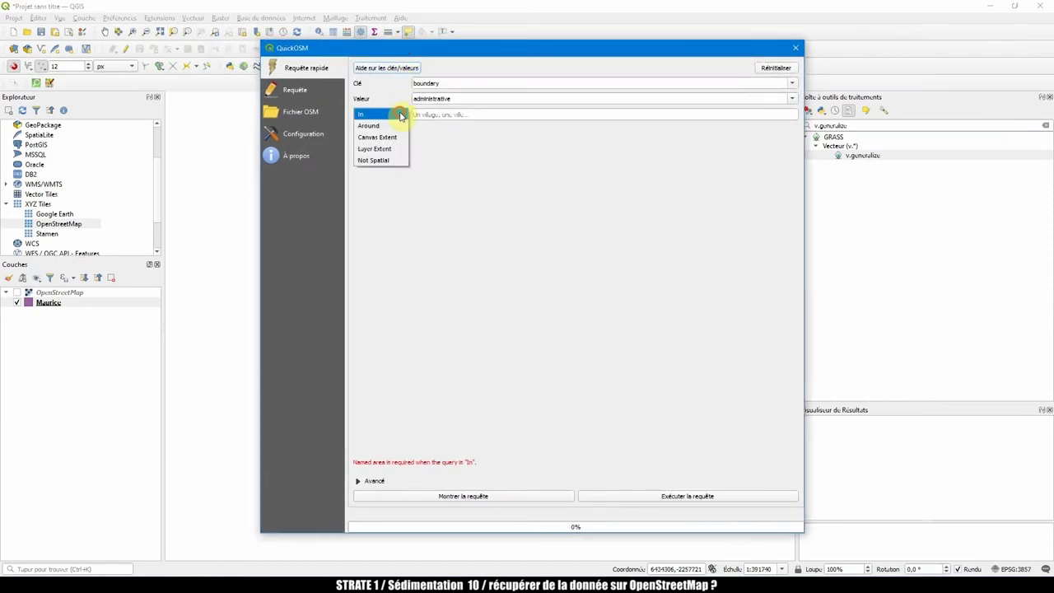
click(379, 136)
drag(427, 51, 833, 59)
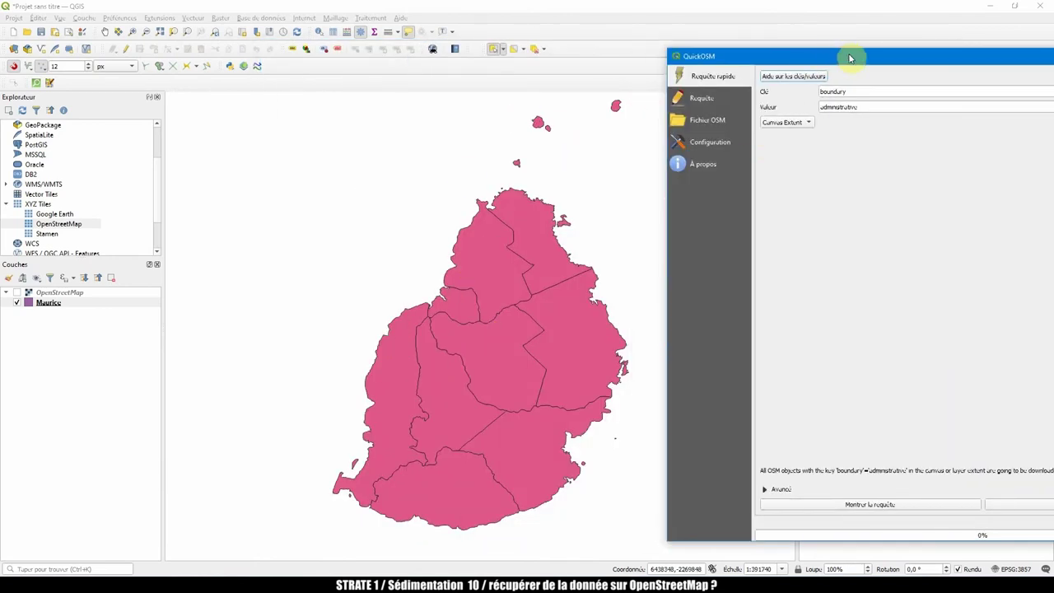
drag(835, 59, 733, 64)
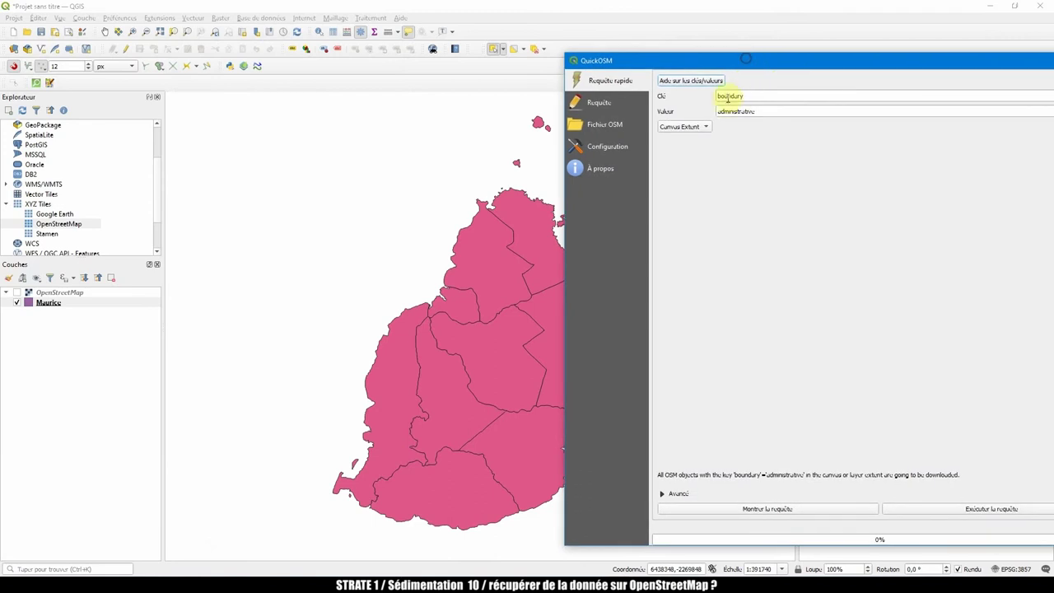
Switch the query area to the Layer Extent of Maurice, and return it to Canvas Extent
click(706, 130)
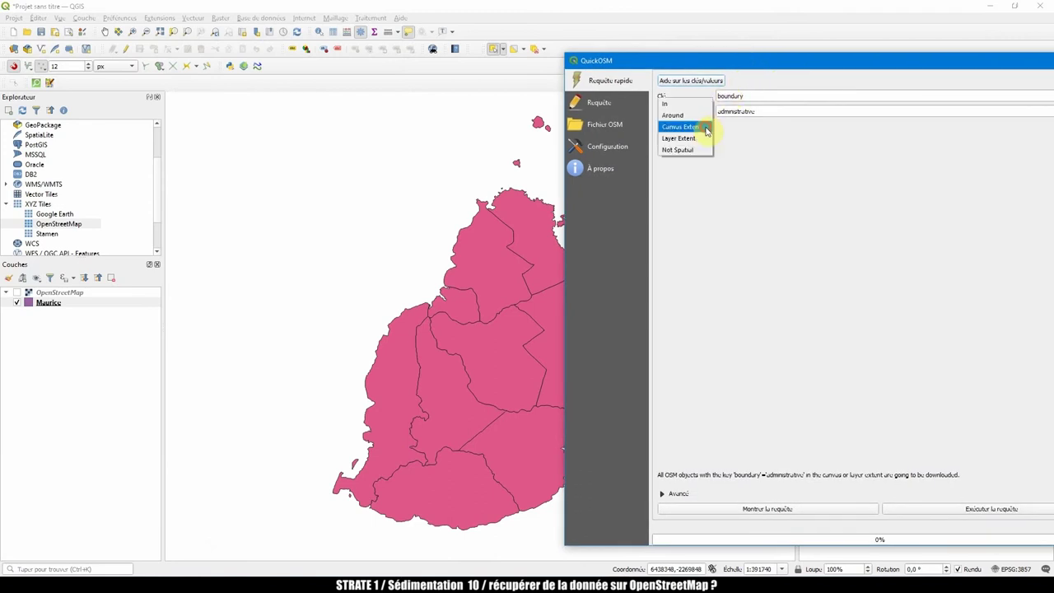
click(679, 140)
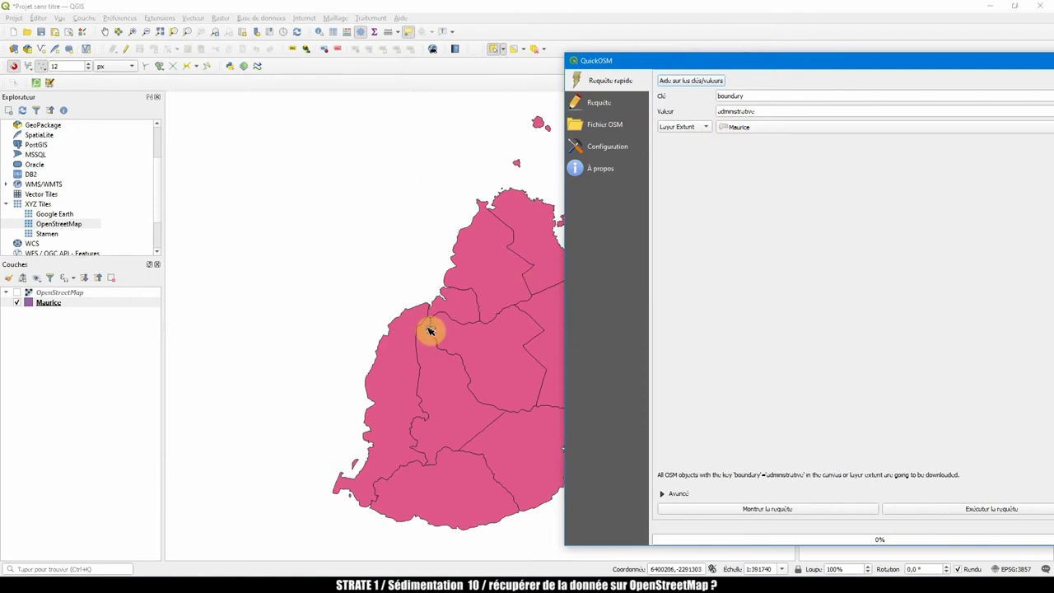
click(699, 127)
click(683, 117)
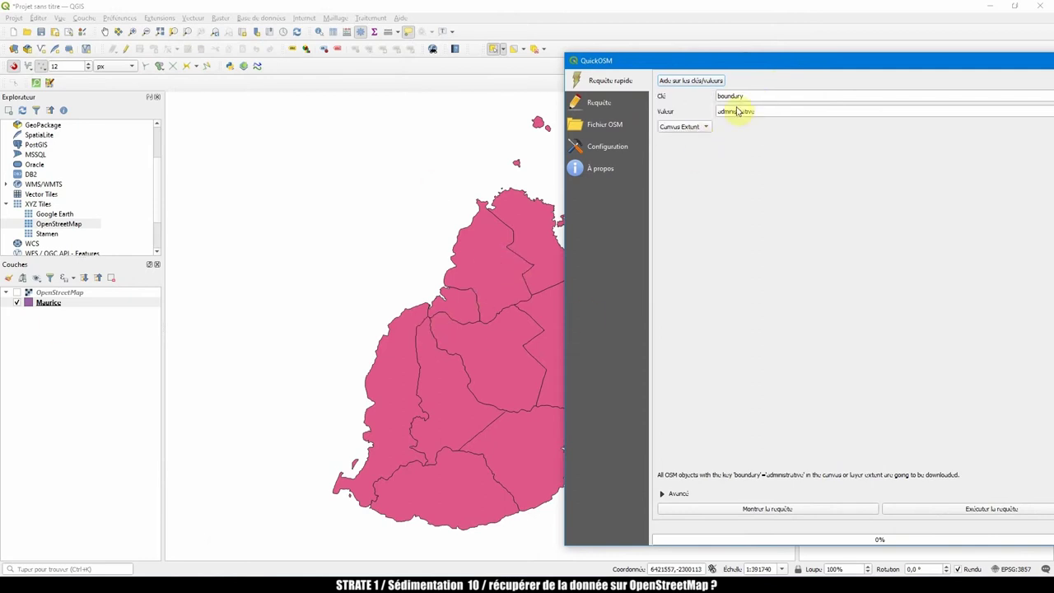
Run the boundary=administrative query for the canvas extent and close the QuickOSM window
drag(762, 69, 659, 47)
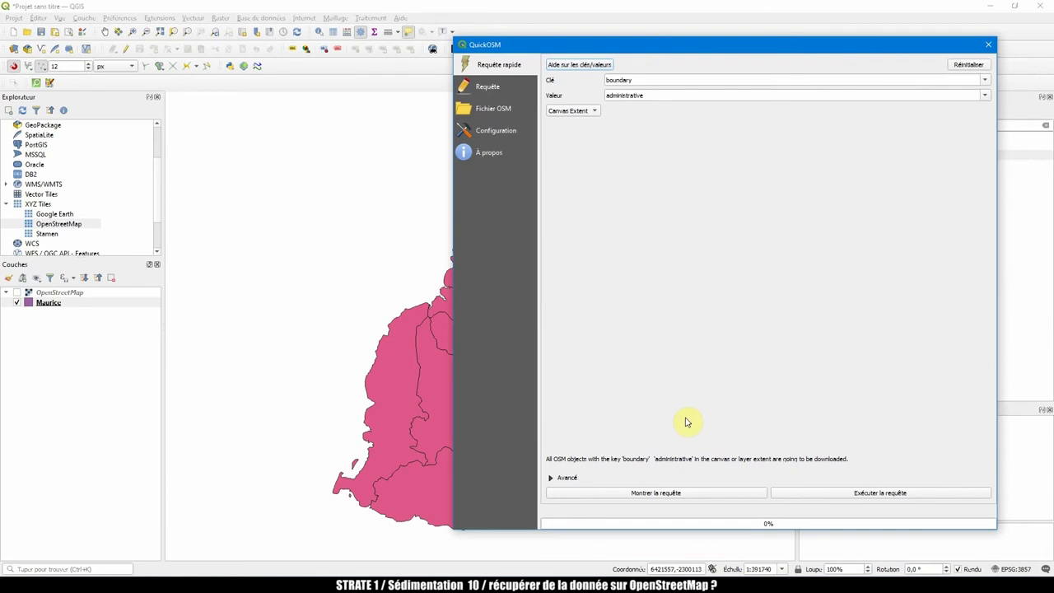
click(865, 497)
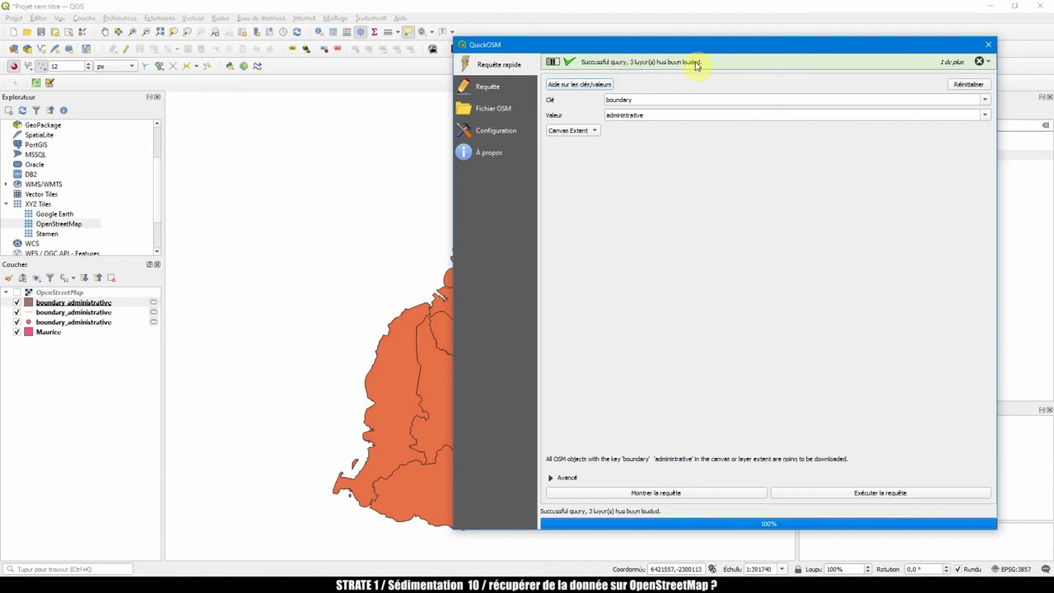
click(989, 43)
Move the three boundary_administrative layers above the OpenStreetMap layer and hide the Maurice layer
click(74, 302)
shift+click(85, 322)
drag(84, 322, 82, 292)
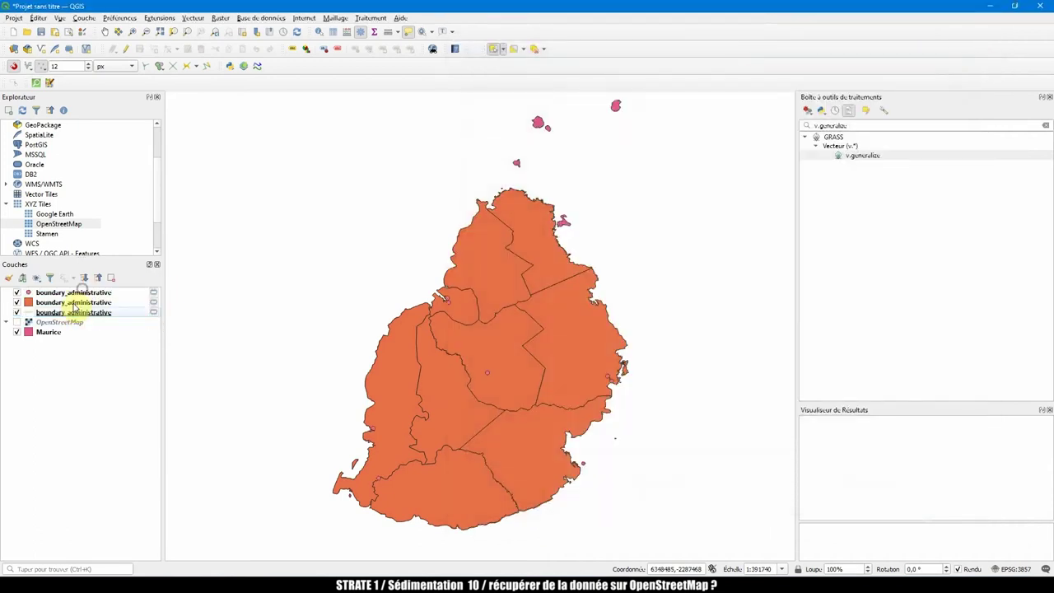
click(16, 332)
Remove the boundary_administrative point layer from the project
click(157, 291)
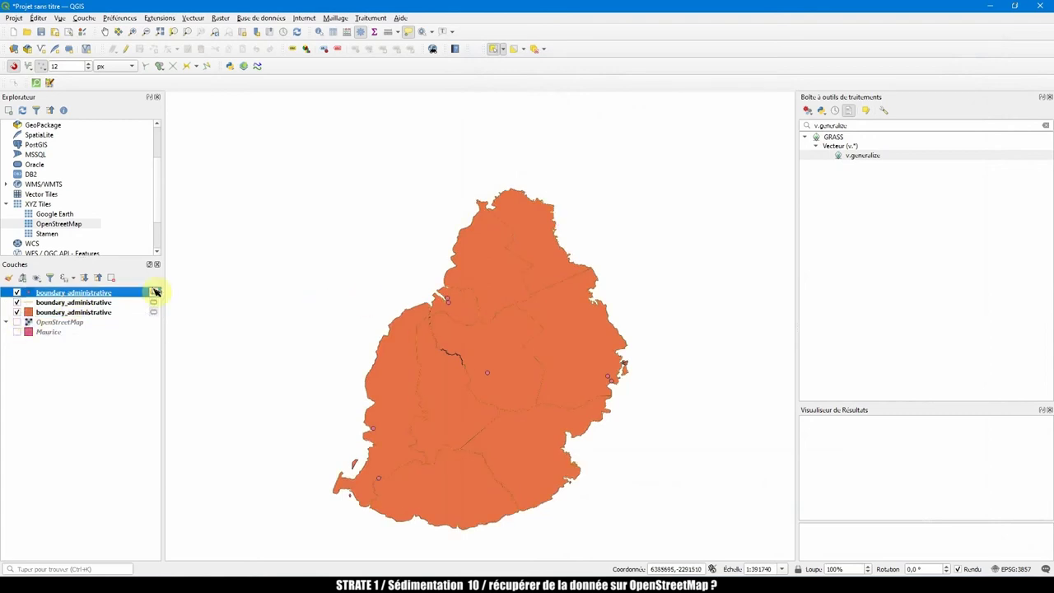
click(27, 297)
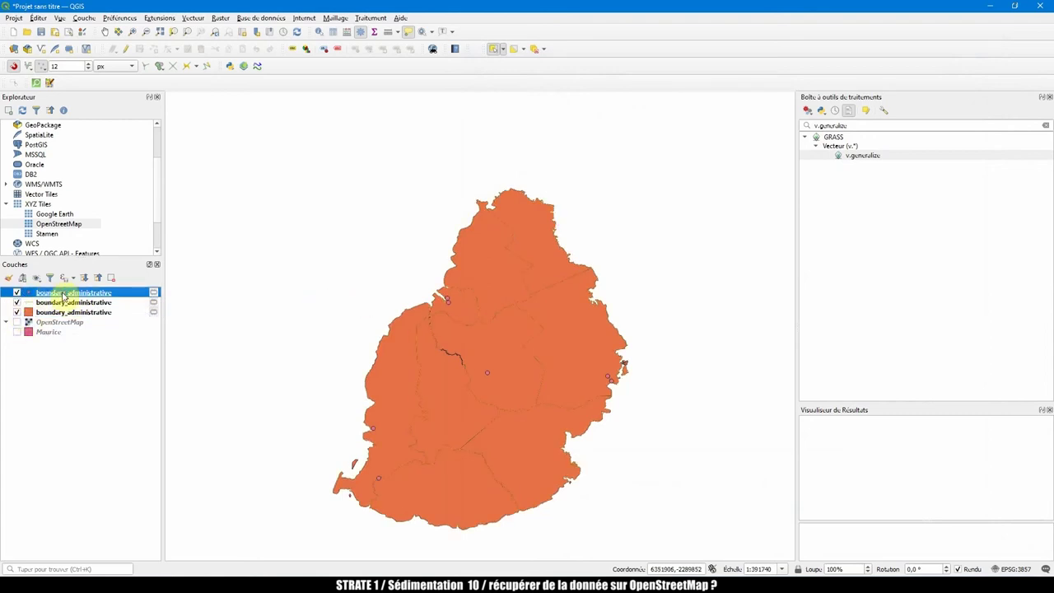
right_click(19, 296)
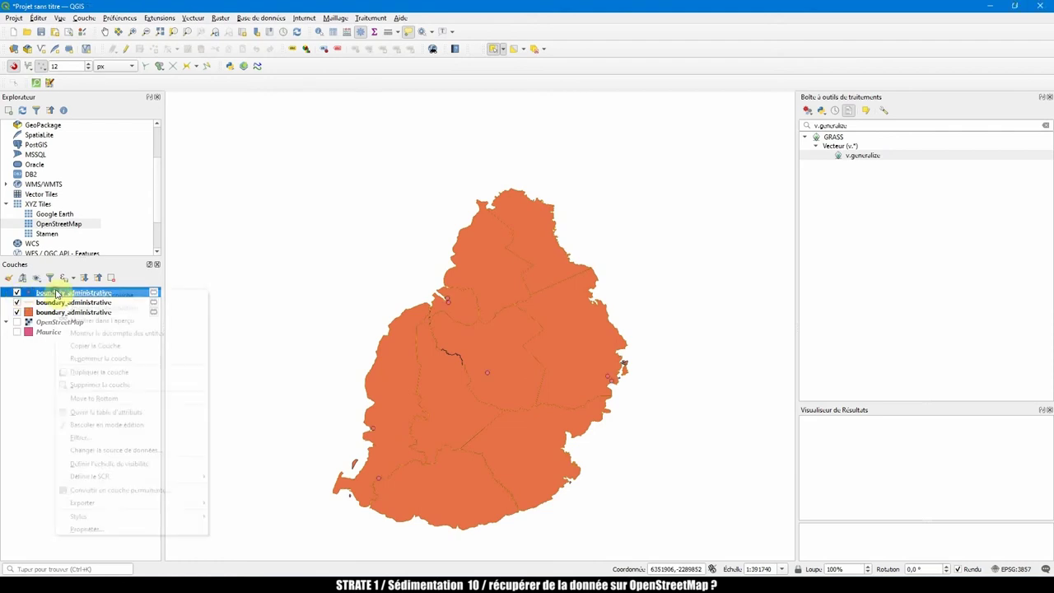
click(90, 381)
click(515, 305)
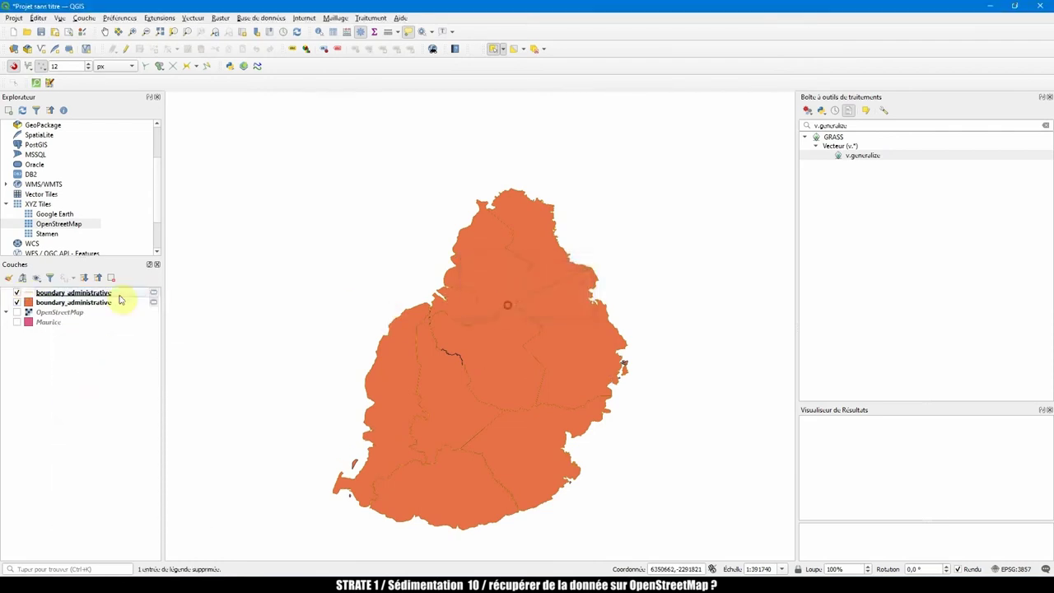
Hide the boundary_administrative polygon layer, leaving only the line layer displayed
click(78, 293)
drag(485, 329, 439, 308)
click(17, 302)
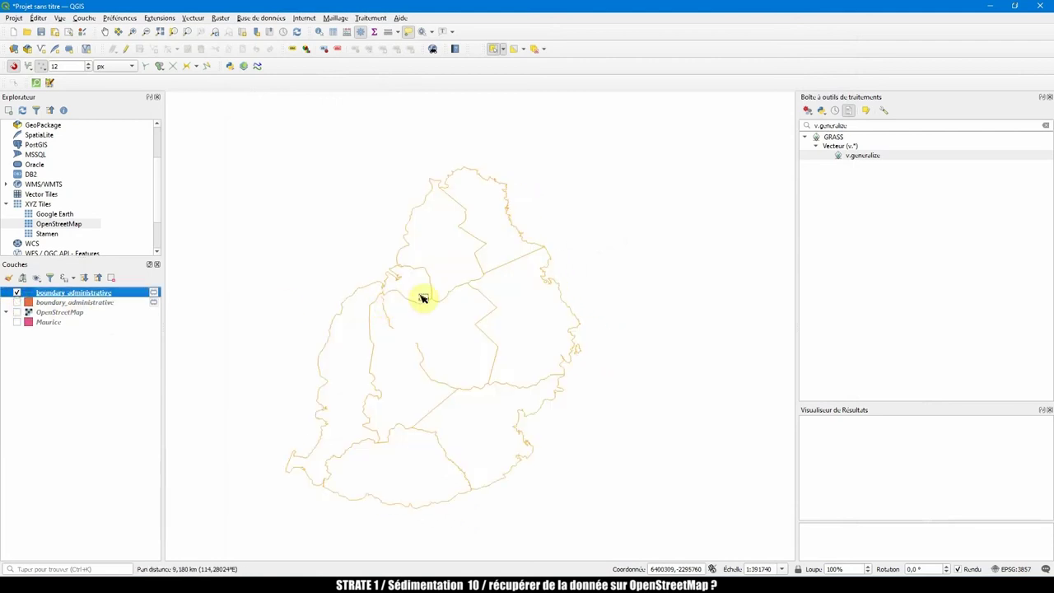
Examine the boundary_administrative lines up close for gaps around the north-western districts, and return to the whole island
scroll(436, 370, up, 1)
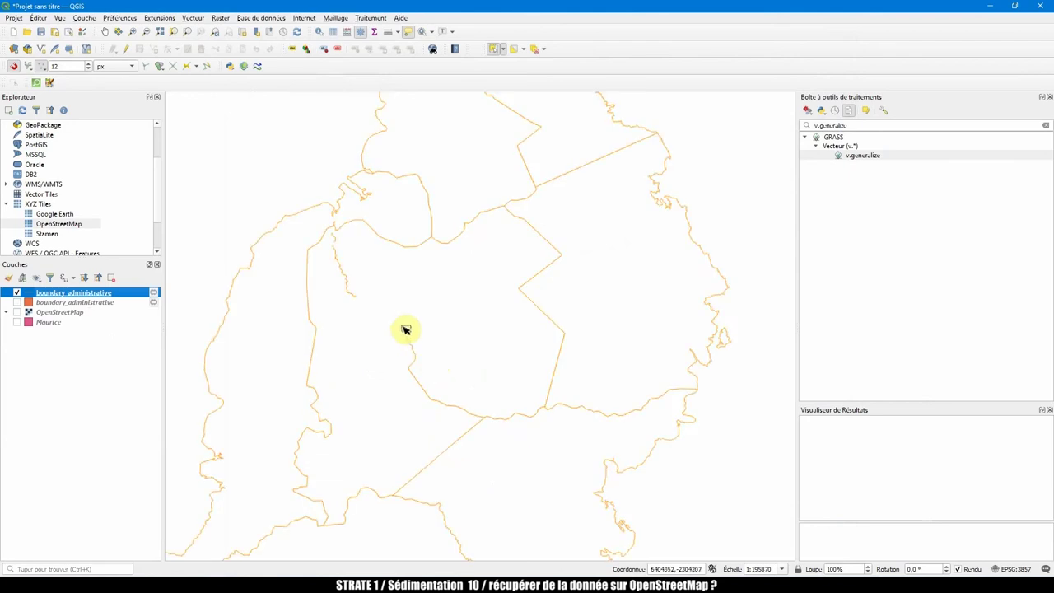
scroll(338, 239, up, 3)
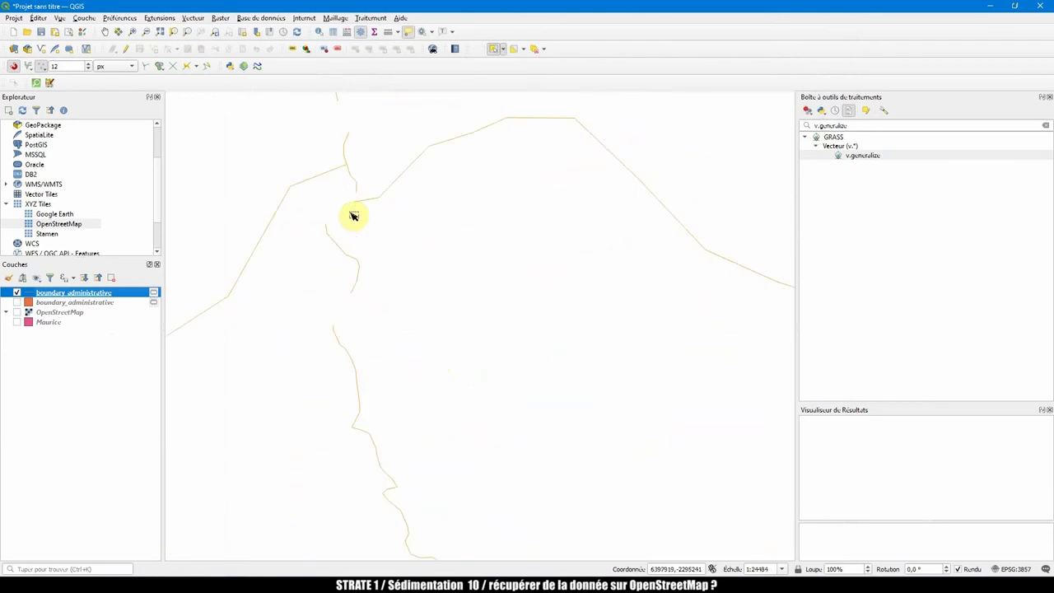
scroll(346, 220, down, 1)
scroll(366, 221, down, 1)
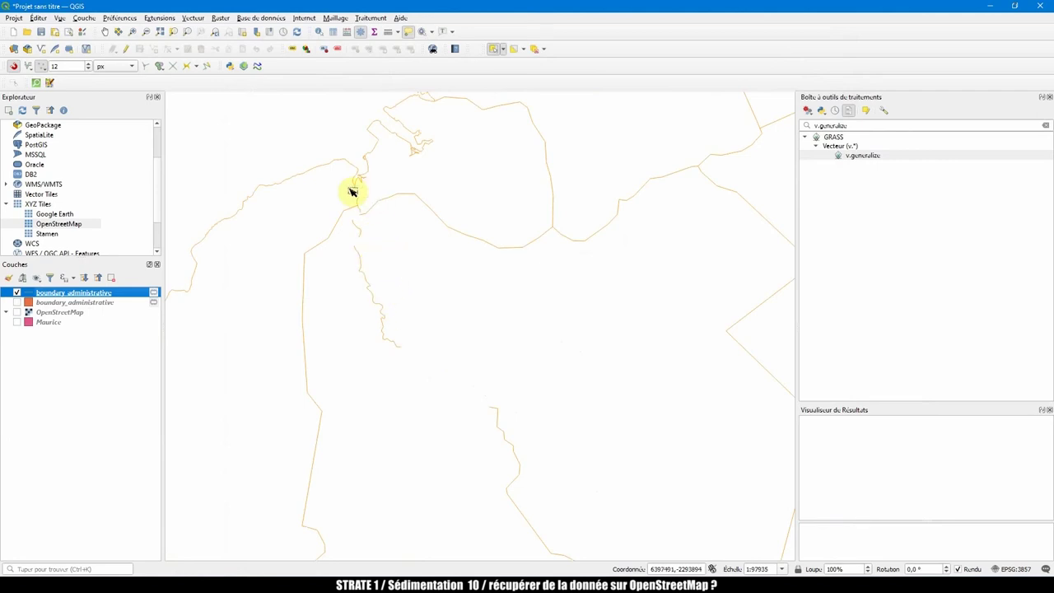
scroll(388, 228, down, 1)
drag(426, 240, 431, 288)
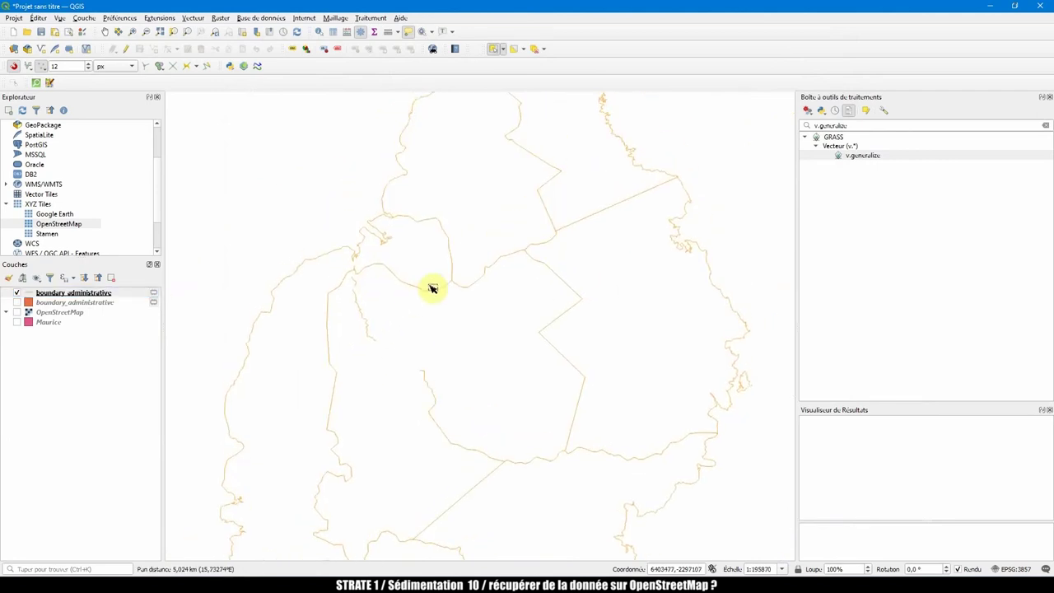
scroll(396, 272, up, 1)
scroll(362, 279, down, 1)
scroll(372, 283, down, 1)
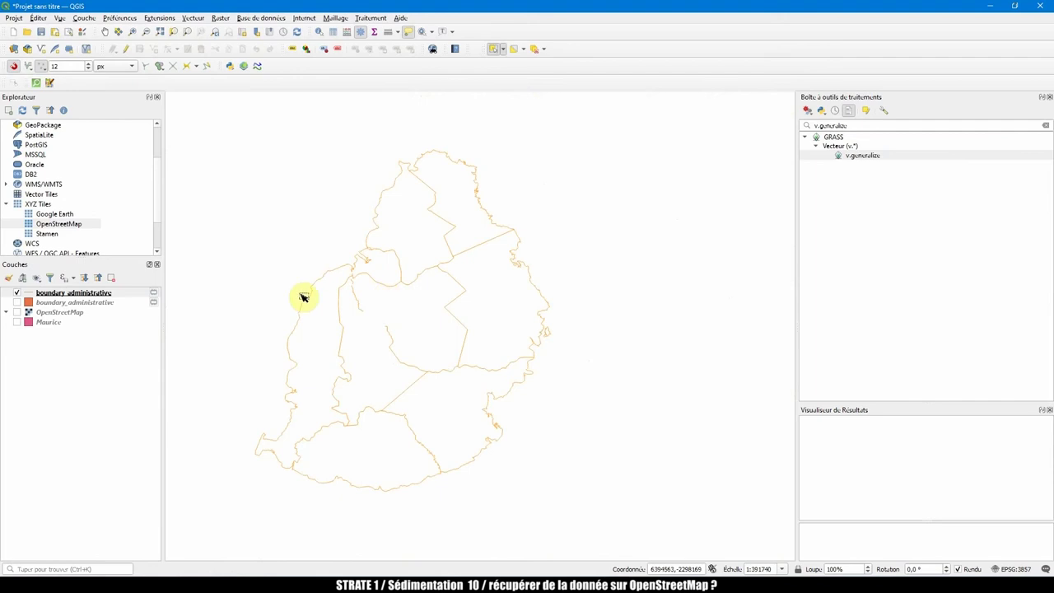
Convert the boundary_administrative line layer to polygons in a temporary layer with the Lignes vers polygones algorithm
click(107, 295)
triple_click(851, 125)
text(lignes)
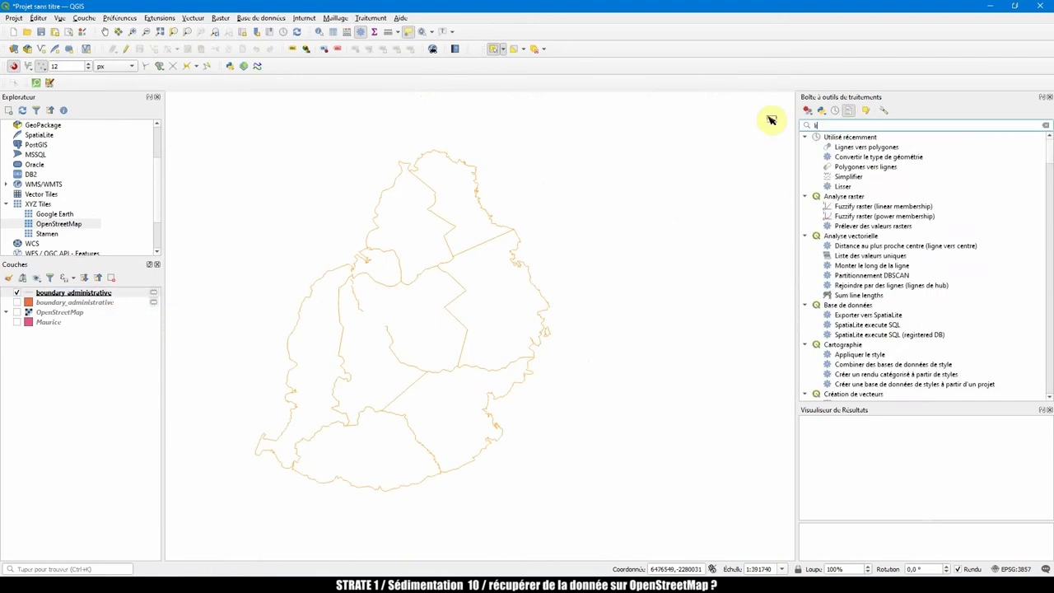
scroll(873, 157, up, 5)
double_click(874, 147)
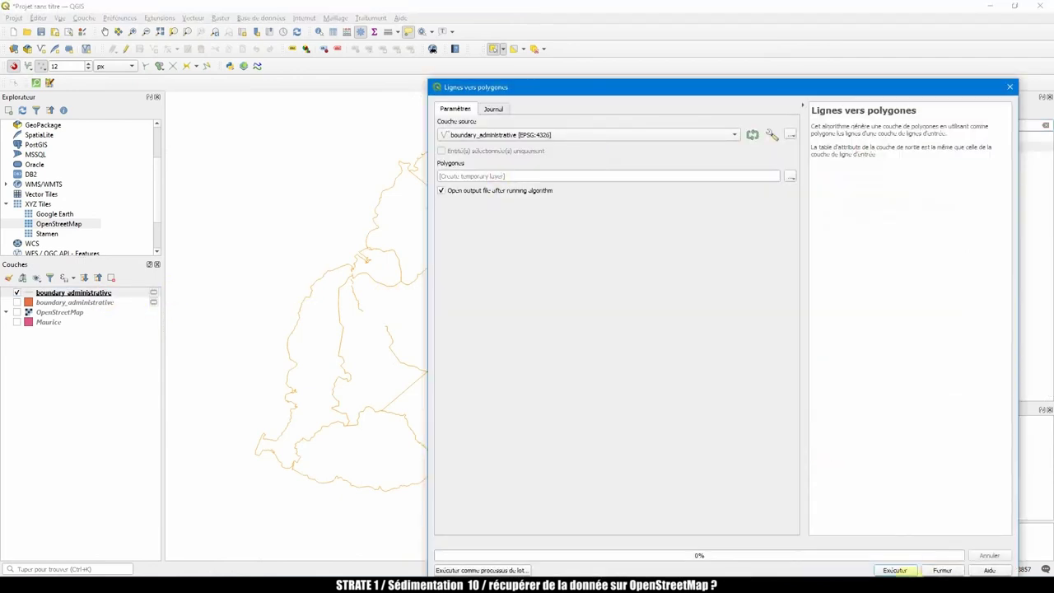
key(Return)
click(1010, 87)
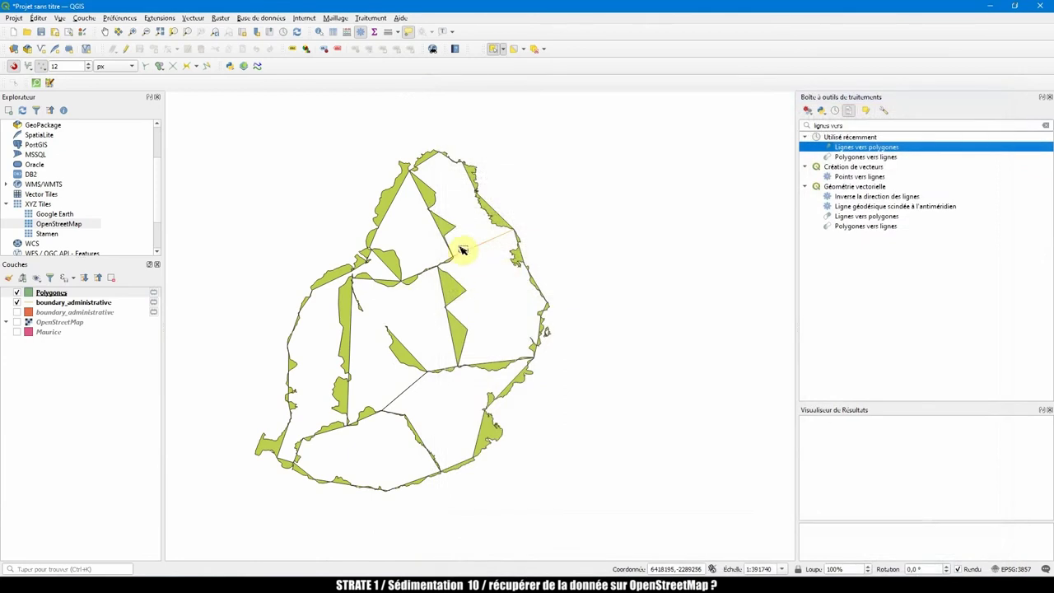
Remove the Polygones layer and the boundary_administrative line layer from the project, and display the boundary_administrative polygon layer
ctrl+click(74, 302)
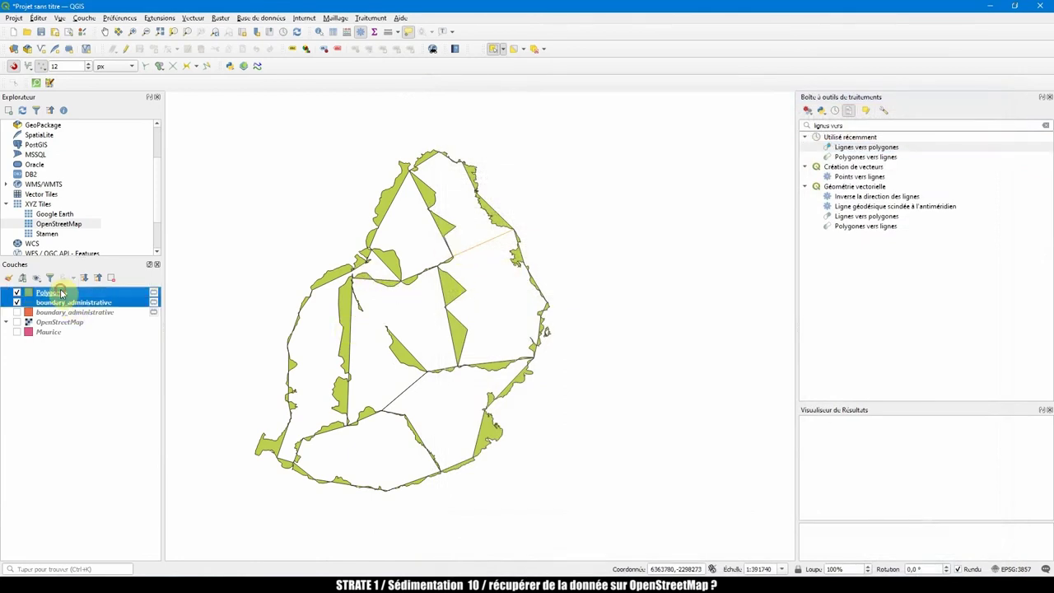
right_click(60, 294)
click(109, 381)
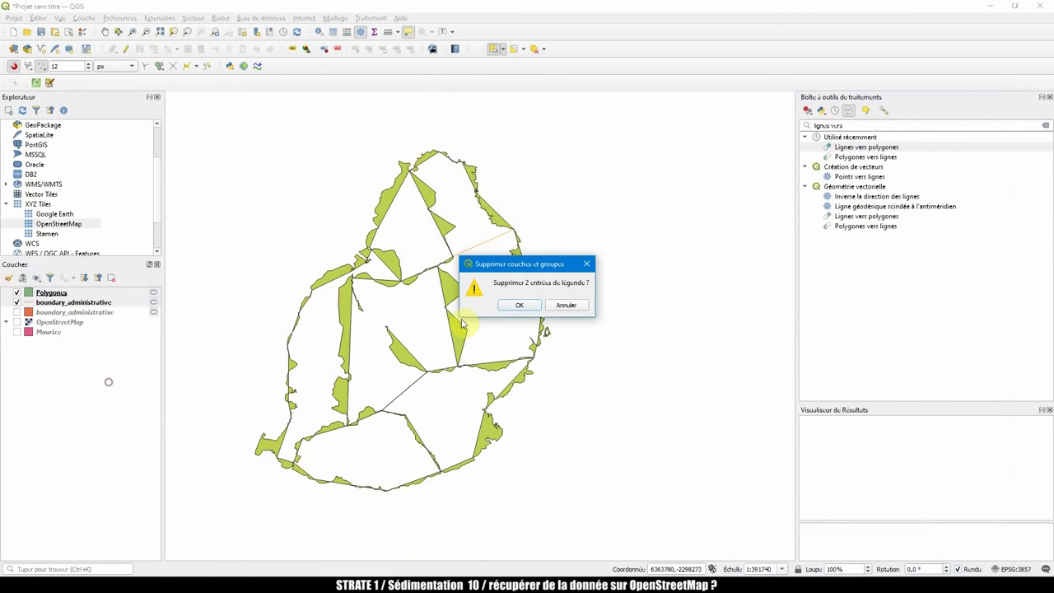
click(520, 305)
click(17, 292)
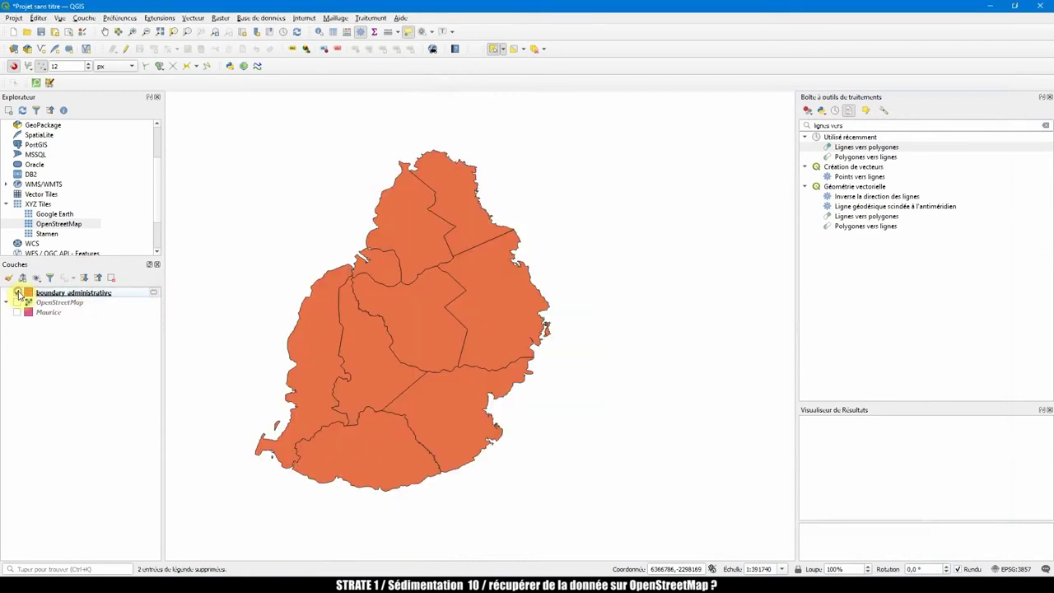
click(74, 294)
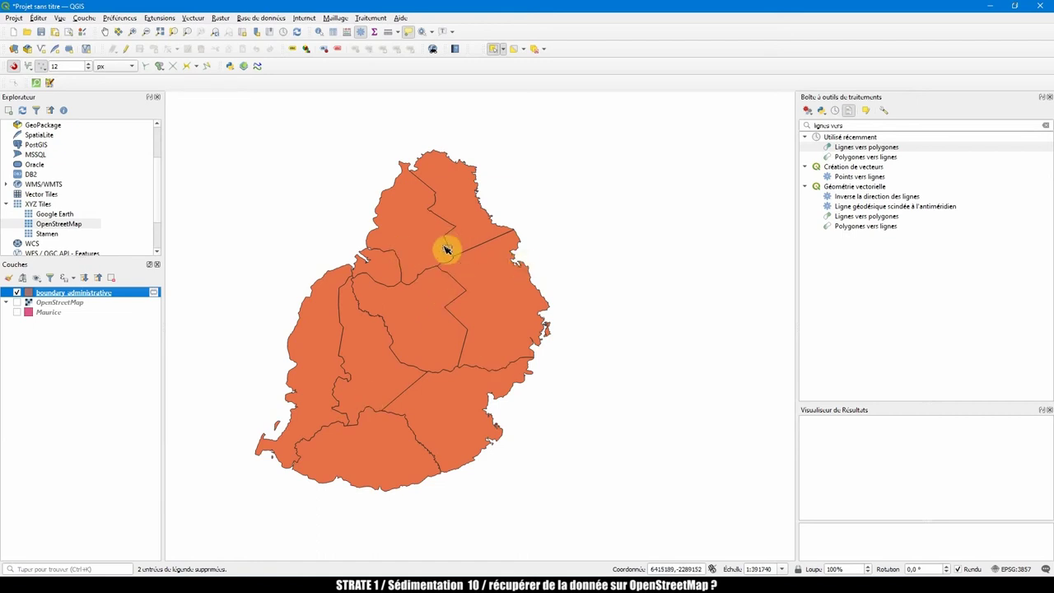
Examine the shared district borders and the north-western coastline of the boundary_administrative polygons up close
scroll(412, 275, up, 3)
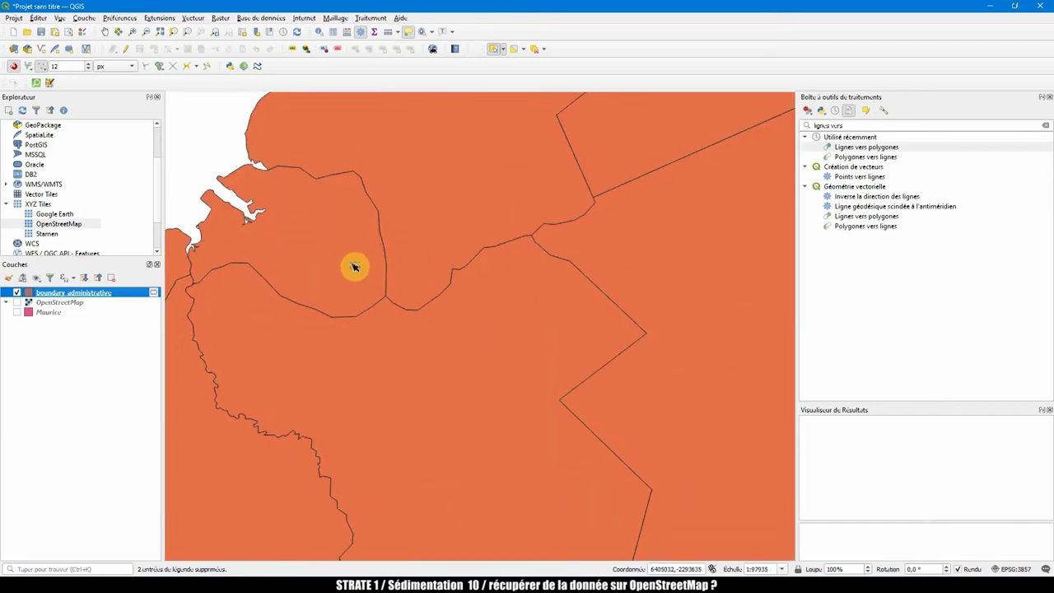
scroll(442, 323, down, 3)
scroll(441, 297, up, 2)
scroll(412, 276, down, 1)
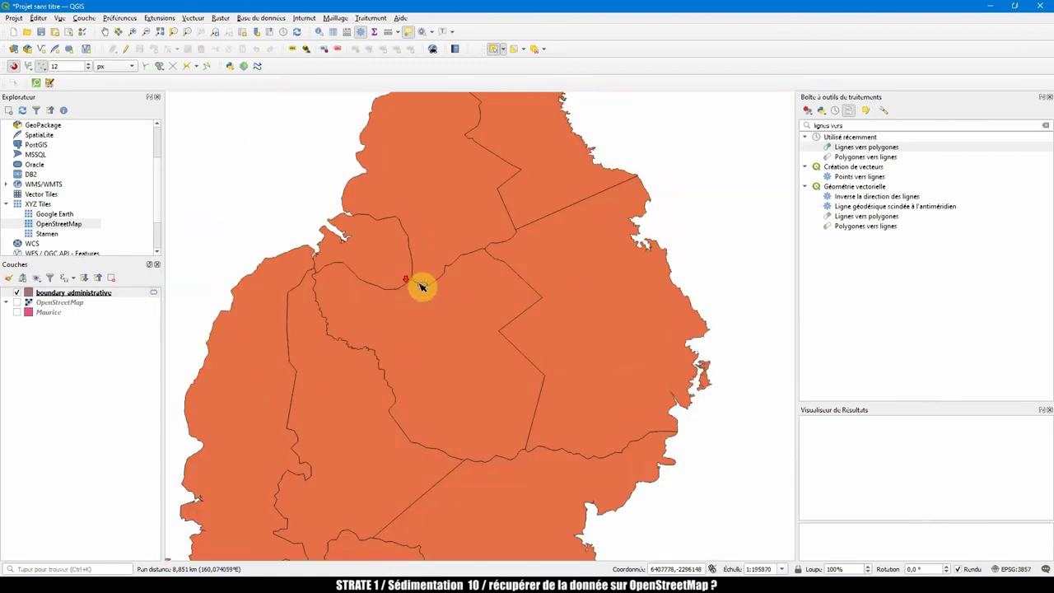
scroll(358, 354, up, 1)
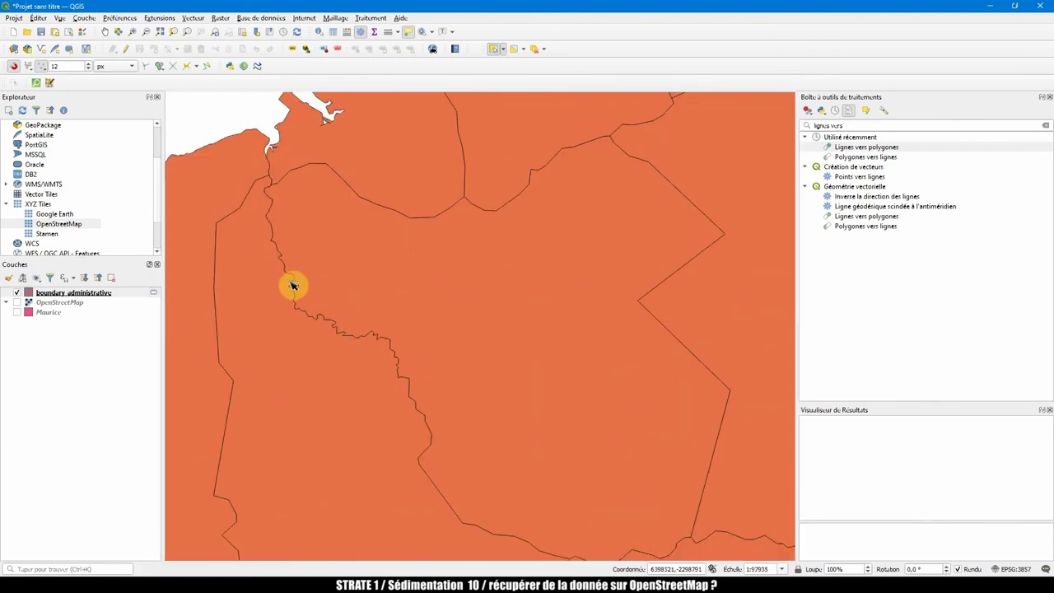
drag(443, 442, 455, 323)
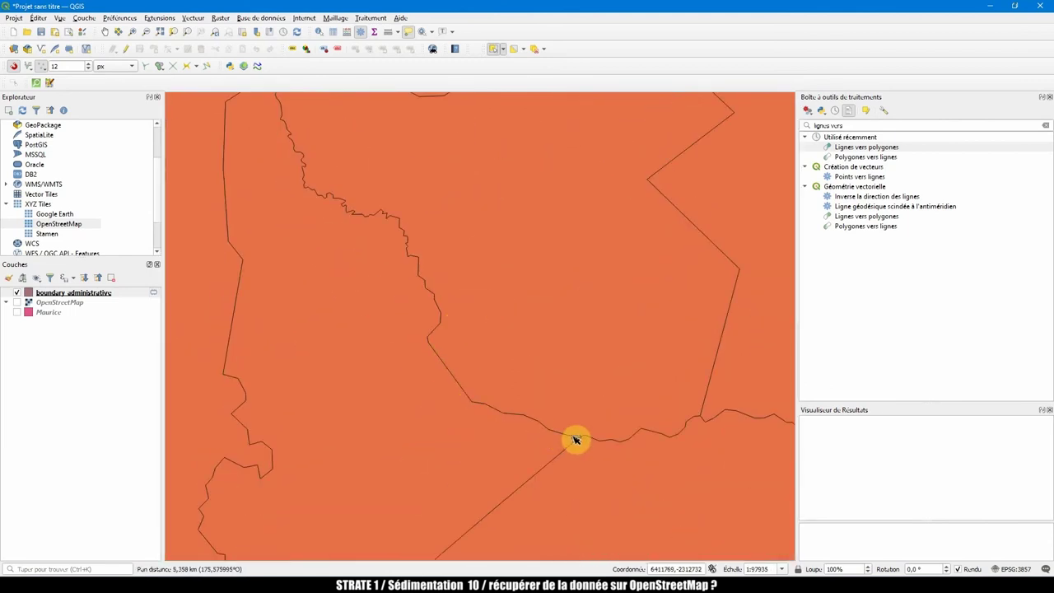
scroll(561, 421, down, 1)
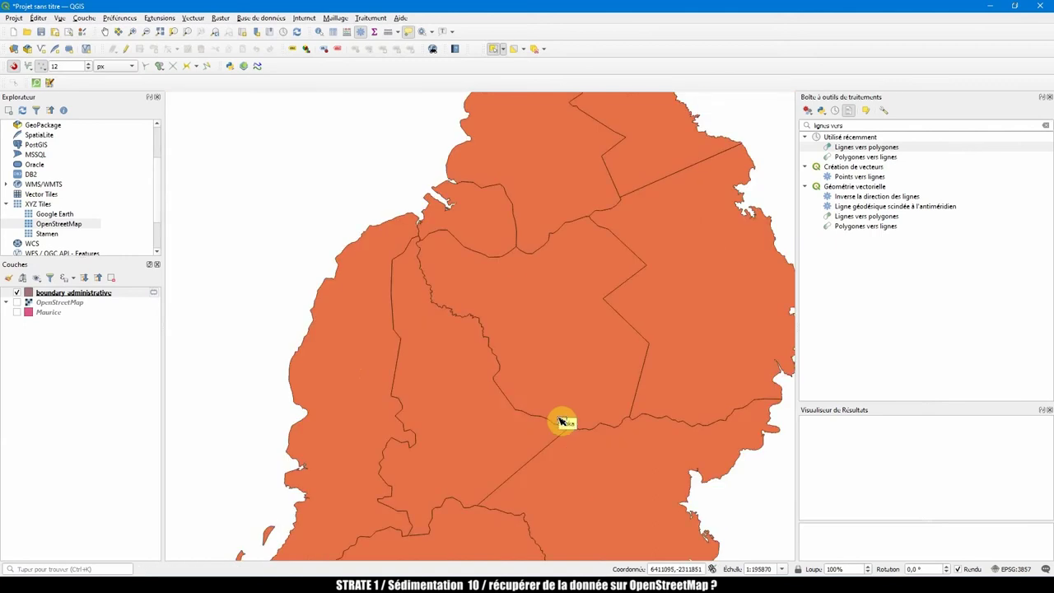
scroll(478, 284, up, 1)
scroll(462, 255, up, 1)
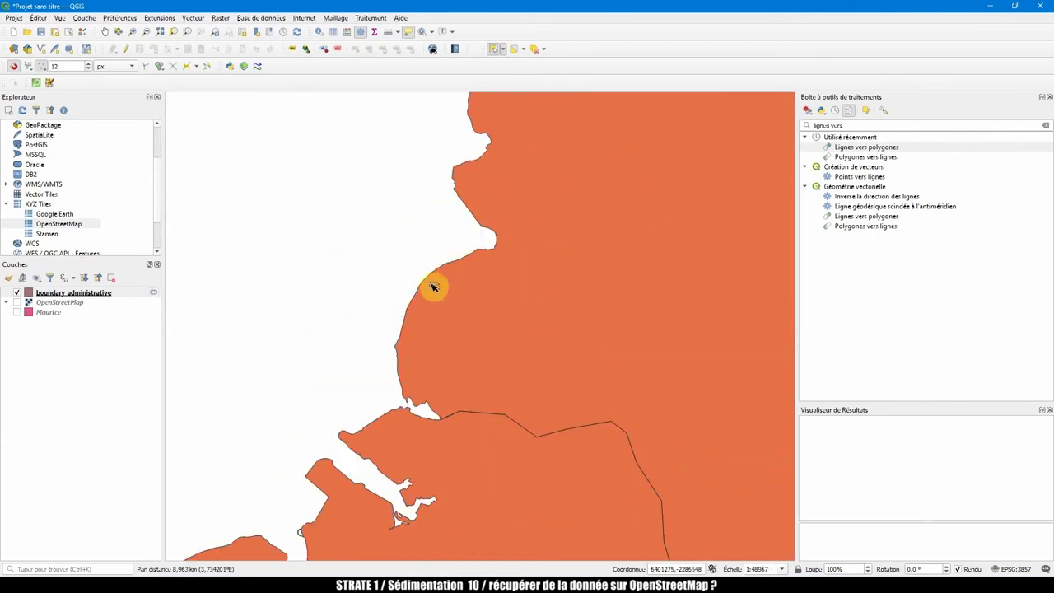
scroll(434, 286, up, 1)
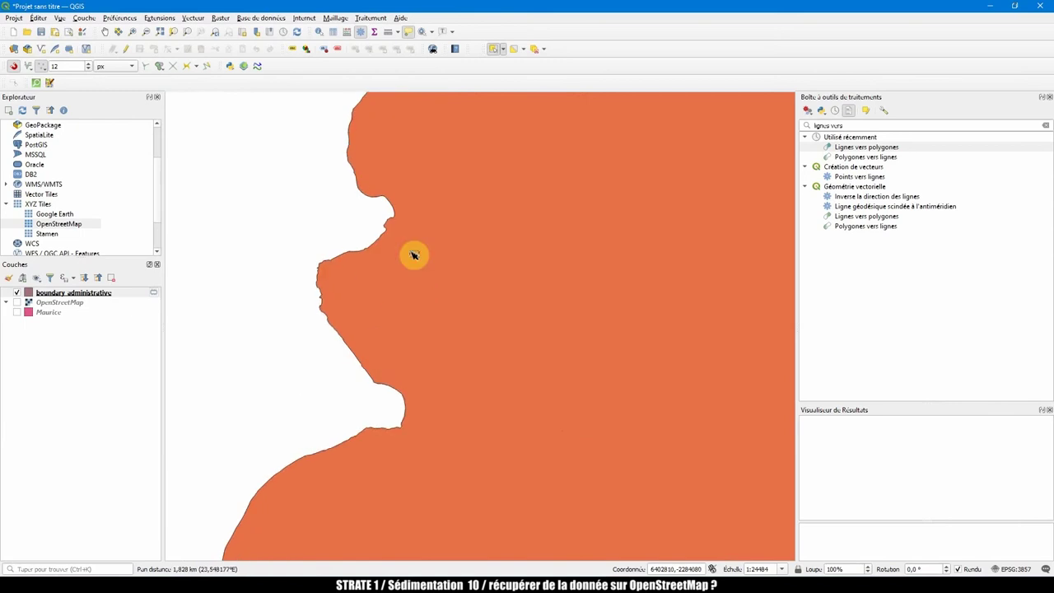
drag(414, 255, 425, 360)
drag(431, 231, 423, 341)
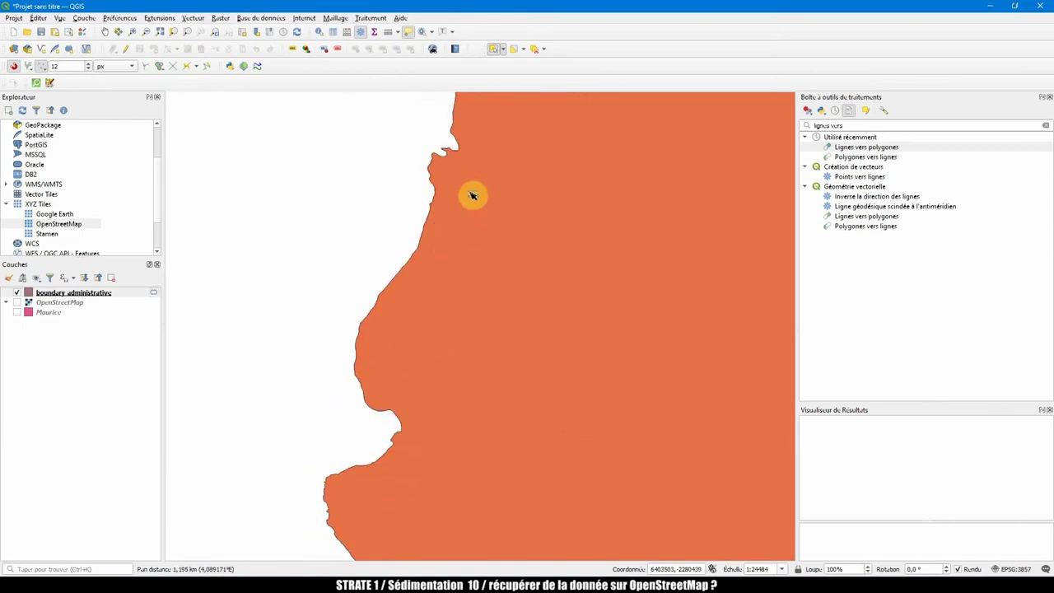
scroll(442, 165, up, 1)
scroll(438, 203, up, 1)
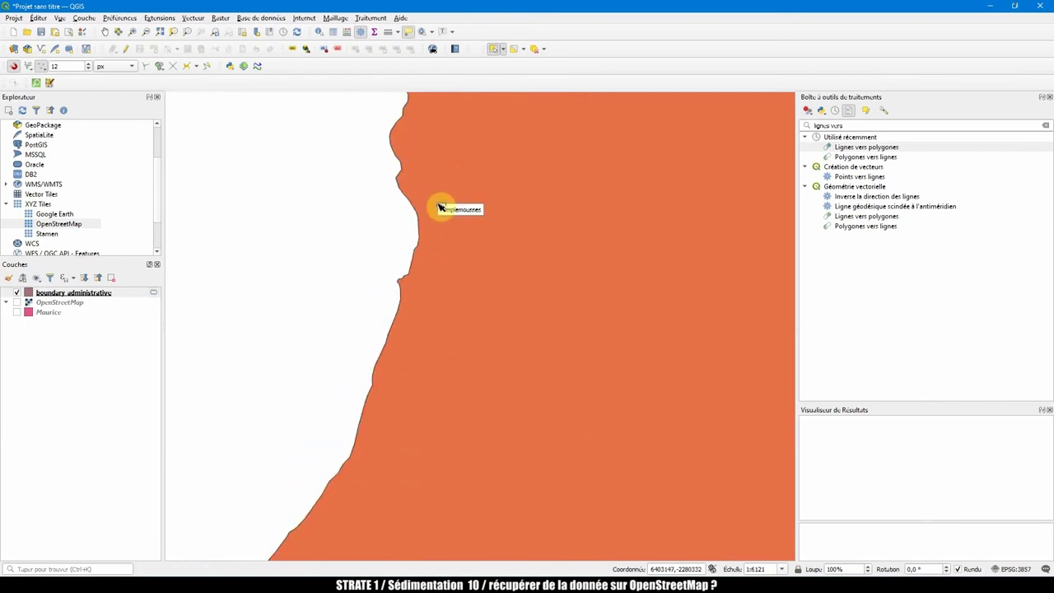
scroll(445, 208, down, 1)
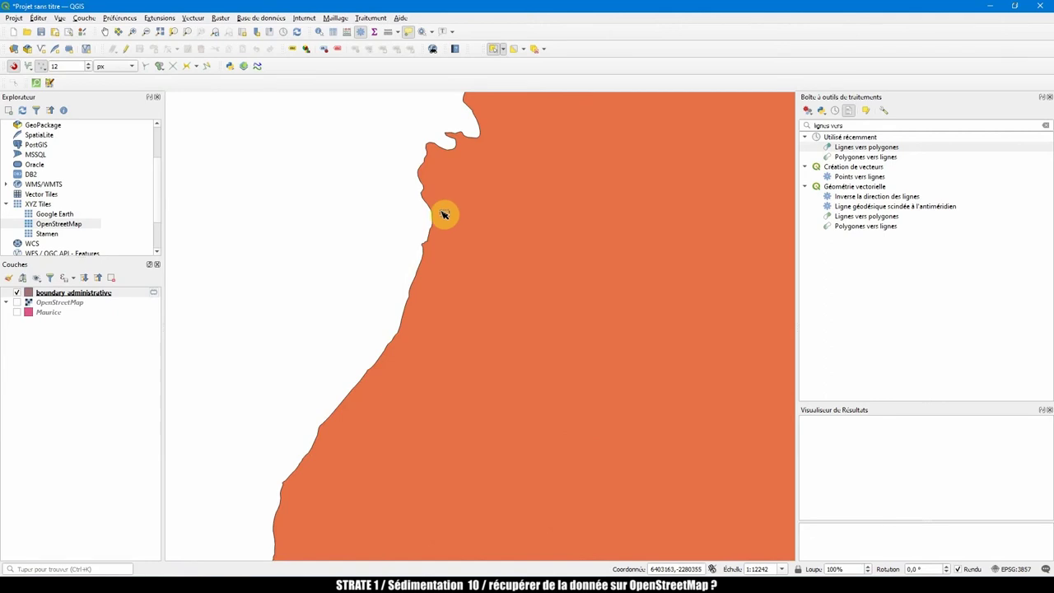
Compare the boundary_administrative coastline with the OpenStreetMap basemap along the north-western and northern coast, and return to the whole island
click(18, 302)
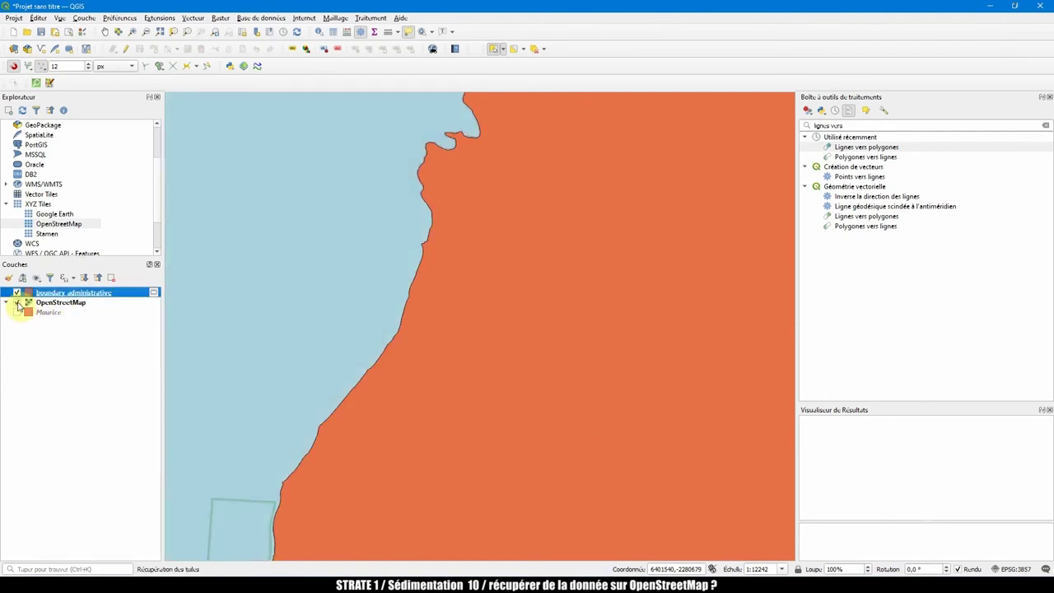
click(23, 307)
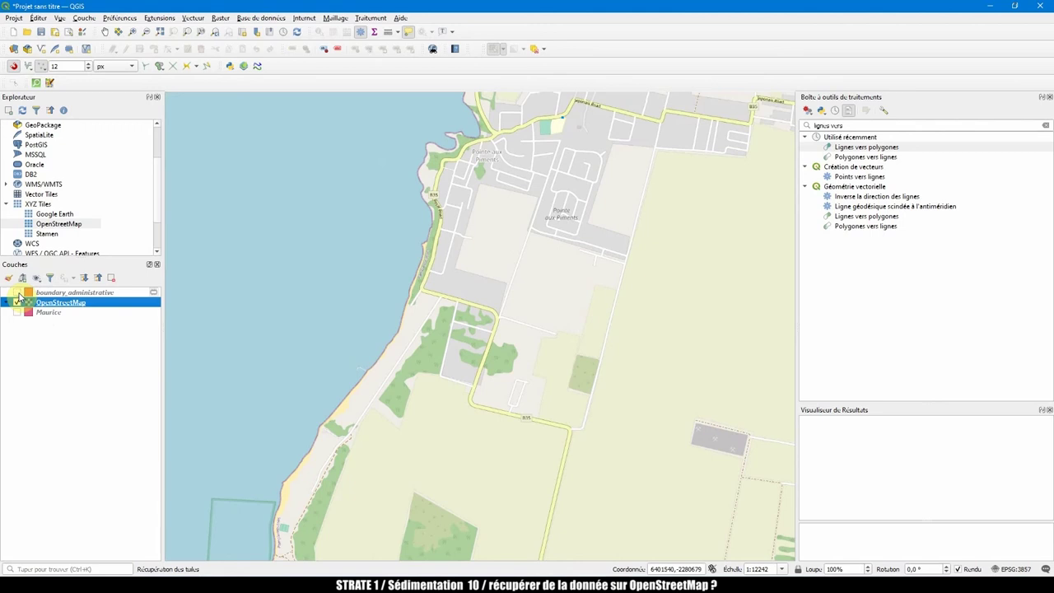
click(17, 292)
scroll(480, 221, down, 2)
scroll(480, 221, up, 2)
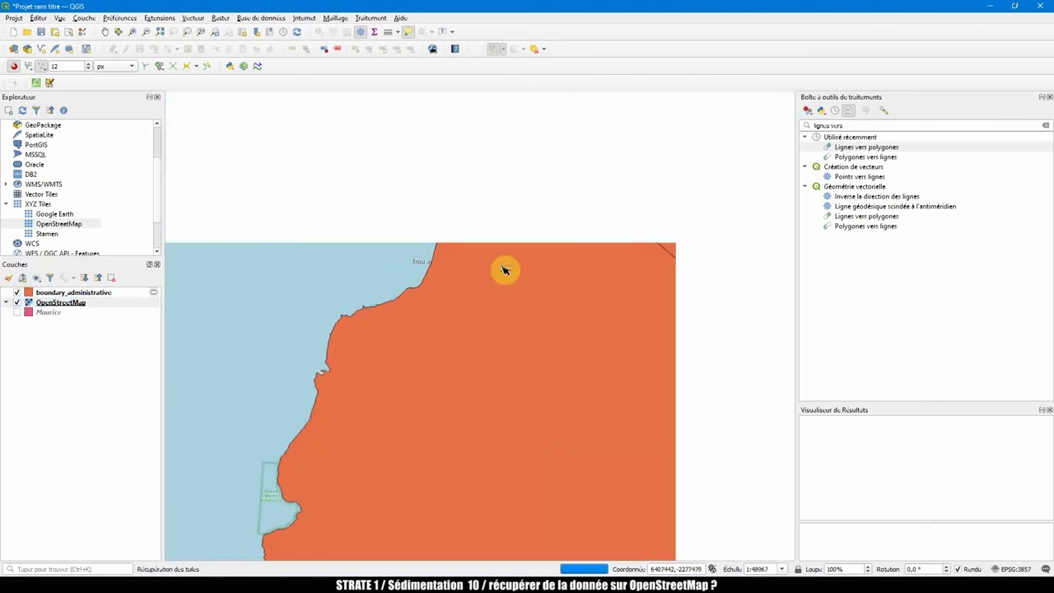
click(18, 292)
click(18, 292)
click(17, 293)
scroll(580, 242, down, 3)
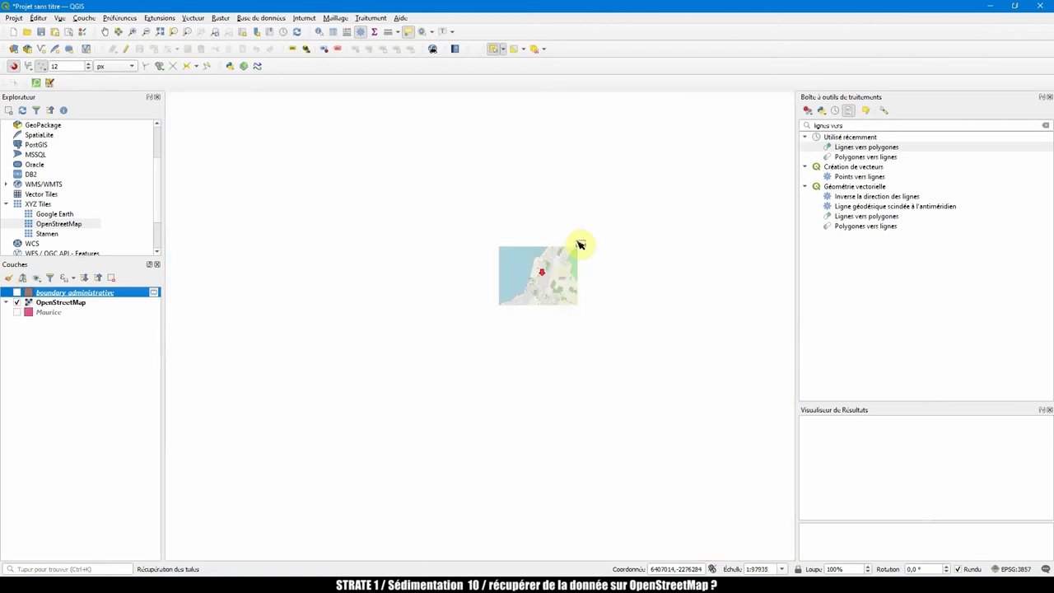
scroll(556, 260, up, 2)
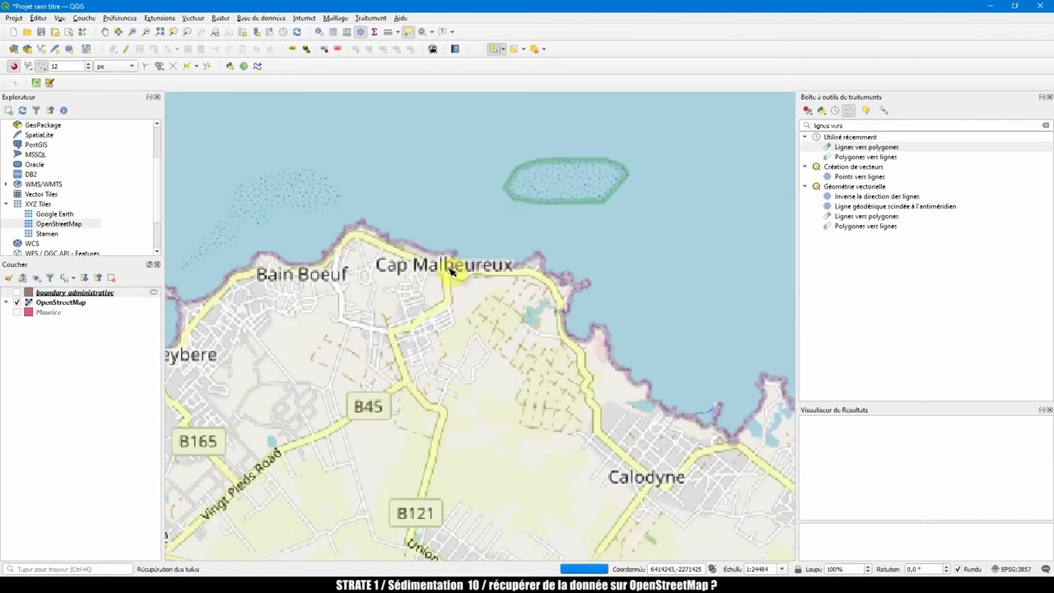
click(17, 292)
scroll(387, 356, down, 5)
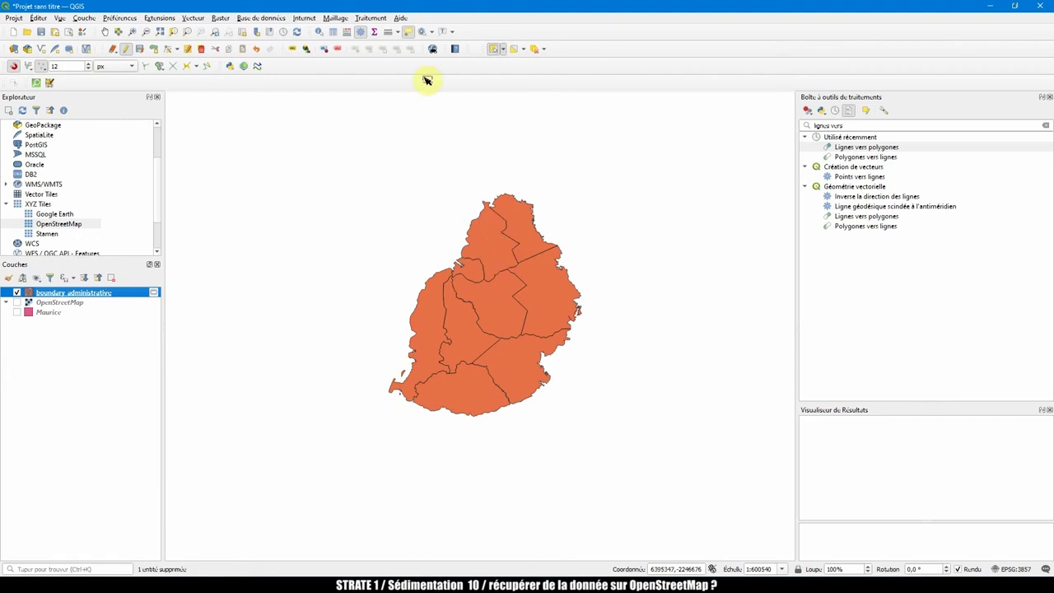
Create a temporary buffer layer around boundary_administrative with the Tampon tool, using a distance of 1 degree and 5 segments
click(192, 19)
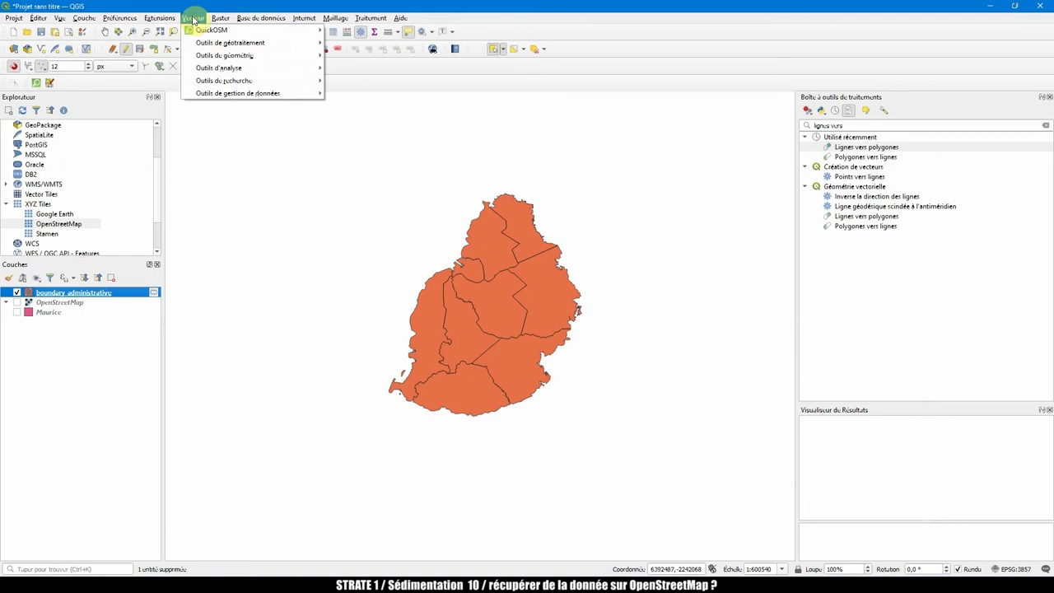
mouse_move(212, 42)
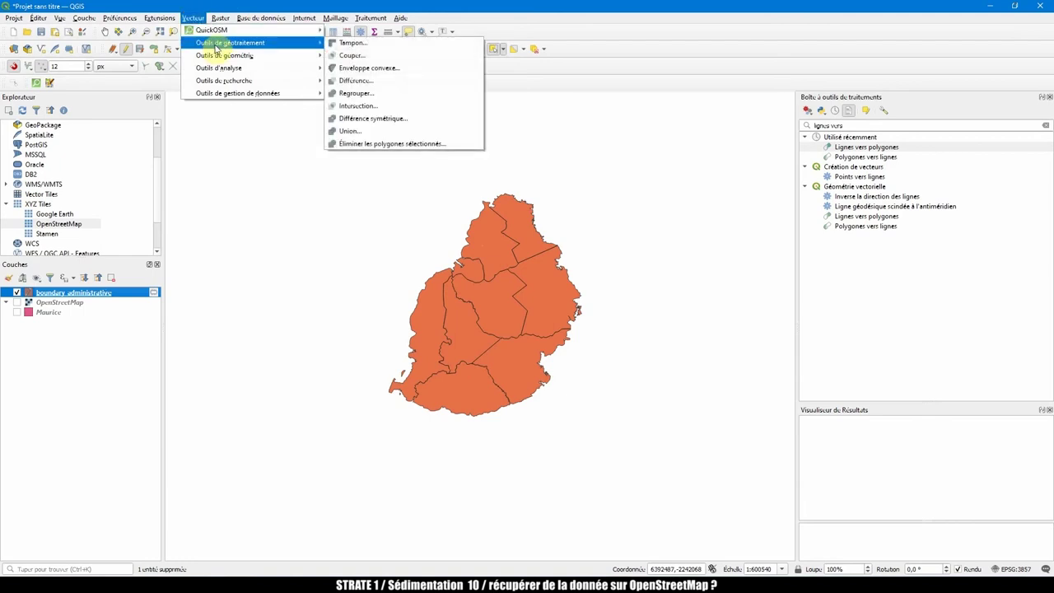
click(353, 43)
drag(572, 109, 620, 76)
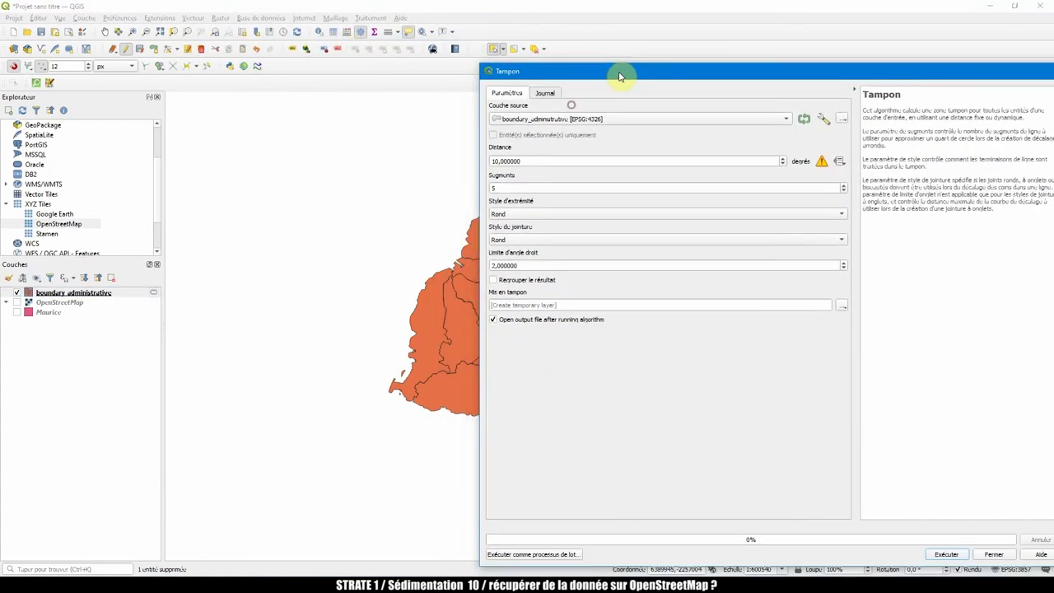
double_click(532, 162)
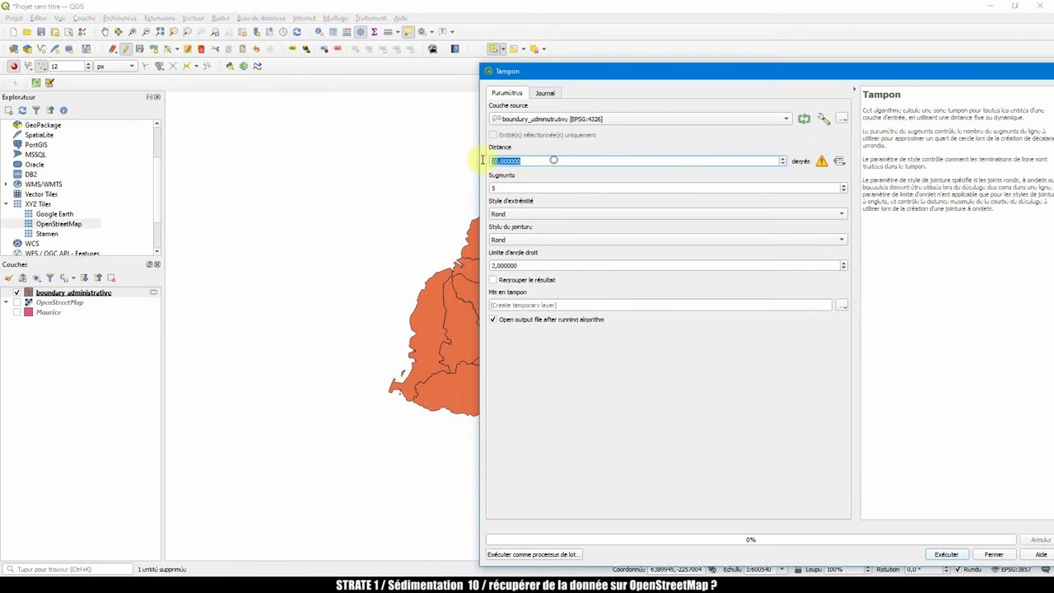
text(1)
click(521, 188)
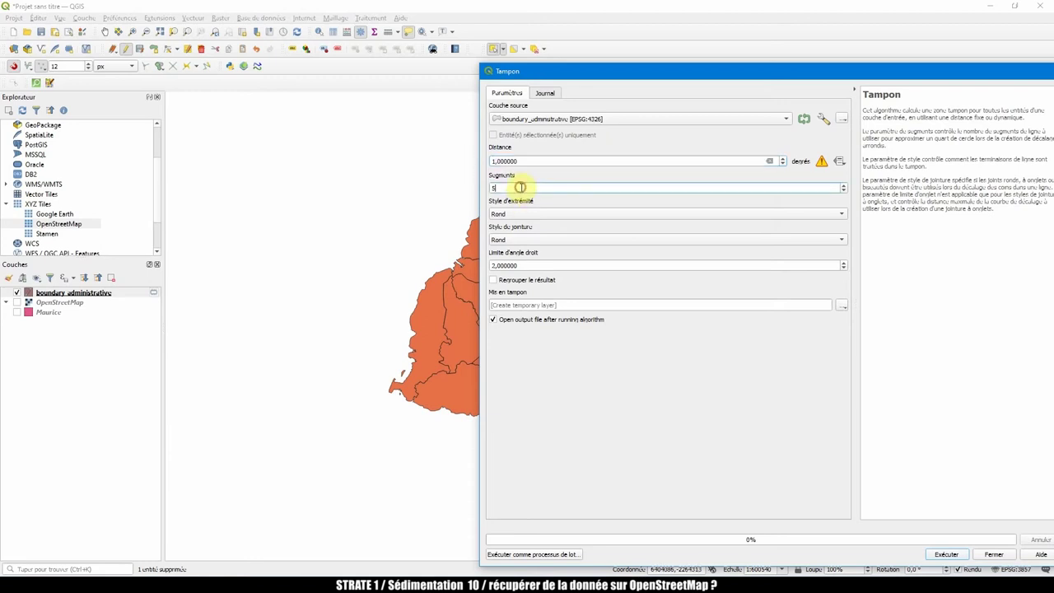
drag(579, 68, 615, 39)
click(981, 526)
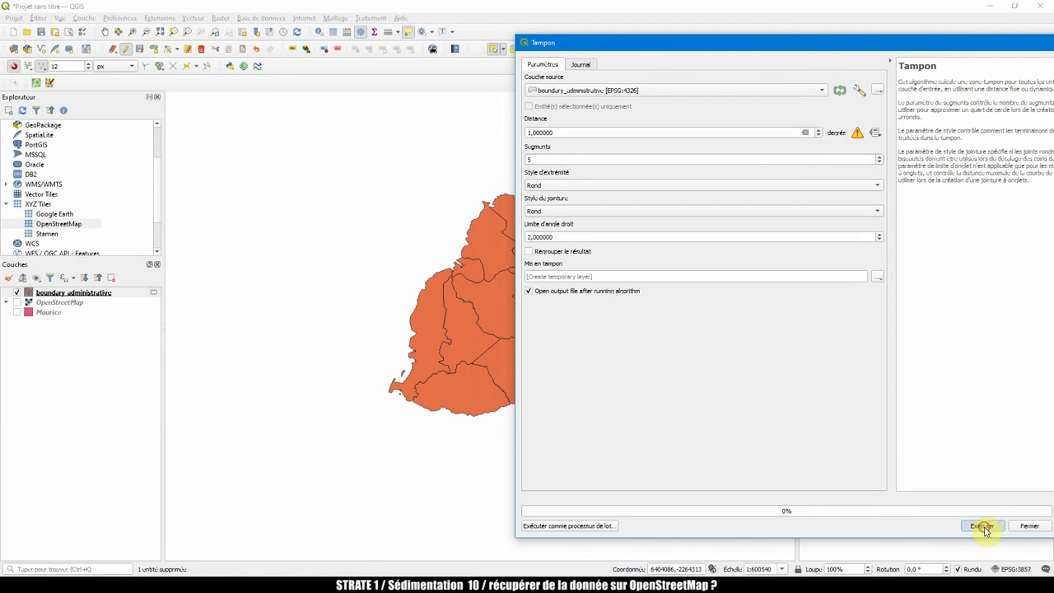
click(370, 276)
scroll(394, 281, down, 2)
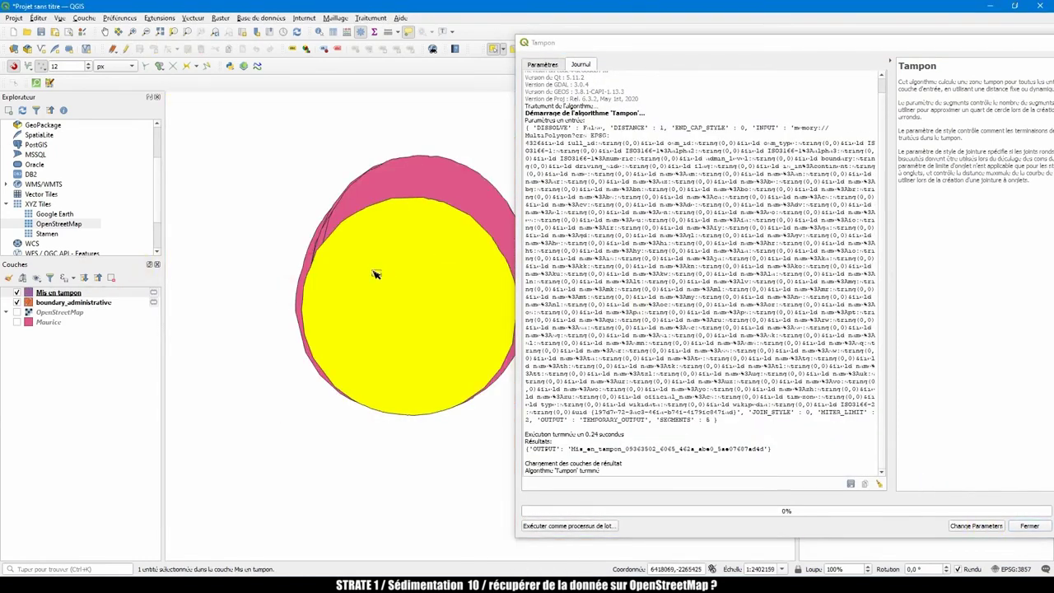
Remove the Mis en tampon layer from the project
right_click(71, 293)
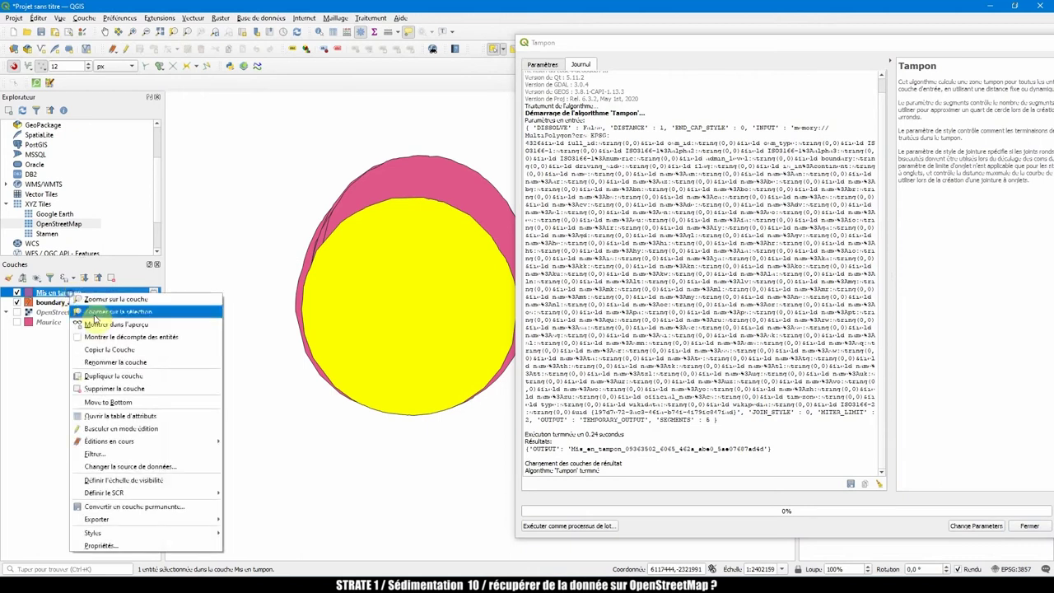
click(114, 388)
click(519, 313)
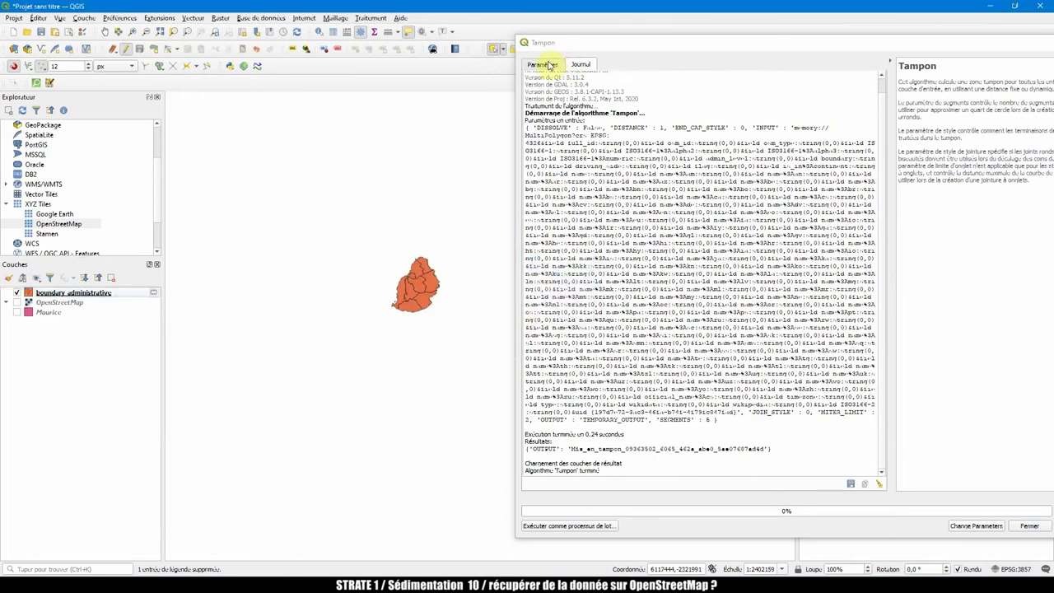
Buffer boundary_administrative again with a distance of 0.5 degrees and place the boundary_administrative layer above the resulting buffer
click(544, 64)
click(546, 133)
text(.5)
click(543, 158)
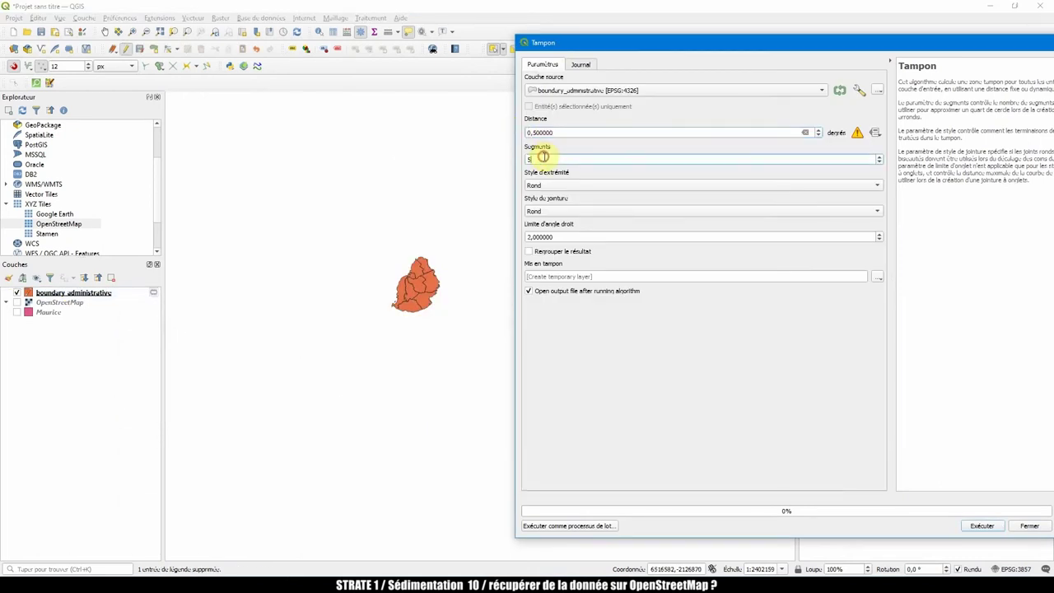
click(981, 527)
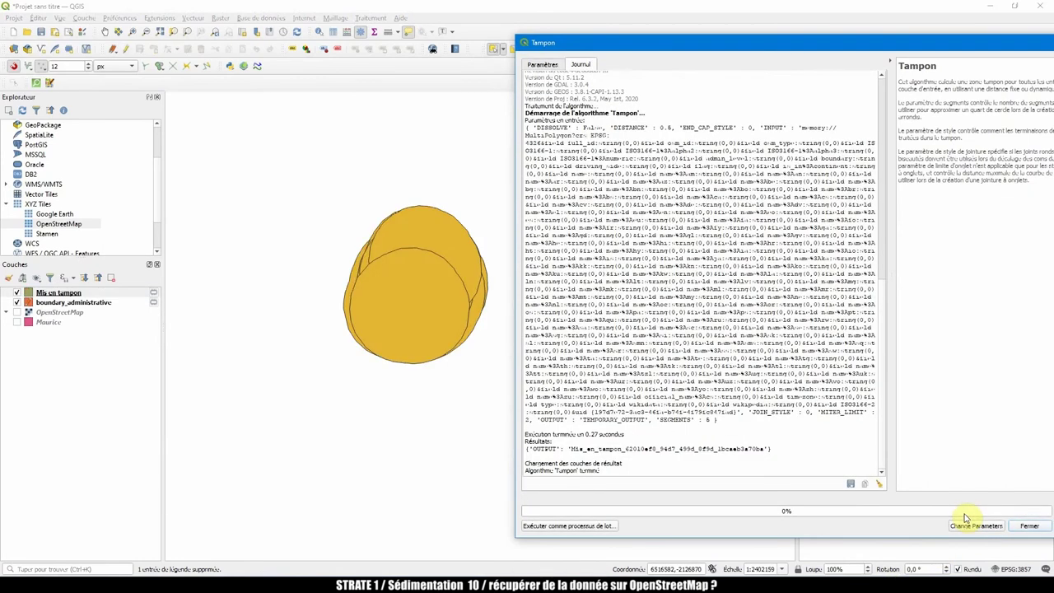
drag(66, 301, 62, 289)
scroll(437, 277, up, 1)
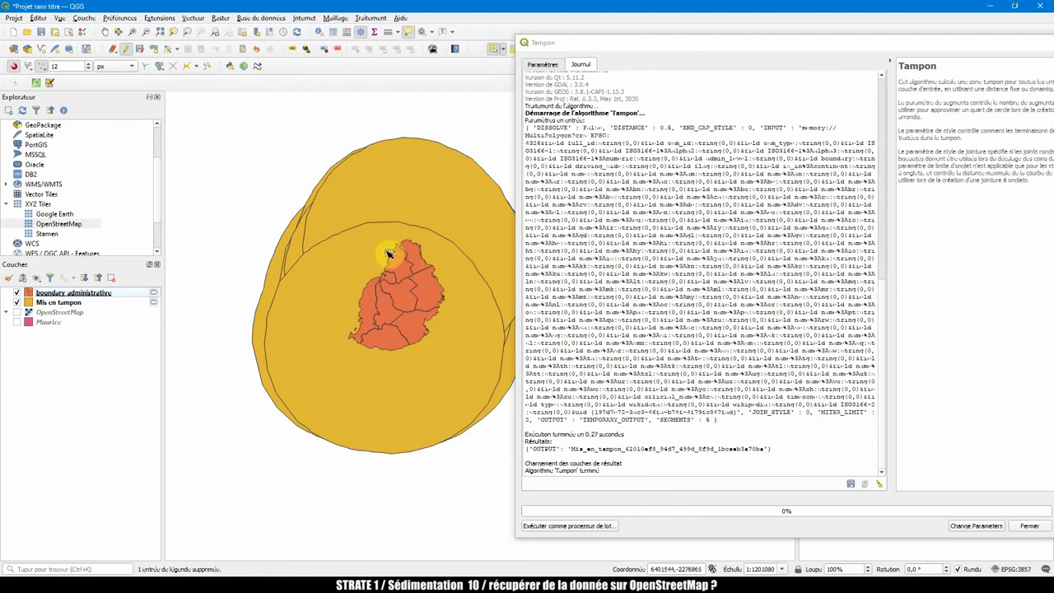
Create a temporary buffer of boundary_administrative at 0.1 degrees, beneath the districts, and toggle the district layer to inspect the individual buffers
click(537, 66)
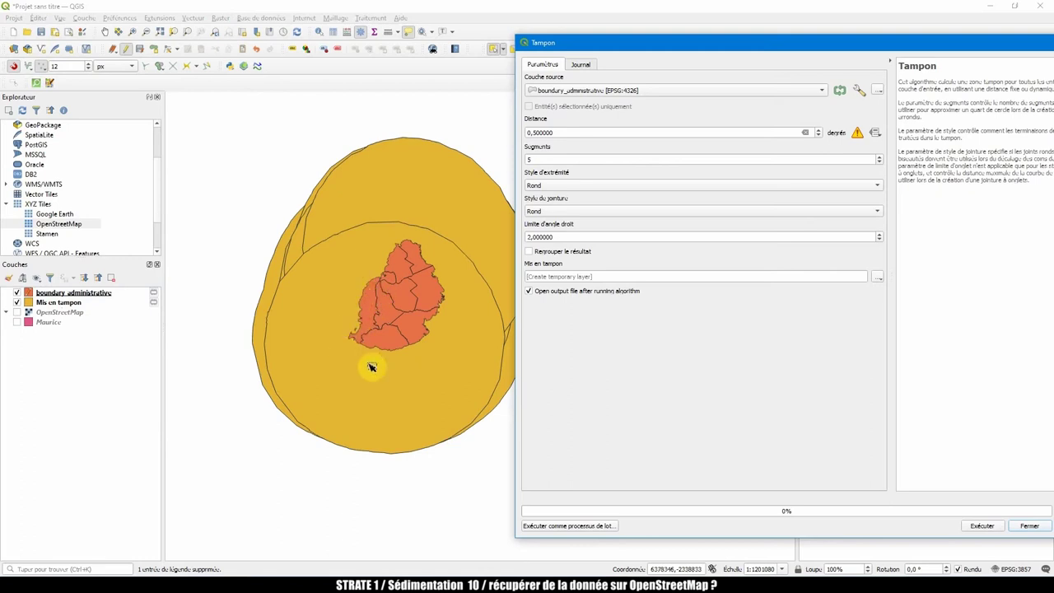
click(59, 303)
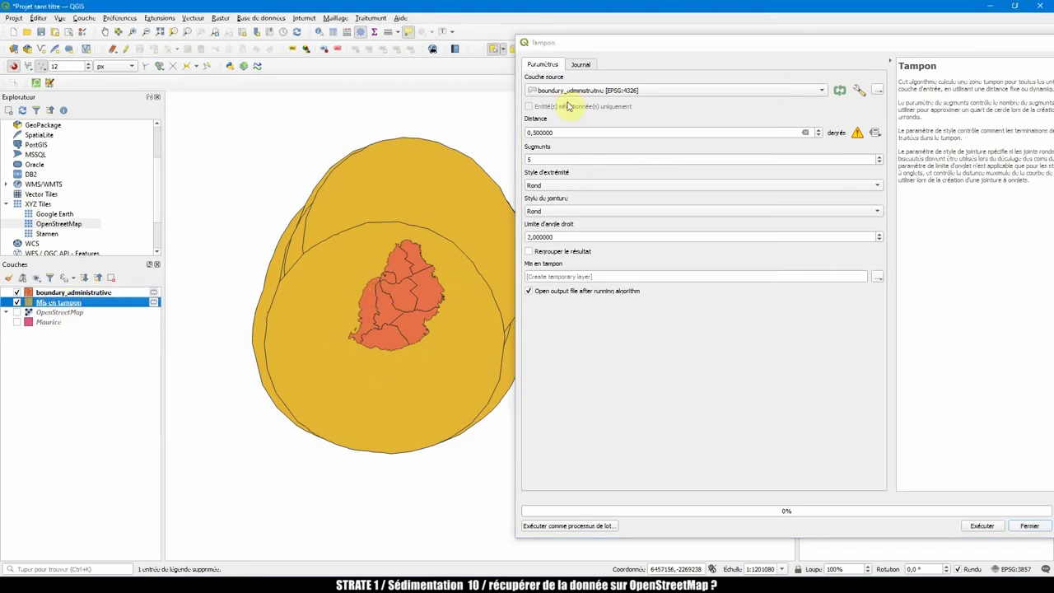
drag(564, 132, 538, 133)
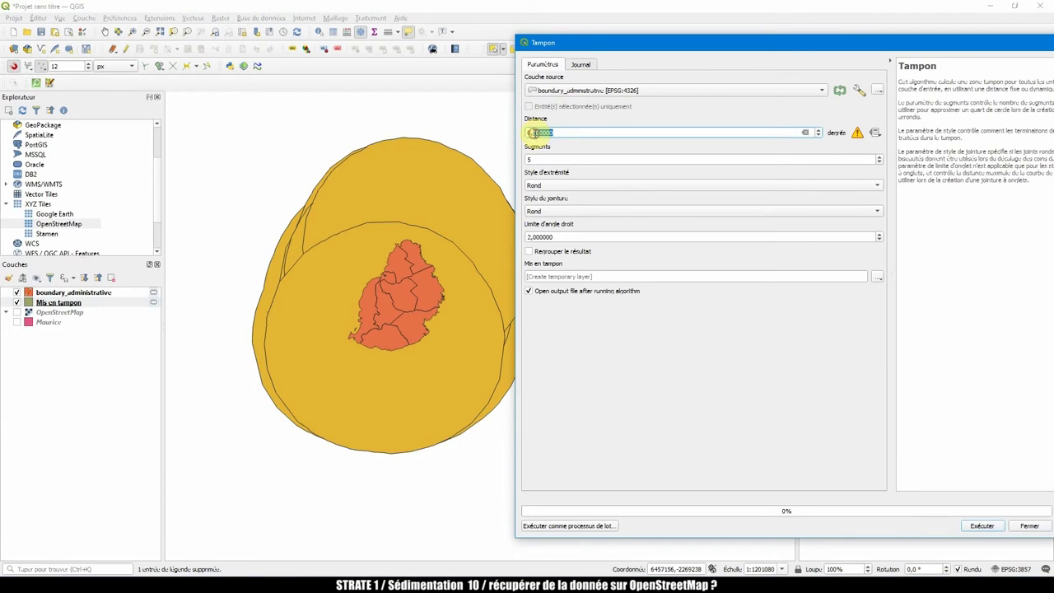
click(981, 526)
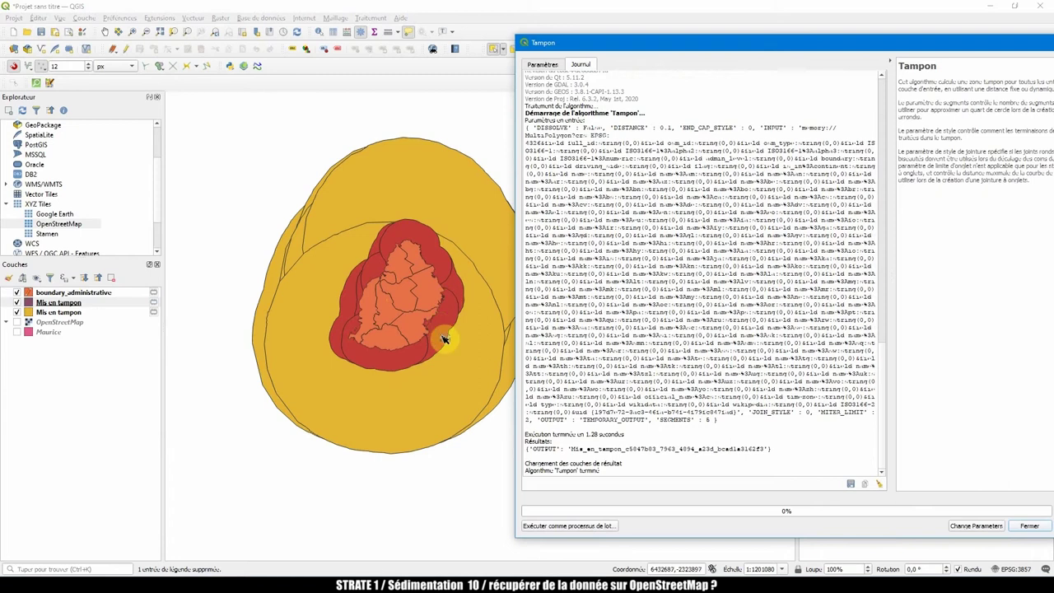
click(17, 293)
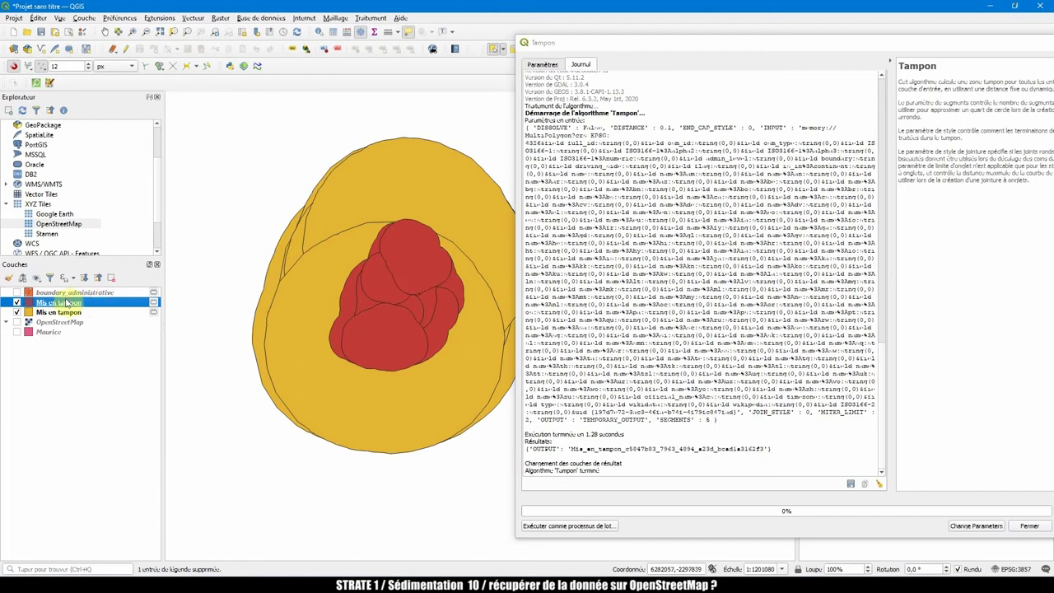
click(17, 293)
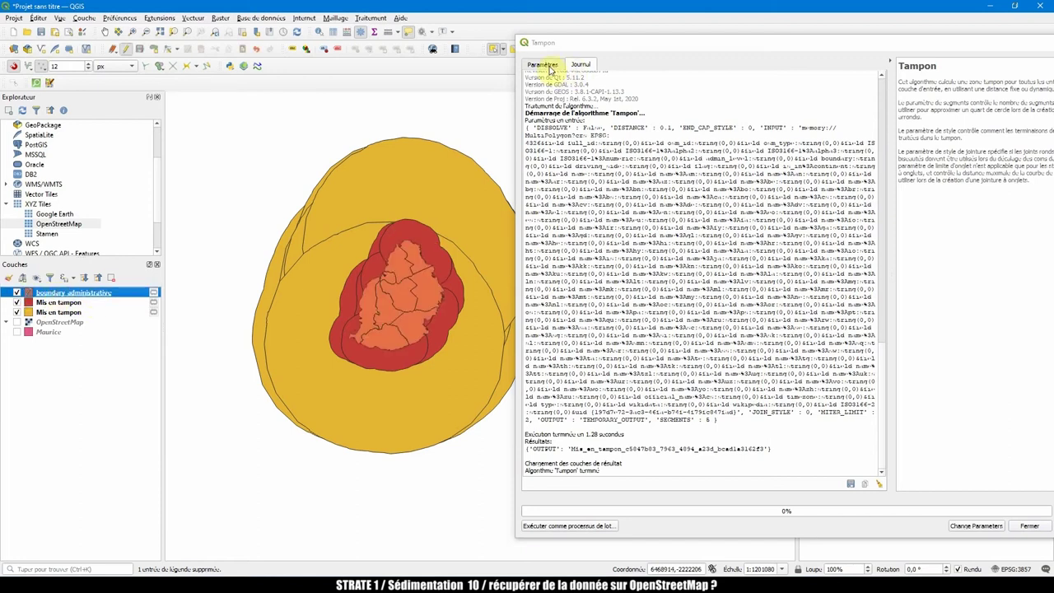
Buffer boundary_administrative again with the Regrouper le résultat option enabled and place the resulting layer beneath boundary_administrative
click(544, 65)
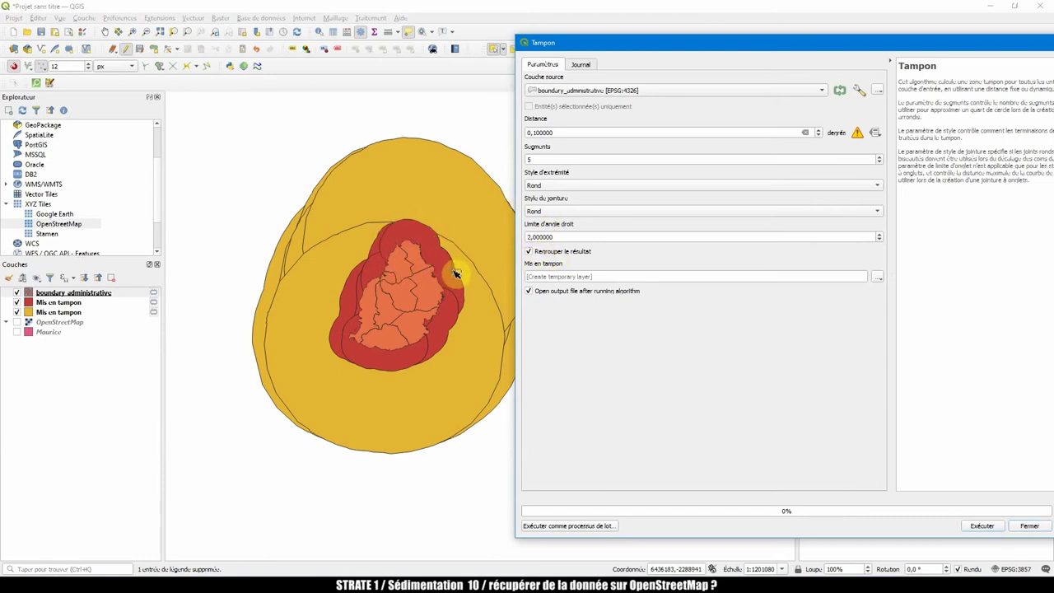
click(977, 526)
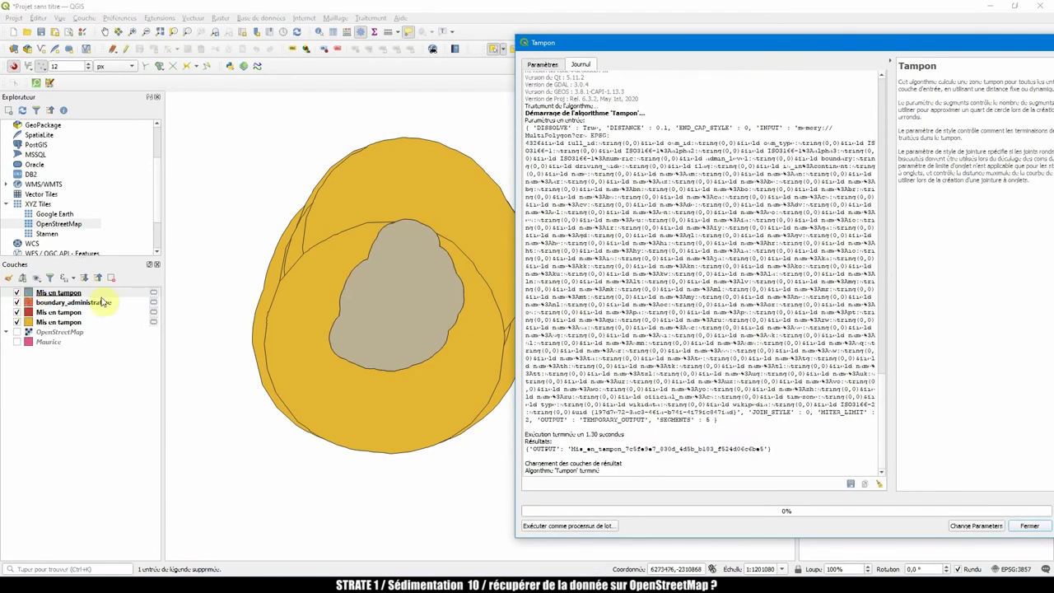
drag(47, 294, 50, 322)
Remove the two undissolved Mis en tampon layers from the project, keeping only the dissolved buffer
right_click(54, 320)
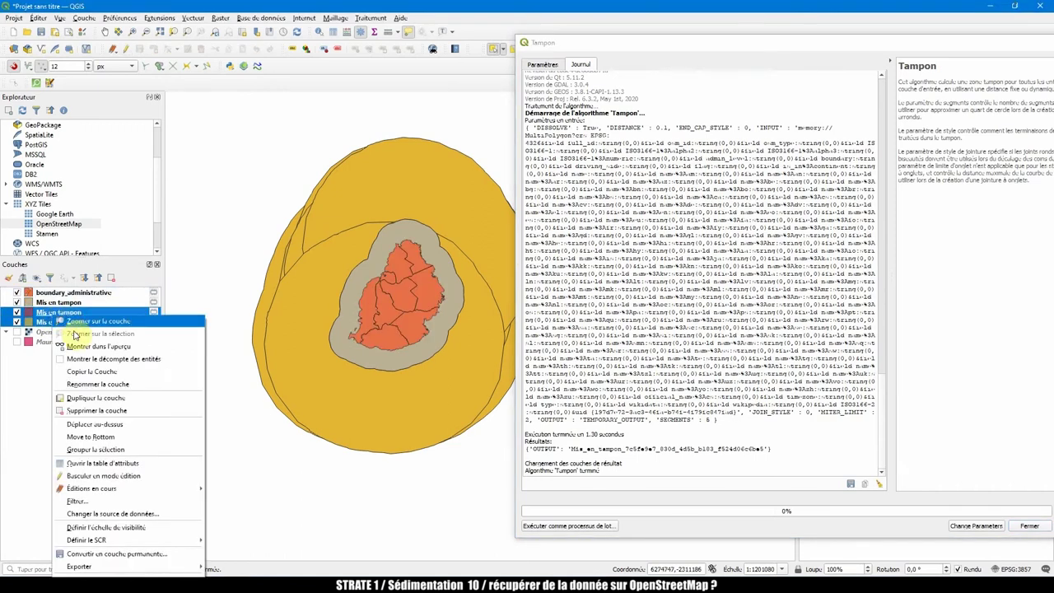
click(74, 406)
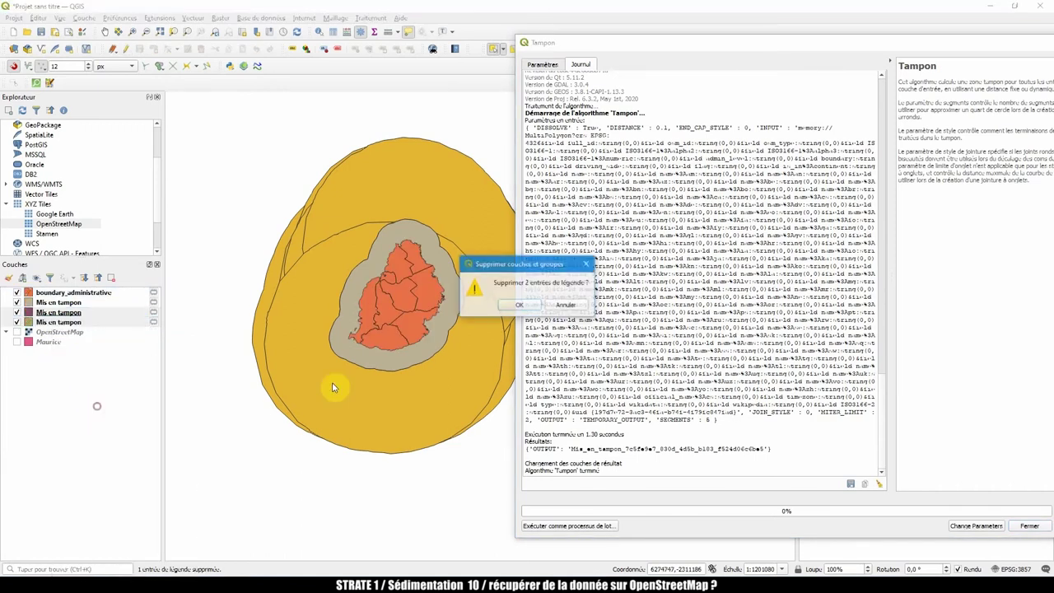
click(523, 305)
drag(400, 252, 387, 226)
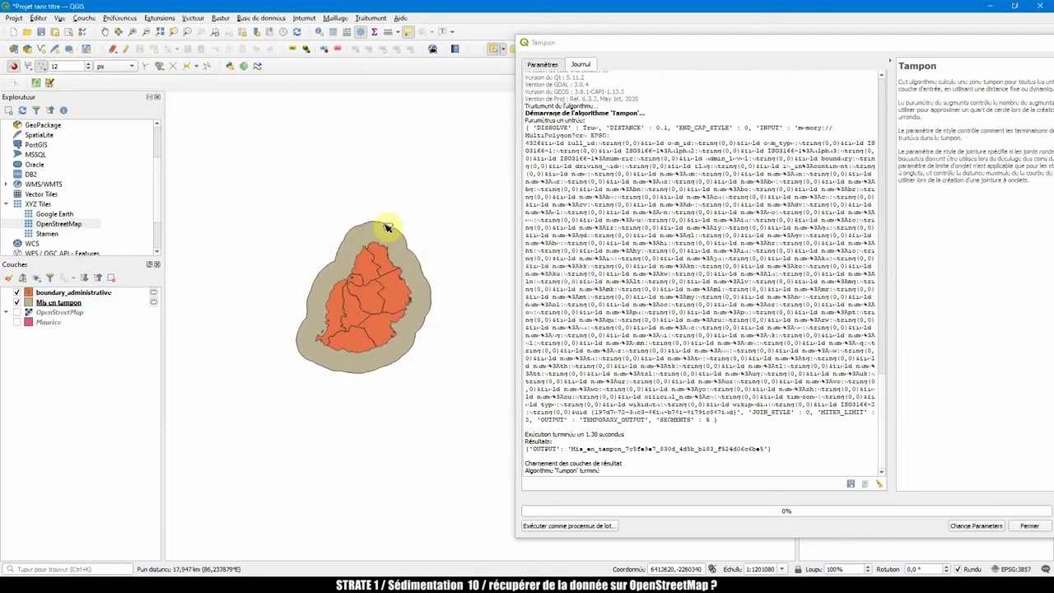
Move the dissolved Mis en tampon layer below all other layers, hide it, and close the Tampon tool
click(66, 303)
drag(47, 306, 48, 334)
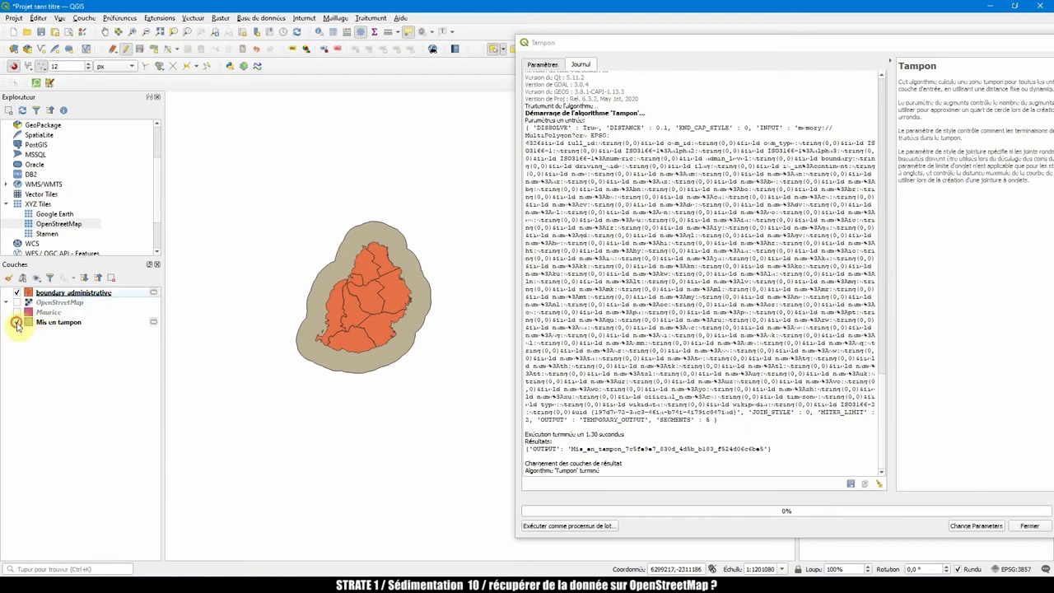
click(16, 323)
click(55, 294)
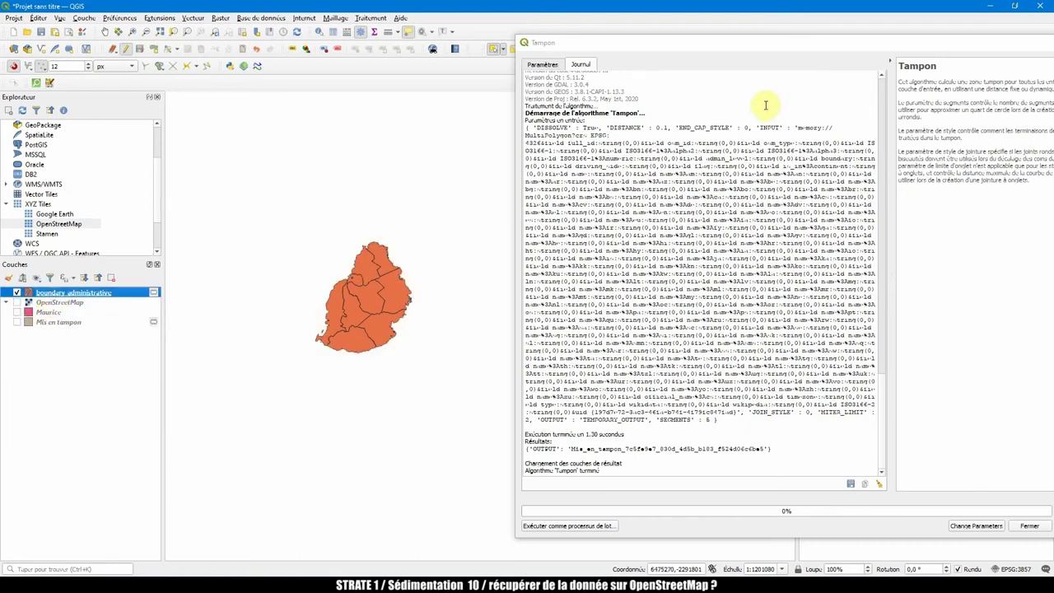
click(1030, 46)
drag(414, 305, 432, 304)
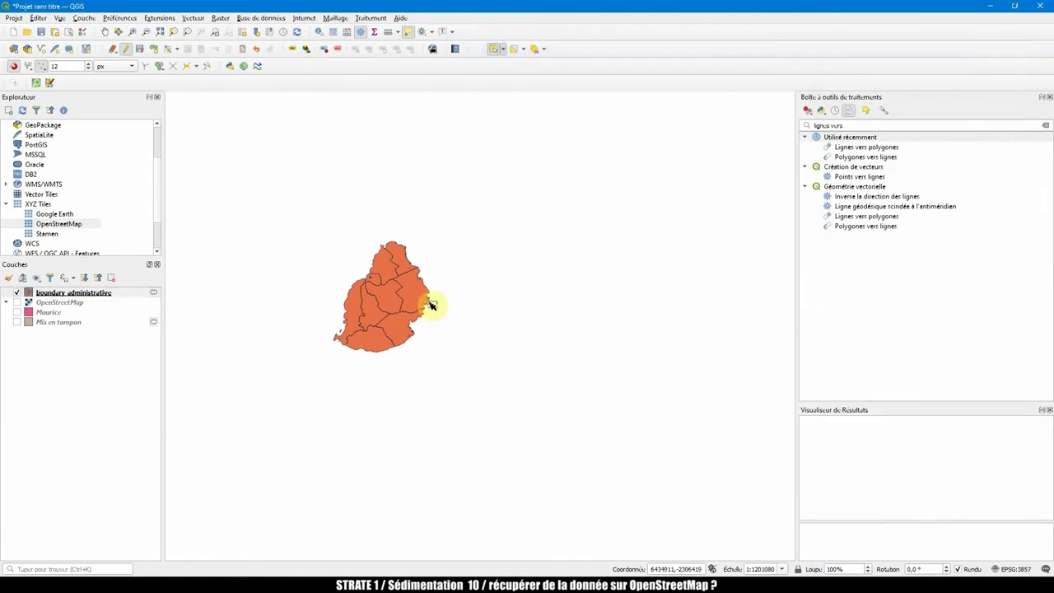
Try to compute the convex hulls of boundary_administrative into a temporary layer with the Enveloppe convexe tool
click(192, 19)
mouse_move(218, 44)
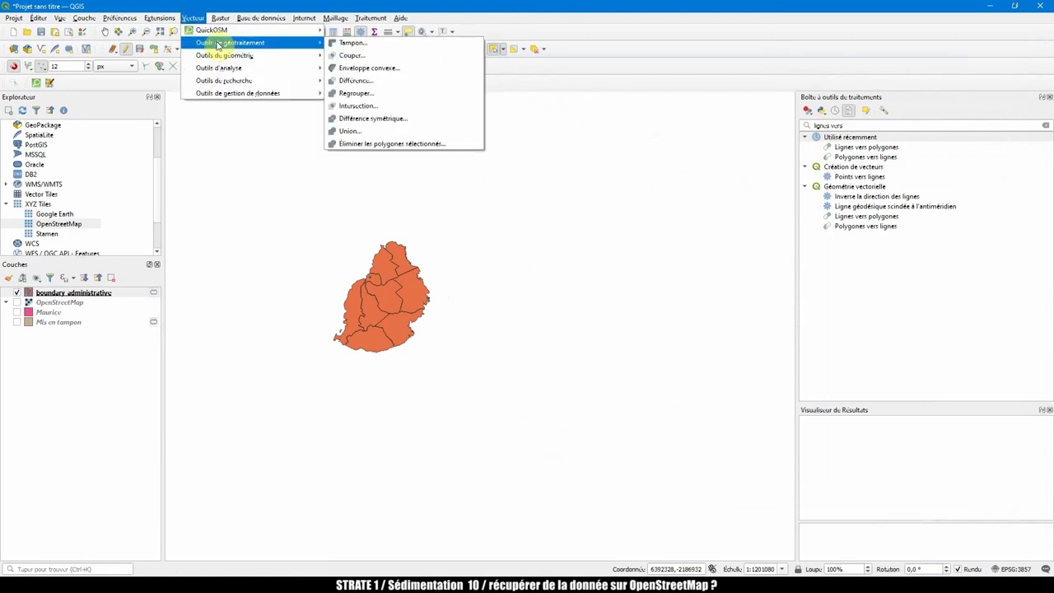
click(369, 71)
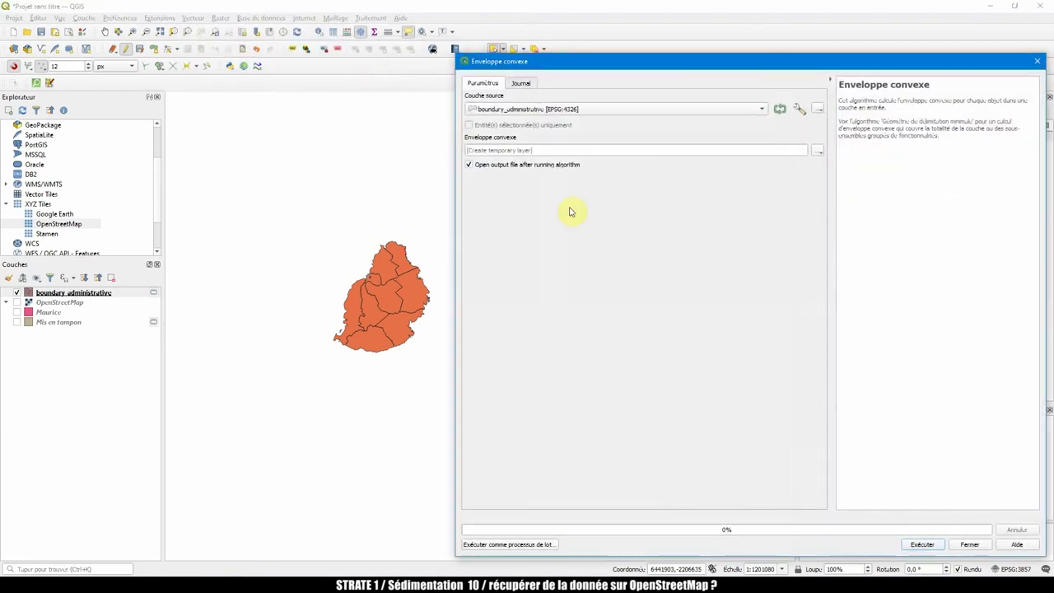
click(922, 545)
Examine the error message in the Enveloppe convexe log, check the tool's parameters, and close it
click(574, 467)
drag(588, 466, 466, 451)
click(542, 467)
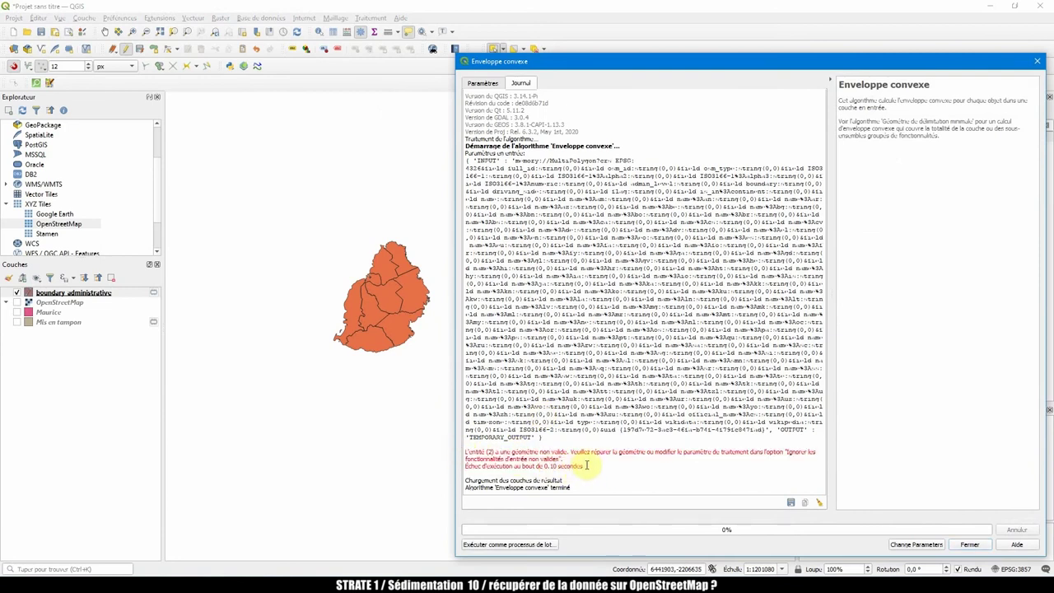
drag(588, 452, 803, 452)
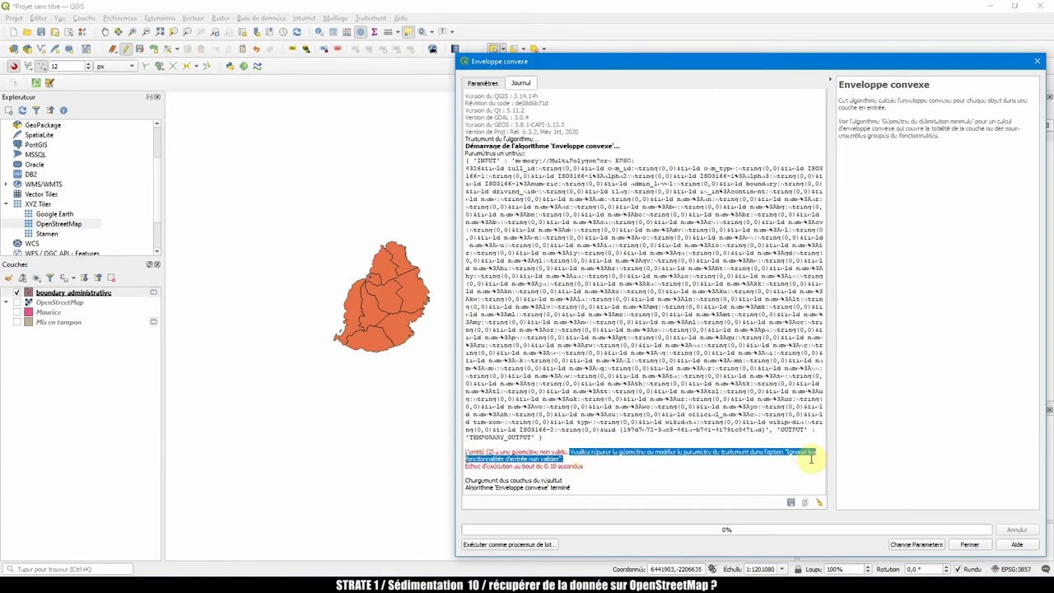
click(595, 465)
drag(595, 465, 498, 453)
click(486, 85)
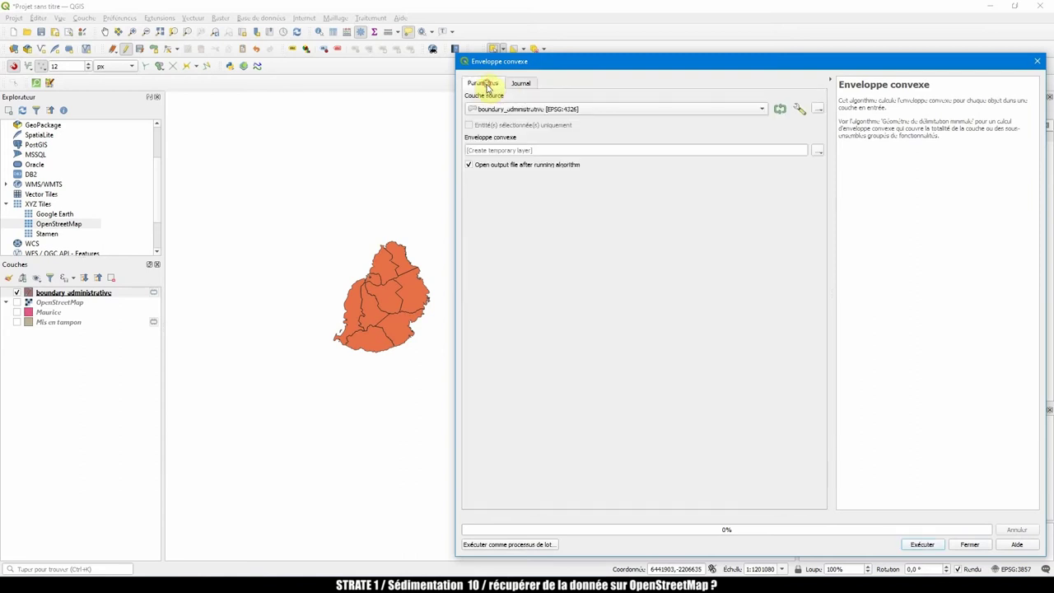
click(1038, 65)
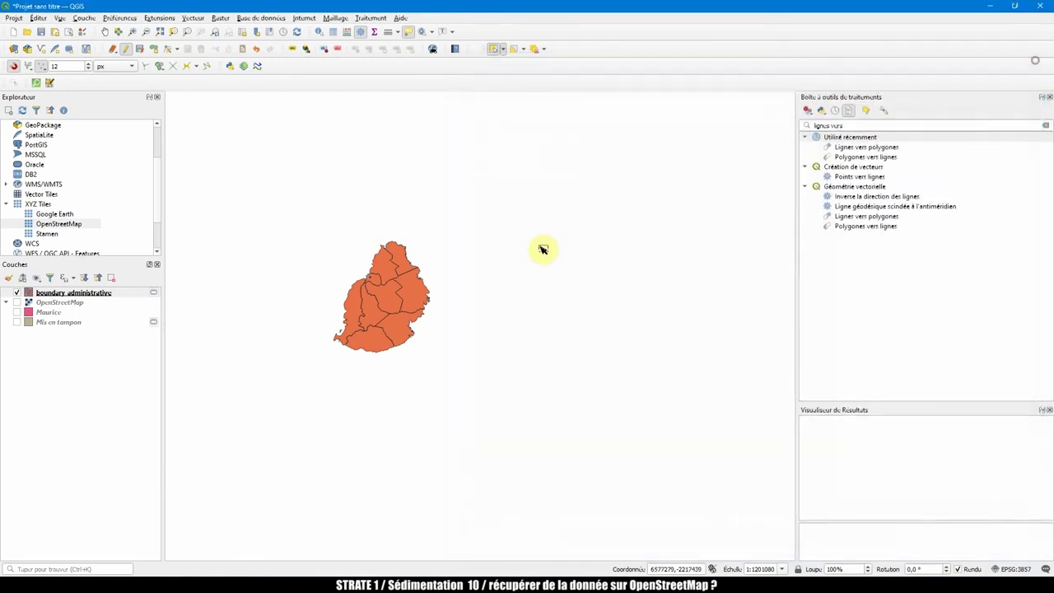
Run Réparer les géométries on boundary_administrative into a temporary layer and hide the original layer
click(71, 293)
click(811, 125)
text(répa)
double_click(849, 146)
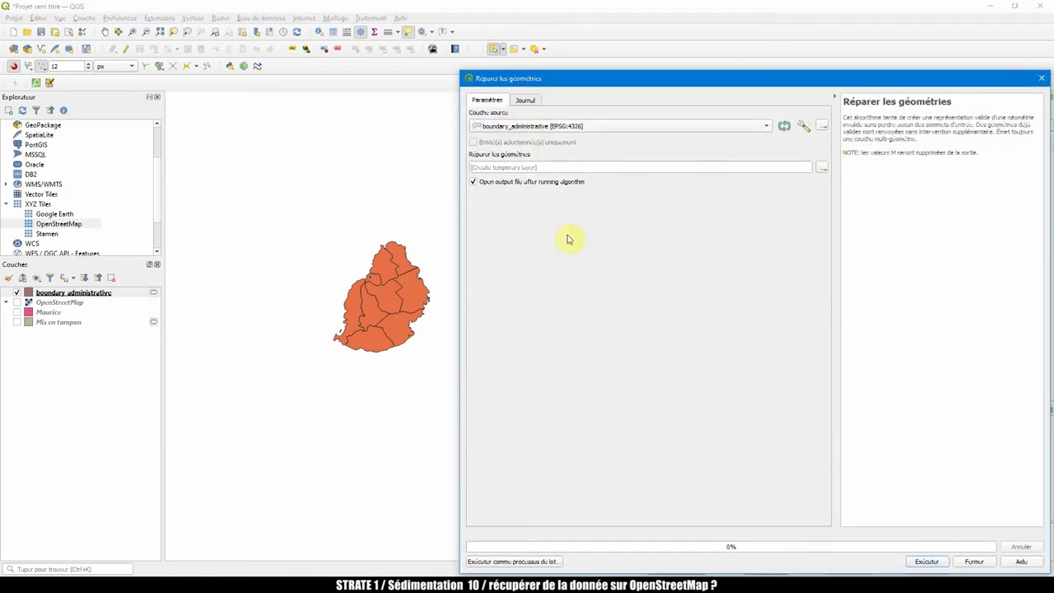
click(925, 560)
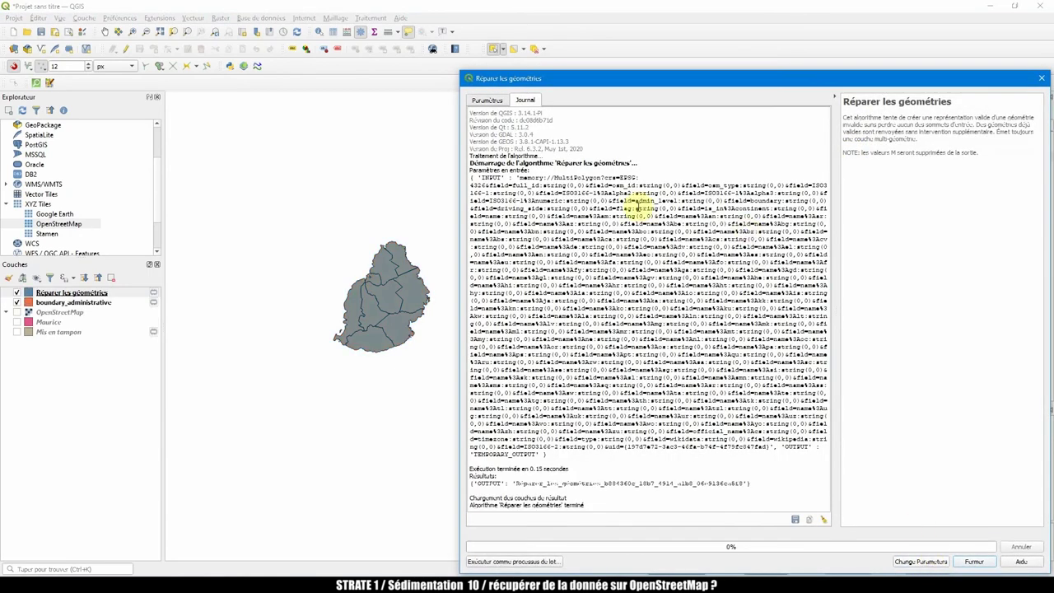
click(1042, 79)
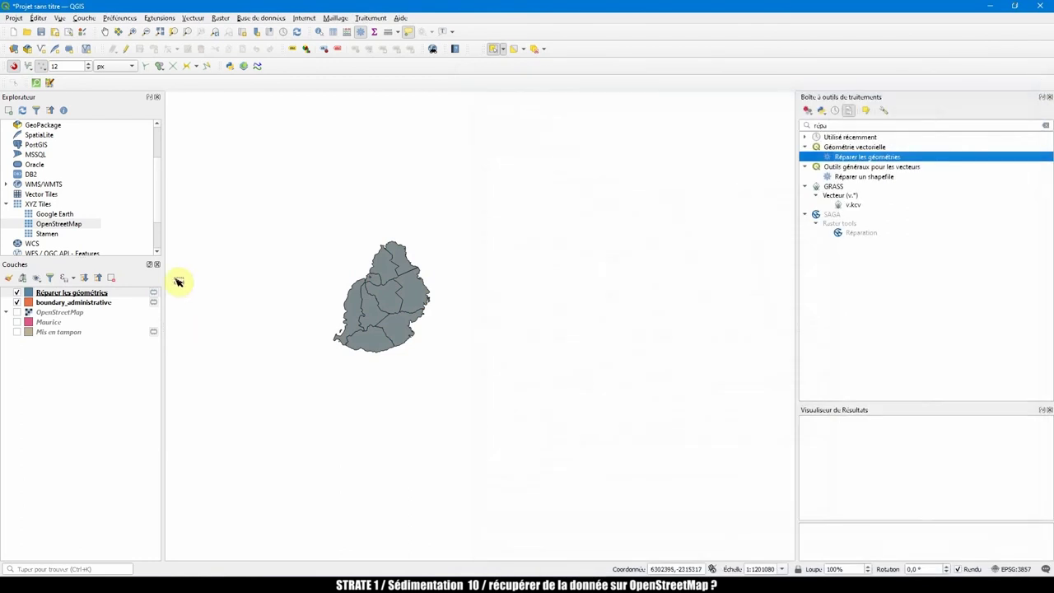
click(93, 293)
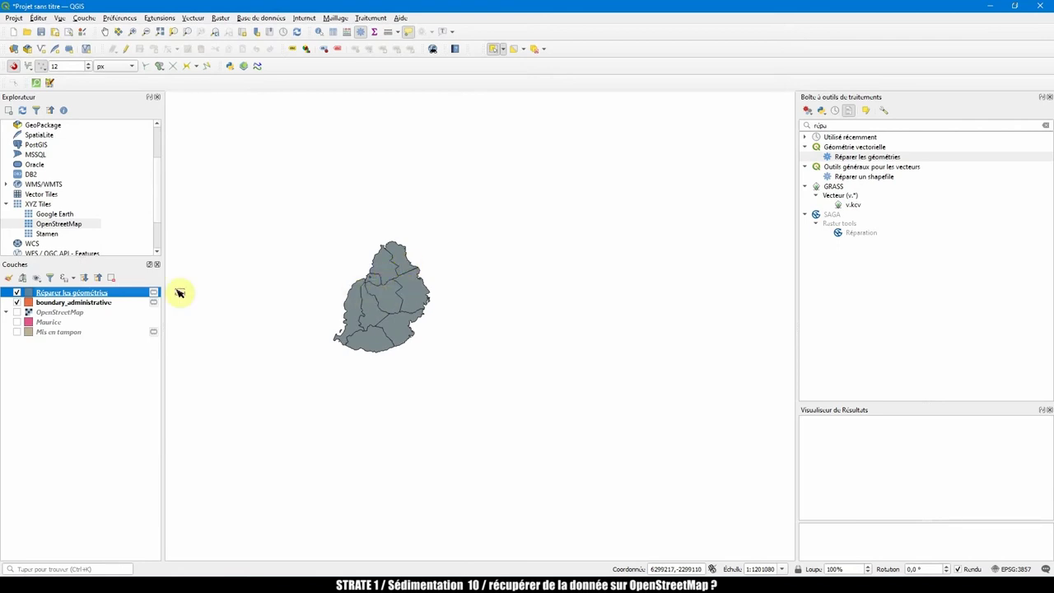
click(17, 302)
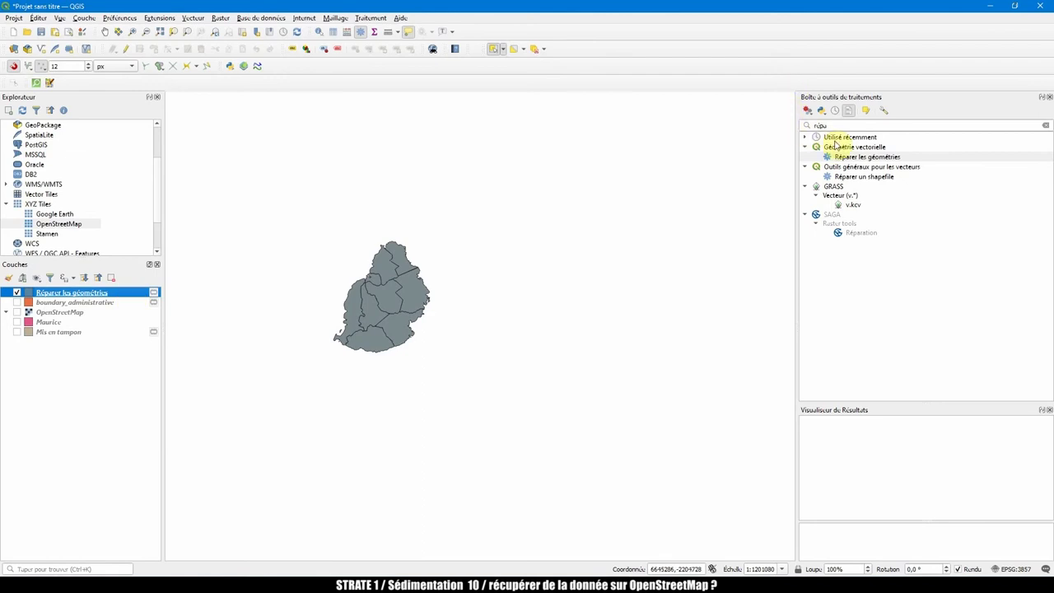
Compute the convex hulls of the Réparer les géométries layer into a temporary layer and place them beneath the repaired districts
click(193, 17)
mouse_move(235, 42)
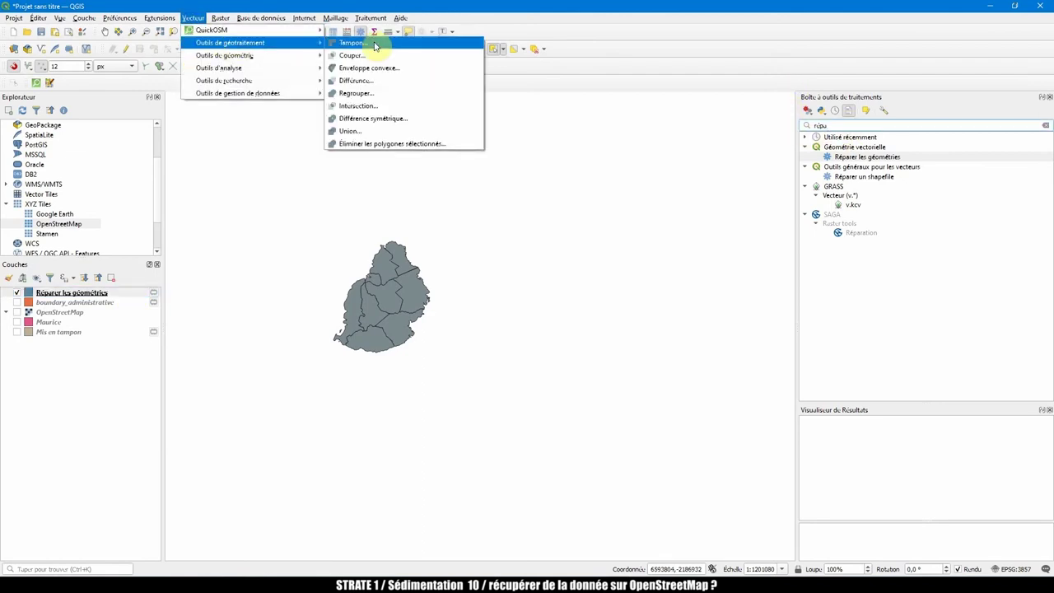
click(377, 68)
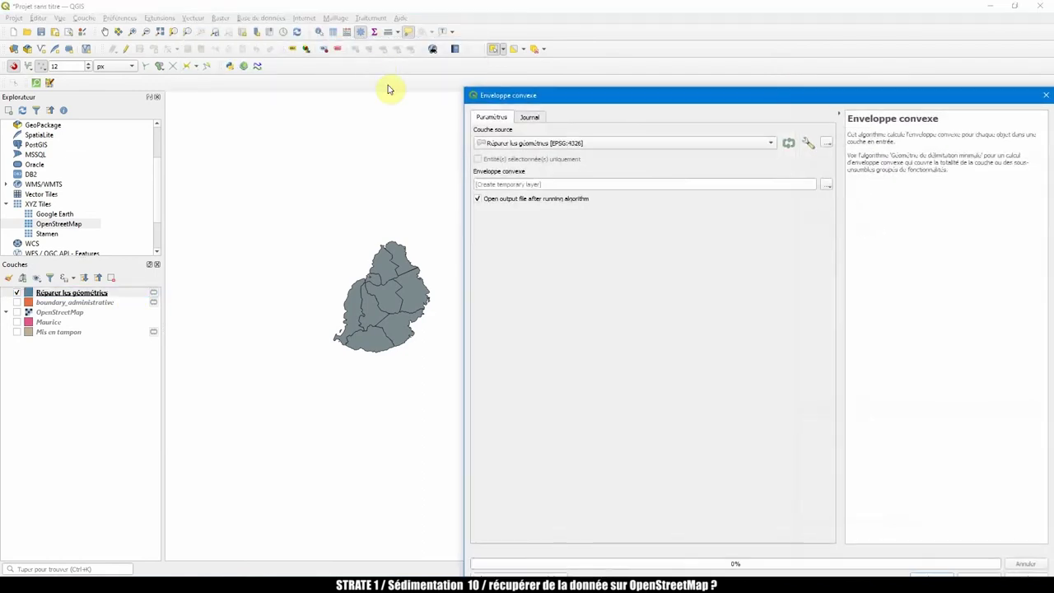
drag(600, 97, 586, 69)
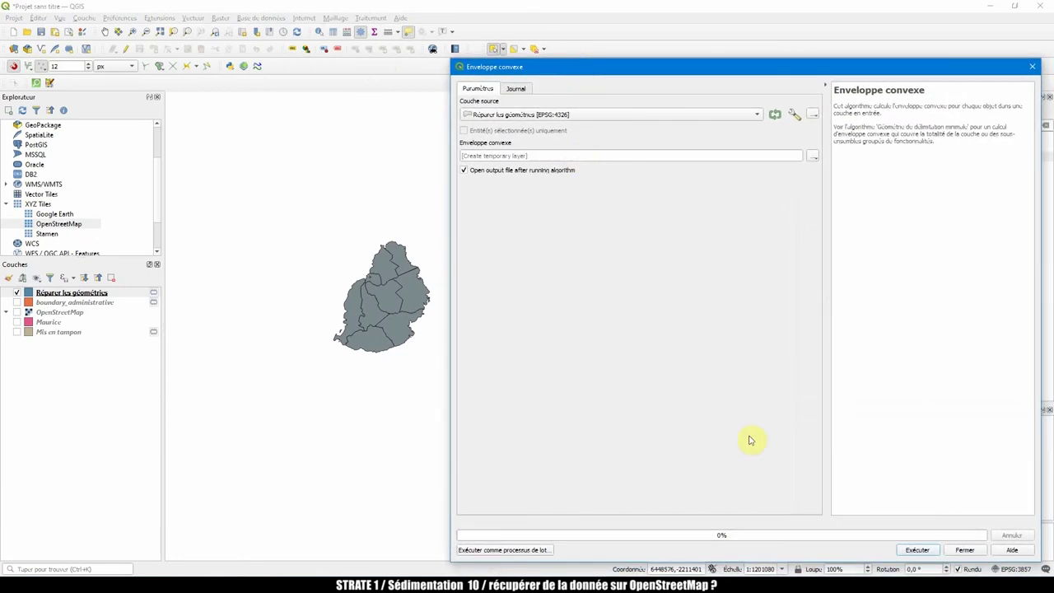
click(906, 550)
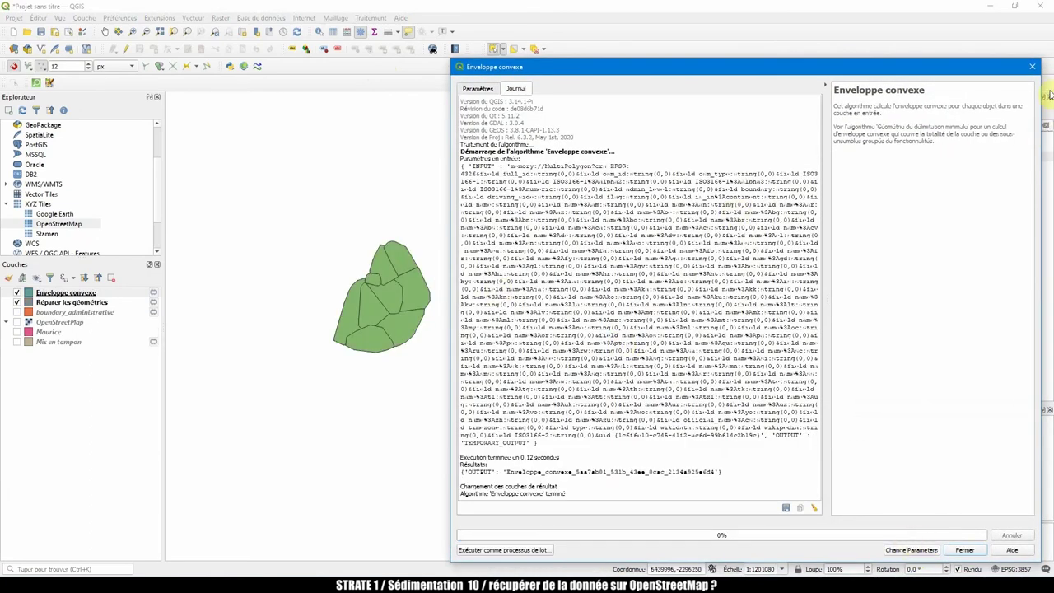
click(1034, 67)
drag(70, 293, 79, 304)
Compare the convex hulls with the district coastlines in the north-east, selecting the northernmost district's hull in the Enveloppe convexe layer
scroll(438, 259, up, 1)
drag(406, 264, 483, 233)
scroll(438, 237, up, 1)
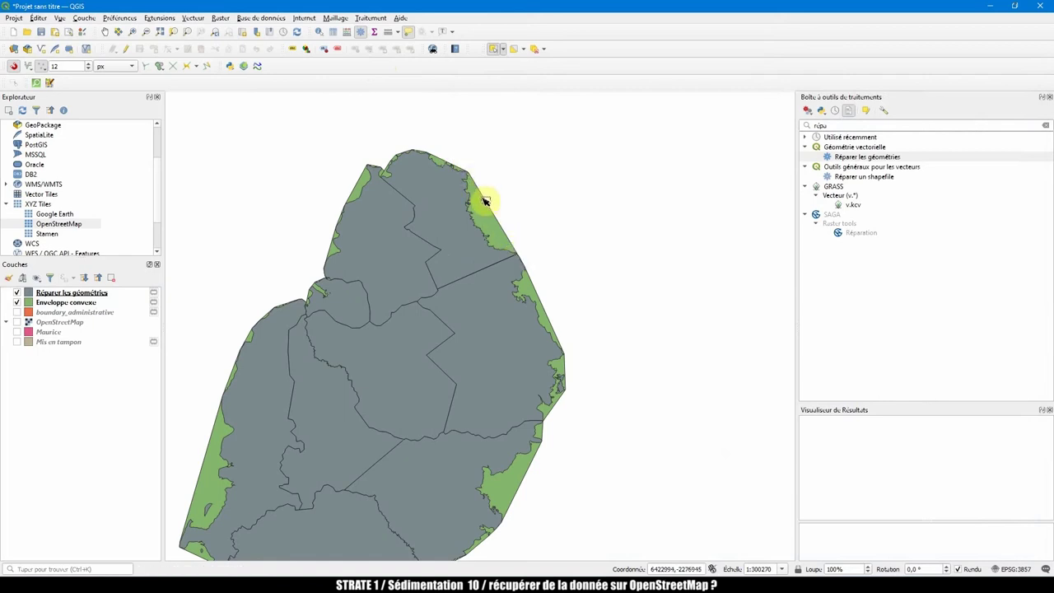
drag(473, 217, 522, 192)
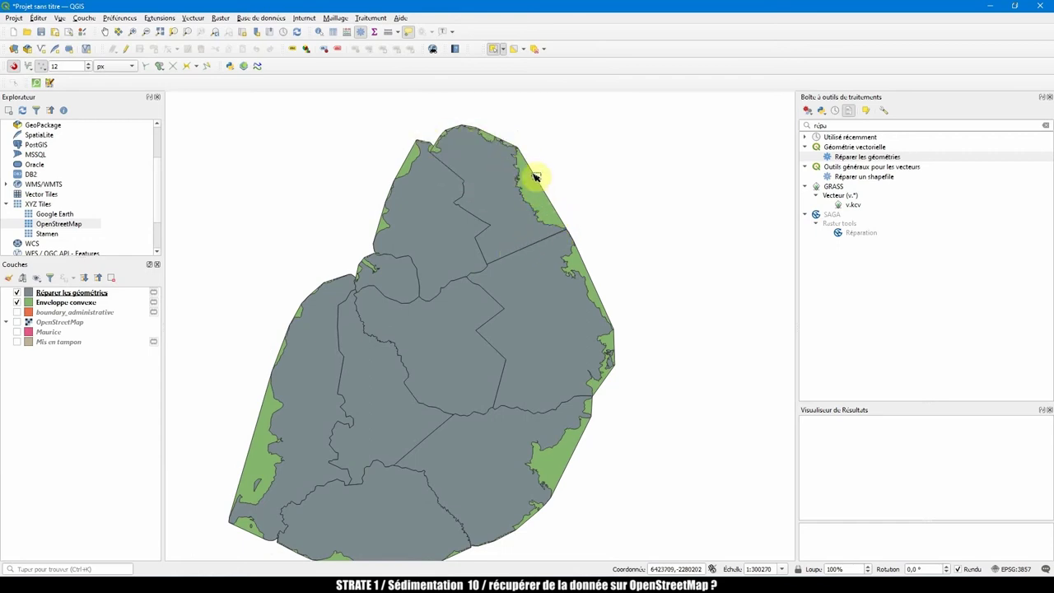
click(483, 193)
click(532, 186)
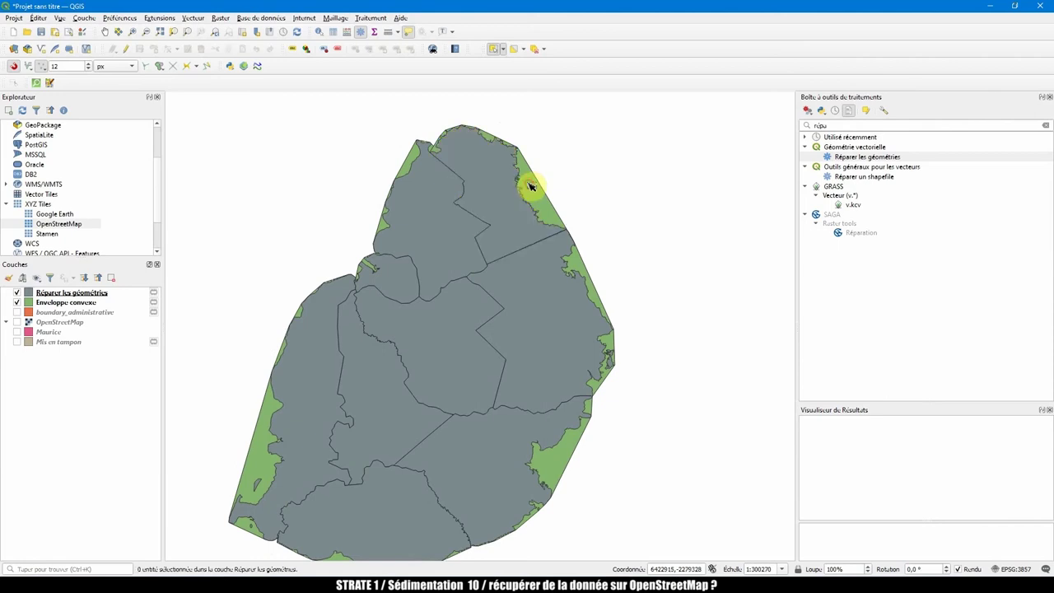
click(68, 302)
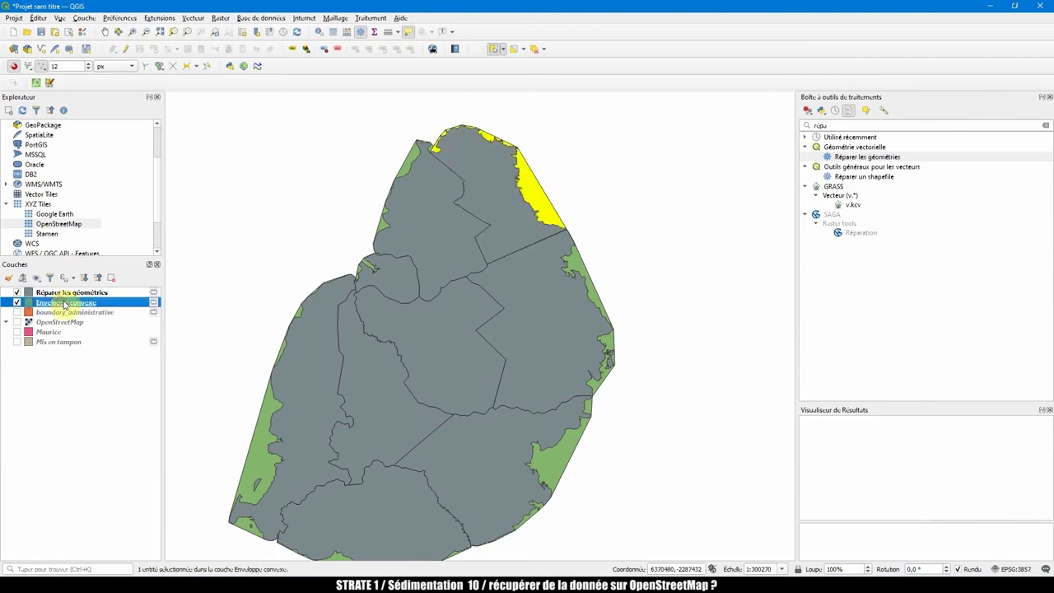
Remove the Enveloppe convexe layer from the project
right_click(66, 302)
click(103, 395)
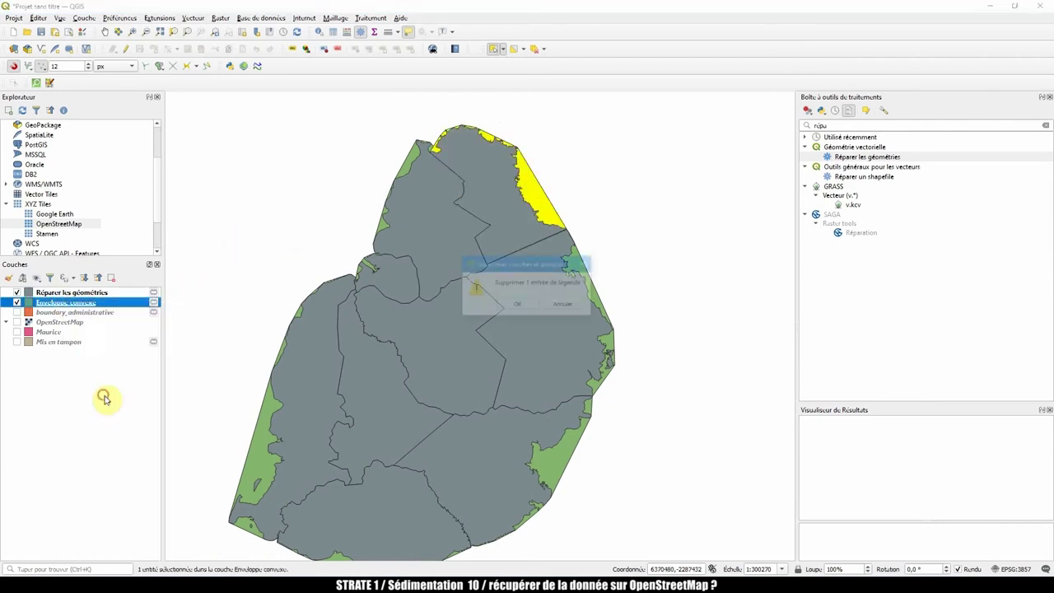
click(519, 305)
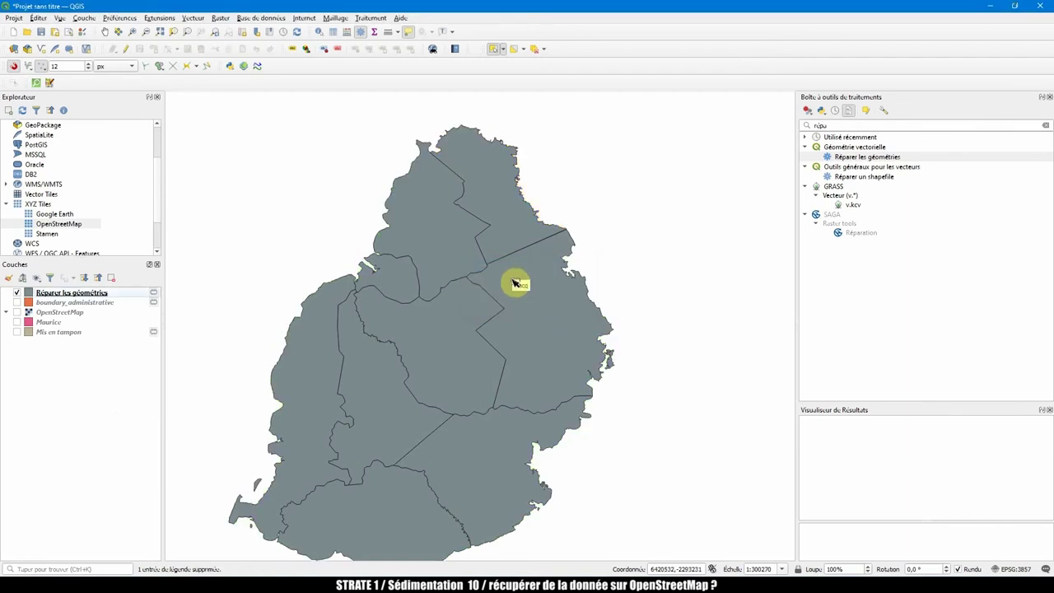
Enable editing on the Réparer les géométries layer and select the Pamplemousses district, followed by the Moka district, on the map
click(99, 293)
click(128, 48)
click(428, 229)
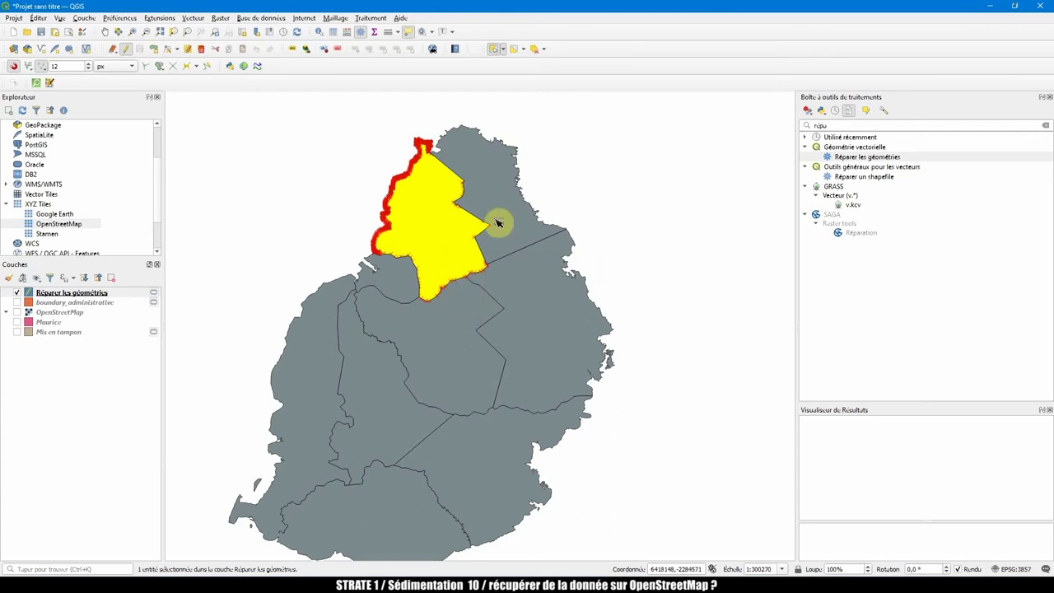
click(431, 357)
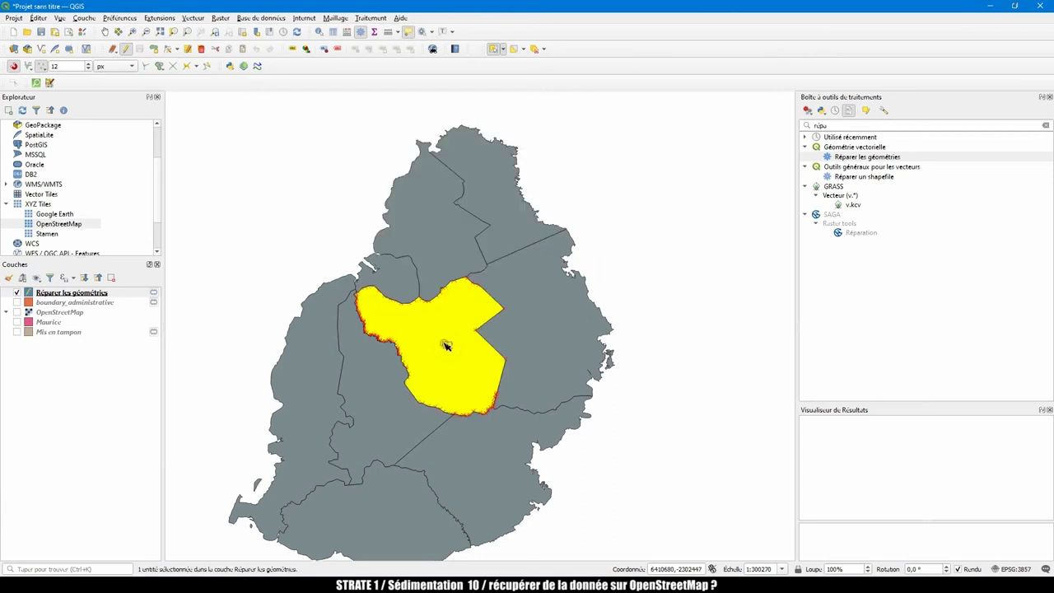
drag(376, 159, 423, 302)
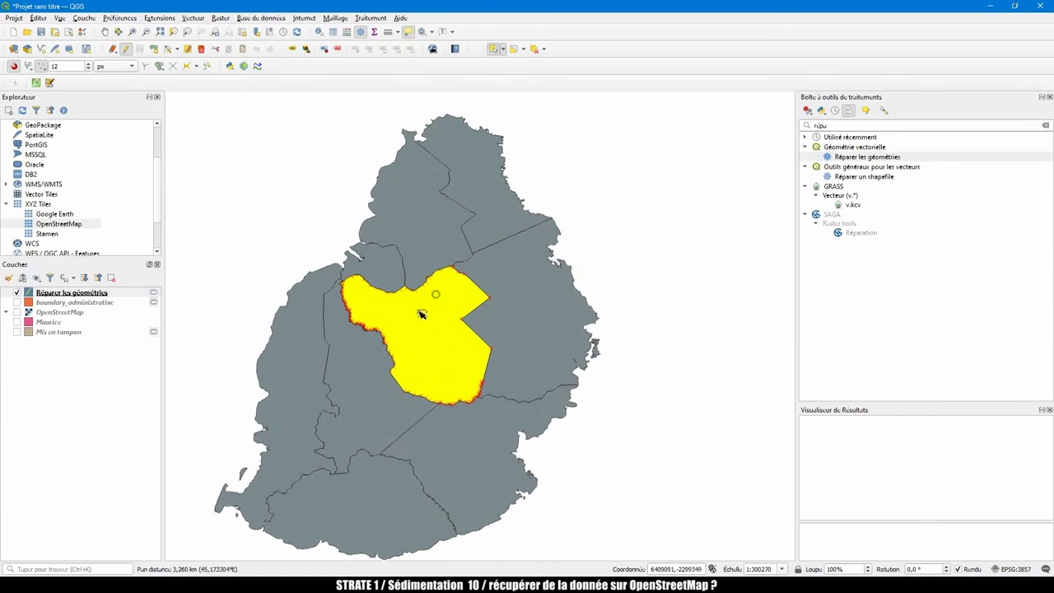
Open the attribute table of Réparer les géométries, widen the boundary column and check its value row by row
right_click(66, 295)
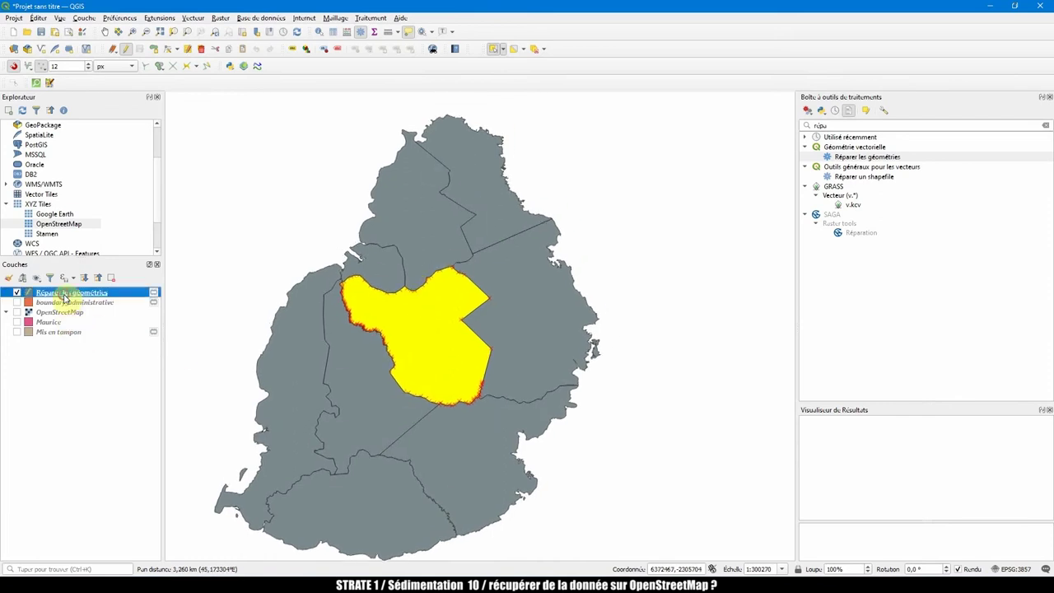
key(F6)
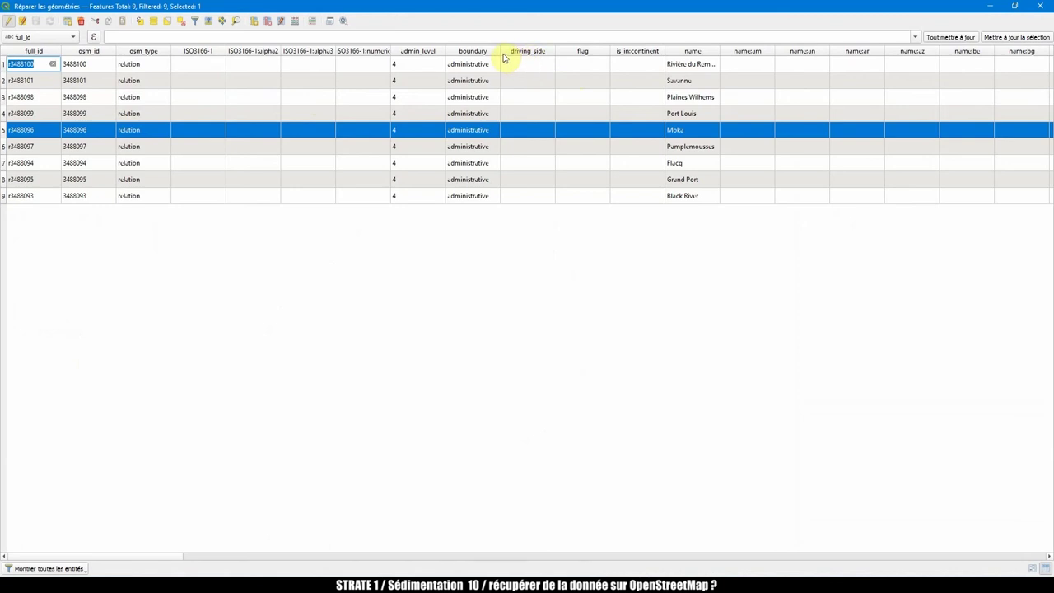
drag(499, 51, 510, 51)
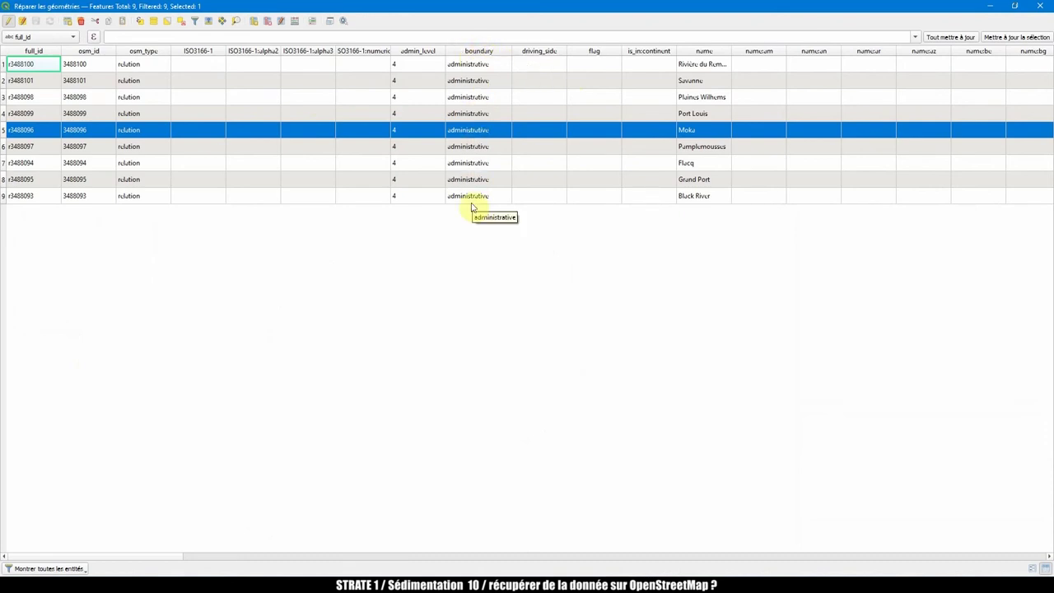
double_click(486, 65)
double_click(479, 81)
double_click(478, 96)
double_click(476, 113)
double_click(475, 130)
double_click(475, 146)
double_click(476, 162)
double_click(467, 179)
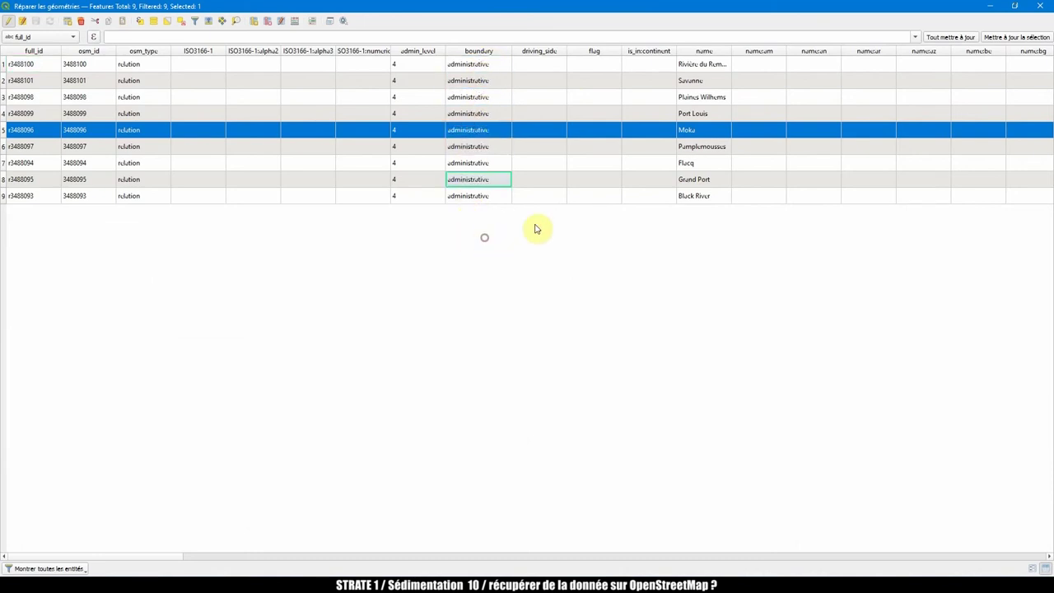
Clear the boundary value of the Flacq district, close the attribute table and deselect all features on the map
double_click(472, 162)
click(491, 162)
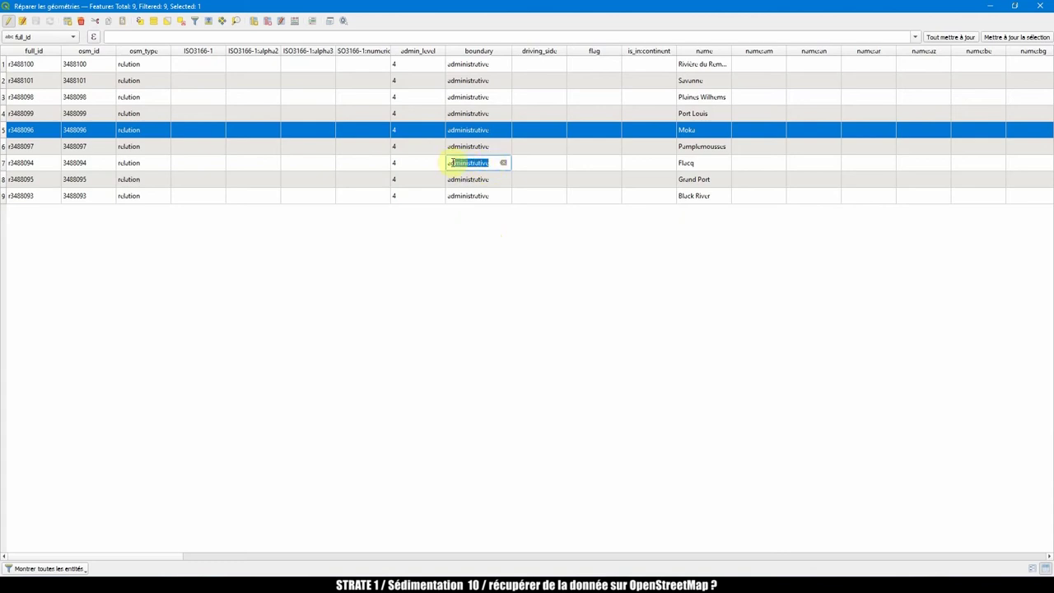
key(BackSpace)
key(Return)
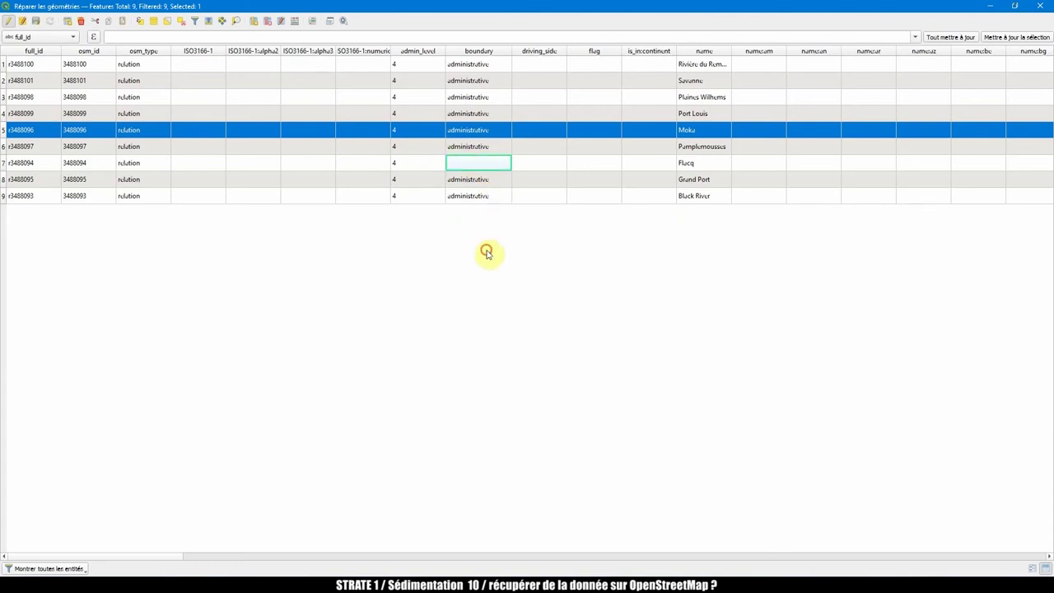
click(1039, 6)
click(308, 158)
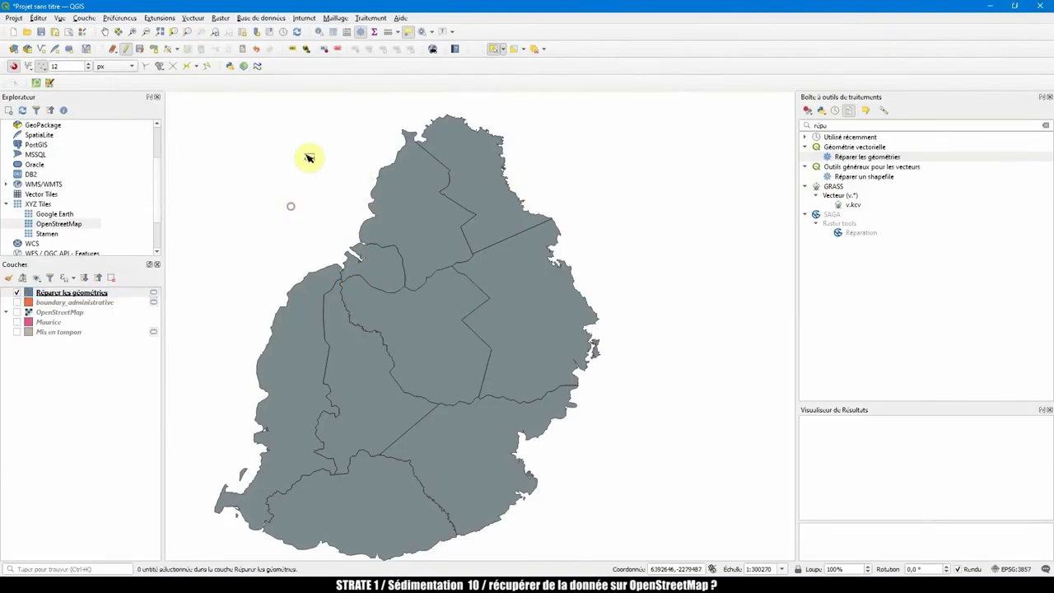
Run Regrouper on the Réparer les géométries layer with boundary as the grouping field, outputting to a temporary layer
click(190, 19)
mouse_move(206, 42)
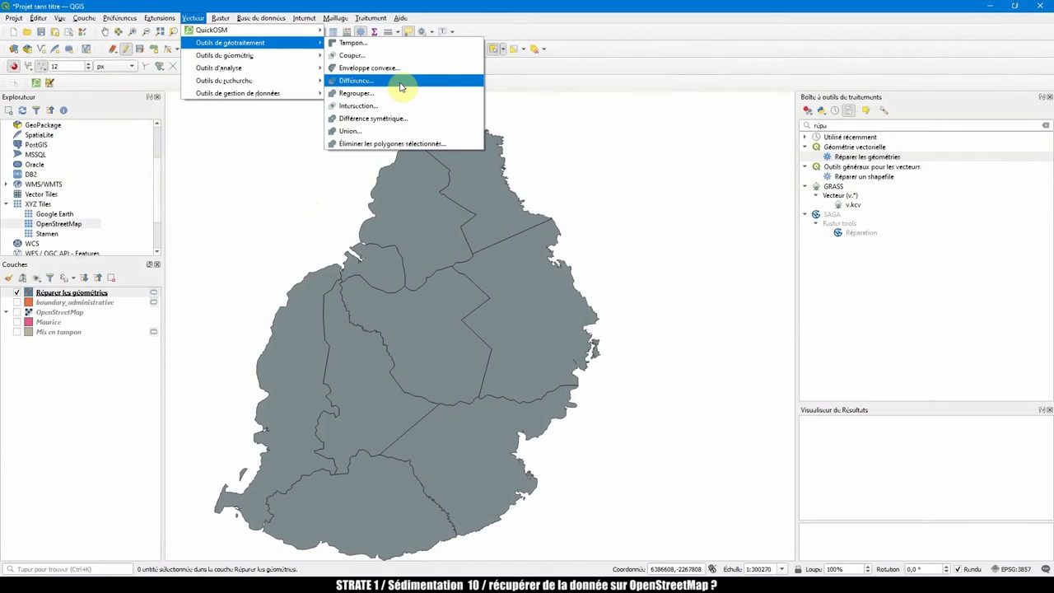
click(351, 97)
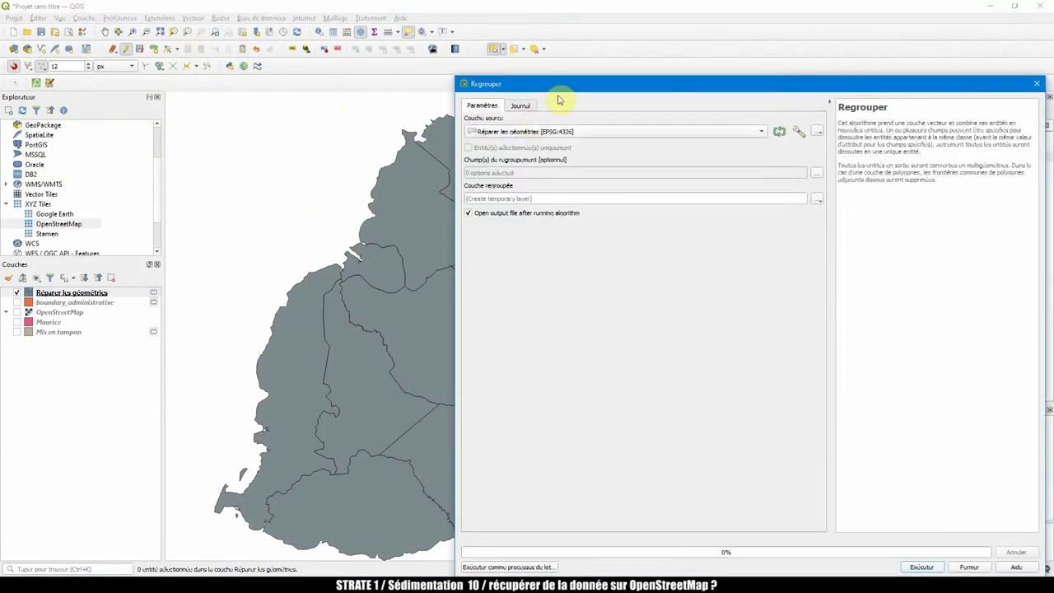
drag(577, 82, 581, 51)
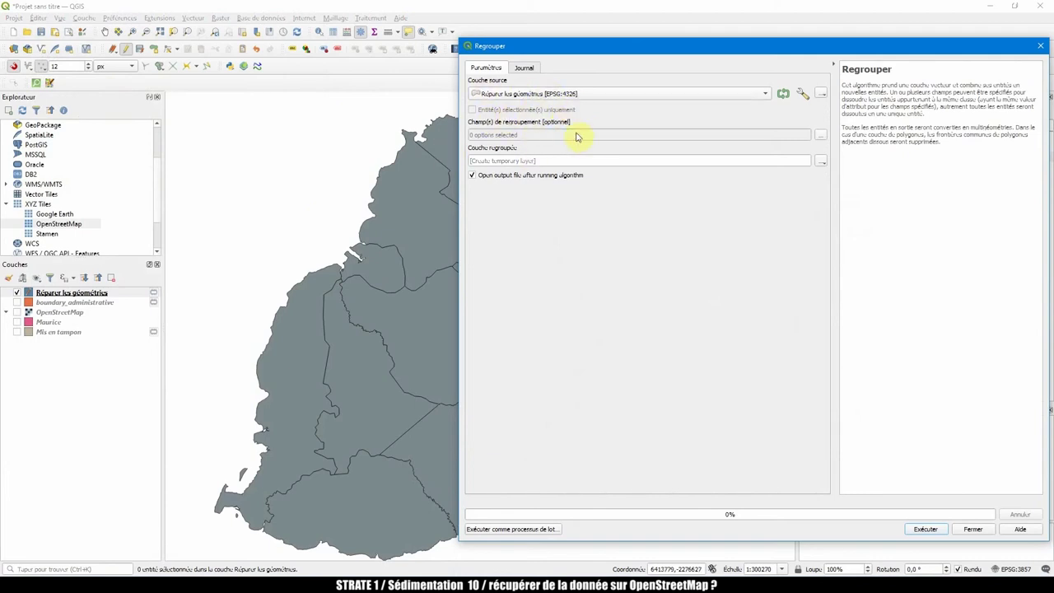
click(819, 135)
click(498, 167)
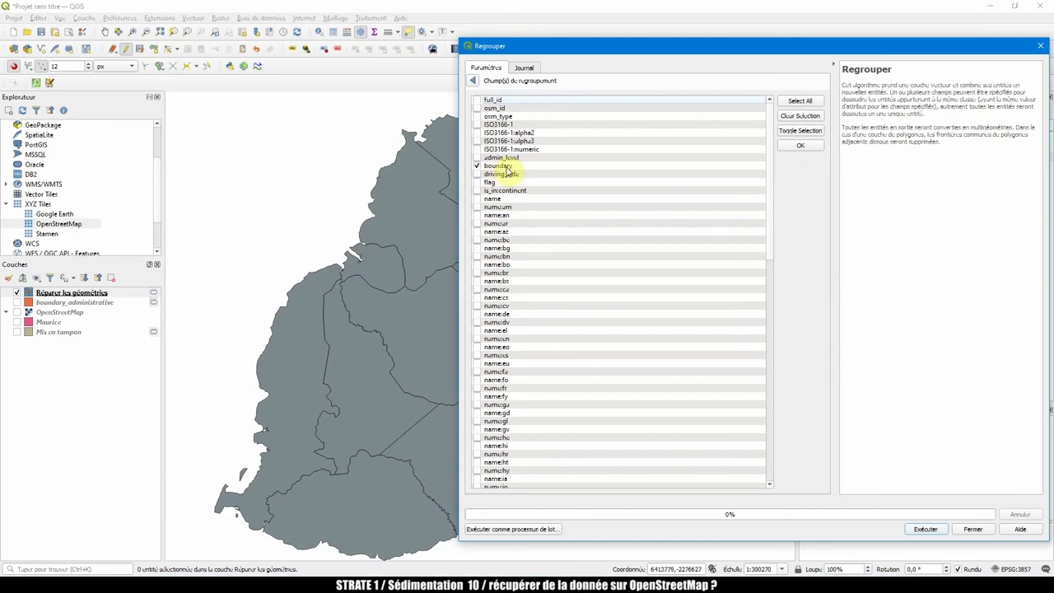
click(475, 82)
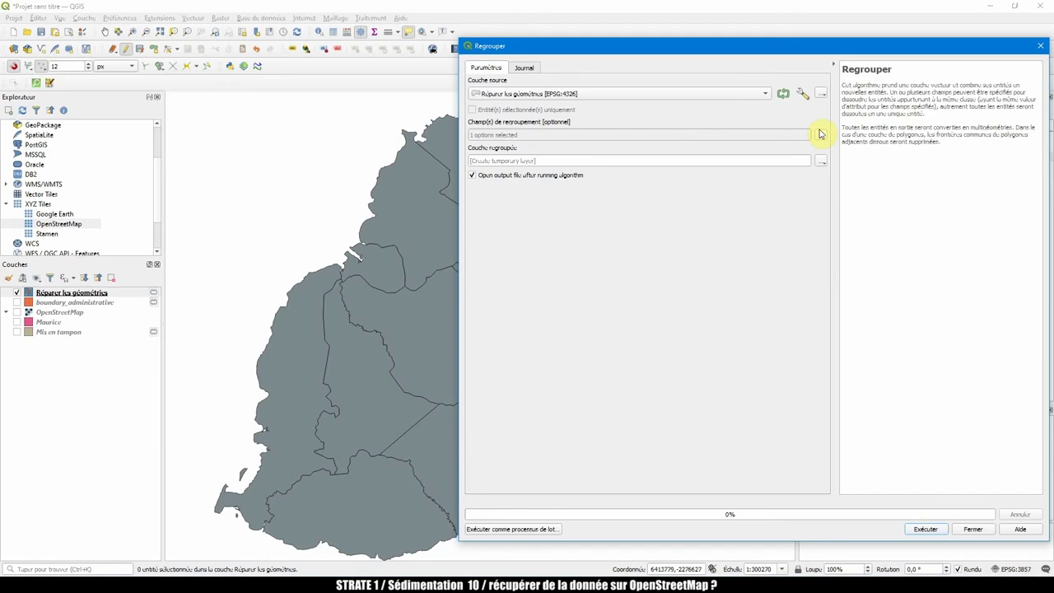
click(925, 530)
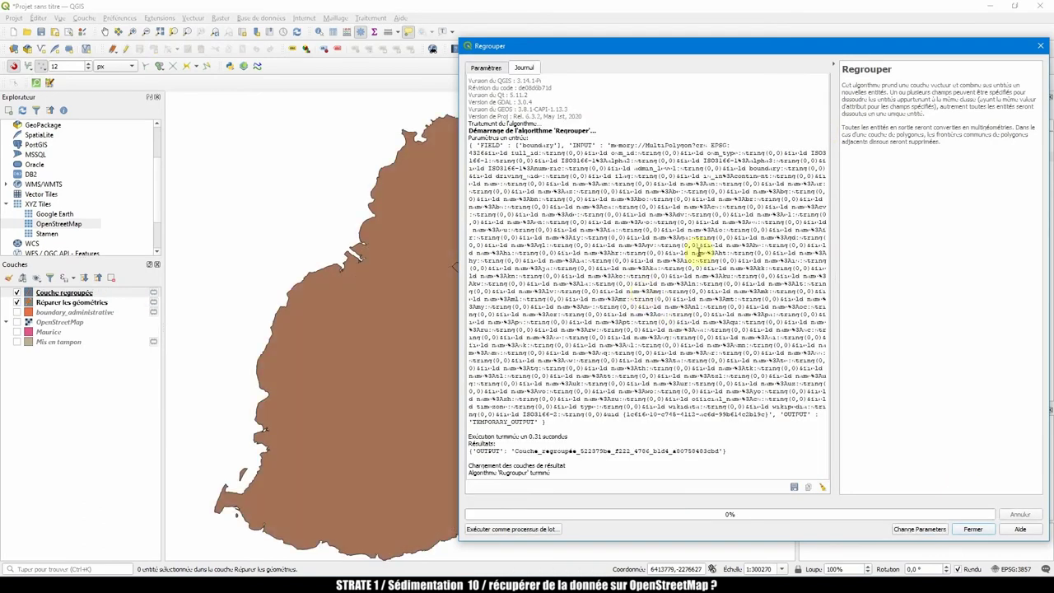
click(974, 529)
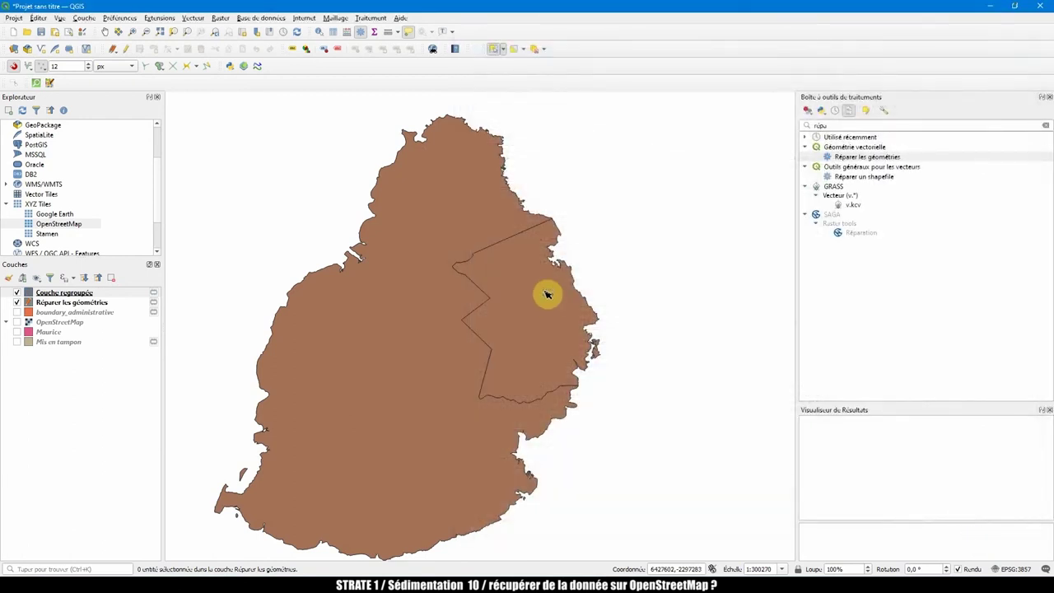
Check the Couche regroupée features by alternately selecting the merged main polygon and the separate eastern district
click(452, 222)
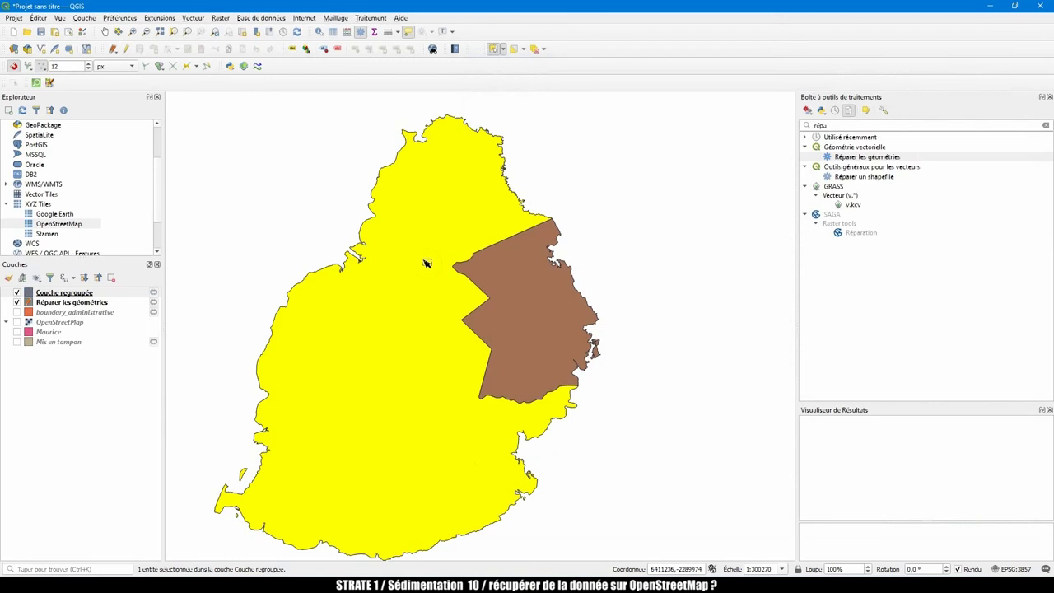
click(537, 341)
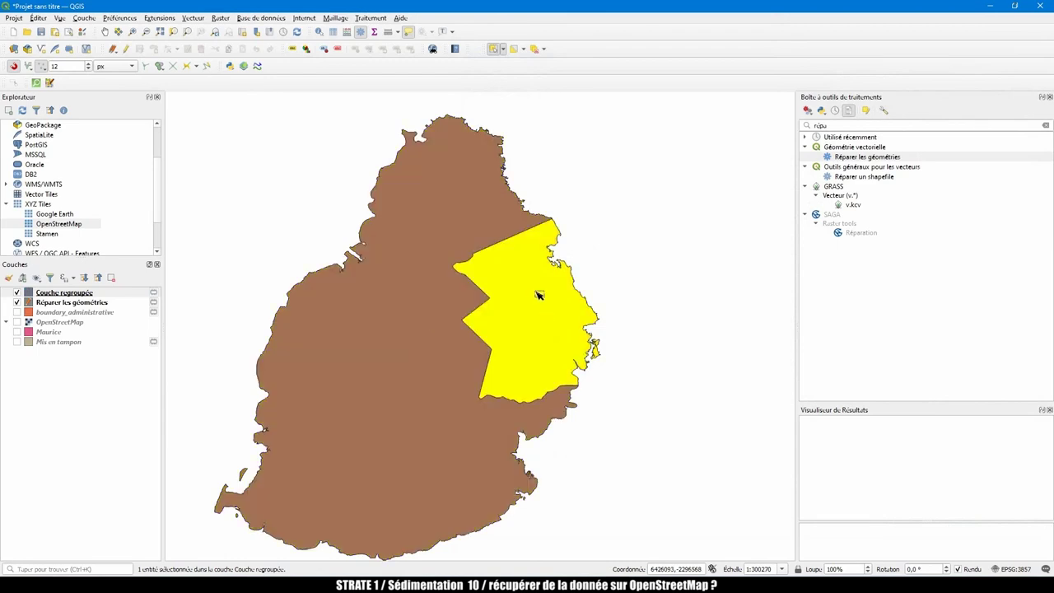
click(463, 235)
click(522, 289)
click(462, 229)
click(495, 258)
click(78, 294)
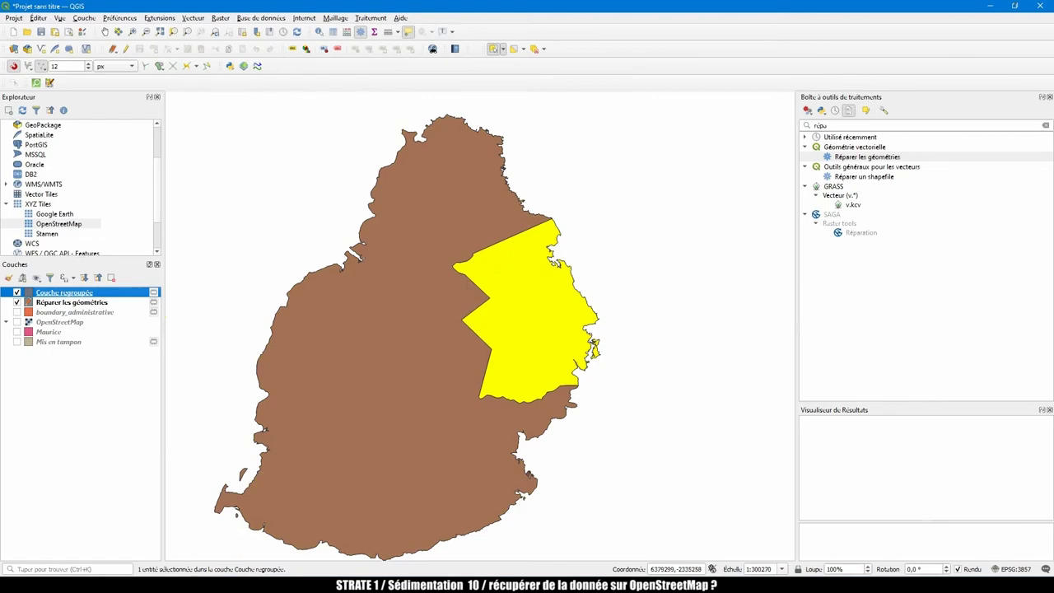
Switch to the browser and view the Adobe Illustrator Pathfinder example image from the image search
key(alt+Tab)
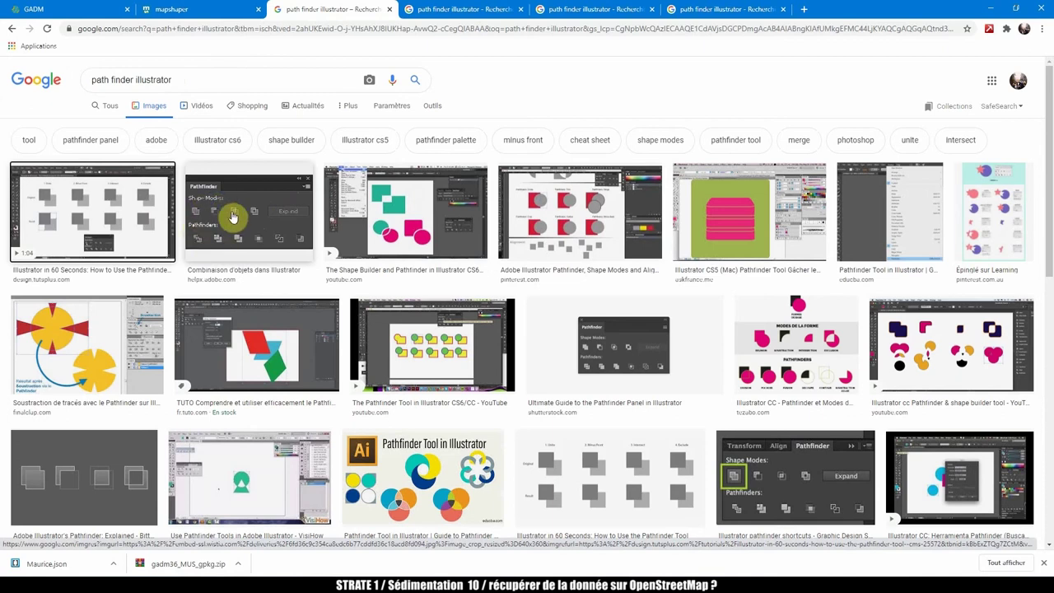
click(459, 10)
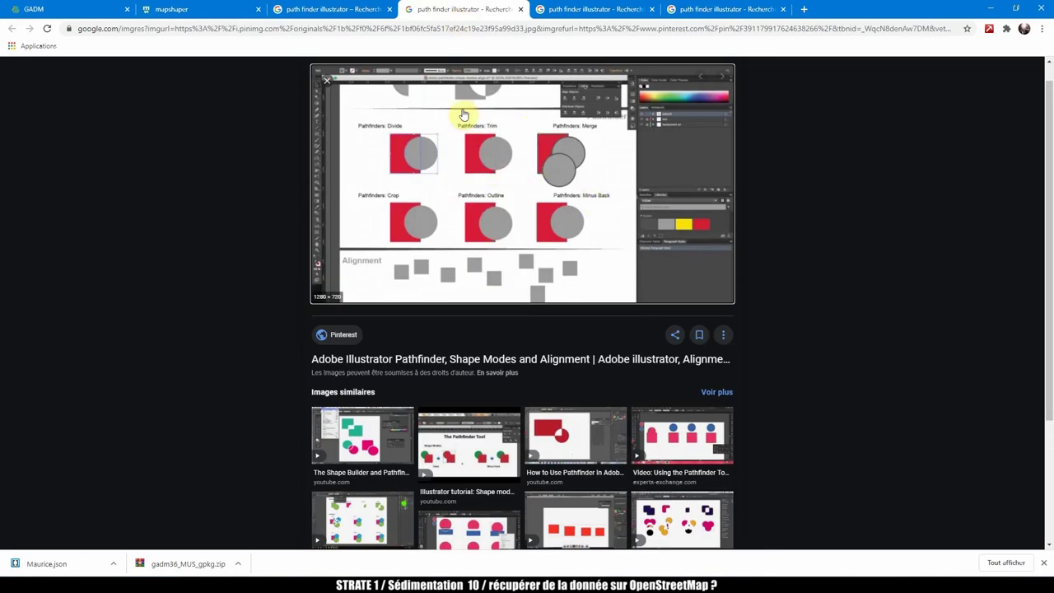